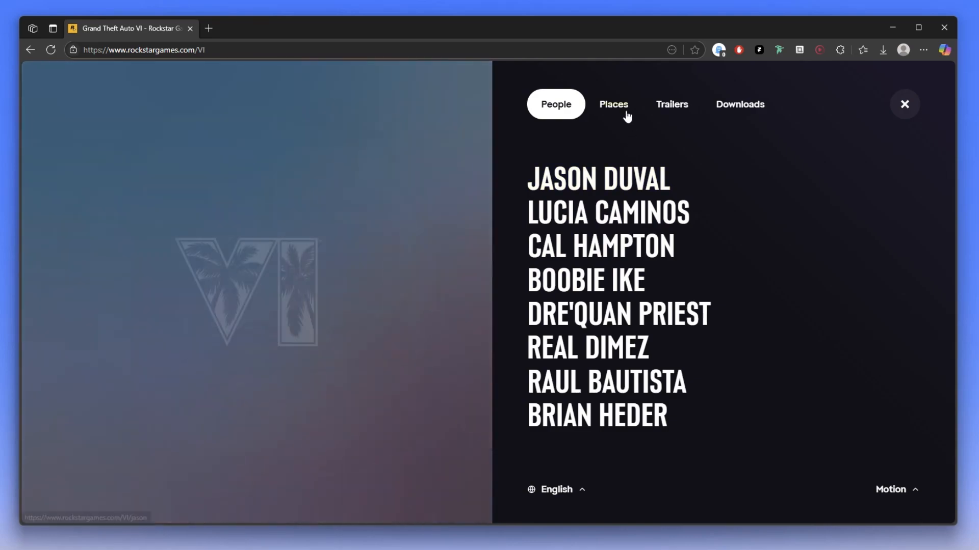
# Look through the Places, Trailers and Downloads sections of the Grand Theft Auto VI site menu and close it.
pyautogui.click(616, 109)
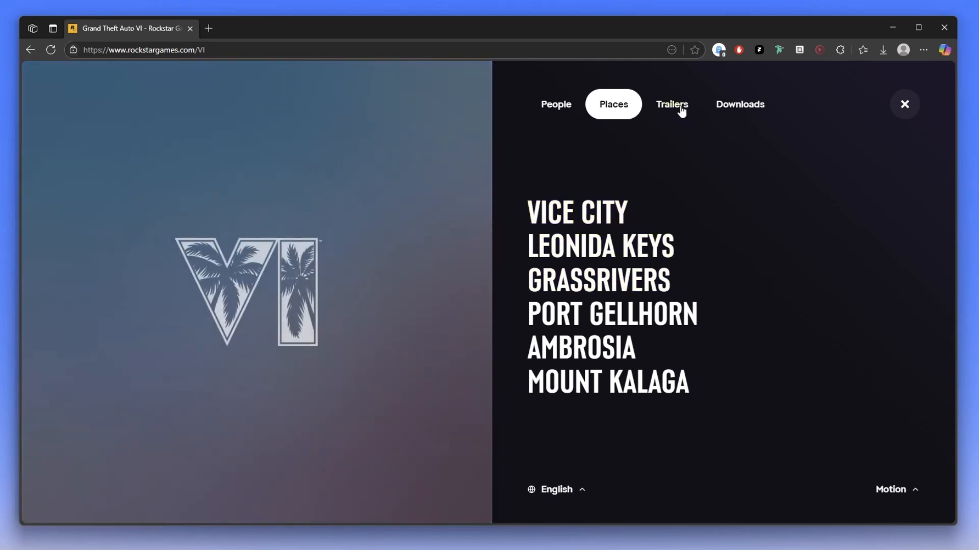
pyautogui.click(682, 111)
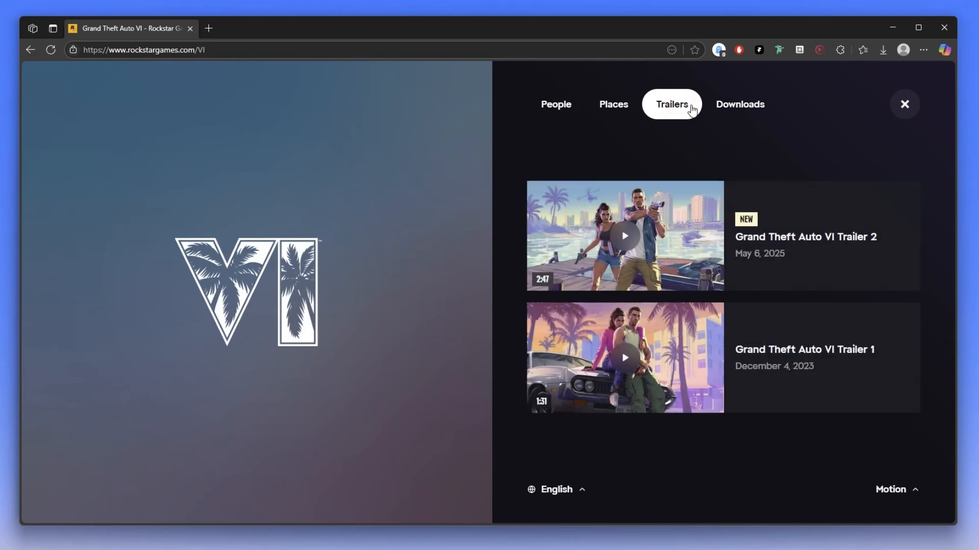
pyautogui.click(736, 108)
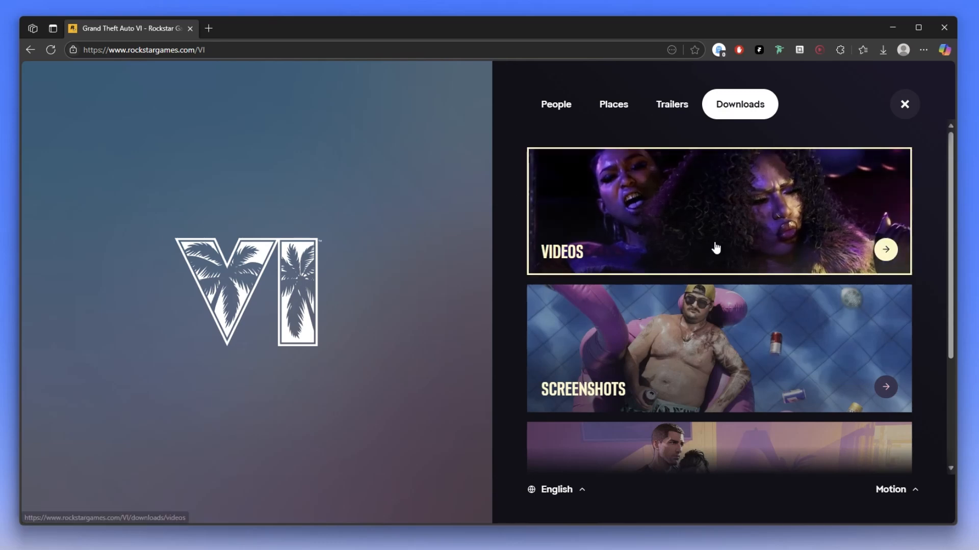
pyautogui.scroll(-3, 716, 248)
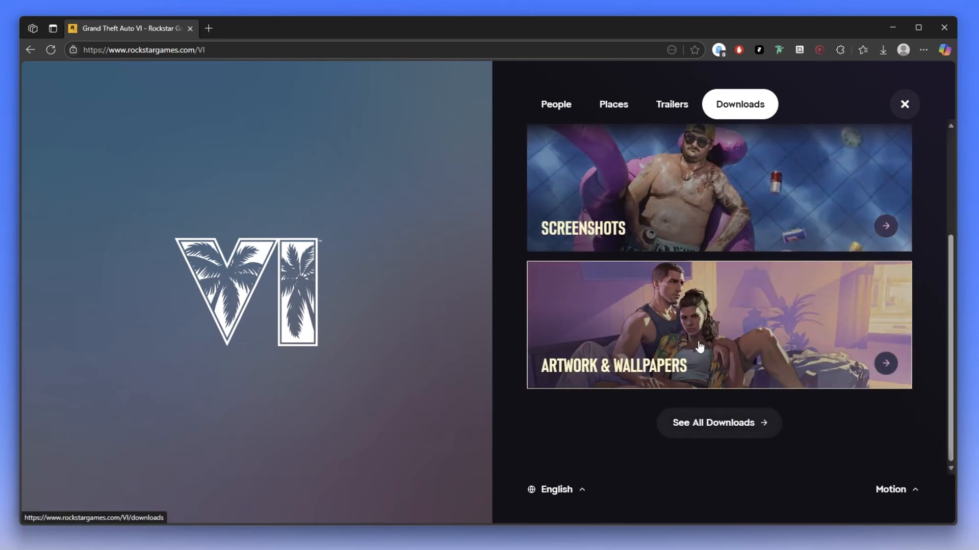
pyautogui.scroll(3, 701, 342)
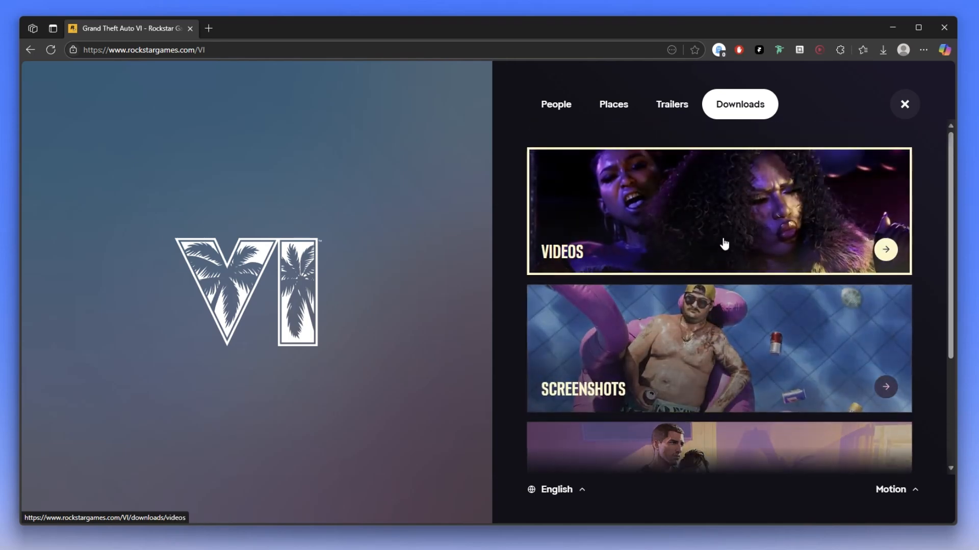
pyautogui.scroll(-3, 729, 240)
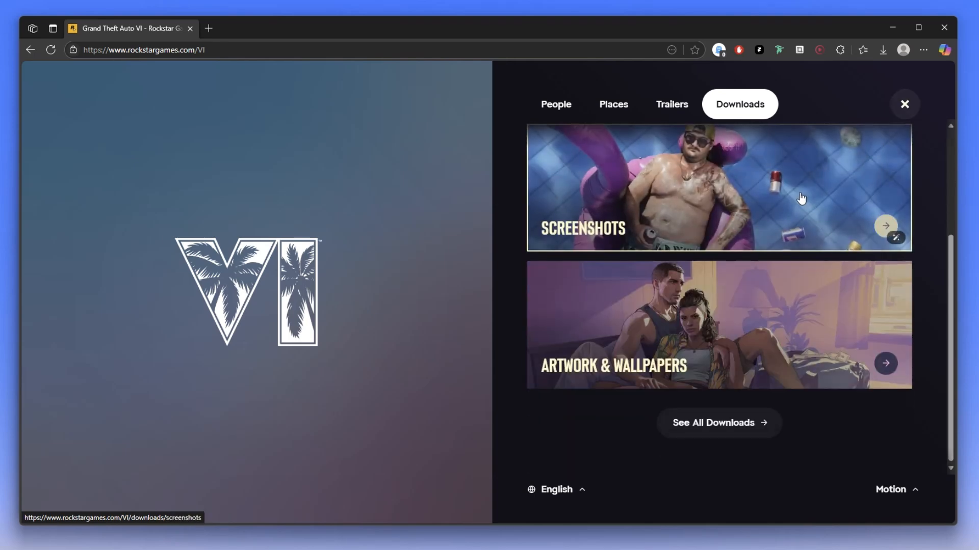
pyautogui.scroll(3, 801, 198)
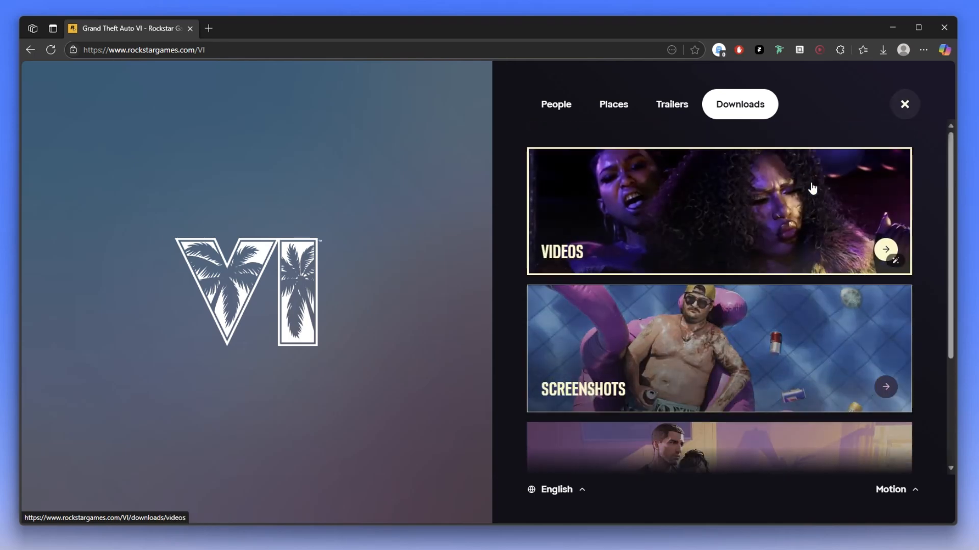
pyautogui.click(903, 105)
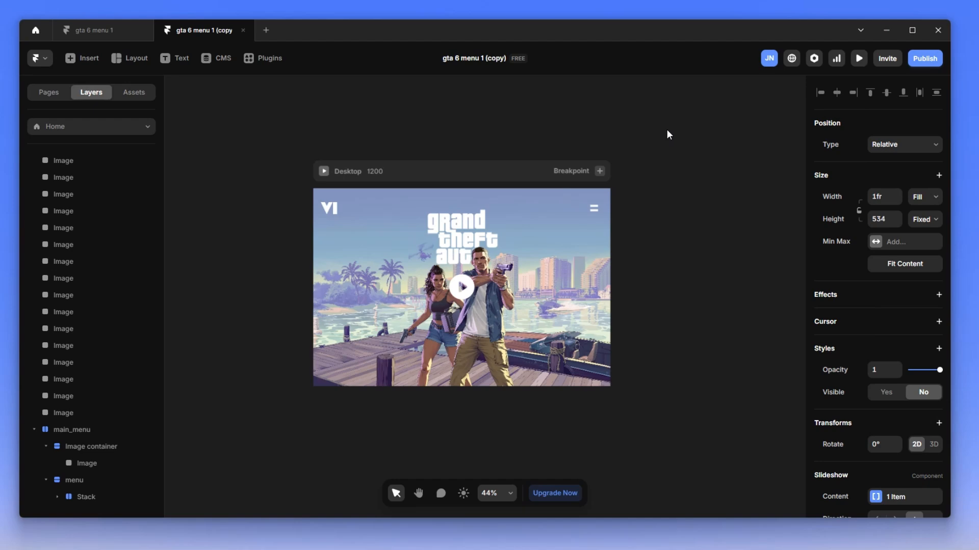
# Expand the Desktop frame's layers and examine the hero image container with its lucia and jason image and play icon.
pyautogui.scroll(4, 334, 273)
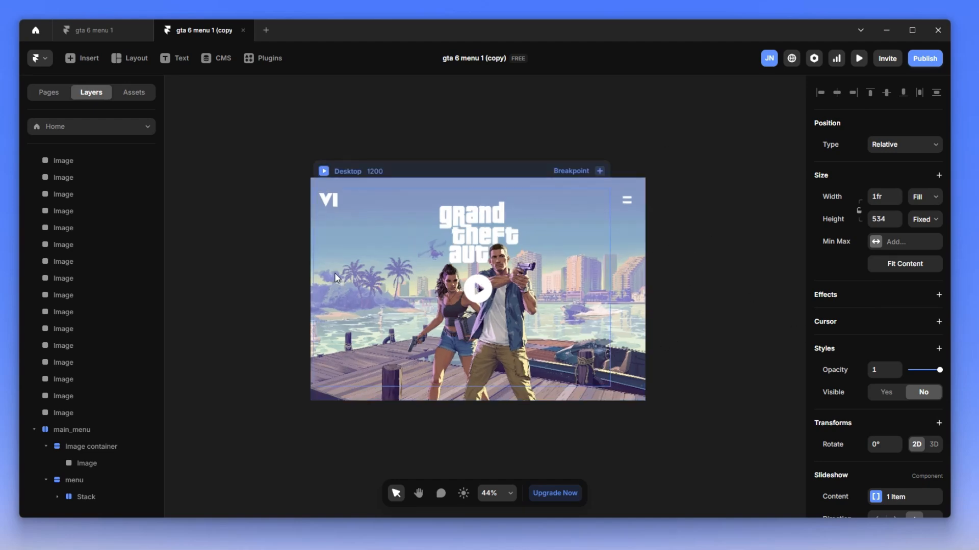
pyautogui.scroll(1, 345, 275)
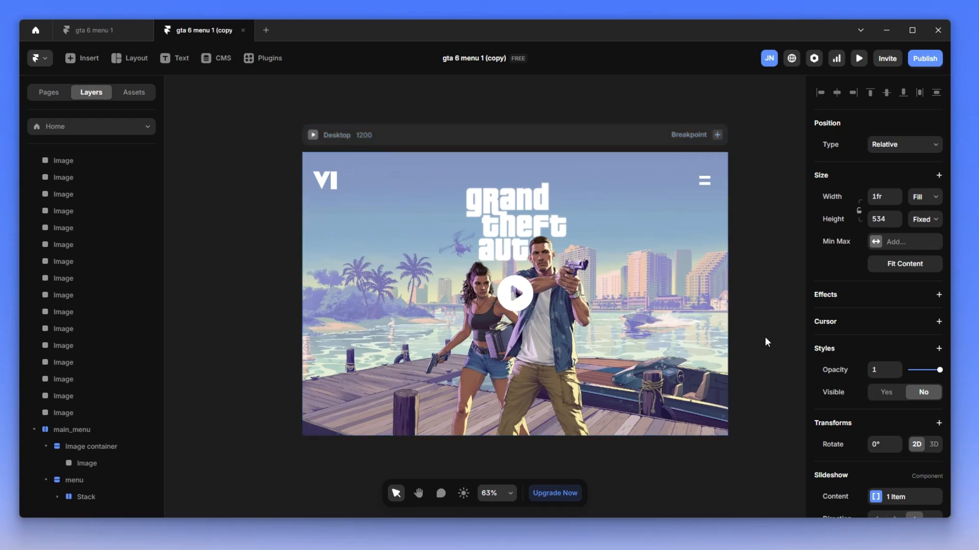
pyautogui.scroll(1, 764, 337)
pyautogui.scroll(2, 103, 183)
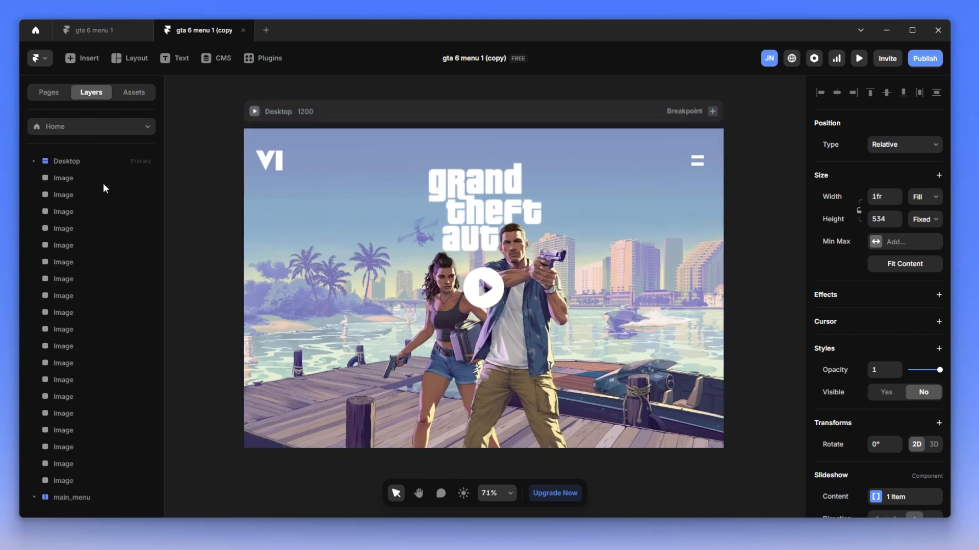
pyautogui.click(96, 161)
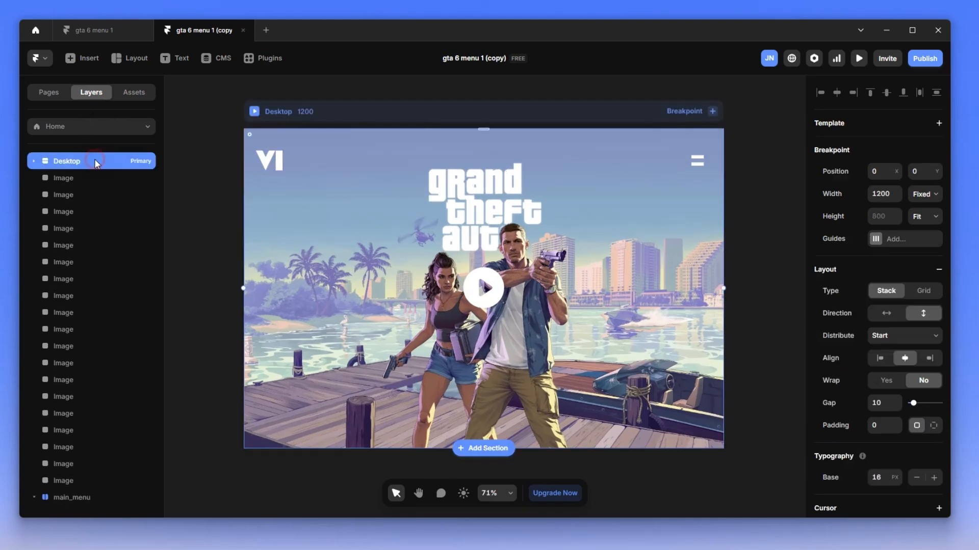
pyautogui.click(33, 161)
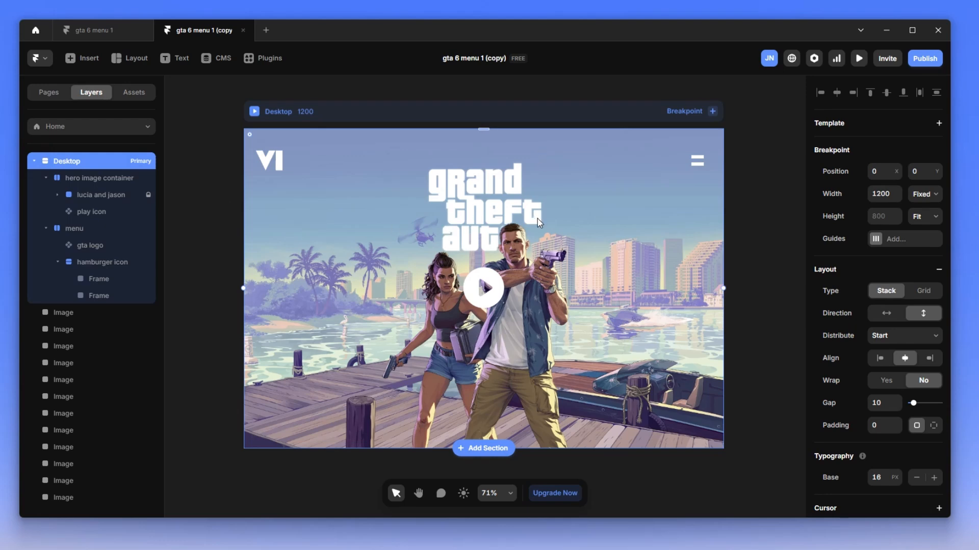
pyautogui.click(101, 178)
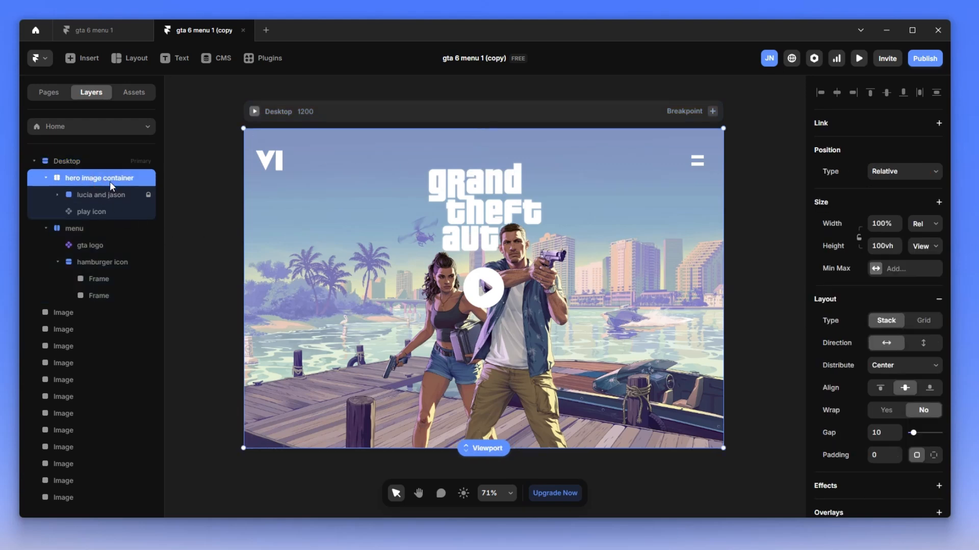
pyautogui.click(104, 195)
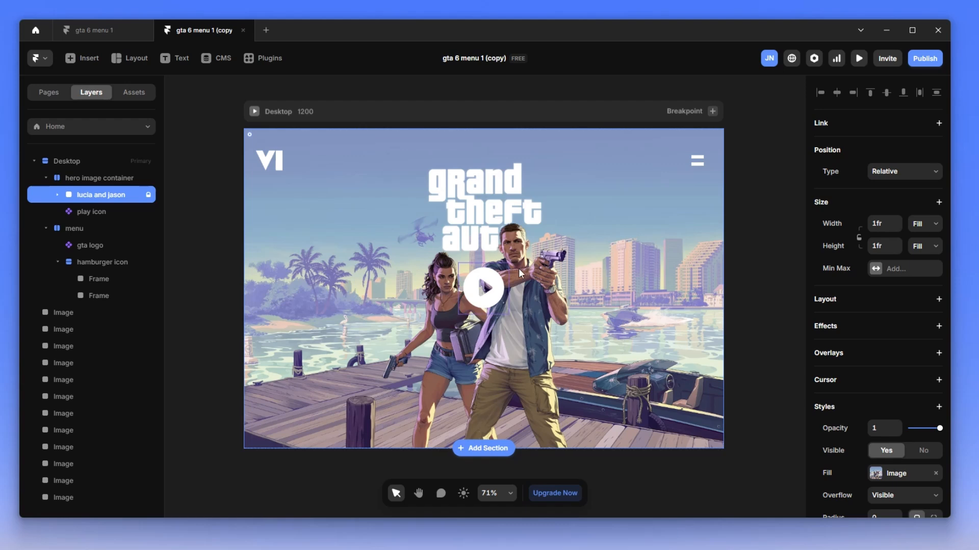
pyautogui.click(138, 211)
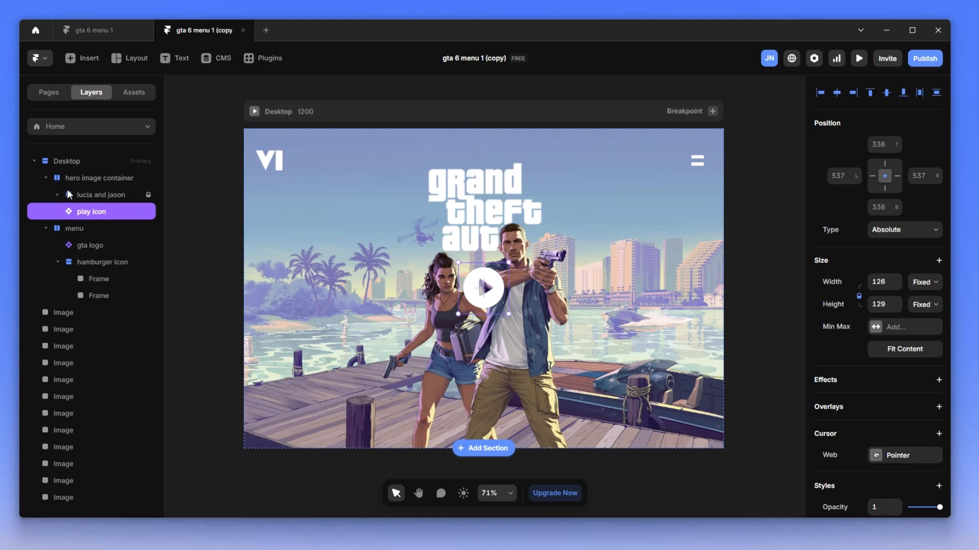
pyautogui.click(44, 178)
pyautogui.click(59, 158)
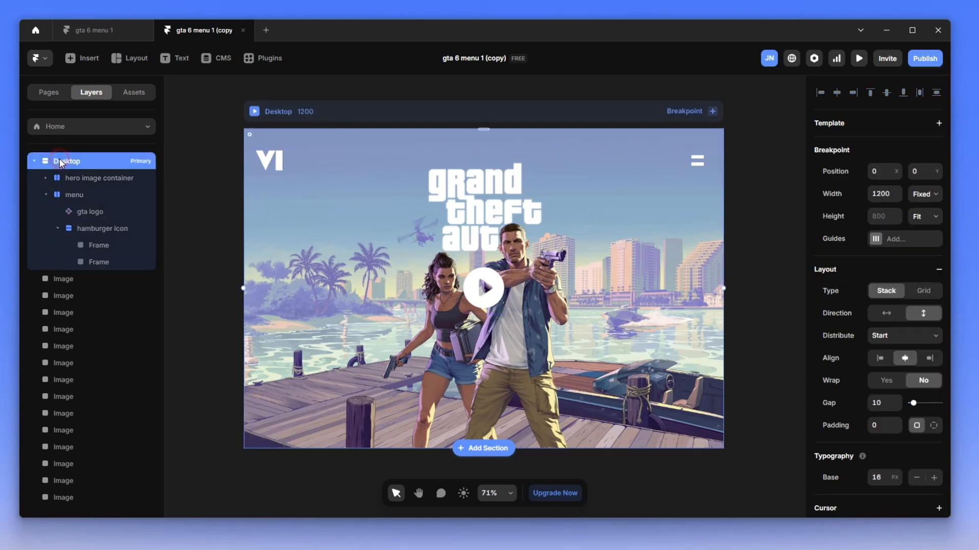
# Examine the hero image container against the fixed menu layer, and inspect the gta logo inside the menu.
pyautogui.click(46, 194)
pyautogui.click(66, 195)
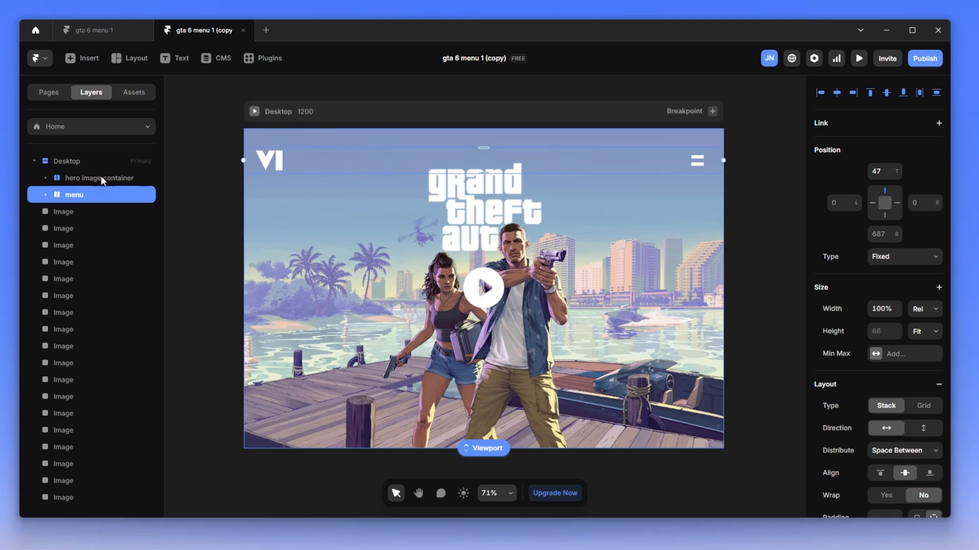
pyautogui.click(102, 177)
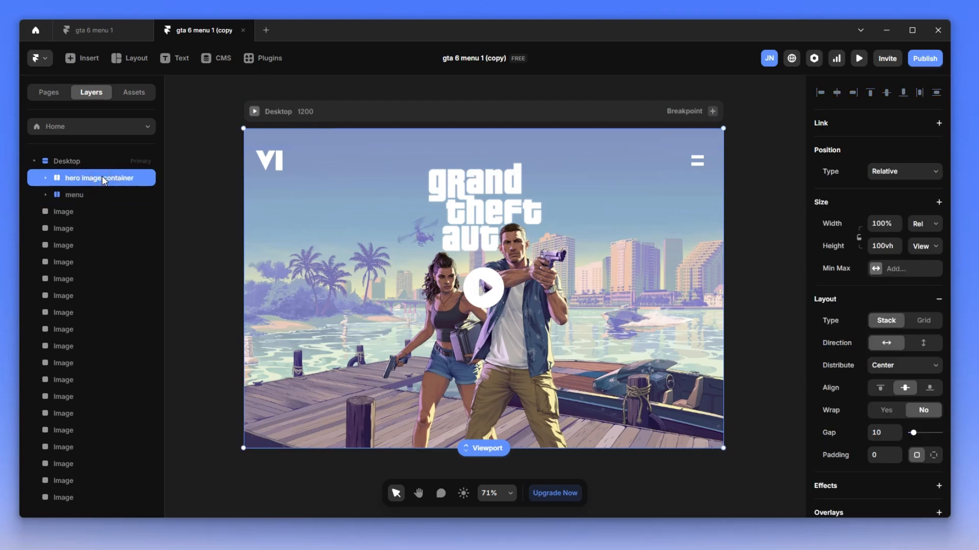
pyautogui.click(78, 195)
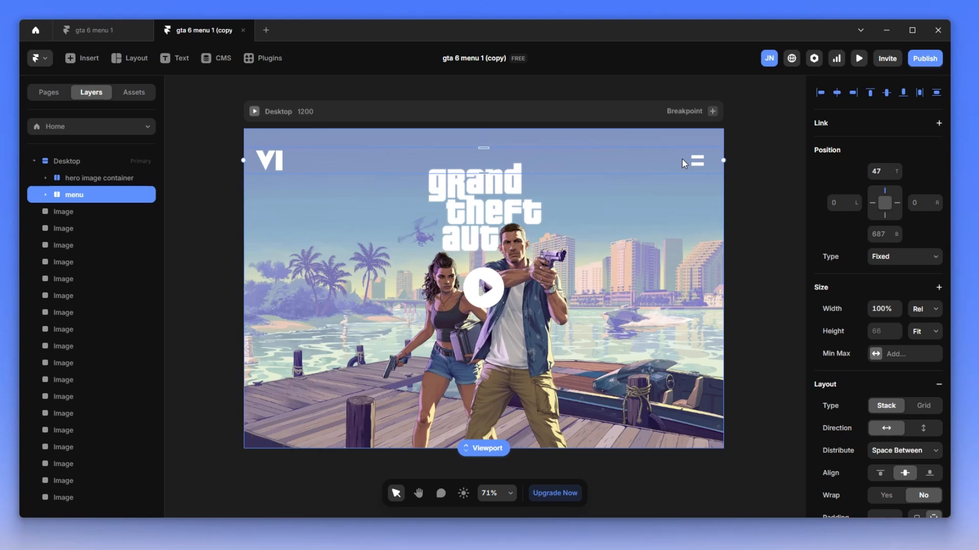
pyautogui.click(43, 197)
pyautogui.click(96, 209)
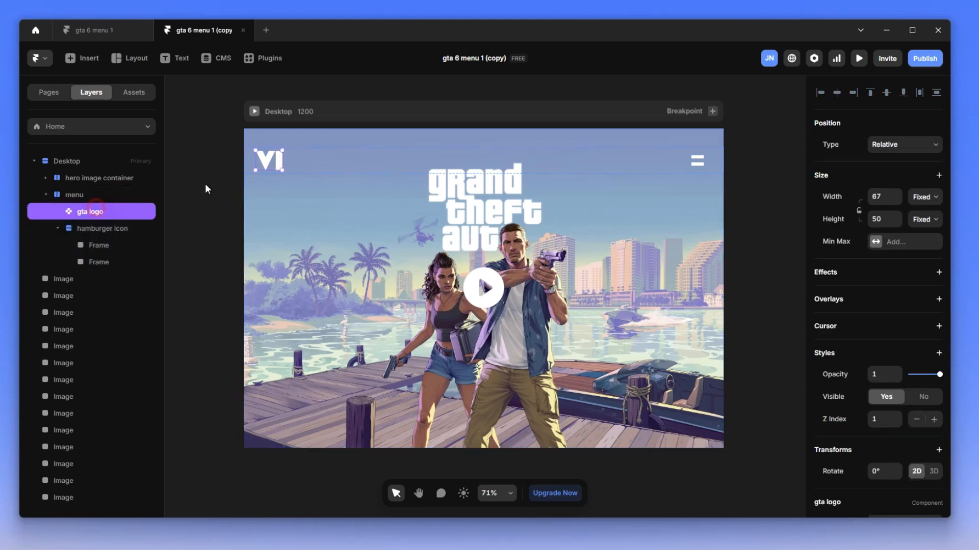
# Examine the hamburger icon up close, including the two Frame layers that form its bars.
pyautogui.click(98, 231)
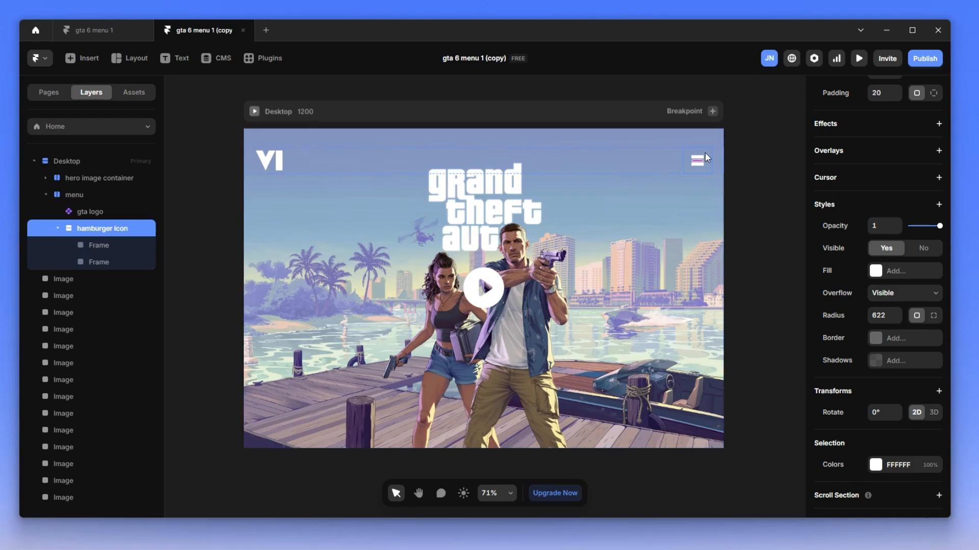
pyautogui.scroll(3, 693, 167)
pyautogui.scroll(5, 708, 172)
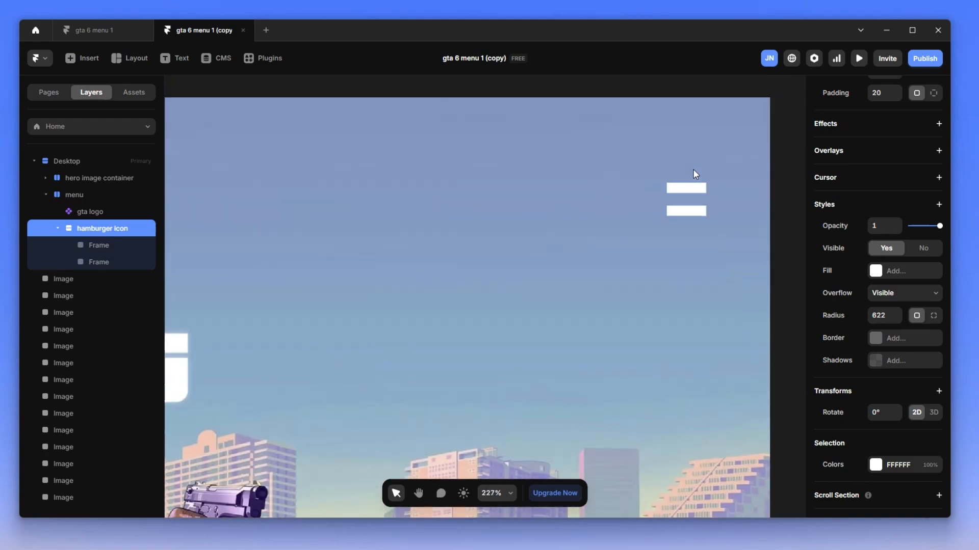
pyautogui.click(114, 249)
pyautogui.click(97, 259)
pyautogui.click(98, 246)
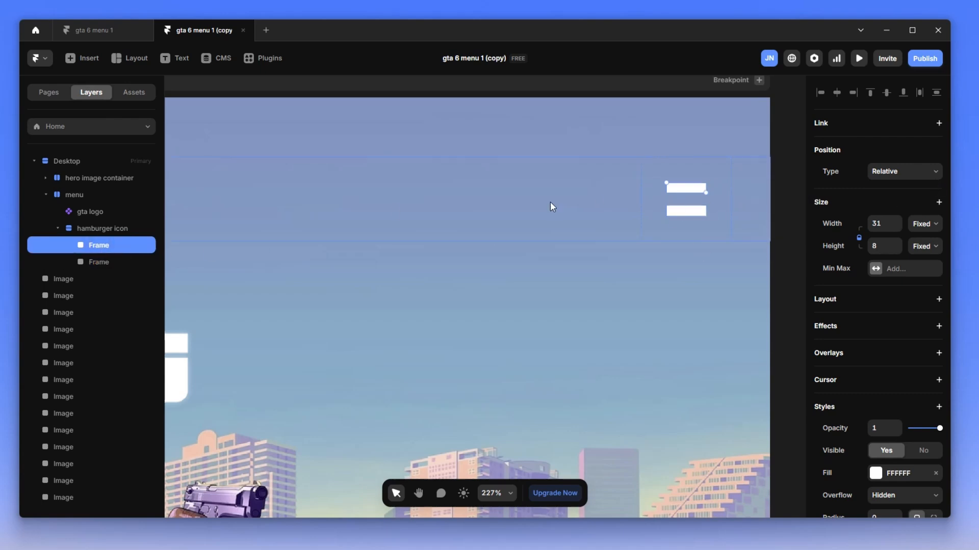
# Review the hamburger icon's size, stack layout, padding and style settings.
pyautogui.click(114, 228)
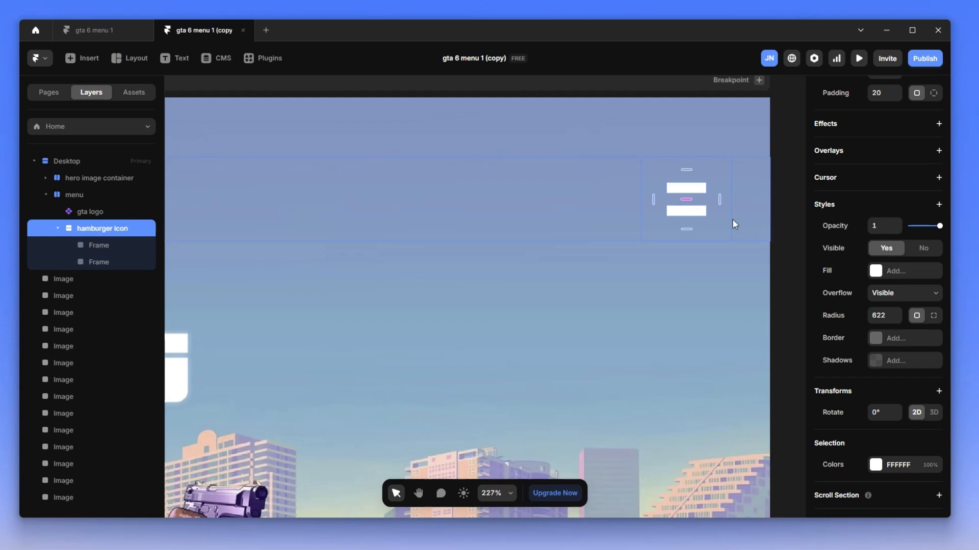
pyautogui.scroll(-2, 863, 408)
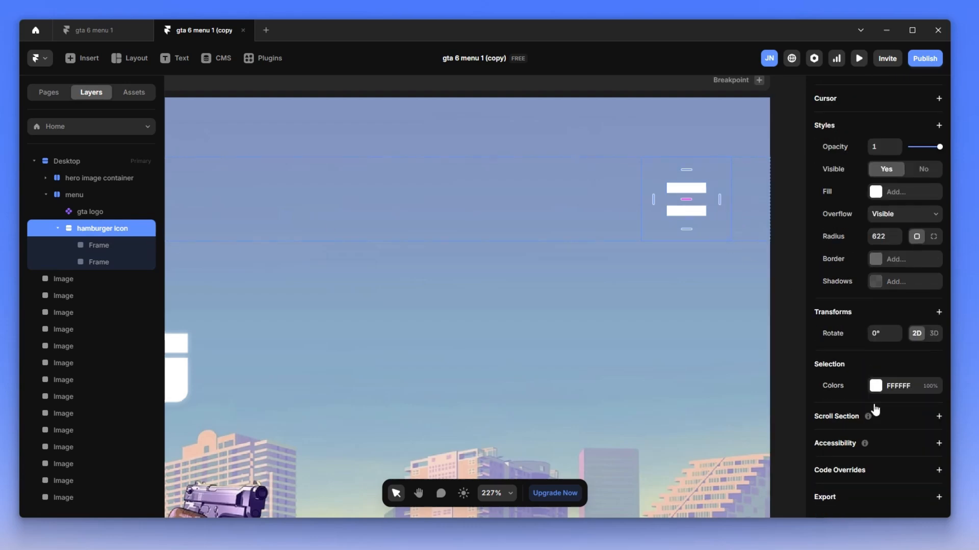
pyautogui.scroll(4, 910, 342)
pyautogui.scroll(3, 898, 362)
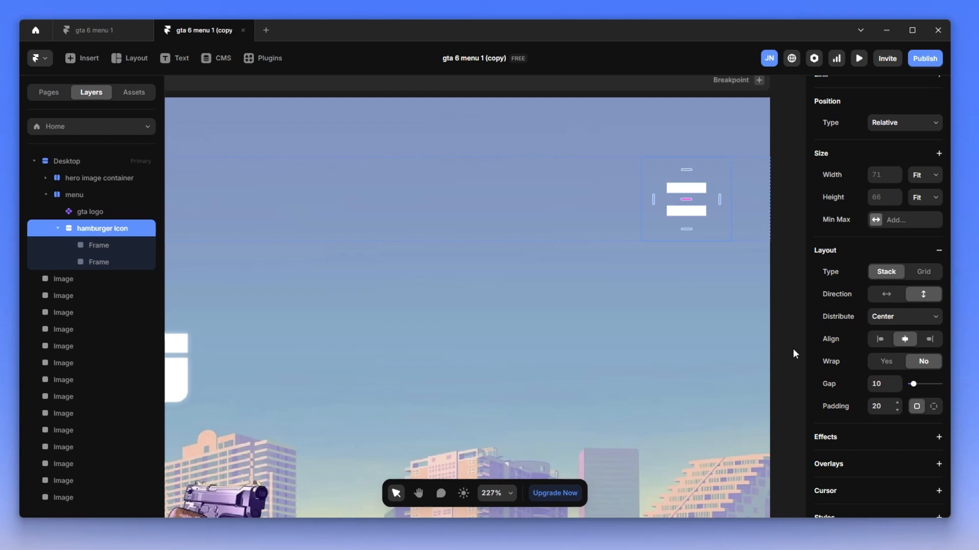
pyautogui.scroll(-5, 473, 247)
pyautogui.scroll(-2, 474, 249)
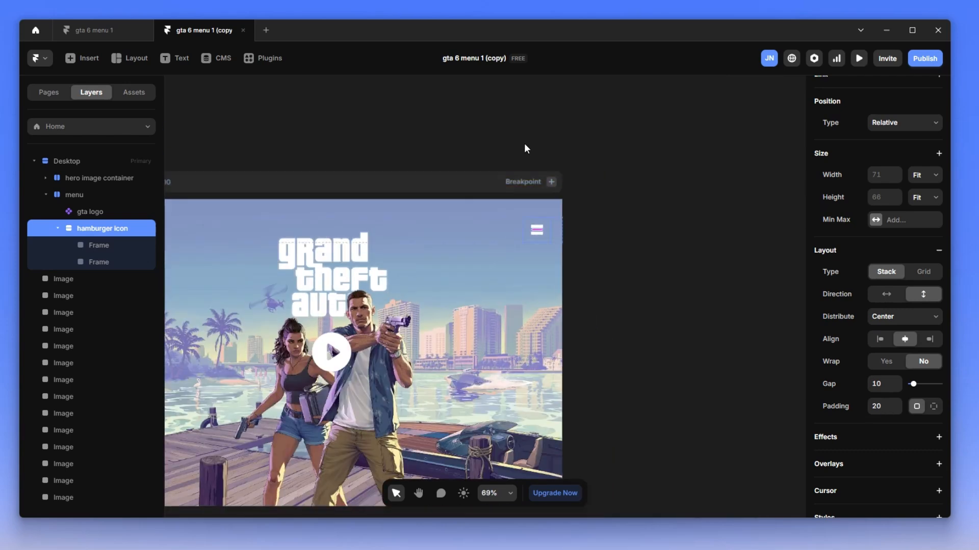
# Review the menu layer's position, size, layout and padding settings.
pyautogui.moveTo(526, 140); pyautogui.dragTo(637, 148)
pyautogui.click(108, 195)
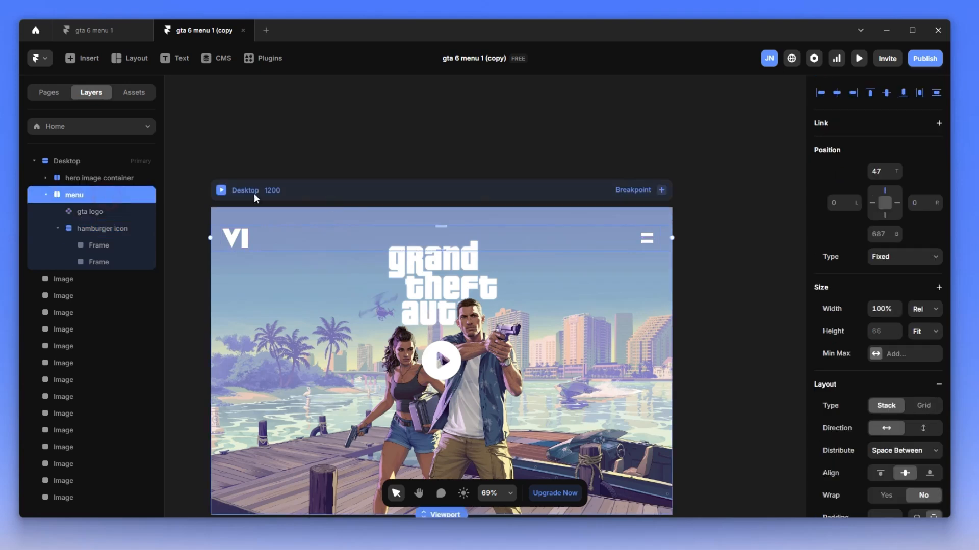
pyautogui.scroll(-3, 858, 382)
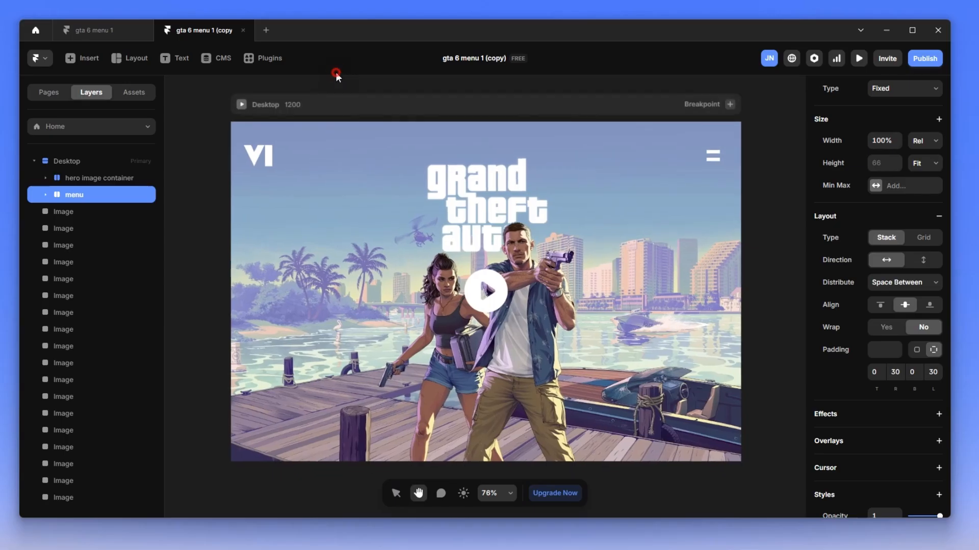
pyautogui.press('v')
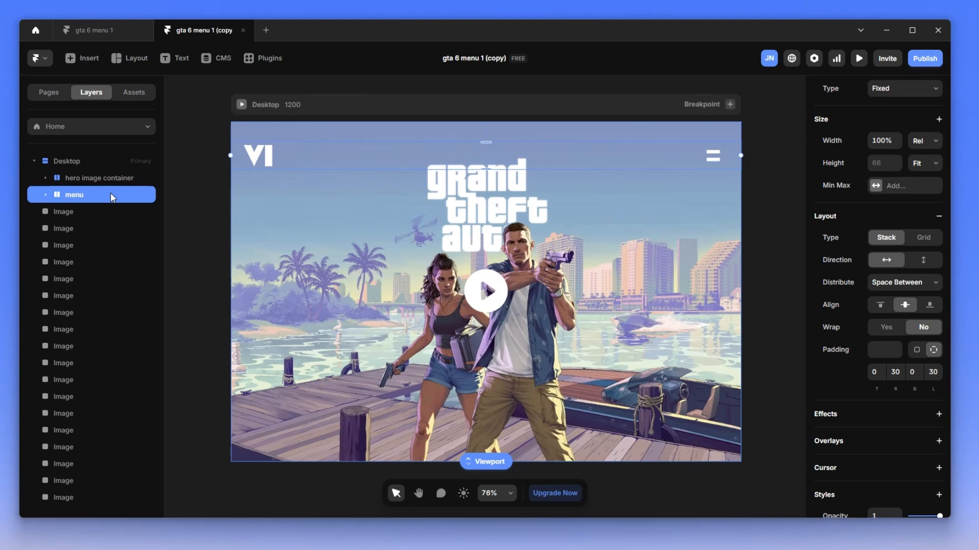
# Turn the menu layer into a new component named menu.
pyautogui.hotkey('ctrl', 'alt', 'k')
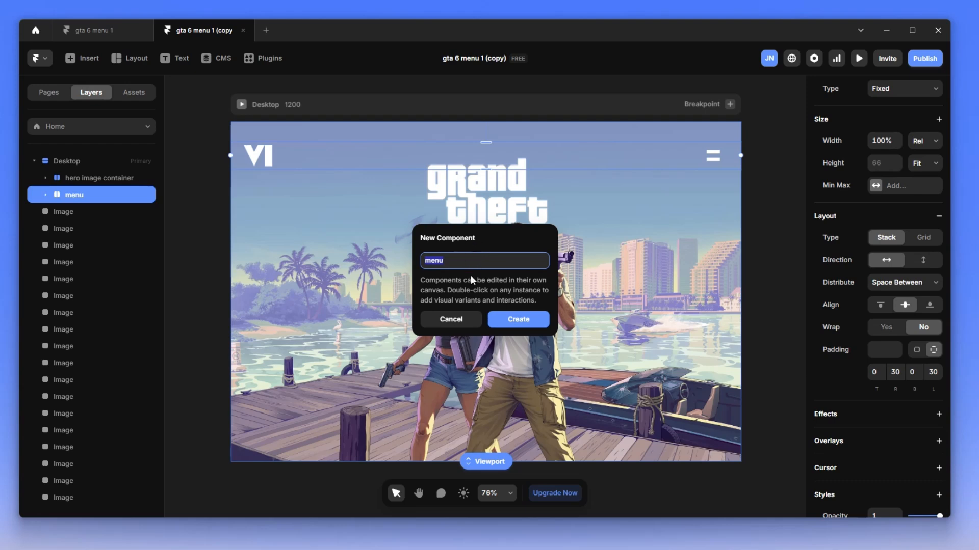
pyautogui.click(450, 261)
pyautogui.doubleClick(450, 261)
pyautogui.click(517, 320)
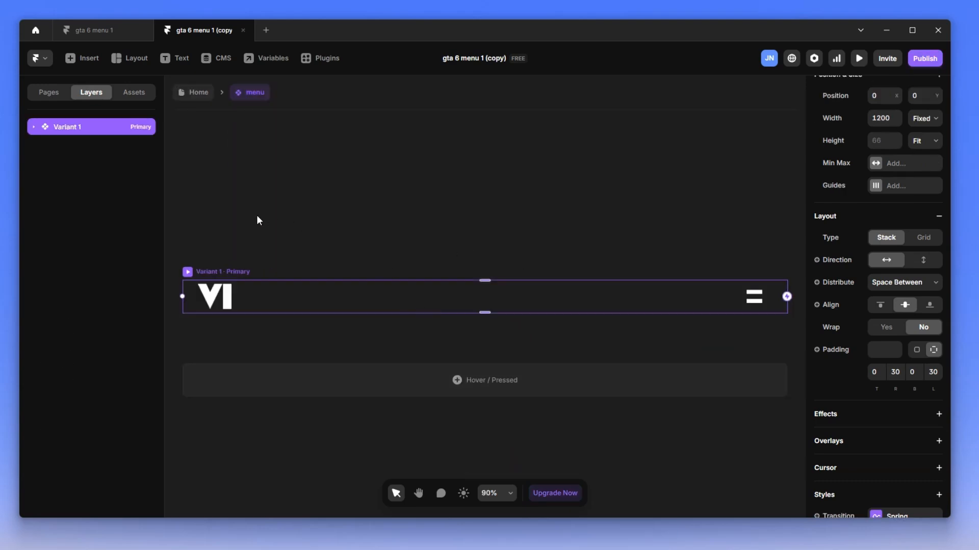
# Add a click event named Open Overlay to the hamburger icon inside the menu component.
pyautogui.click(34, 127)
pyautogui.click(88, 161)
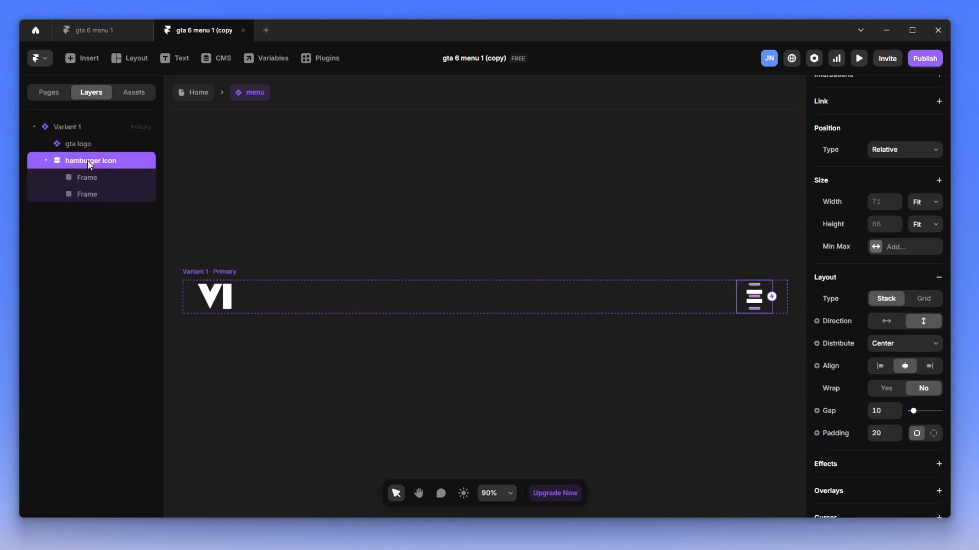
pyautogui.scroll(2, 907, 255)
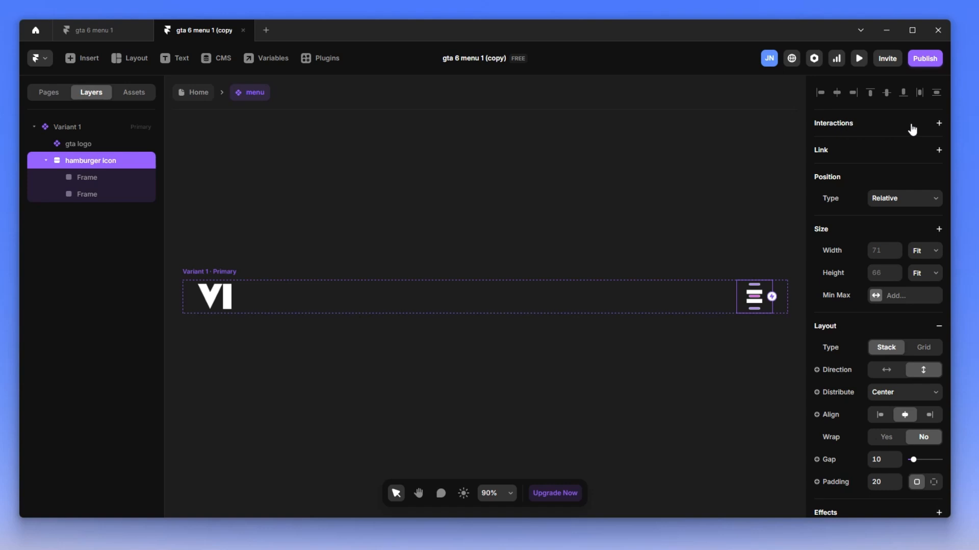
pyautogui.click(938, 124)
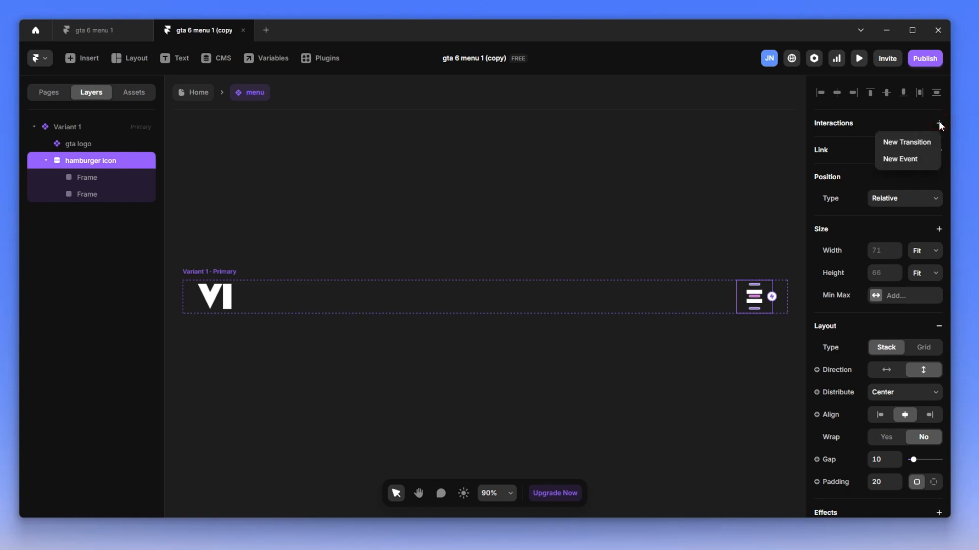
pyautogui.click(900, 160)
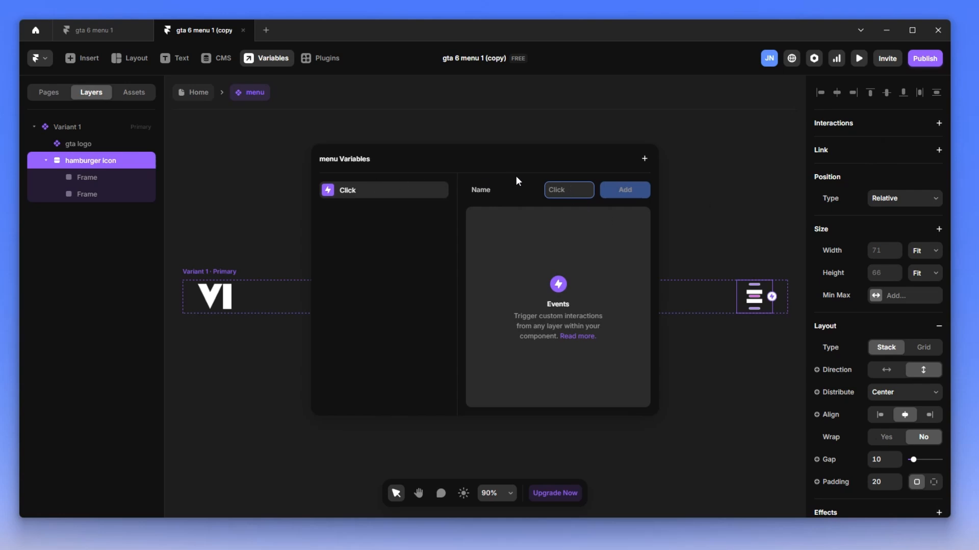
pyautogui.write('OPEN')
pyautogui.press('BackSpace')
pyautogui.press('BackSpace')
pyautogui.press('BackSpace')
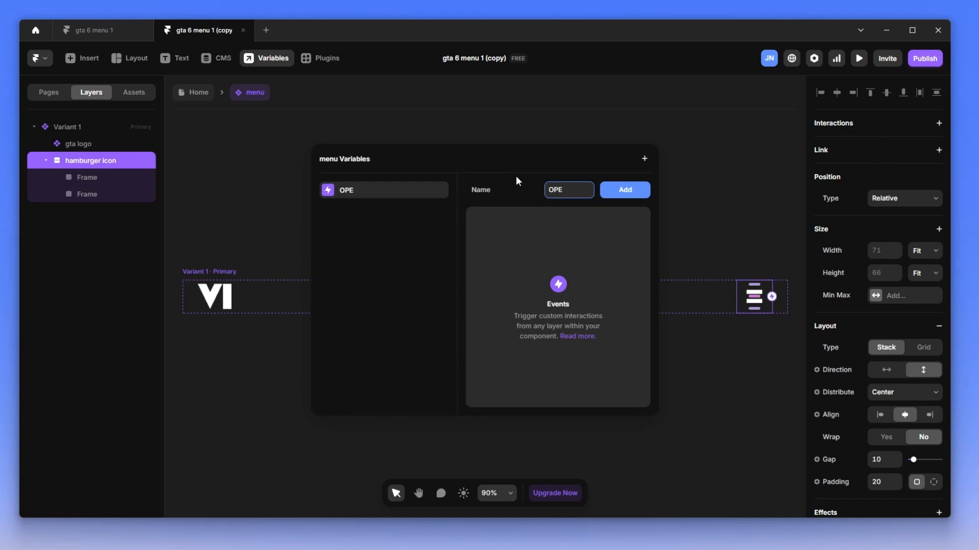
pyautogui.write('pen overlay')
pyautogui.click(625, 190)
pyautogui.click(724, 184)
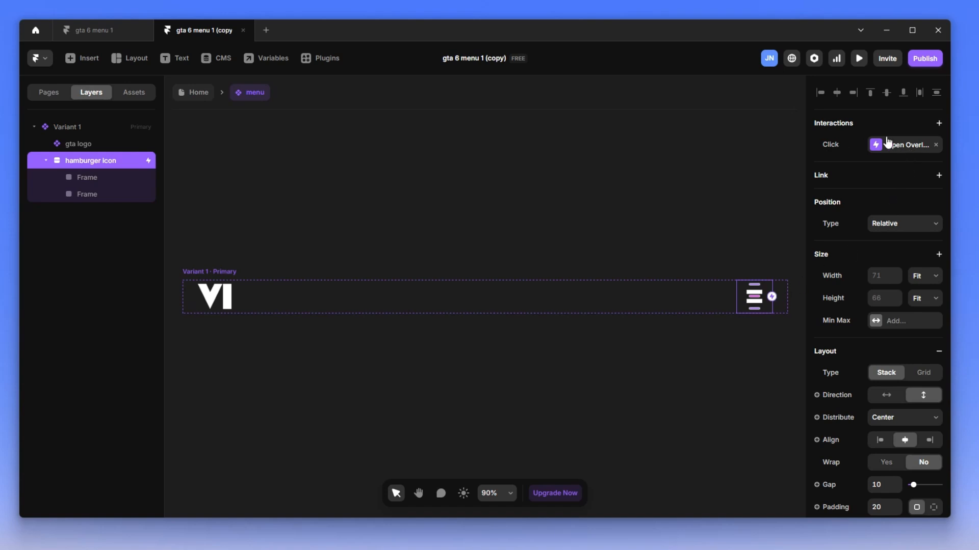
# Return to the Home page and add a Fixed overlay to the menu component.
pyautogui.click(206, 95)
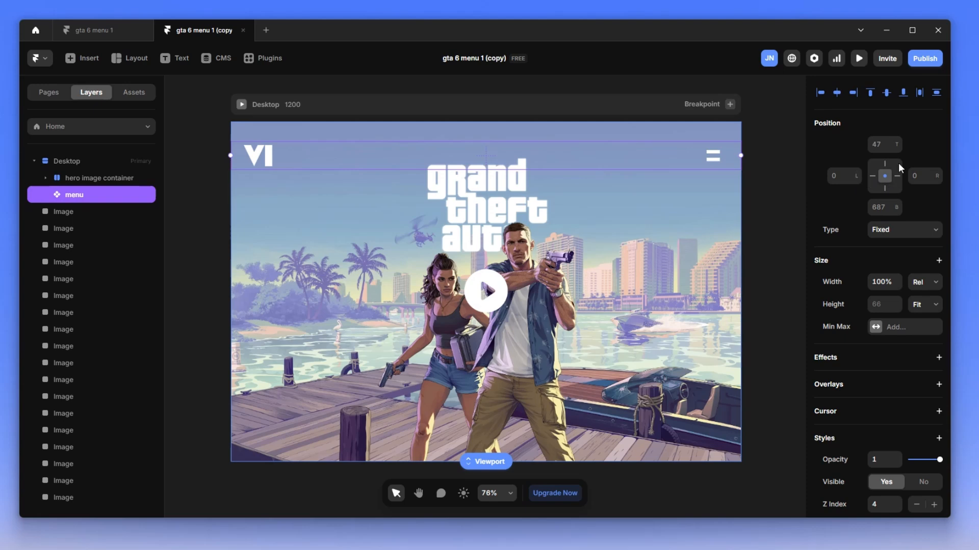
pyautogui.scroll(-4, 895, 332)
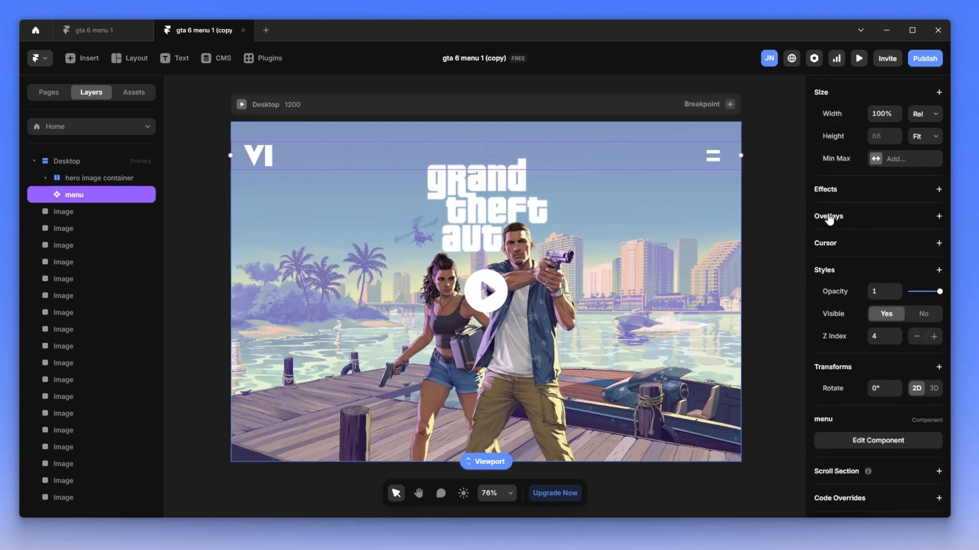
pyautogui.click(939, 217)
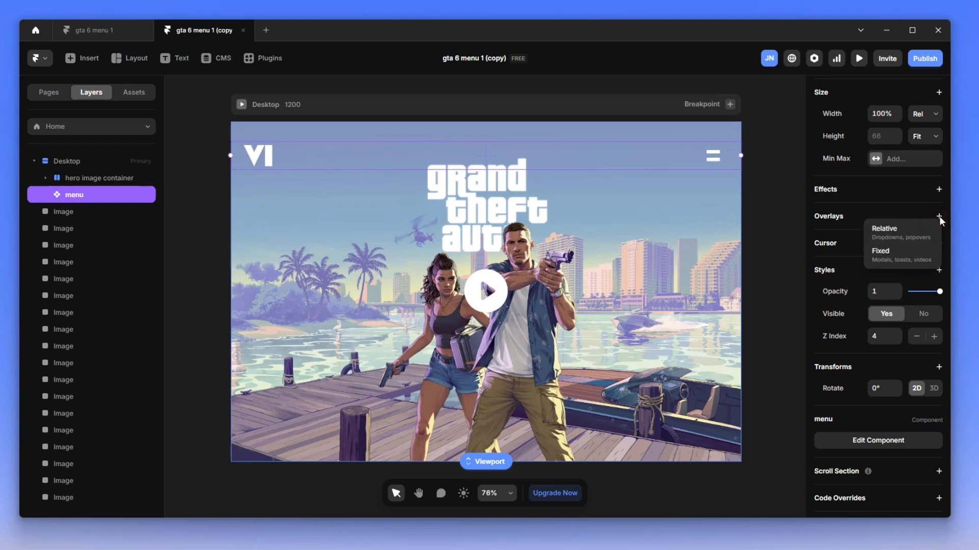
pyautogui.click(887, 252)
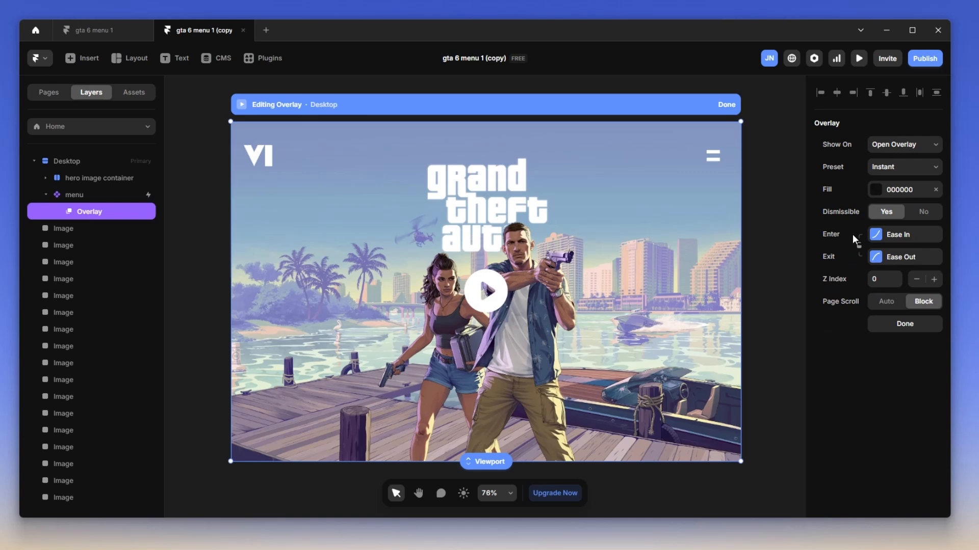
# Compare the overlay's Click and Open Overlay triggers, leaving Show On set to Click.
pyautogui.click(898, 148)
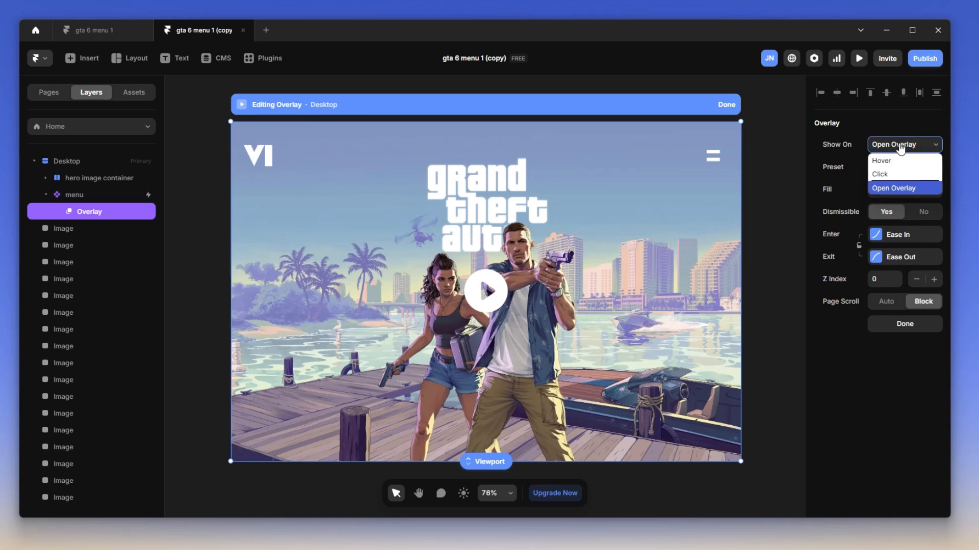
pyautogui.click(902, 176)
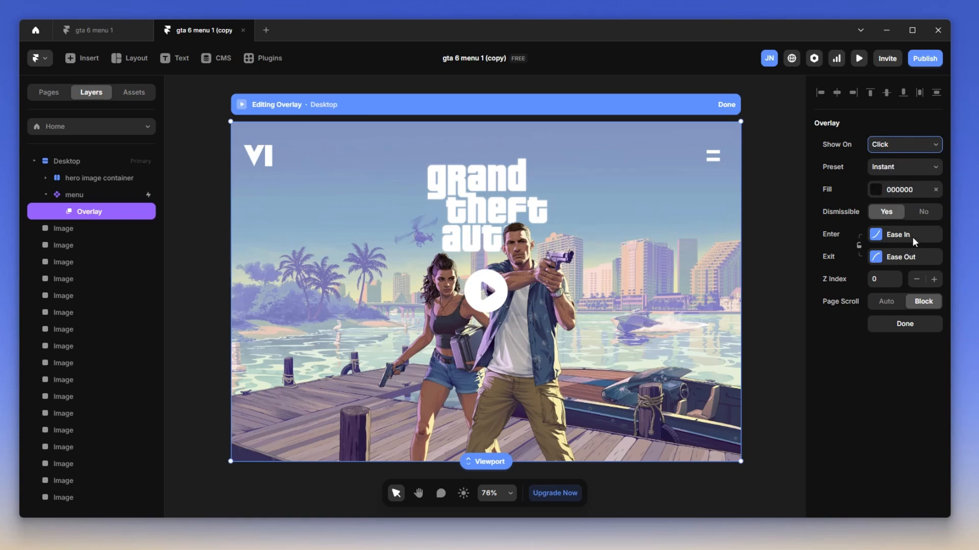
pyautogui.click(923, 147)
pyautogui.click(895, 186)
pyautogui.click(913, 147)
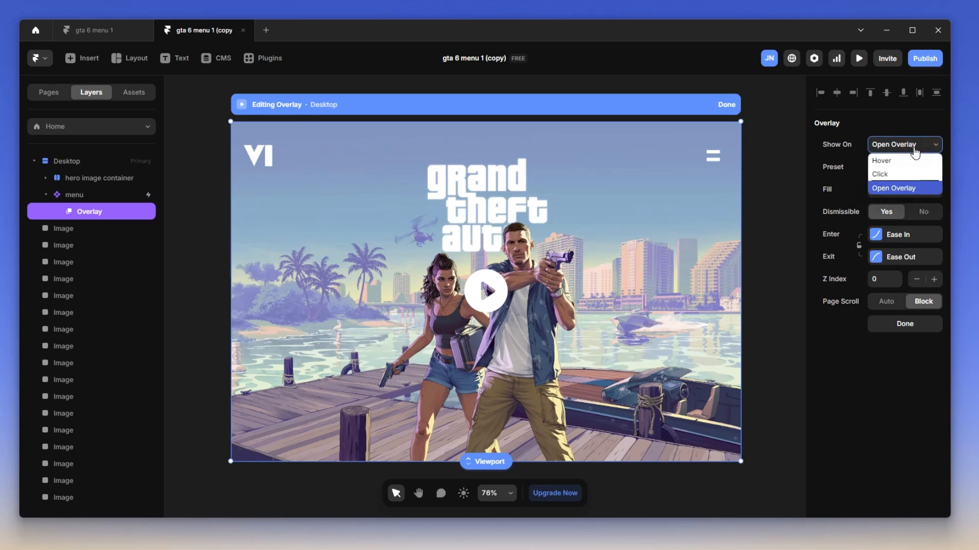
pyautogui.click(901, 175)
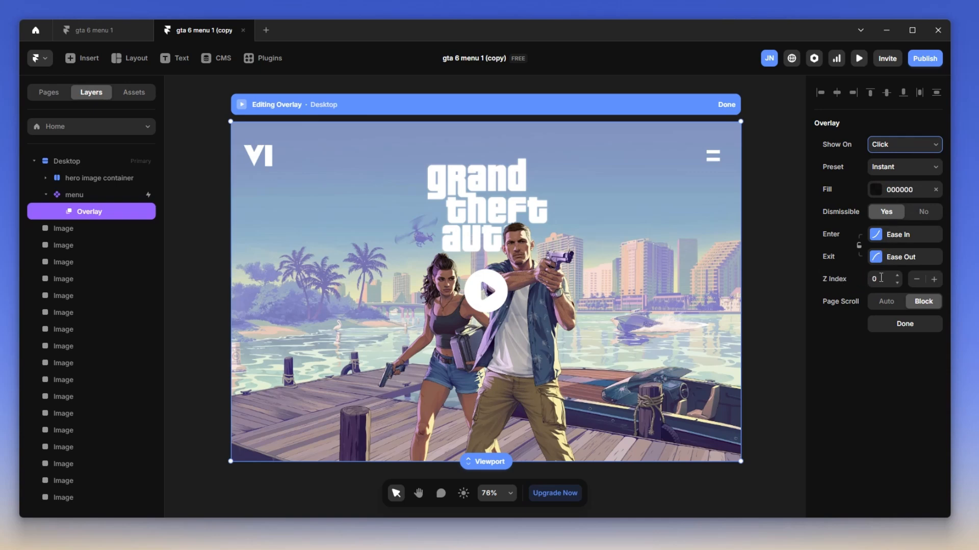
# Set the overlay's Z Index to 1 and check its fill colour settings.
pyautogui.click(935, 280)
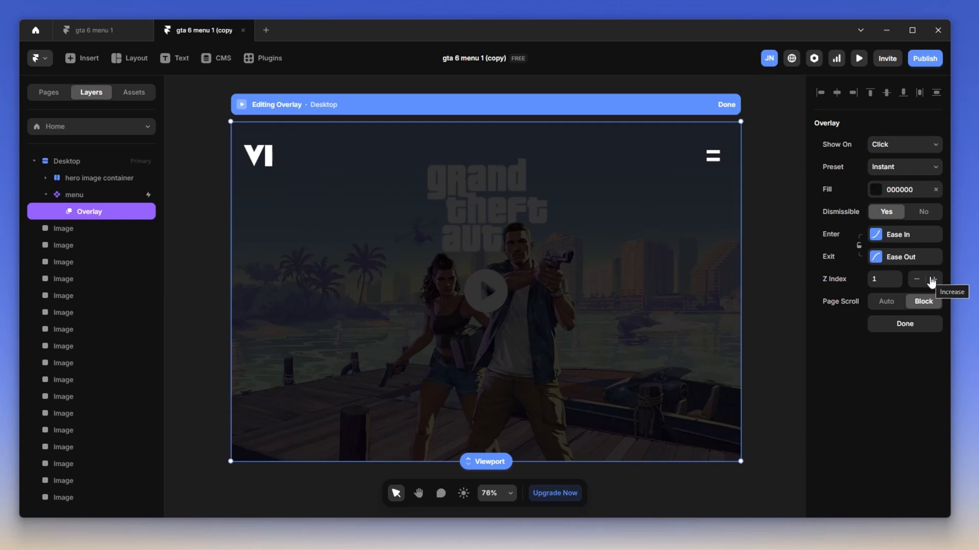
pyautogui.click(917, 280)
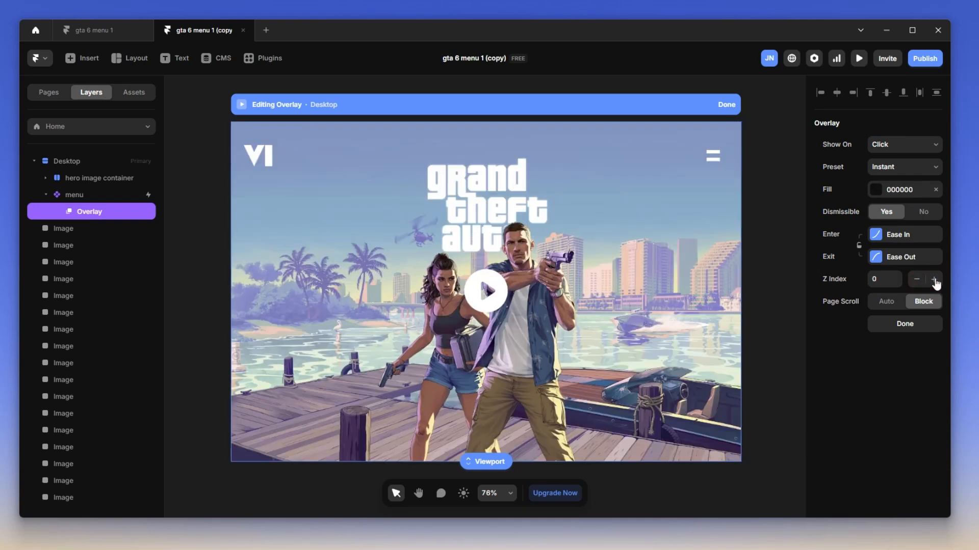
pyautogui.click(934, 280)
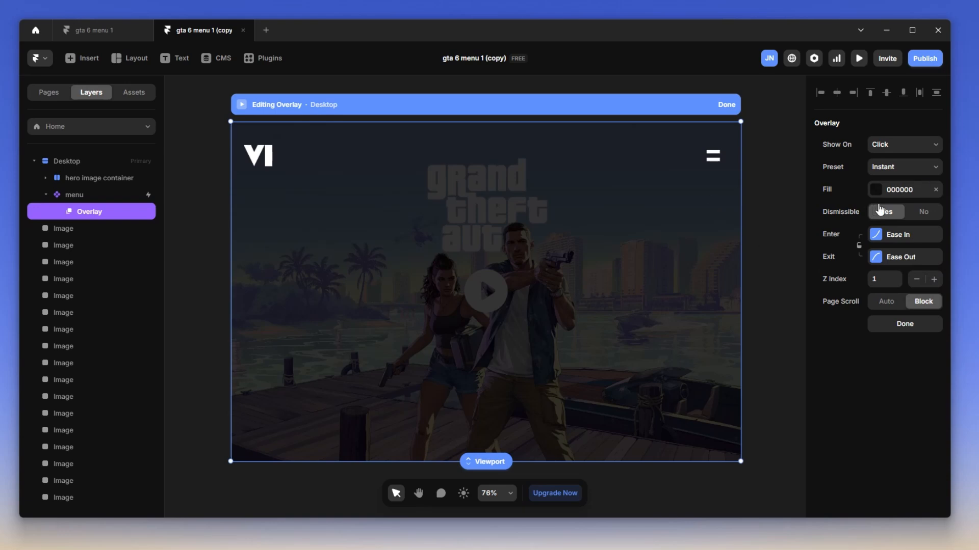
pyautogui.click(877, 189)
pyautogui.moveTo(739, 230); pyautogui.dragTo(687, 281)
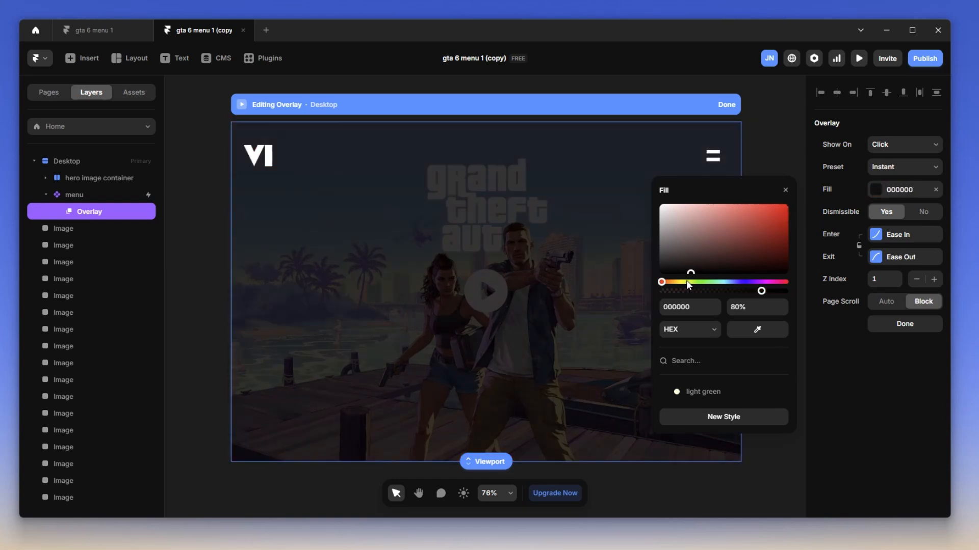
pyautogui.click(788, 189)
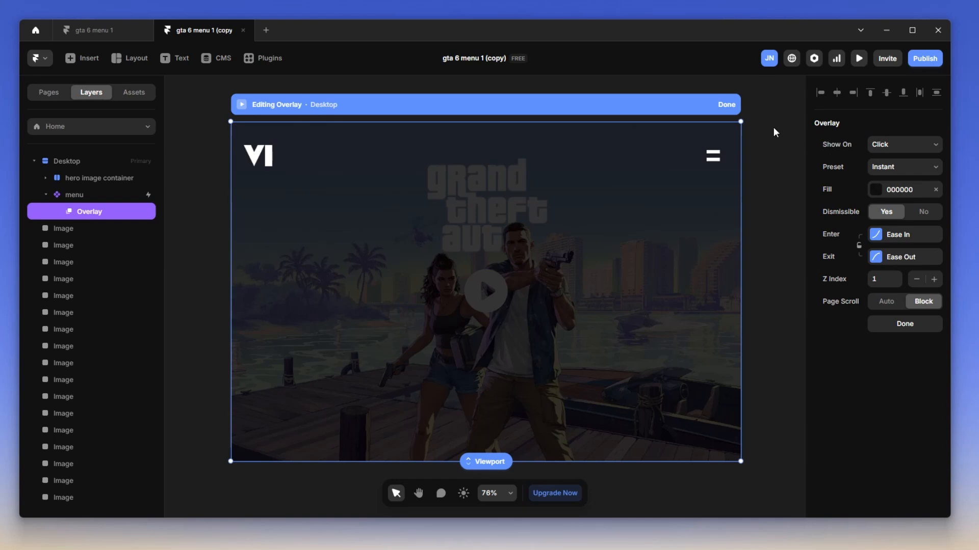
# Preview the Desktop page and test whether the empty menu area and the hamburger icon each trigger the overlay.
pyautogui.click(727, 105)
pyautogui.click(241, 104)
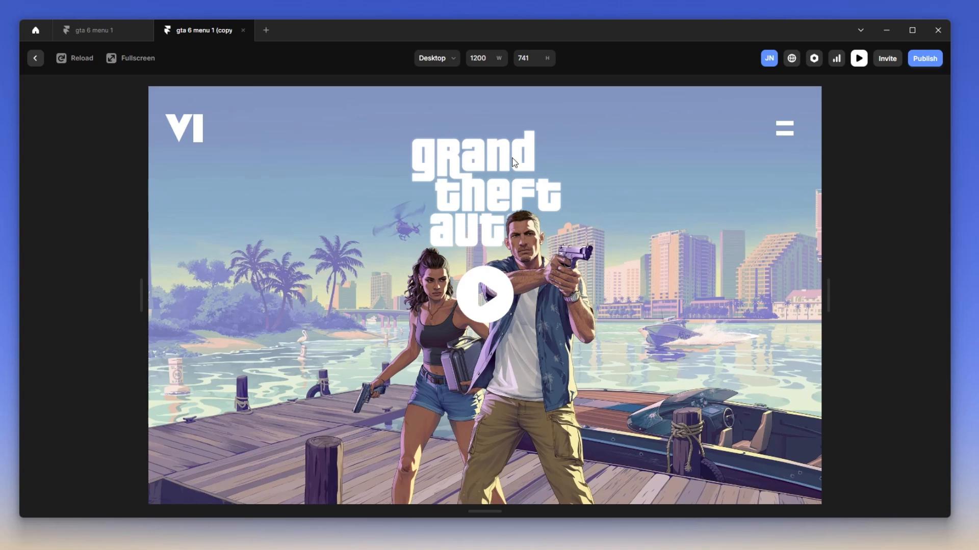
pyautogui.click(367, 123)
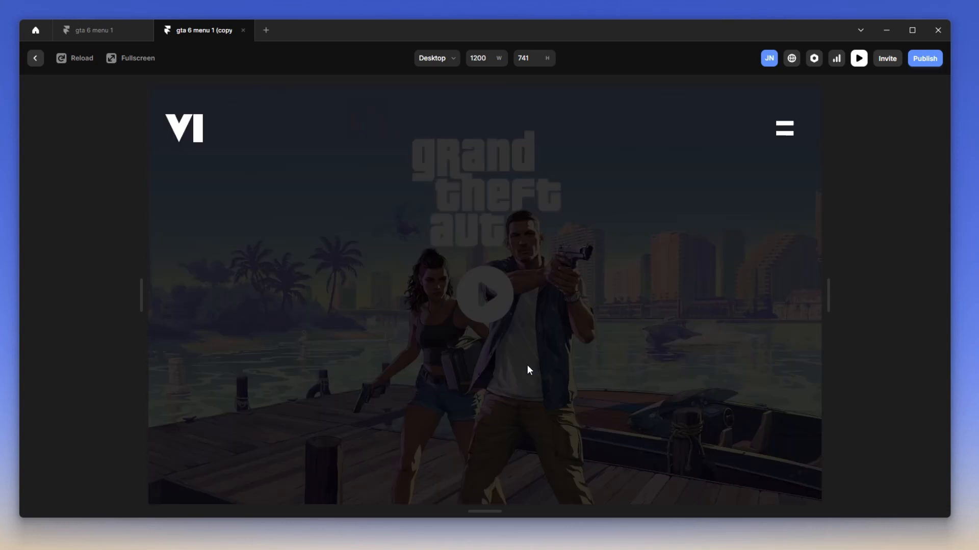
pyautogui.click(687, 304)
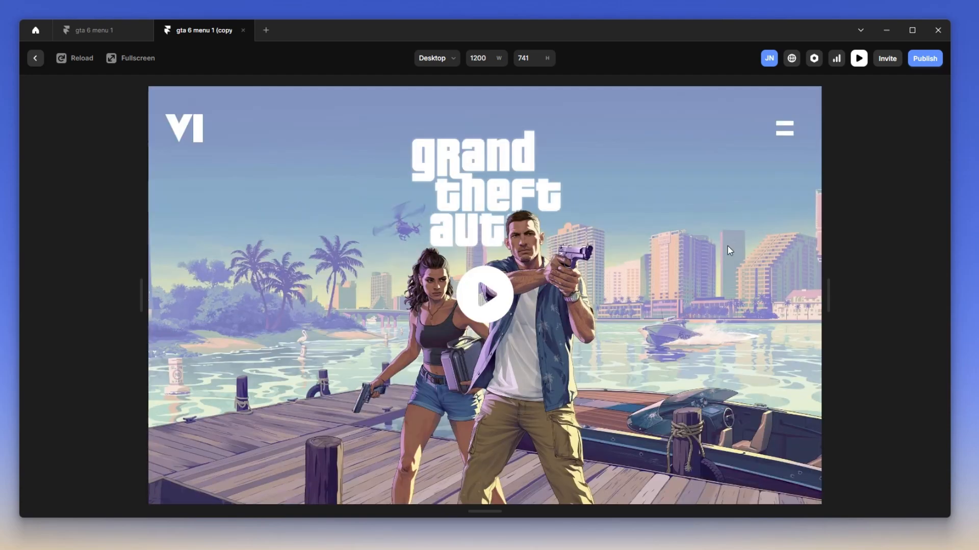
pyautogui.click(785, 132)
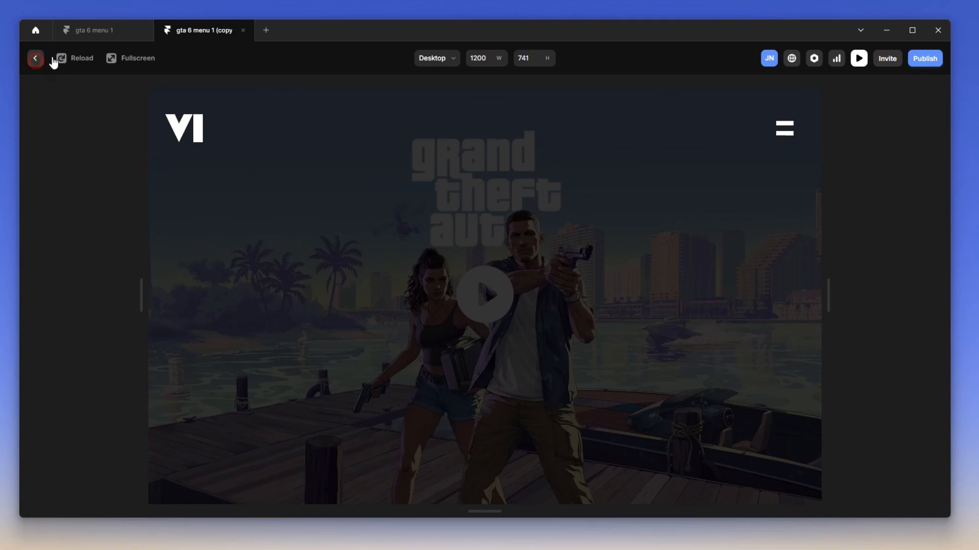
pyautogui.click(36, 59)
# Set the menu overlay to show on Open Overlay with the Fade In preset.
pyautogui.click(105, 209)
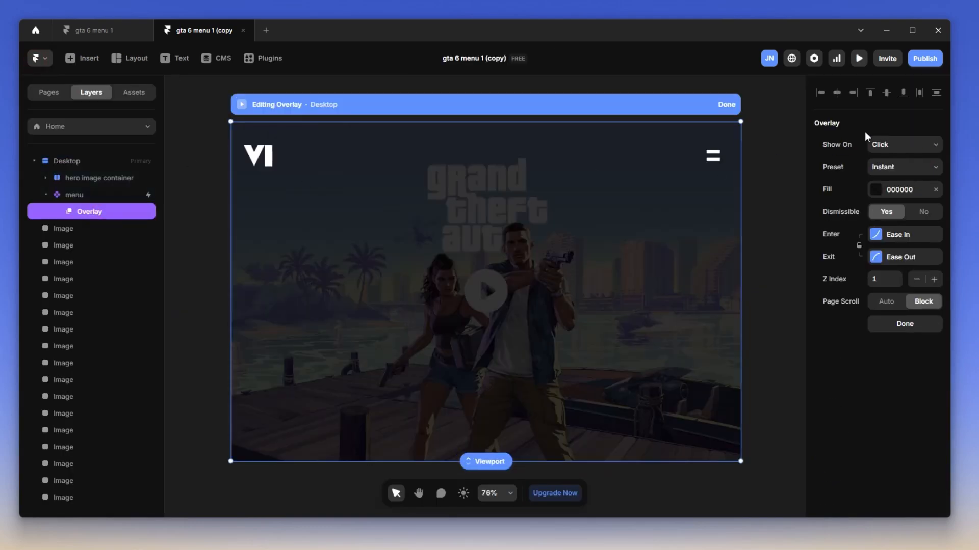
pyautogui.click(874, 144)
pyautogui.click(883, 189)
pyautogui.click(893, 169)
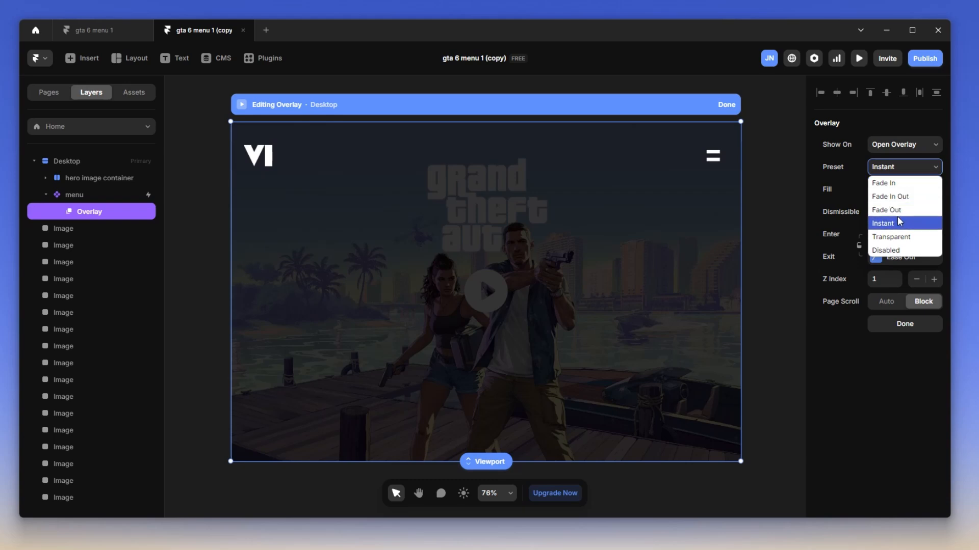
pyautogui.click(899, 184)
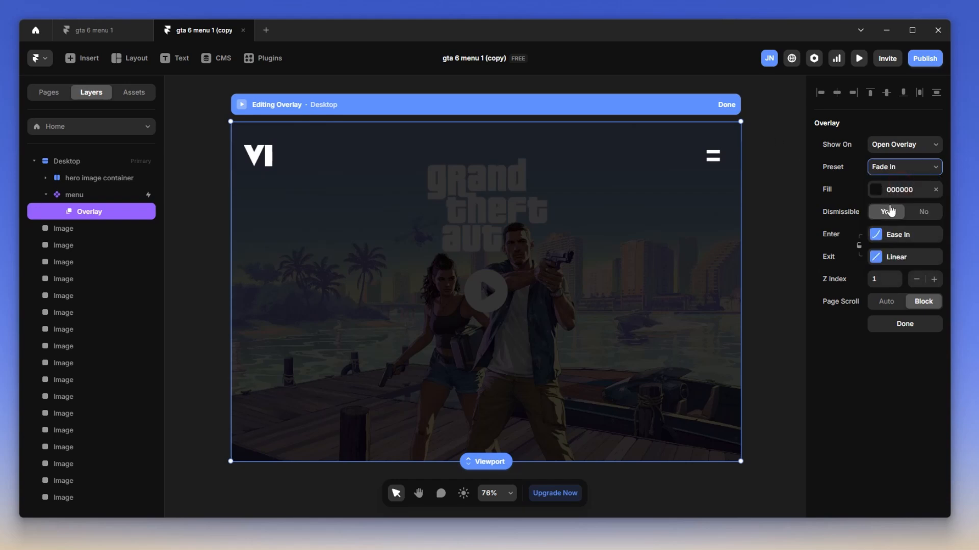
# Finish editing the overlay and preview the page to test that only the hamburger icon opens it.
pyautogui.click(728, 105)
pyautogui.click(244, 104)
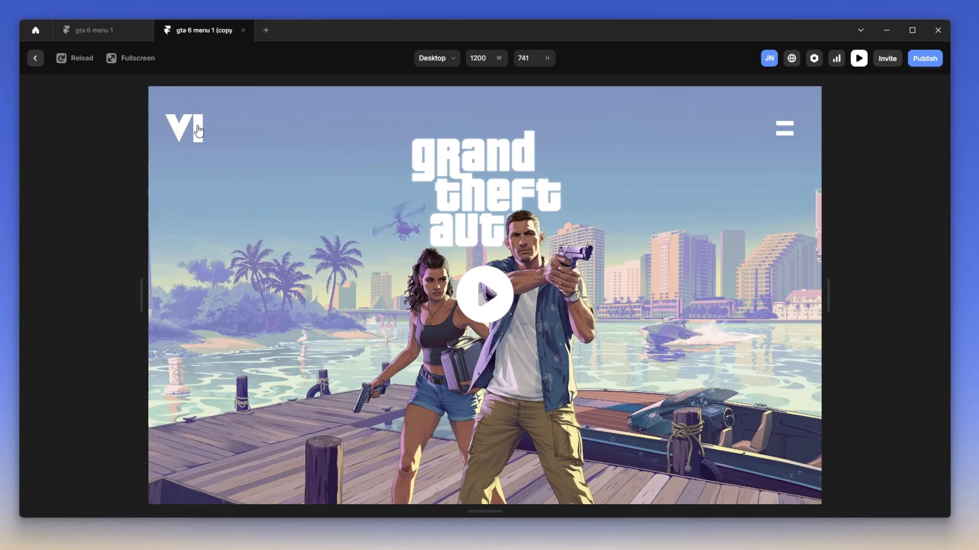
pyautogui.click(368, 124)
pyautogui.click(786, 128)
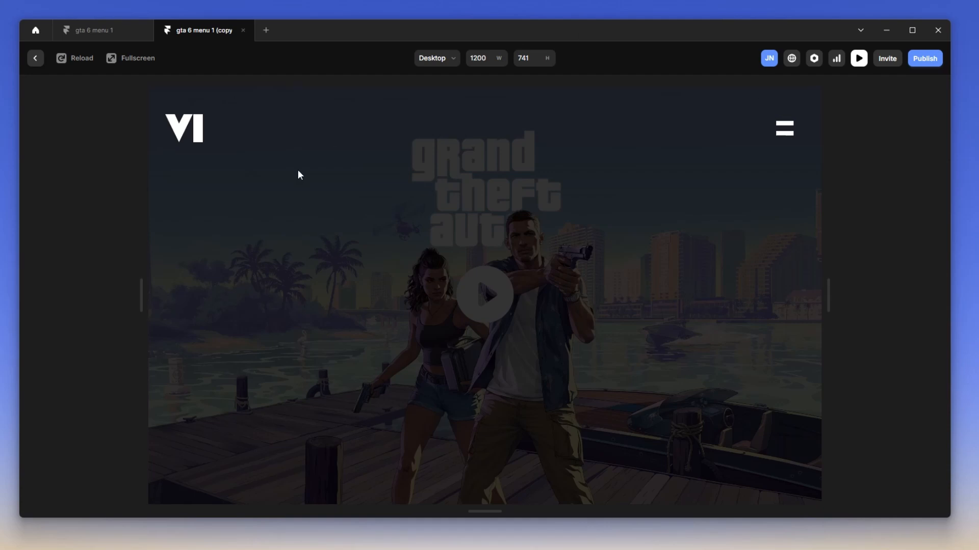
pyautogui.click(35, 58)
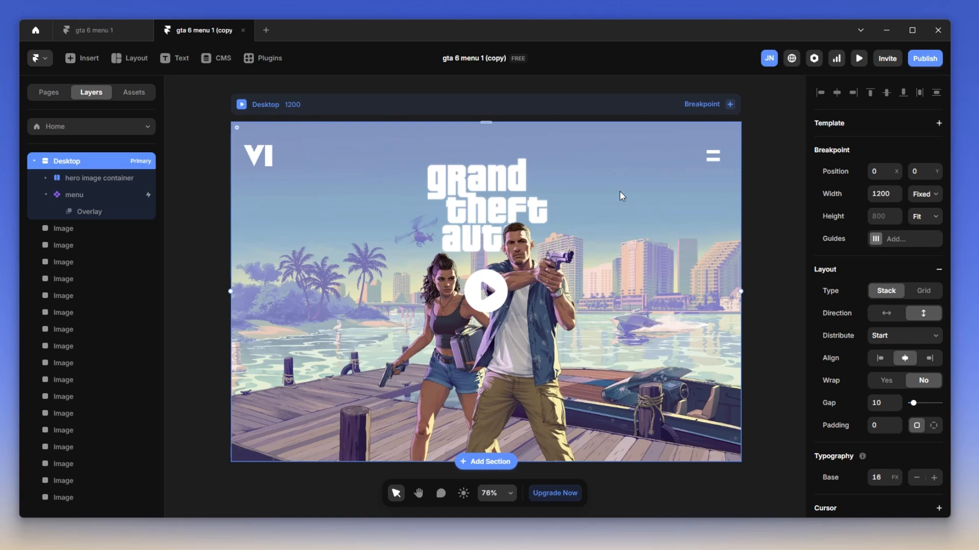
# Draw a frame of about 792 × 570 inside the menu's overlay.
pyautogui.click(125, 213)
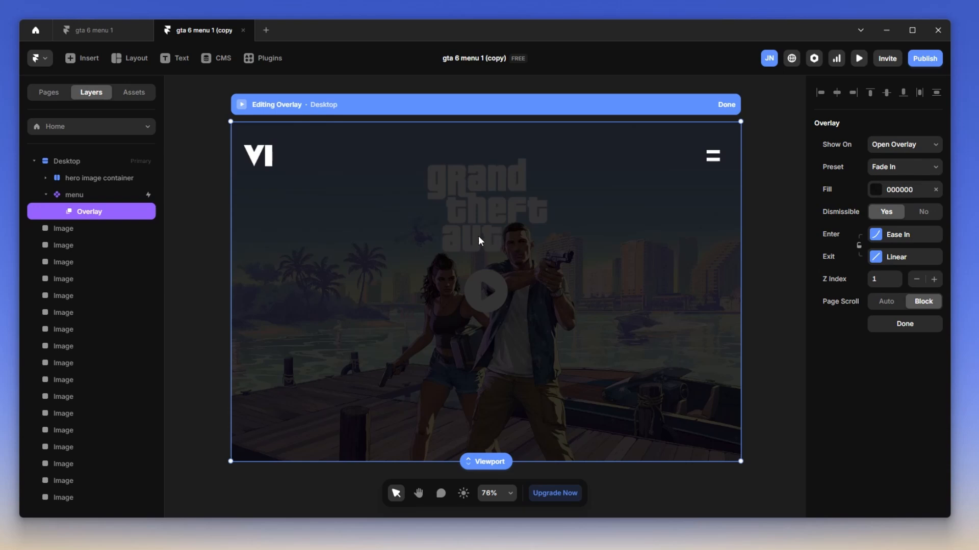
pyautogui.press('f')
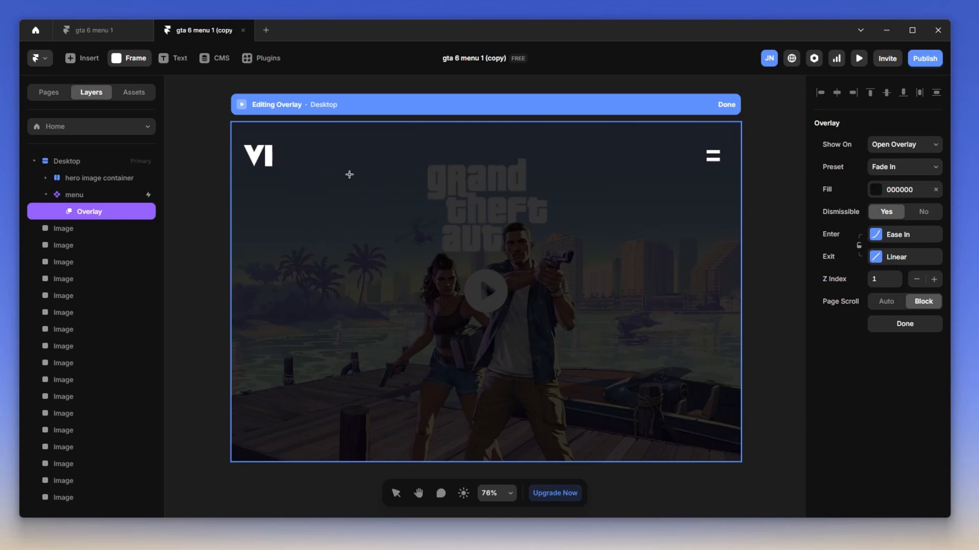
pyautogui.moveTo(353, 172); pyautogui.dragTo(688, 414)
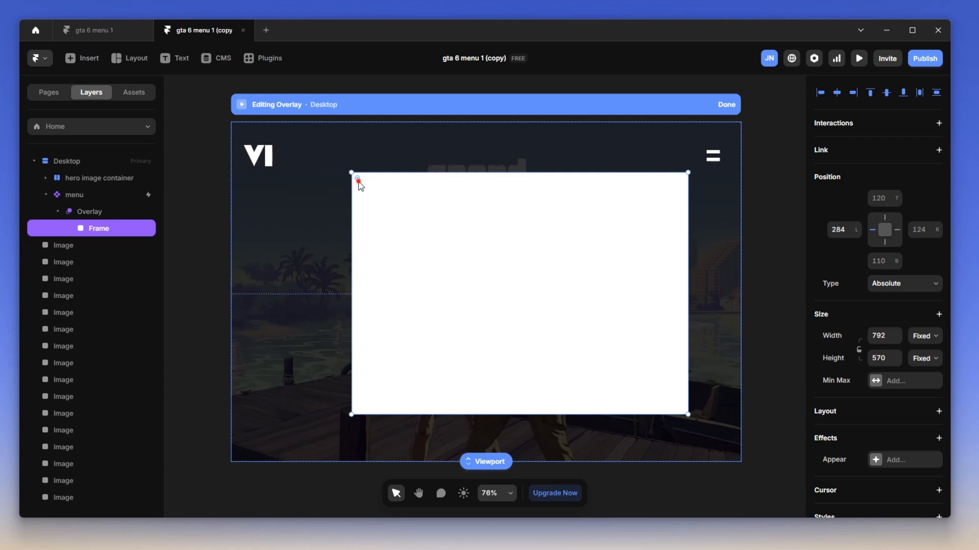
# Try moving the white frame toward the overlay's lower-right corner, undo the move, and select the Overlay layer.
pyautogui.moveTo(360, 183); pyautogui.dragTo(435, 247)
pyautogui.click(453, 259)
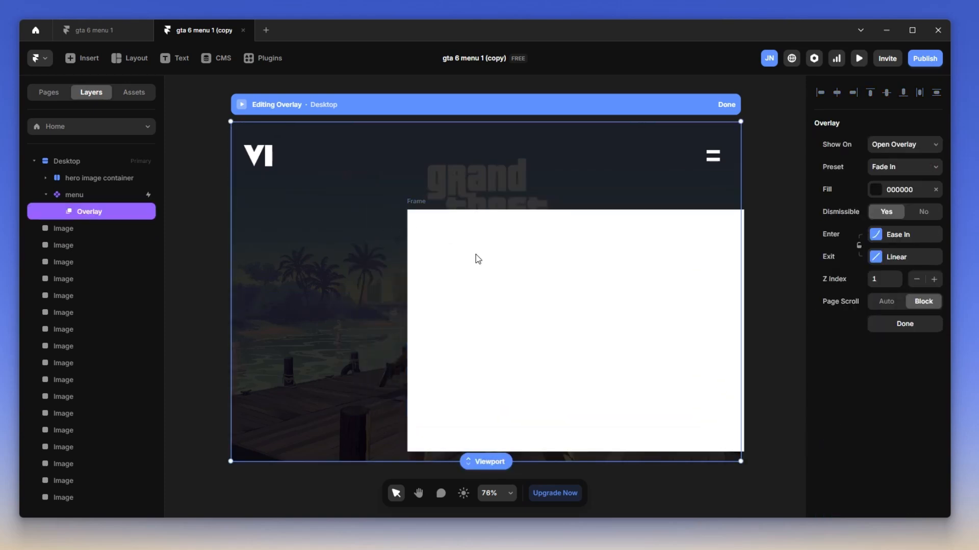
pyautogui.hotkey('ctrl', 'z')
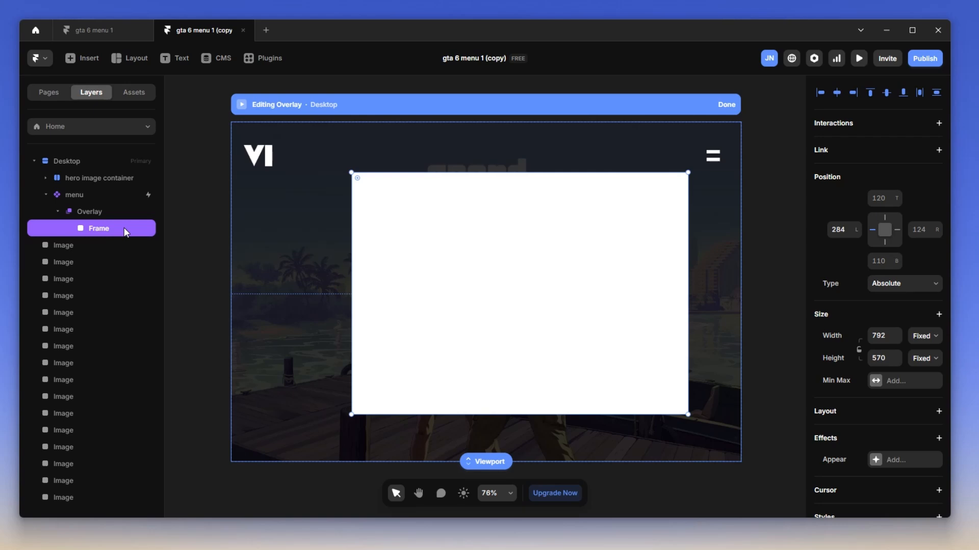
pyautogui.click(115, 212)
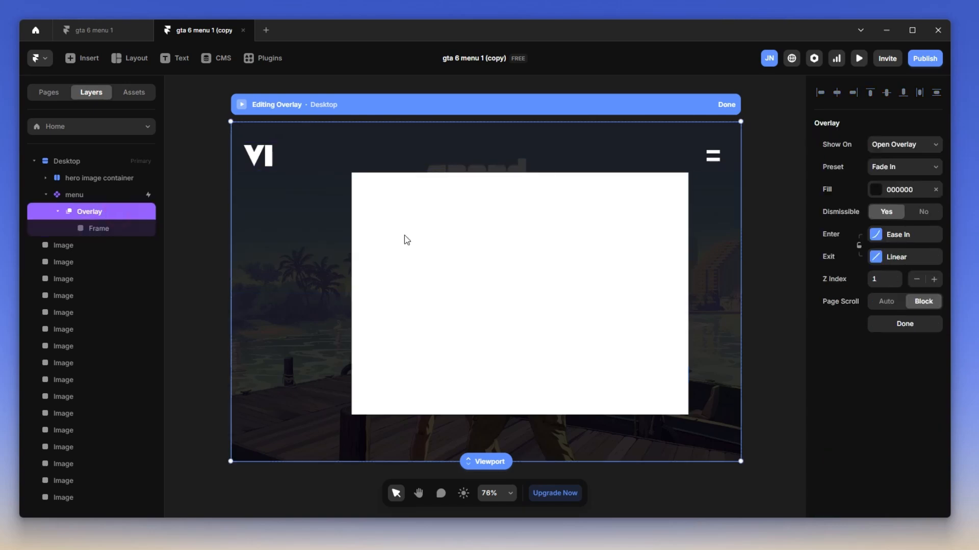
# Fully round the white frame's corners, finish editing the overlay, and preview the page with the menu opened.
pyautogui.click(434, 233)
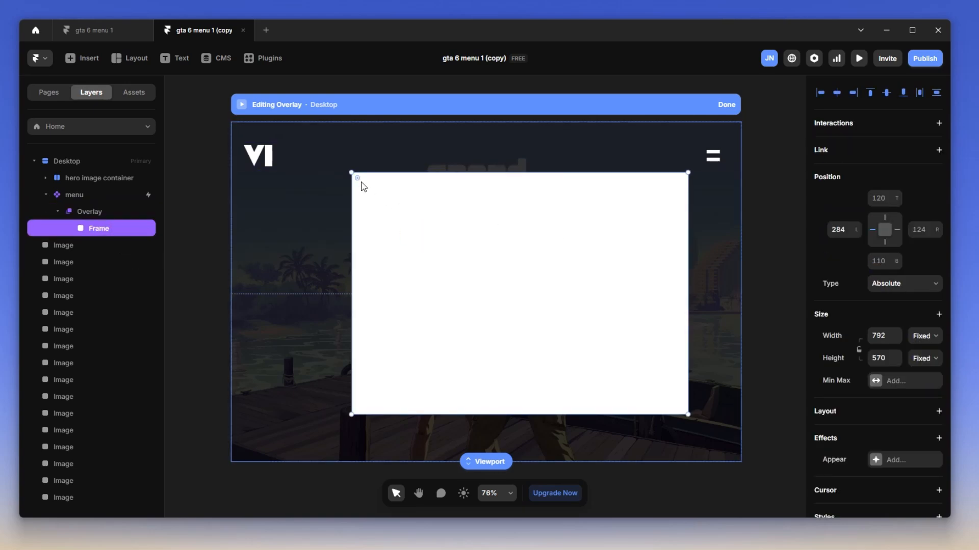
pyautogui.moveTo(359, 178); pyautogui.dragTo(613, 341)
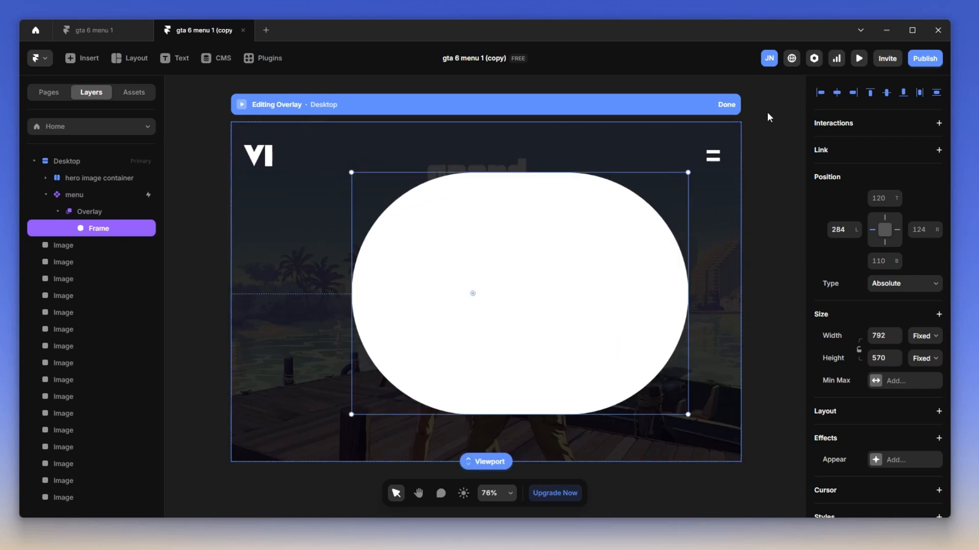
pyautogui.click(727, 105)
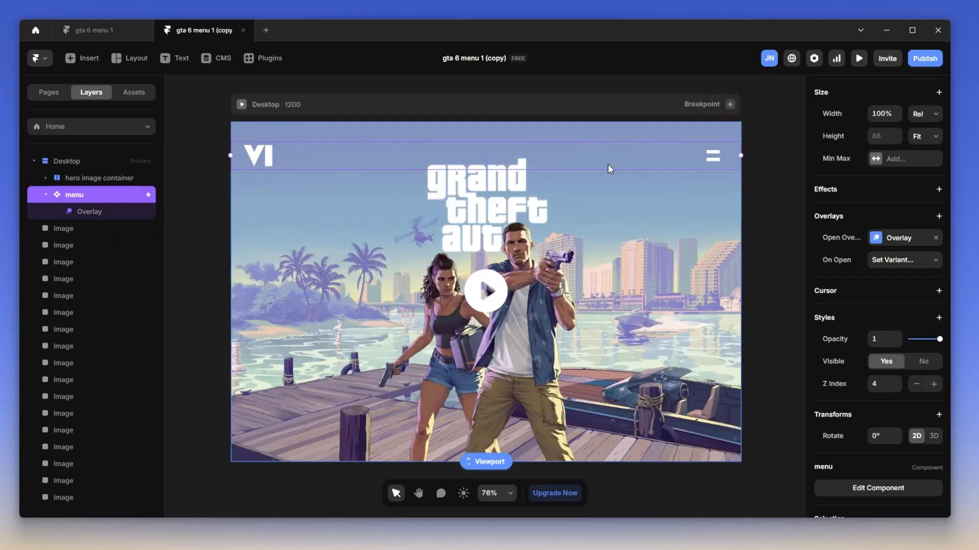
pyautogui.click(253, 106)
pyautogui.click(784, 128)
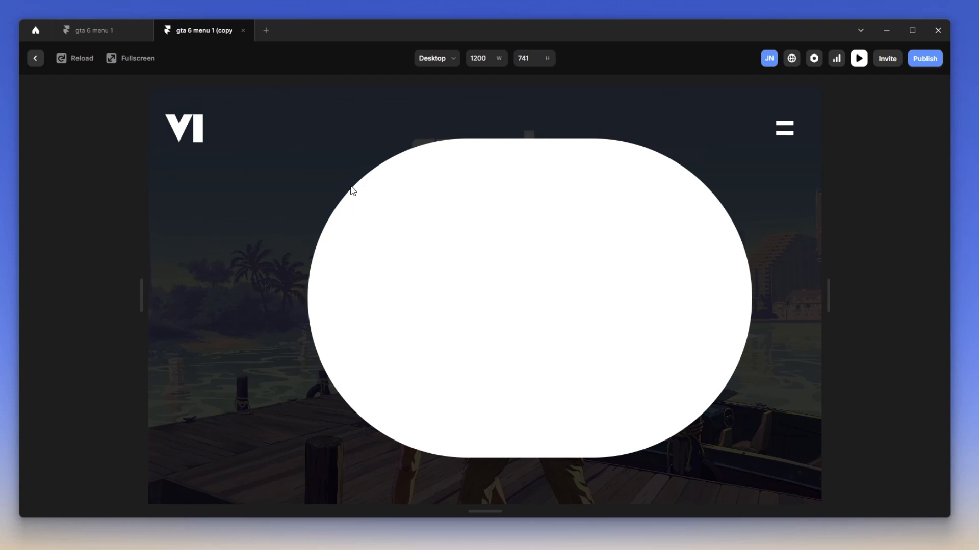
# Leave the preview and delete the rounded white frame from the menu's overlay.
pyautogui.click(34, 60)
pyautogui.click(122, 232)
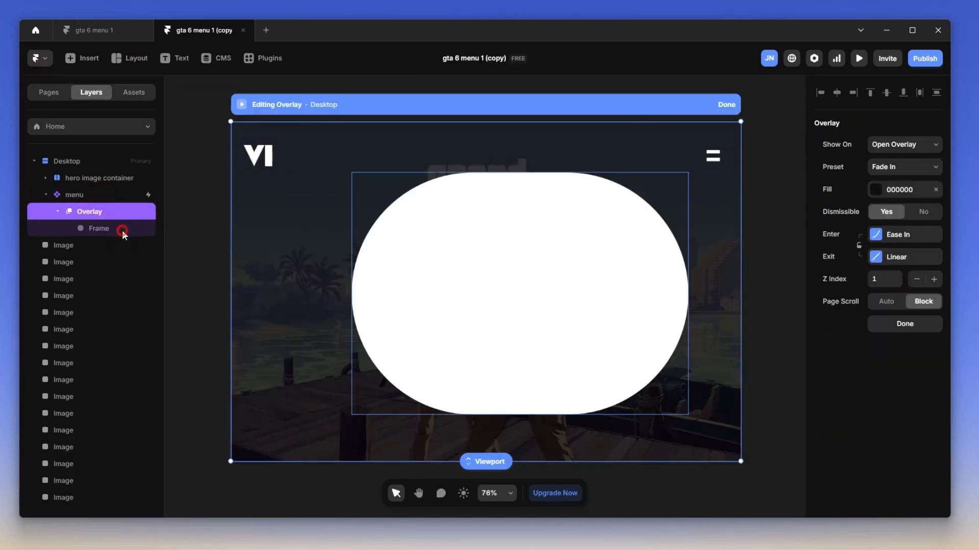
pyautogui.press('Delete')
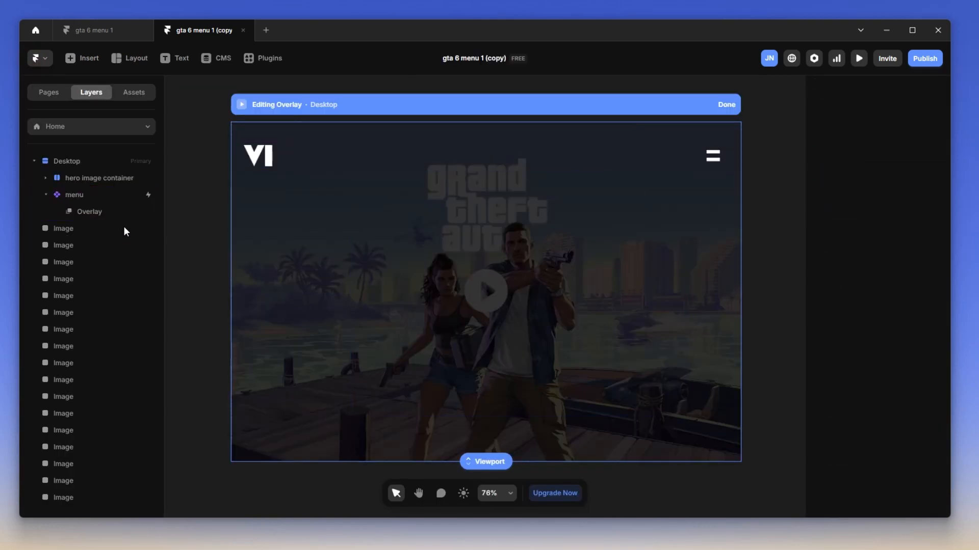
# Examine the main_menu frame beside the Desktop page, including its Image container and menu layers.
pyautogui.click(104, 213)
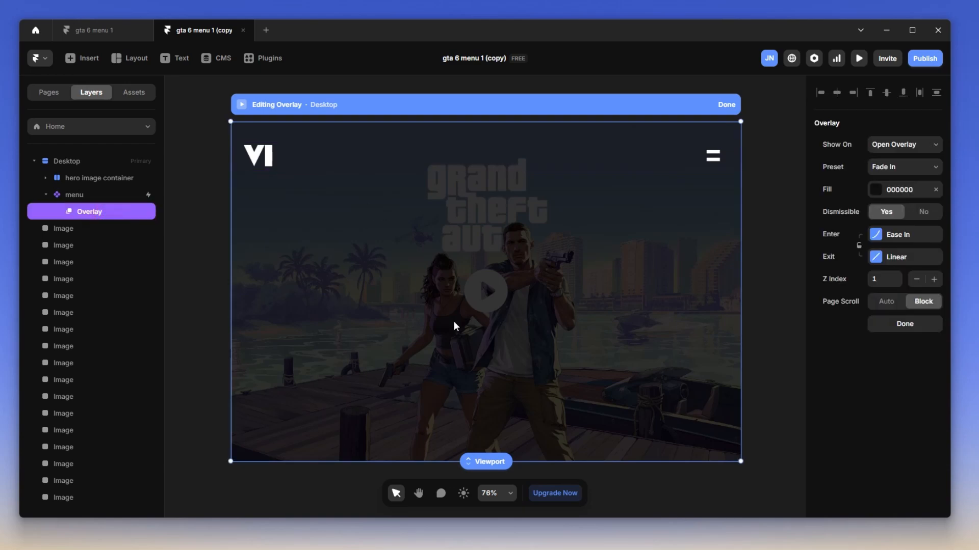
pyautogui.scroll(-5, 485, 255)
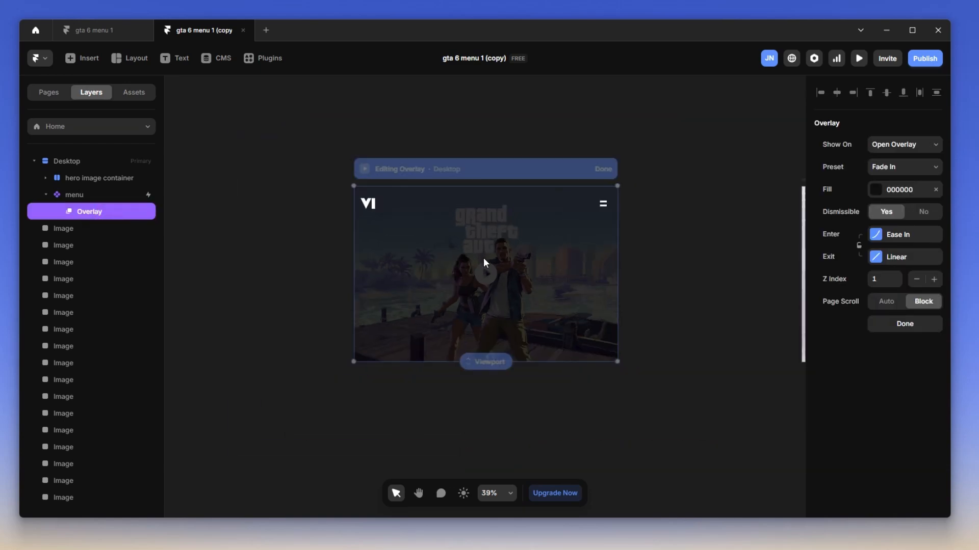
pyautogui.press('h')
pyautogui.moveTo(690, 160); pyautogui.dragTo(325, 181)
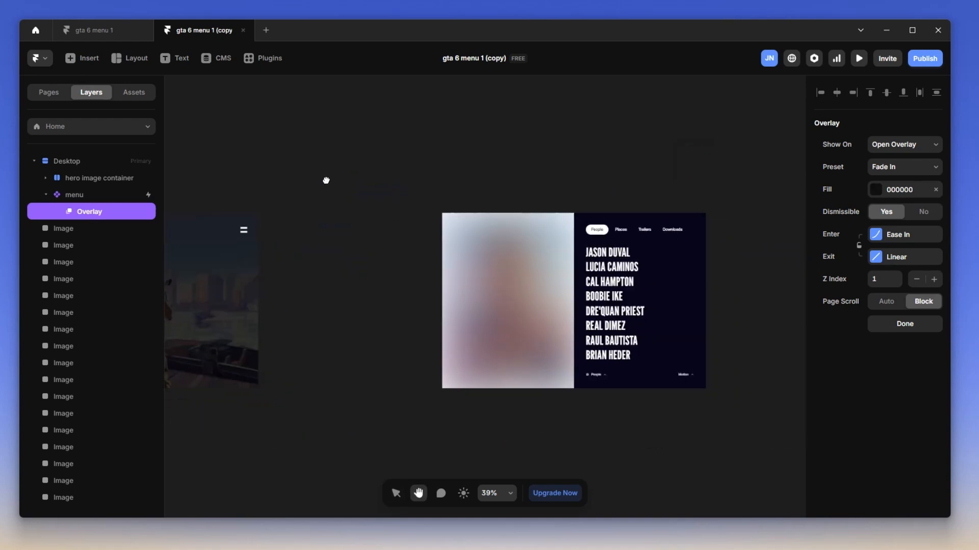
pyautogui.moveTo(474, 140); pyautogui.dragTo(450, 178)
pyautogui.click(417, 241)
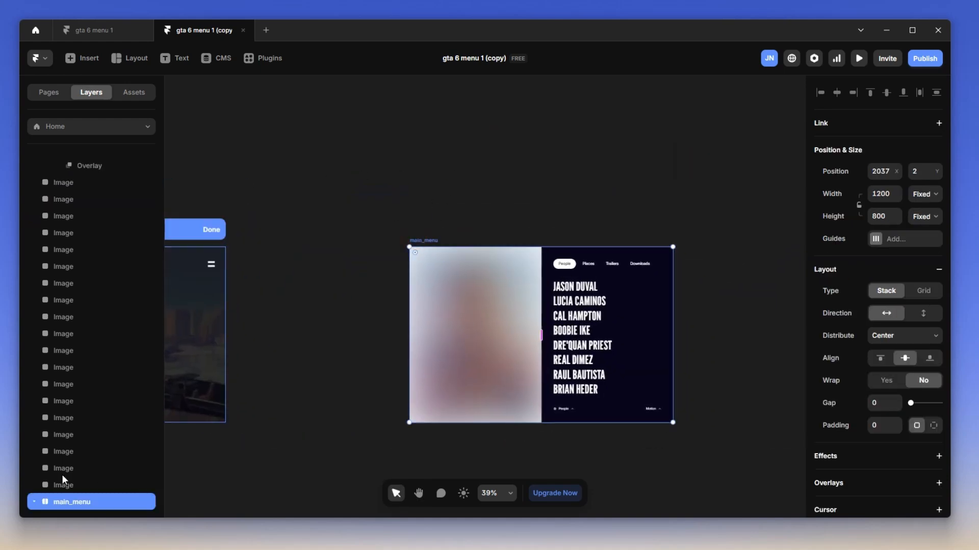
pyautogui.scroll(-3, 71, 464)
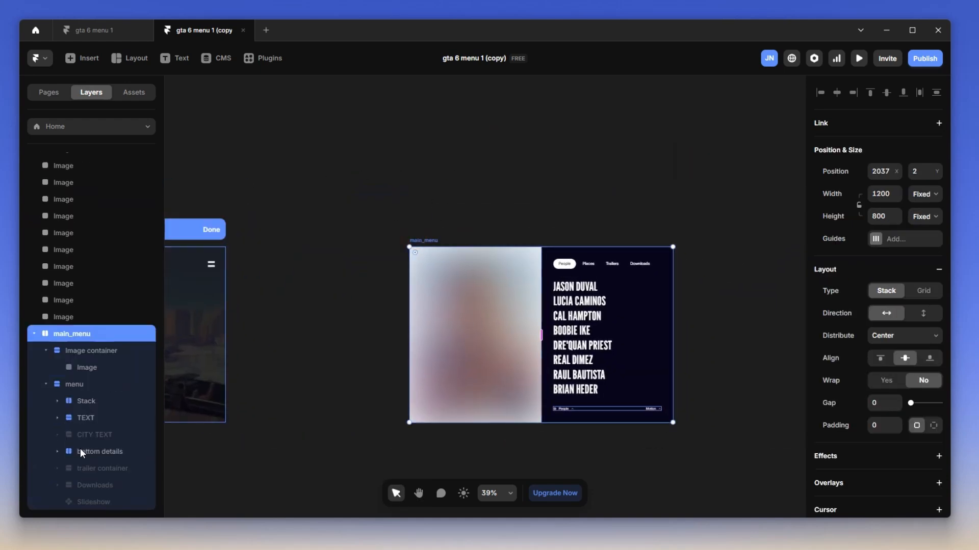
pyautogui.click(108, 352)
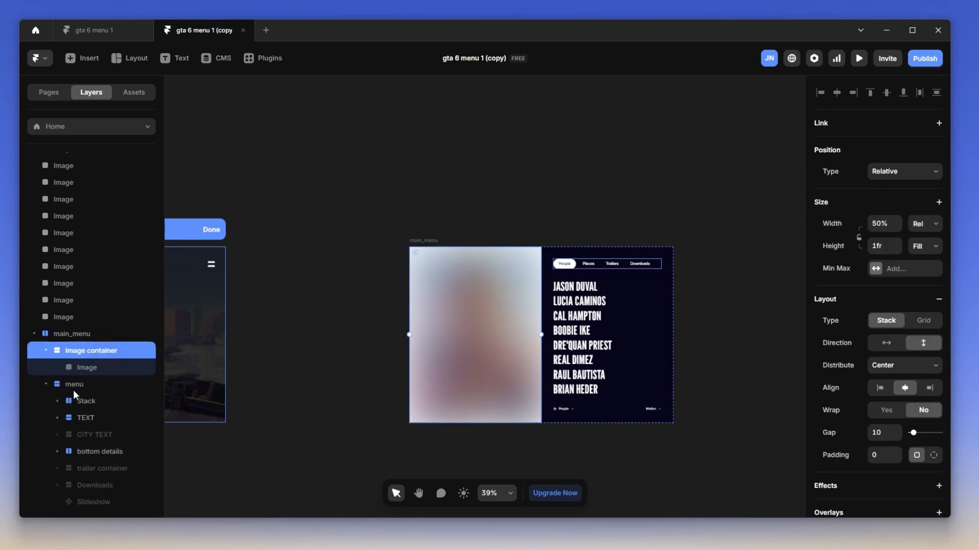
pyautogui.click(46, 385)
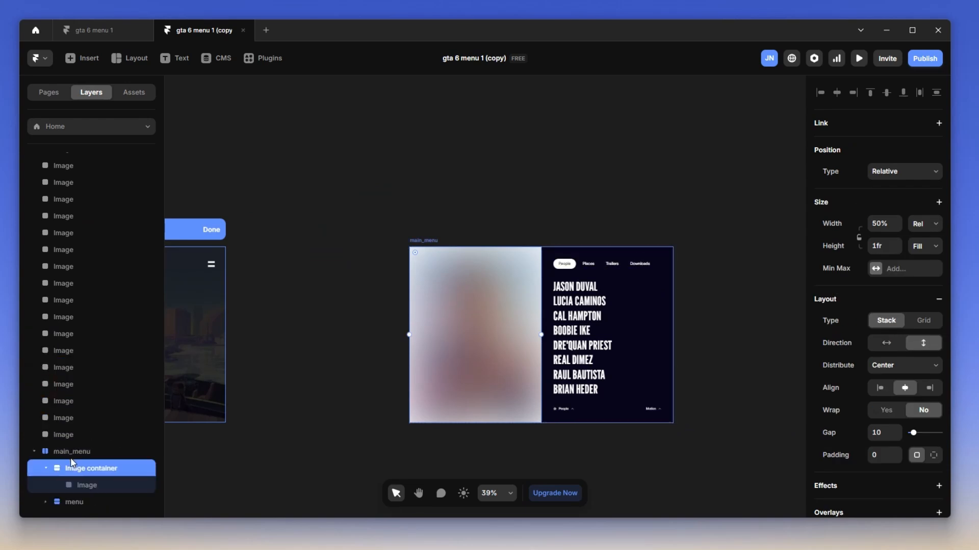
pyautogui.click(45, 475)
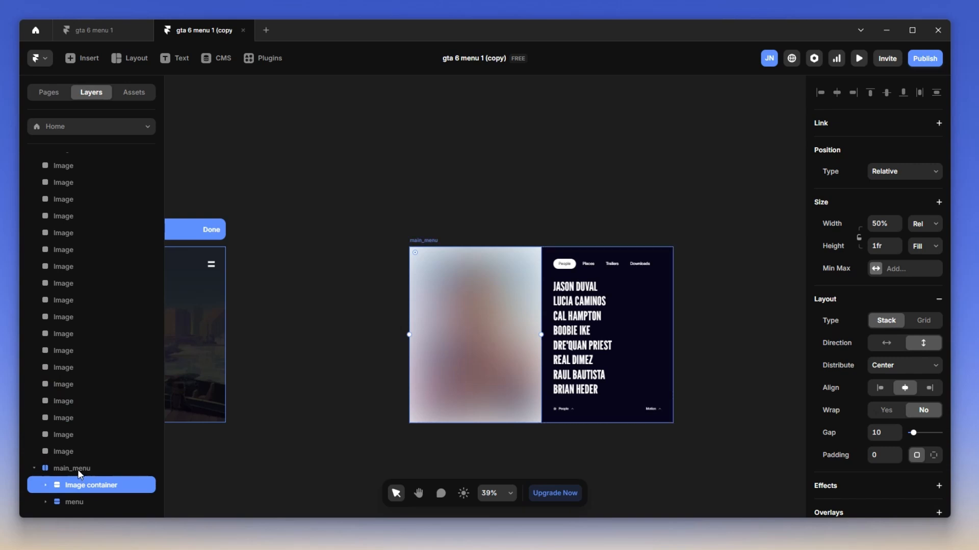
pyautogui.click(81, 474)
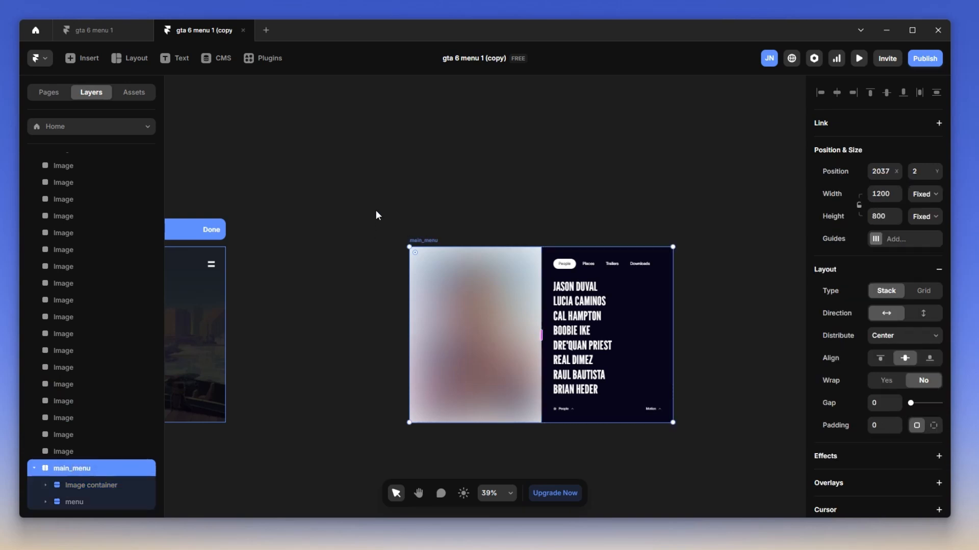
pyautogui.scroll(5, 594, 433)
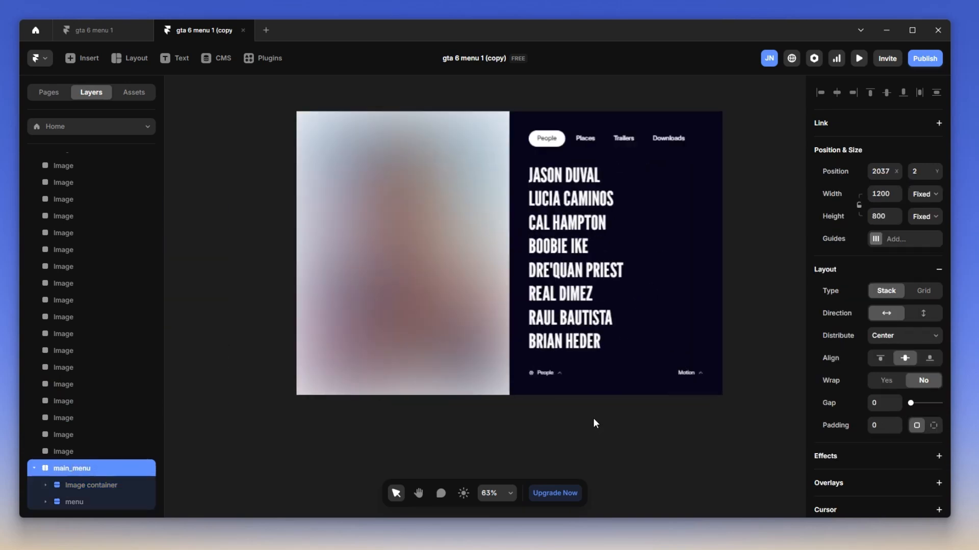
pyautogui.scroll(1, 586, 414)
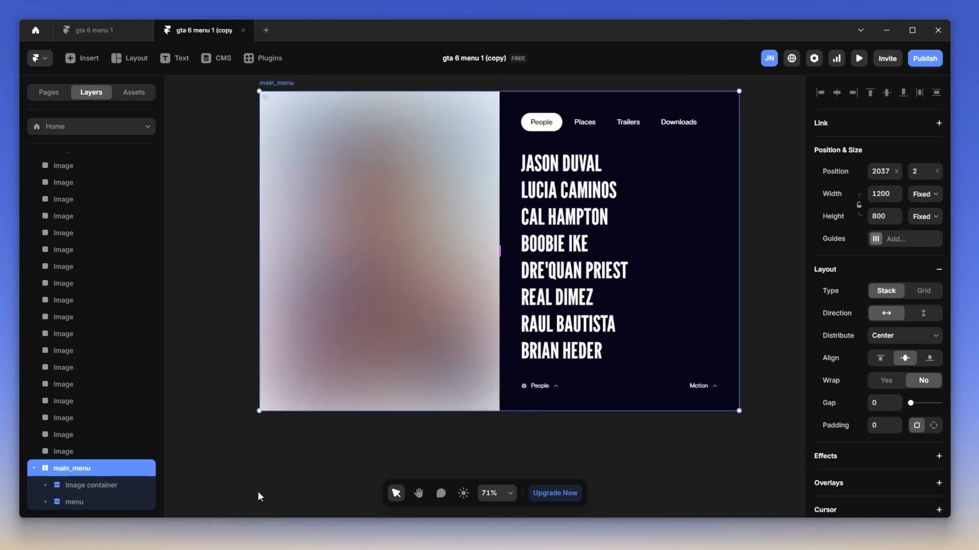
pyautogui.click(91, 486)
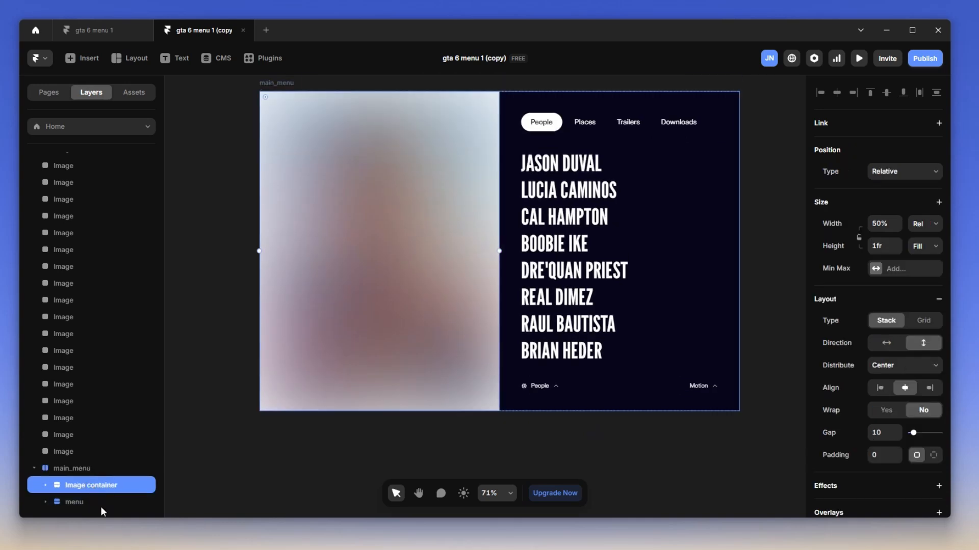
pyautogui.click(101, 508)
pyautogui.scroll(5, 376, 228)
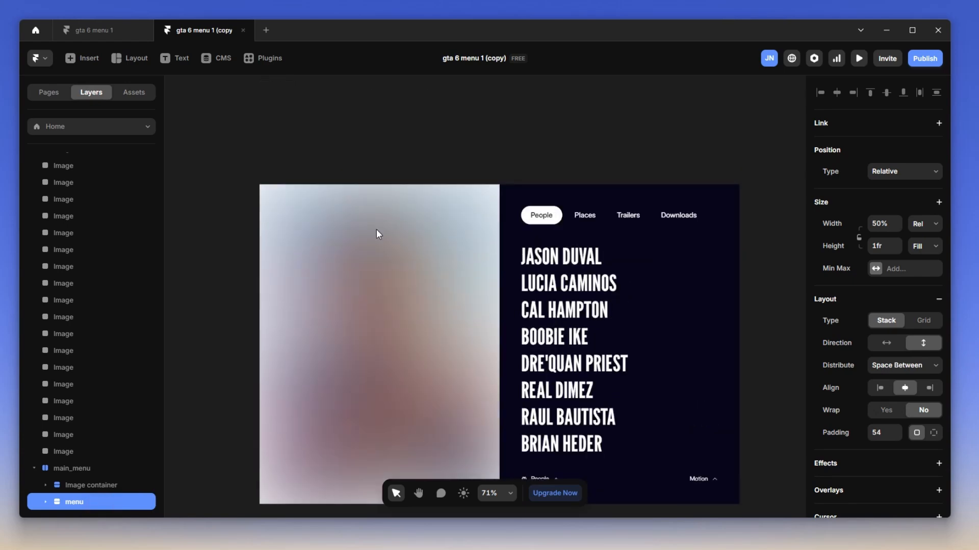
# Copy the main_menu frame and paste it into the menu's Overlay on the Desktop page.
pyautogui.click(280, 177)
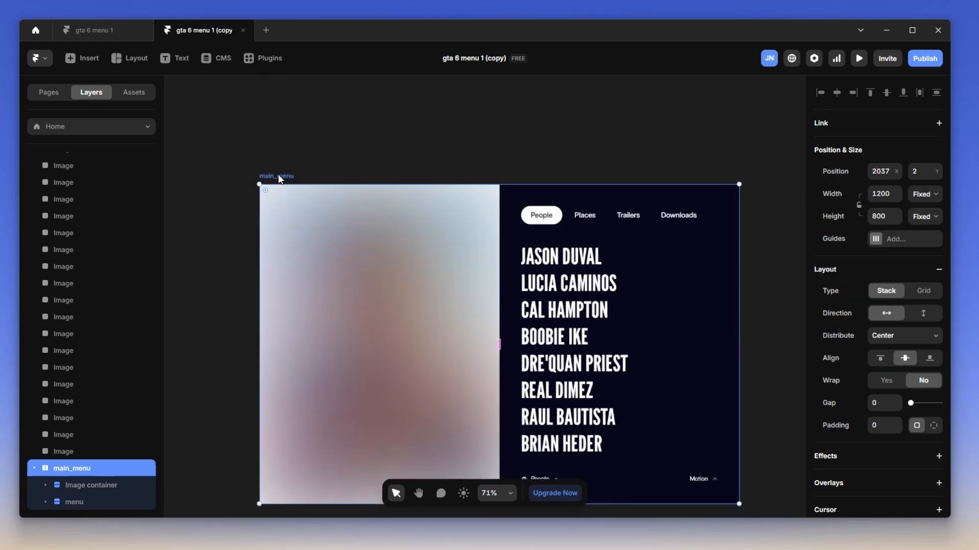
pyautogui.moveTo(341, 128); pyautogui.dragTo(594, 209)
pyautogui.scroll(-5, 530, 207)
pyautogui.moveTo(401, 148); pyautogui.dragTo(971, 215)
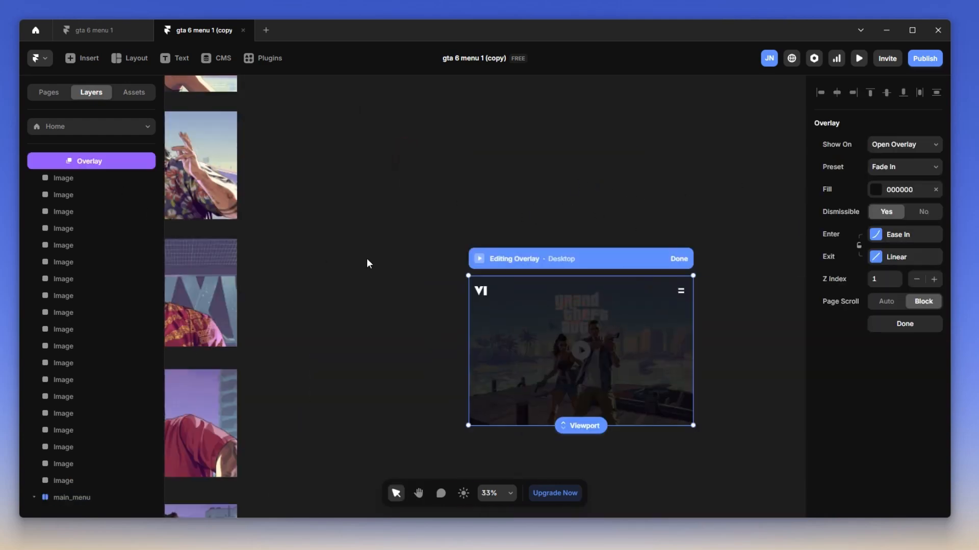
pyautogui.hotkey('ctrl', 'v')
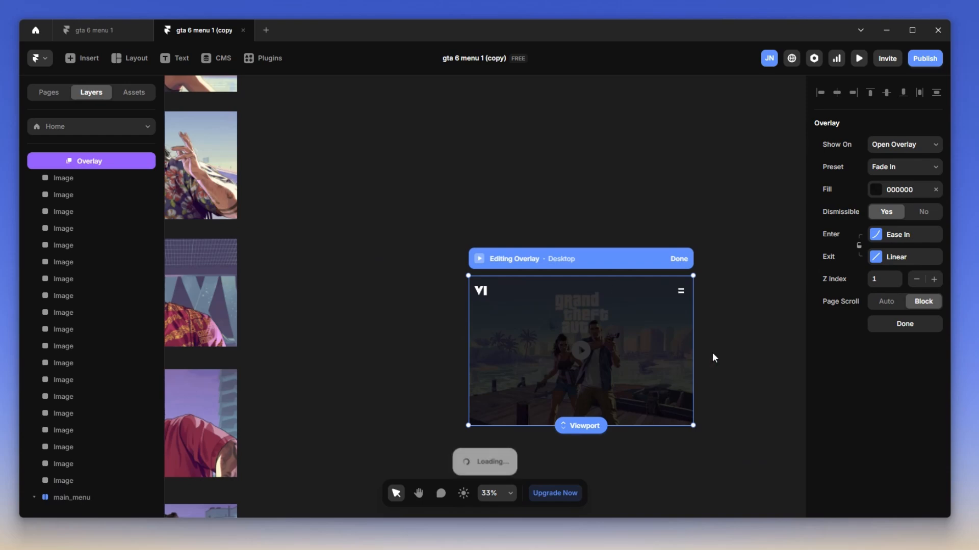
pyautogui.scroll(2, 103, 203)
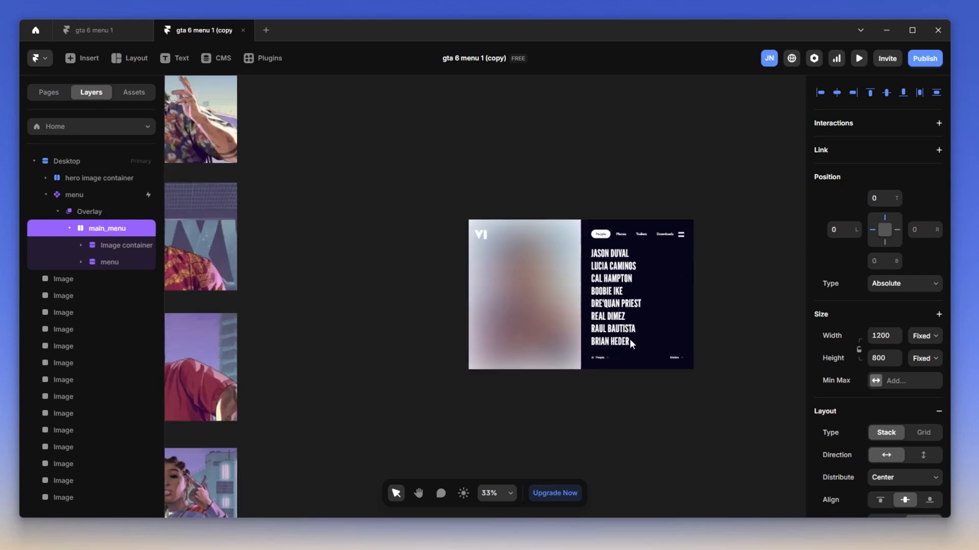
pyautogui.scroll(5, 629, 338)
pyautogui.scroll(3, 568, 325)
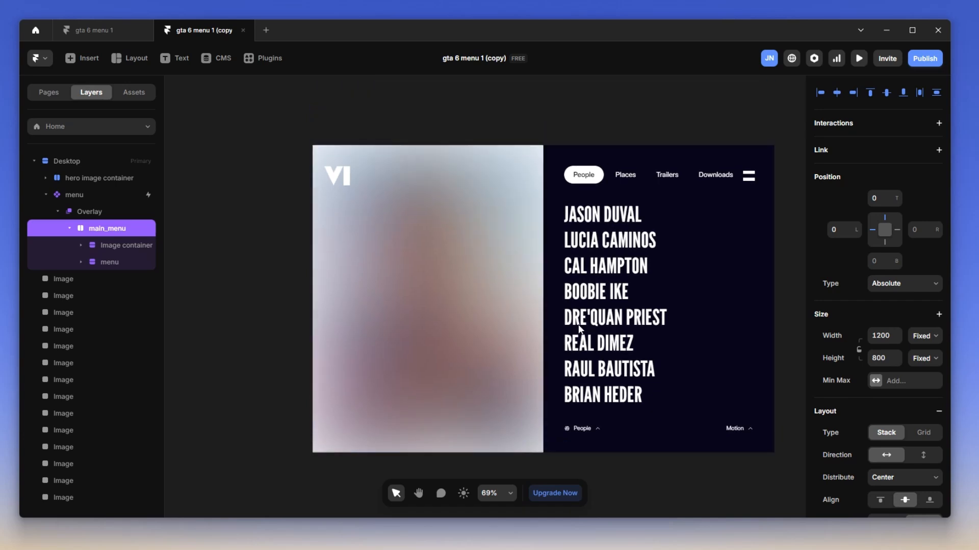
pyautogui.press('space')
pyautogui.moveTo(741, 422); pyautogui.dragTo(708, 450)
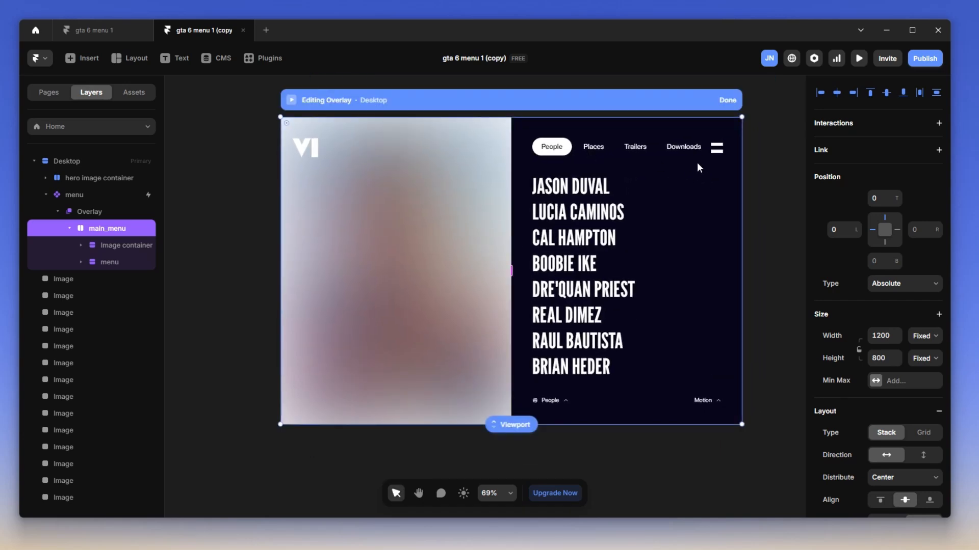
# Delete the blurred Image inside the Image container of the overlay's main_menu.
pyautogui.click(114, 248)
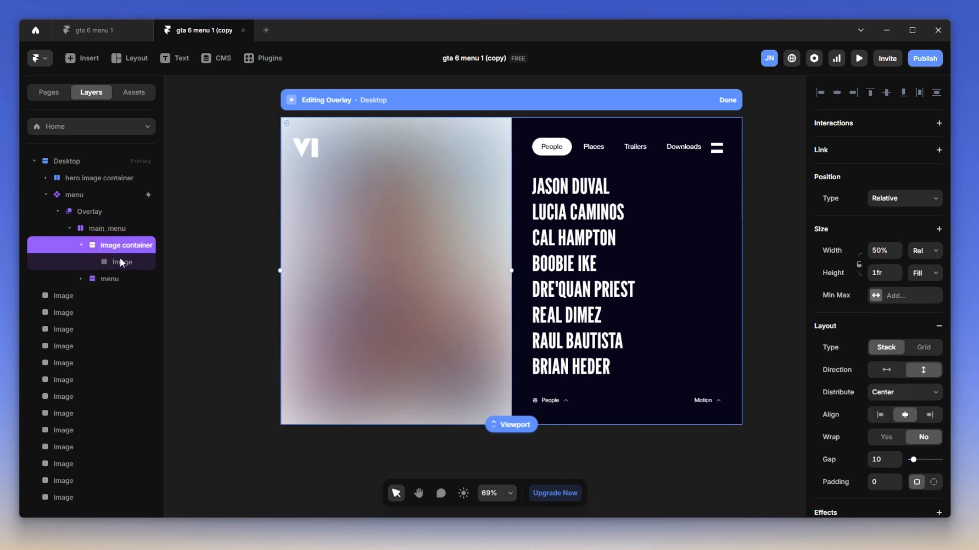
pyautogui.click(120, 263)
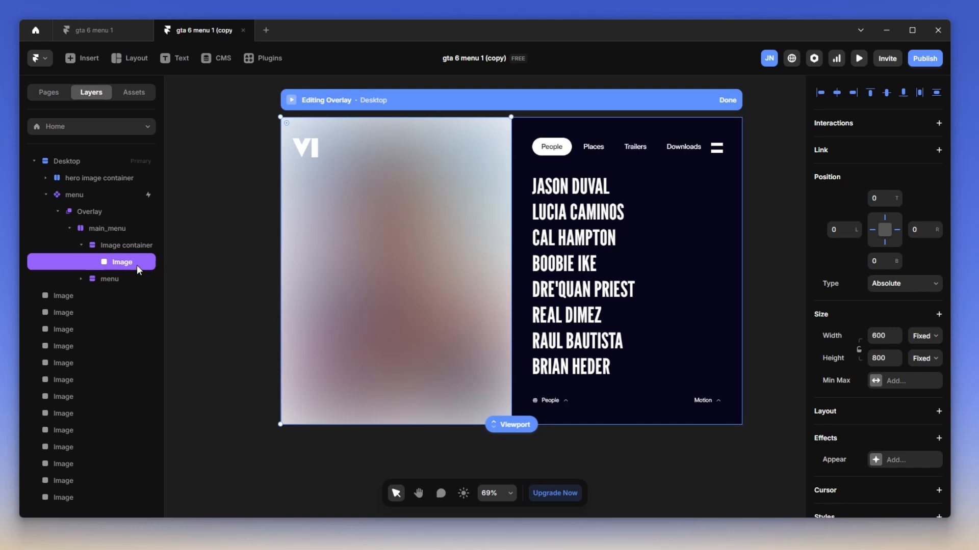
pyautogui.press('Delete')
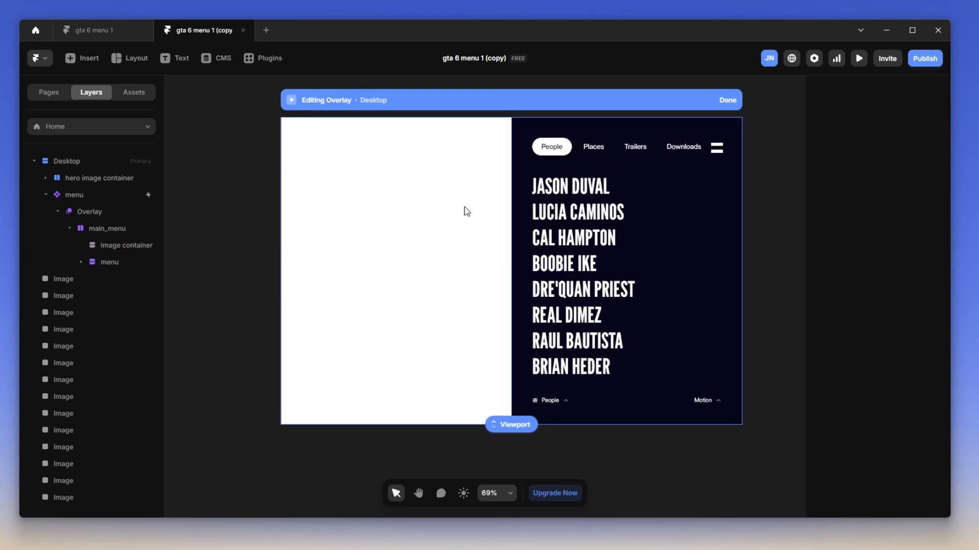
# Try to remove the white fill from the main_menu frame inside the overlay.
pyautogui.click(128, 243)
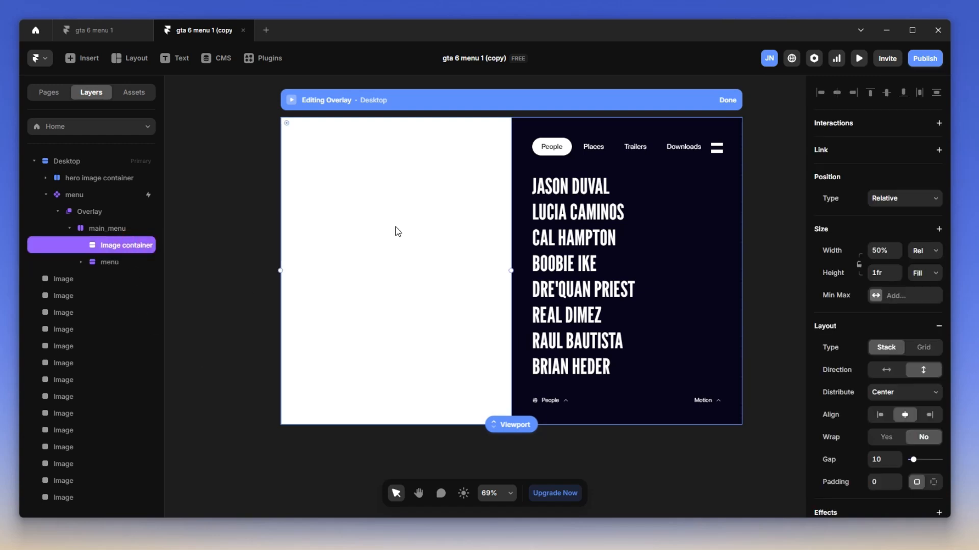
pyautogui.click(112, 230)
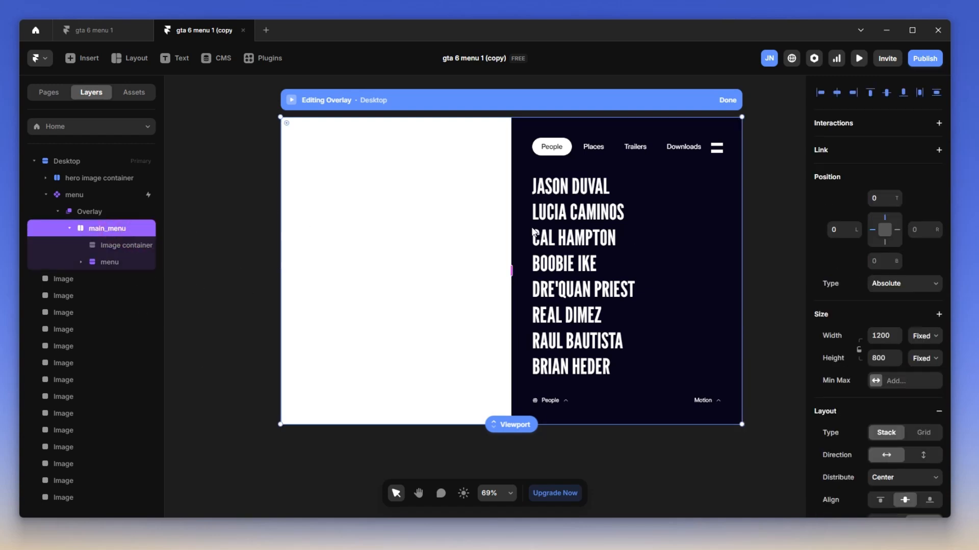
pyautogui.scroll(-3, 819, 320)
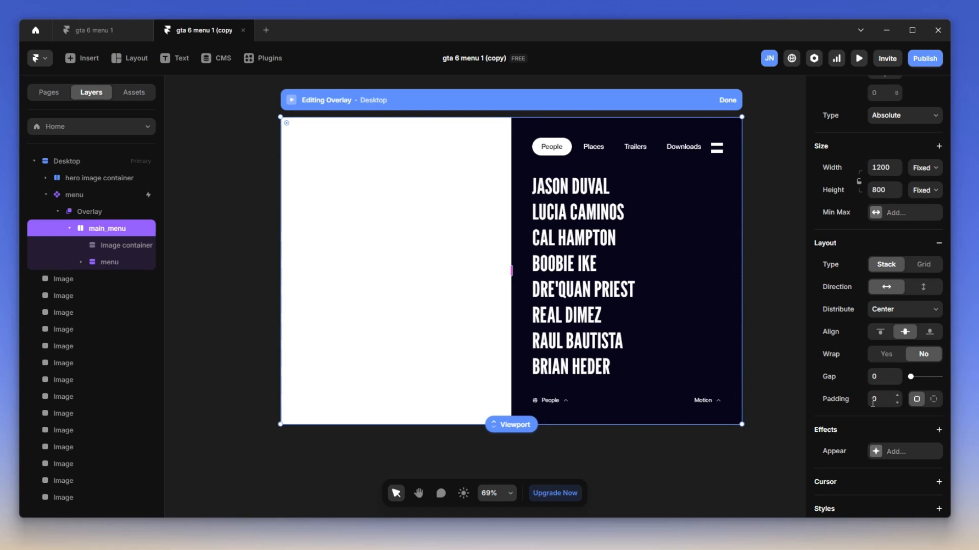
pyautogui.scroll(-4, 872, 401)
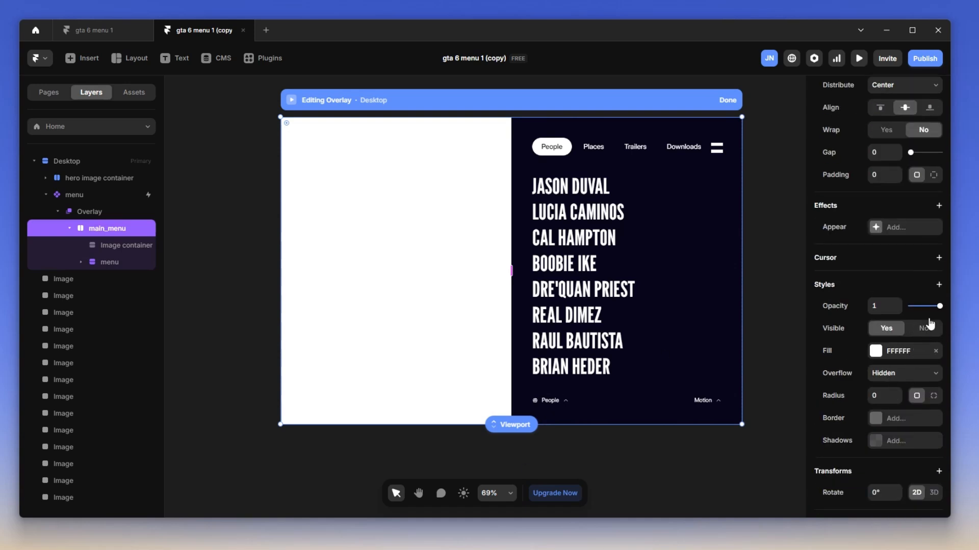
pyautogui.click(936, 352)
pyautogui.click(935, 355)
pyautogui.click(876, 351)
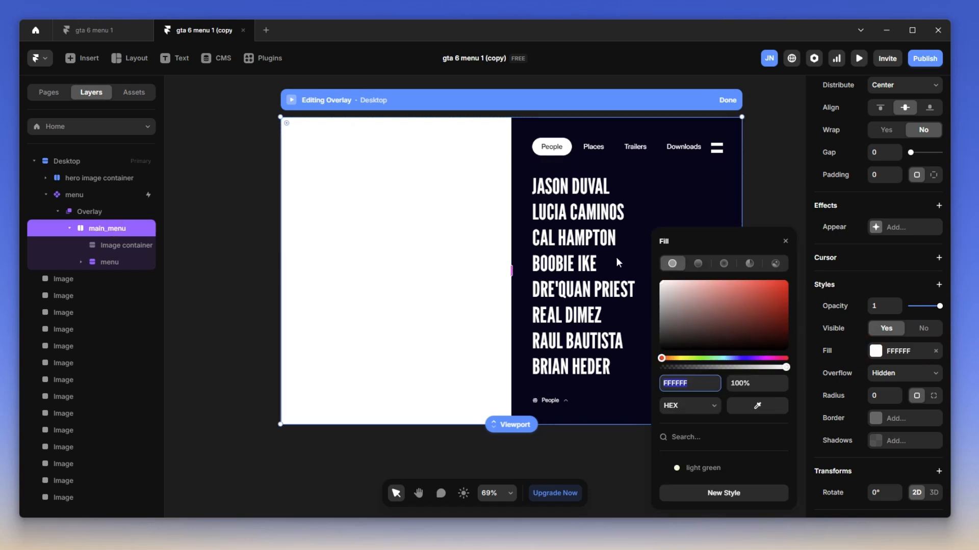
pyautogui.click(213, 198)
# Remove the fill from the Image container inside the overlay's main_menu.
pyautogui.click(98, 245)
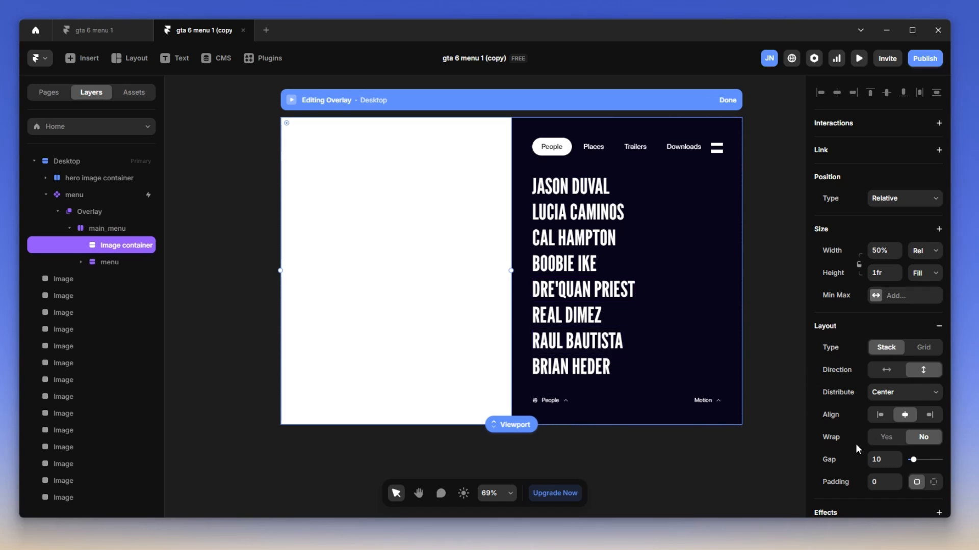
pyautogui.scroll(-4, 857, 449)
pyautogui.click(933, 434)
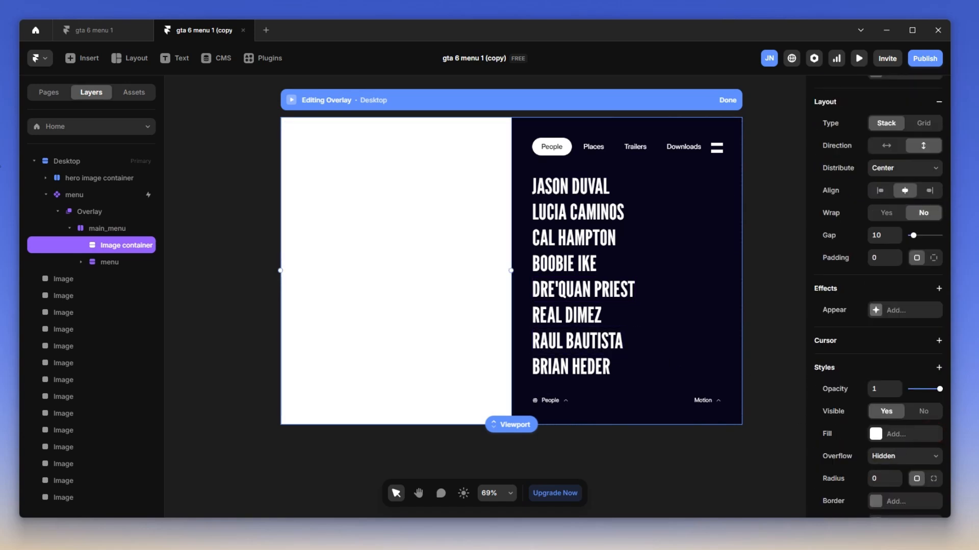
# Remove the white fill from the main_menu frame inside the overlay.
pyautogui.click(111, 230)
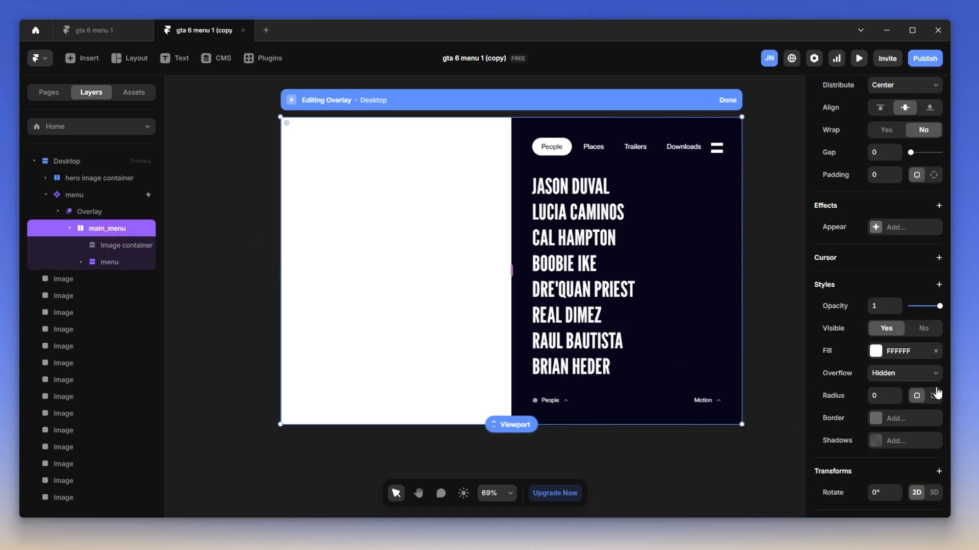
pyautogui.click(933, 352)
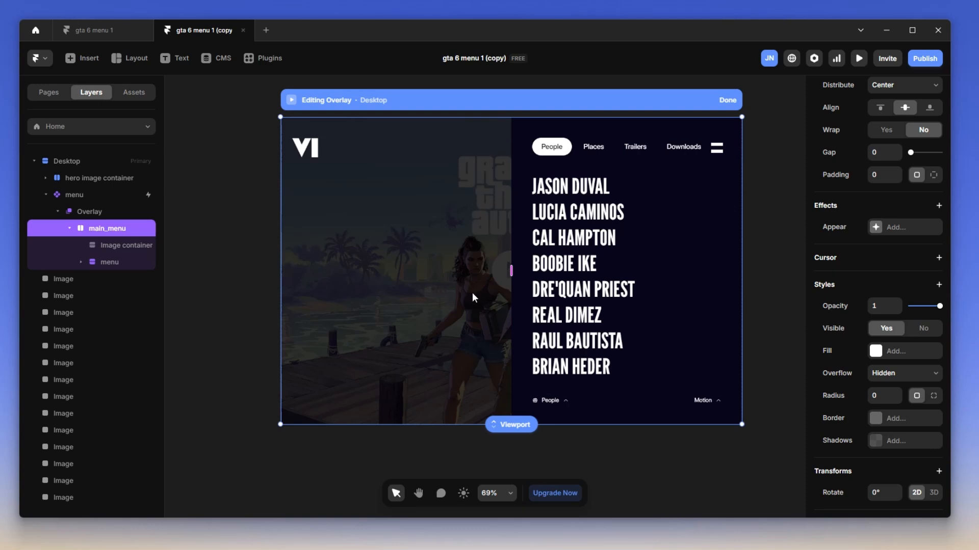
# Switch to the Grand Theft Auto VI website in Edge and open its menu to examine the blurred background and logo.
pyautogui.click(136, 248)
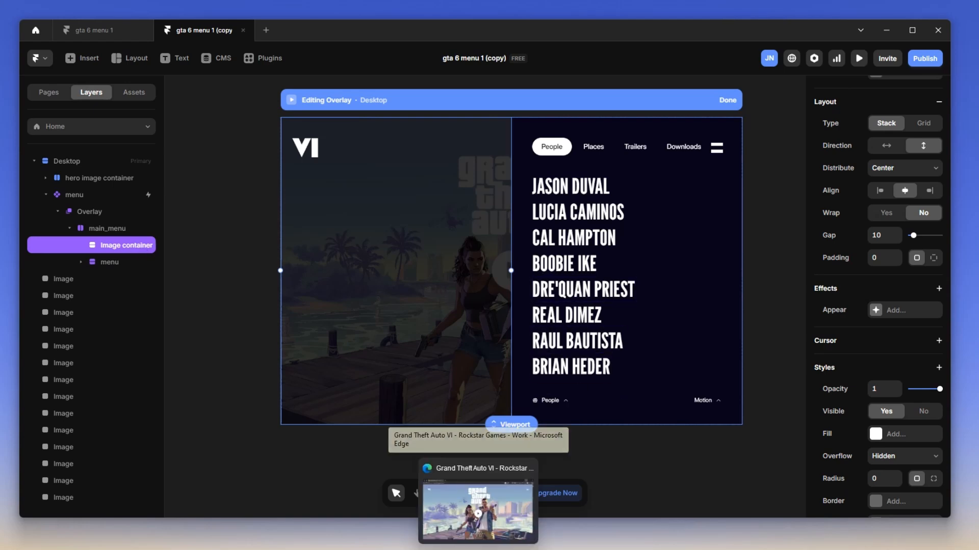
pyautogui.click(493, 537)
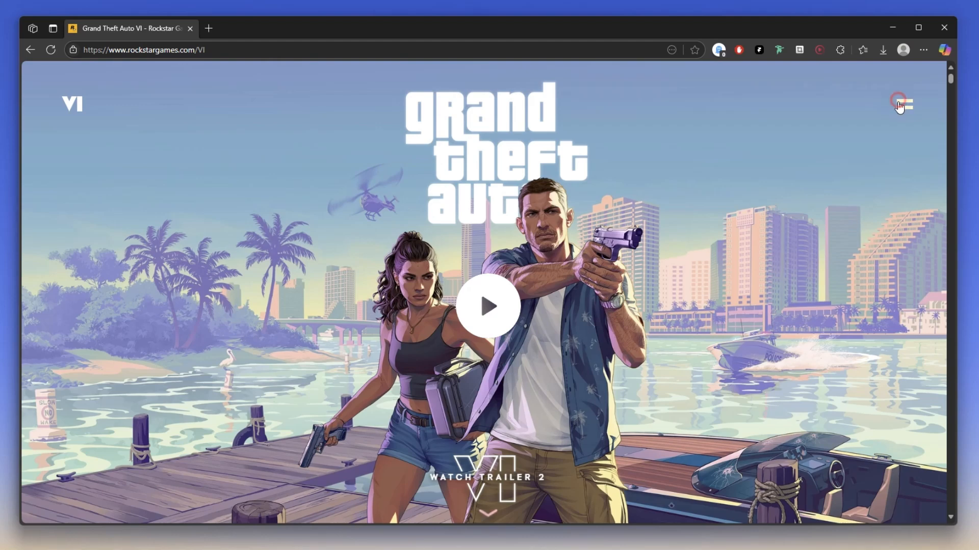
pyautogui.click(901, 104)
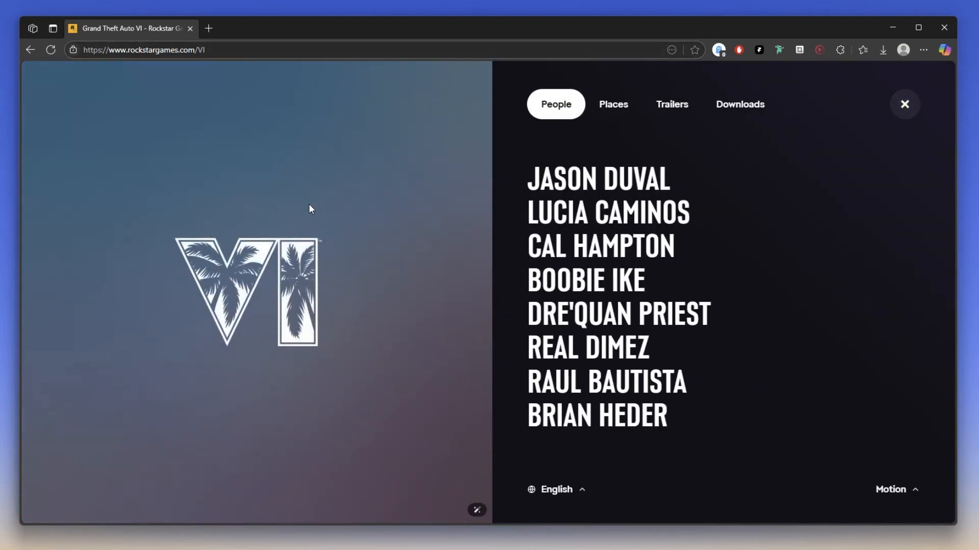
pyautogui.click(893, 26)
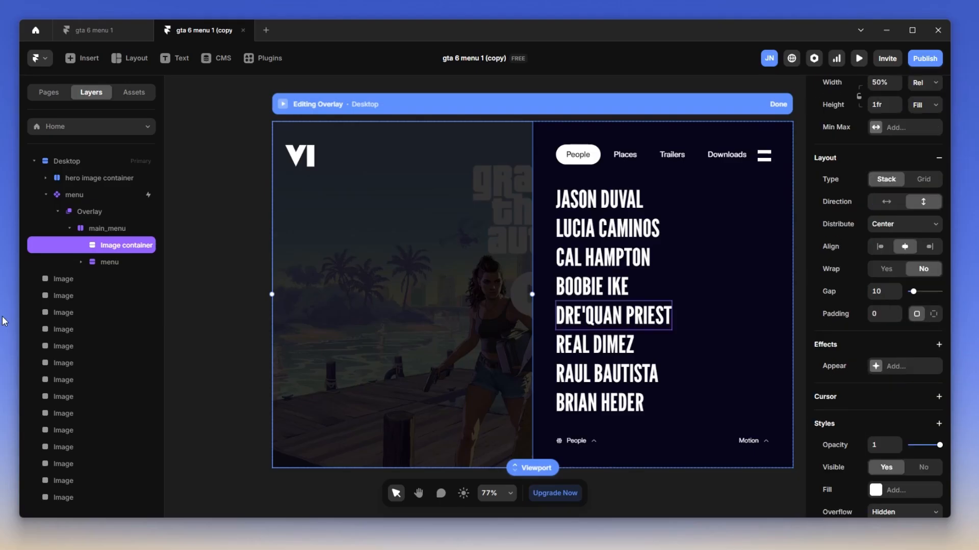
pyautogui.scroll(-3, 898, 307)
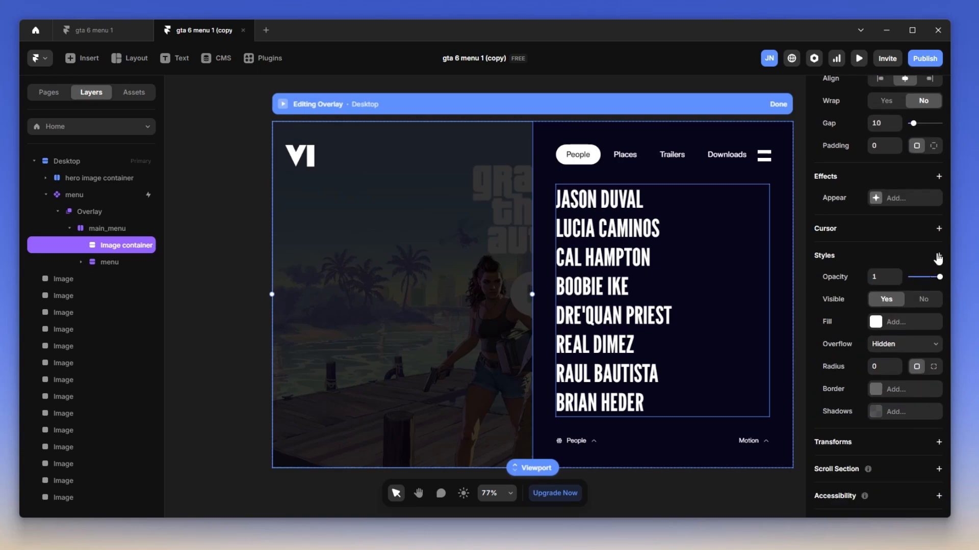
pyautogui.scroll(-1, 873, 301)
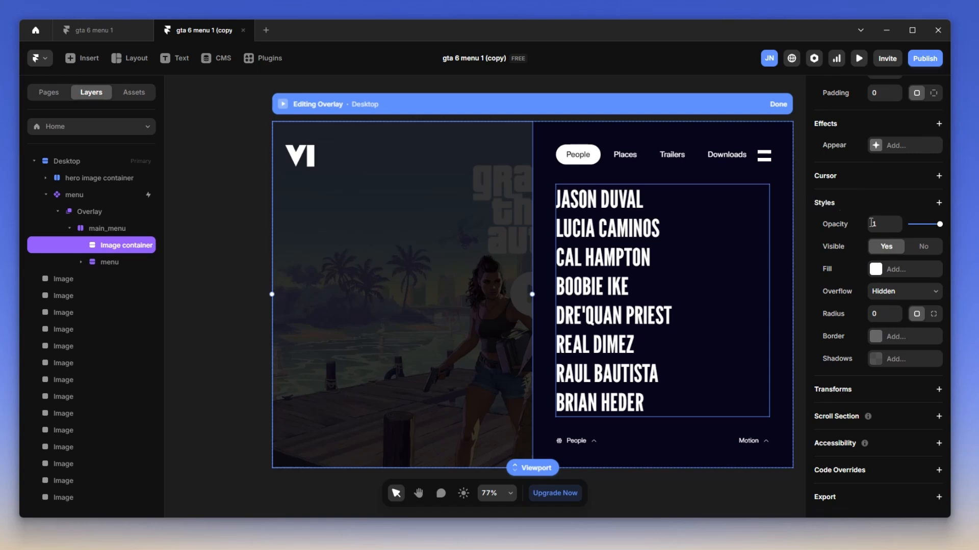
pyautogui.click(889, 276)
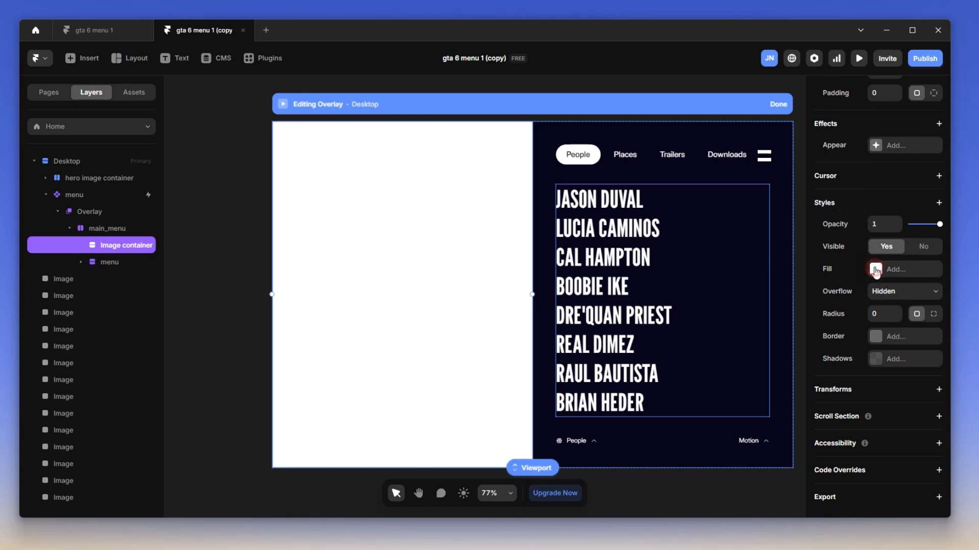
pyautogui.click(940, 268)
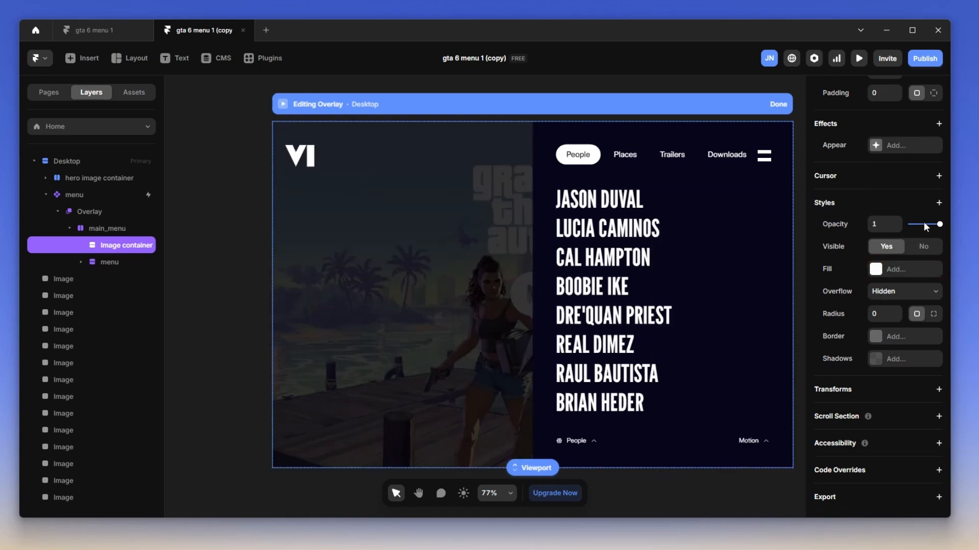
# Add a BG Blur filter to the overlay's Image container and set it to 100.
pyautogui.click(939, 203)
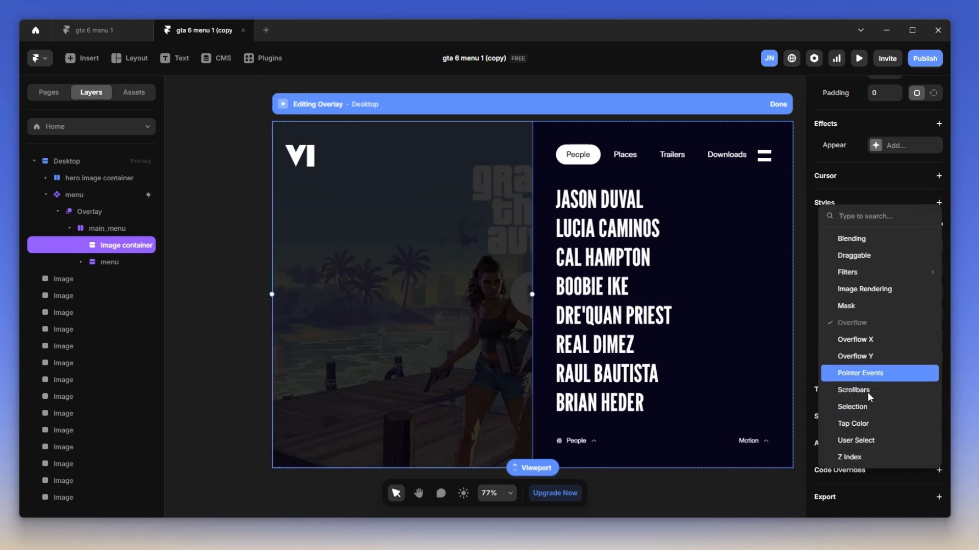
pyautogui.moveTo(859, 275)
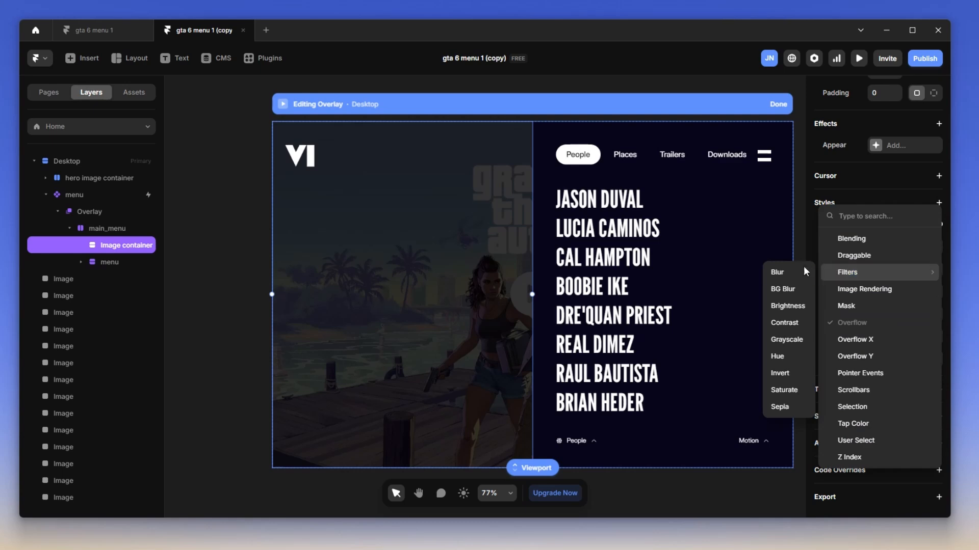
pyautogui.click(782, 291)
pyautogui.scroll(-2, 464, 314)
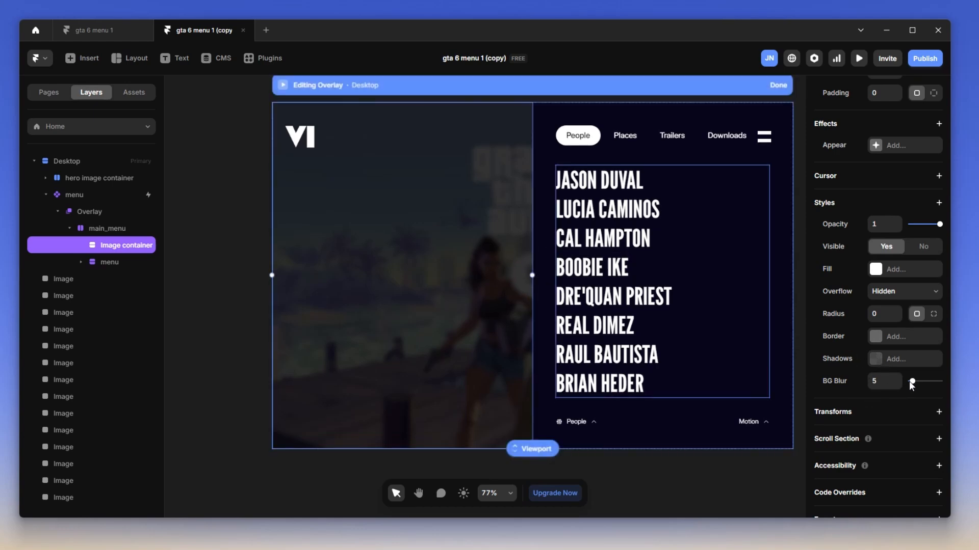
pyautogui.moveTo(912, 381); pyautogui.dragTo(961, 395)
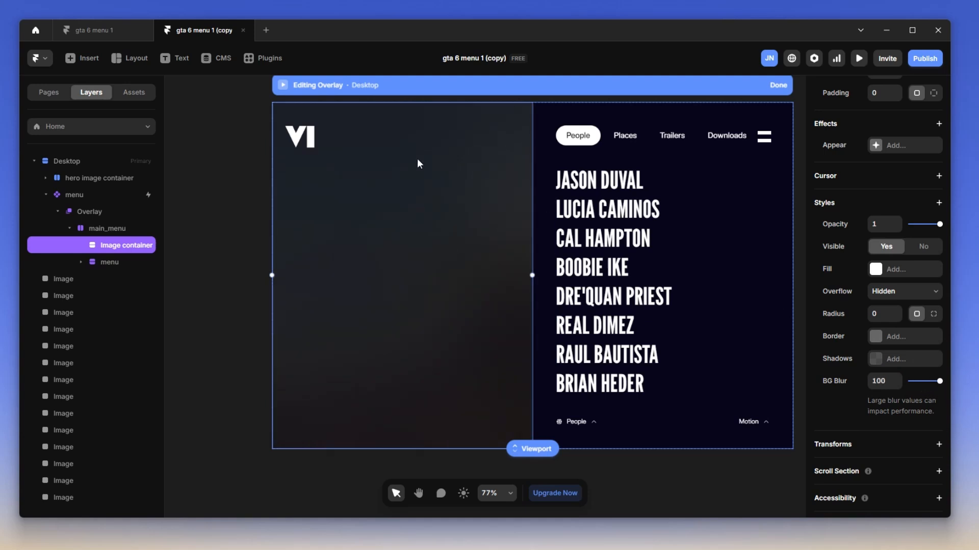
pyautogui.scroll(-4, 436, 204)
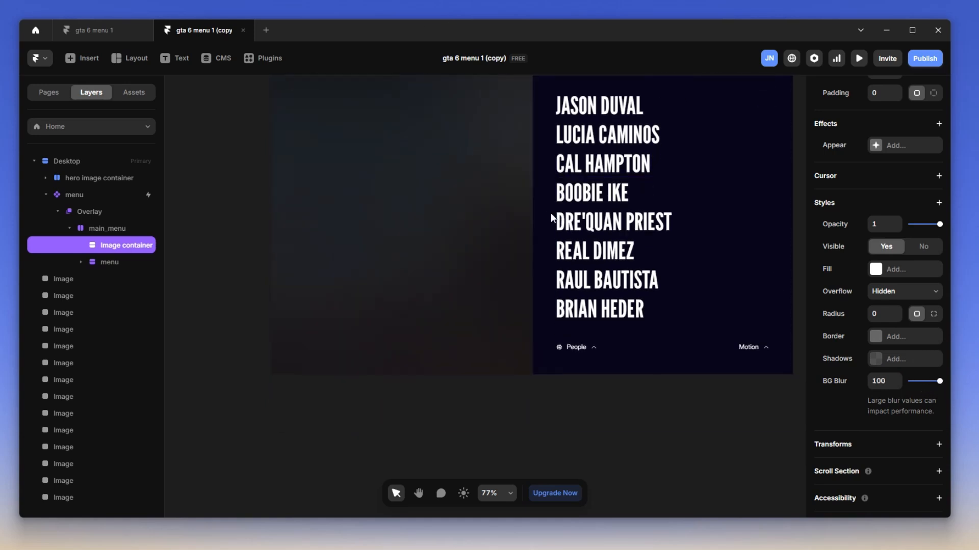
pyautogui.scroll(6, 551, 213)
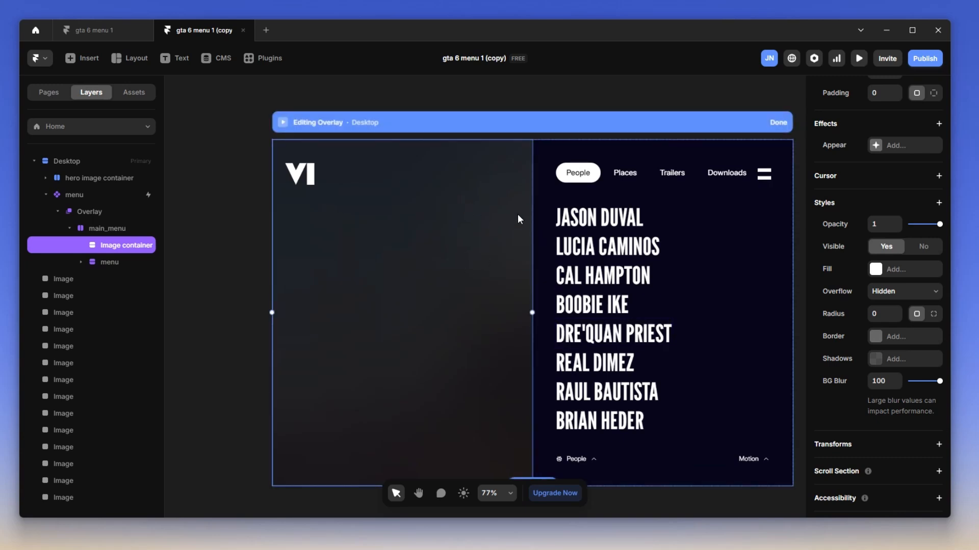
pyautogui.scroll(-2, 518, 215)
pyautogui.scroll(1, 245, 133)
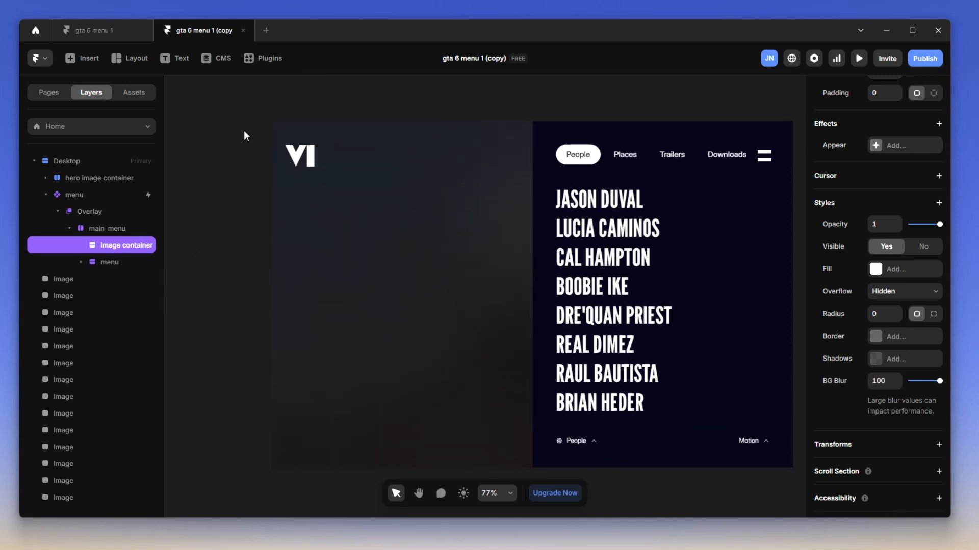
# Insert the gta logo component in the centre of the overlay's Image container.
pyautogui.click(137, 96)
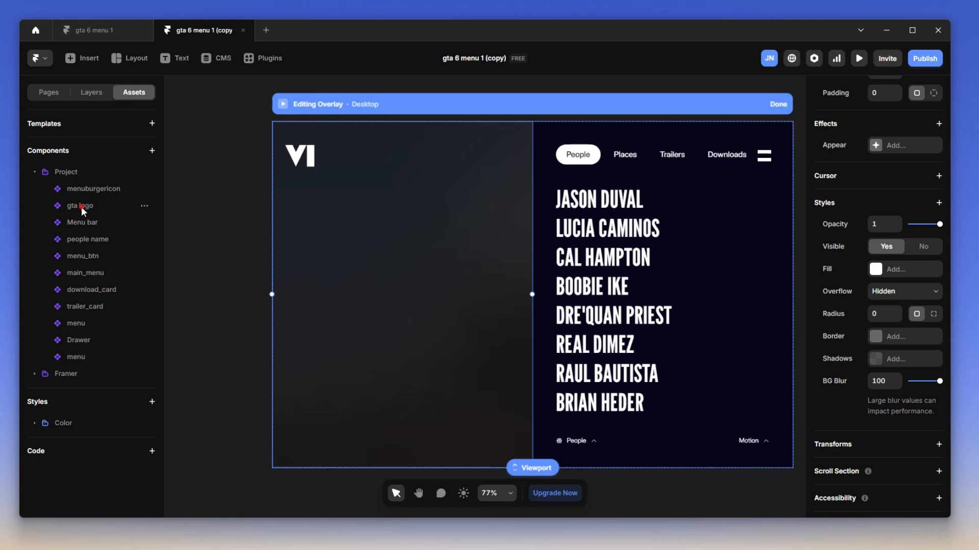
pyautogui.moveTo(82, 206); pyautogui.dragTo(274, 252)
pyautogui.moveTo(392, 310); pyautogui.dragTo(402, 315)
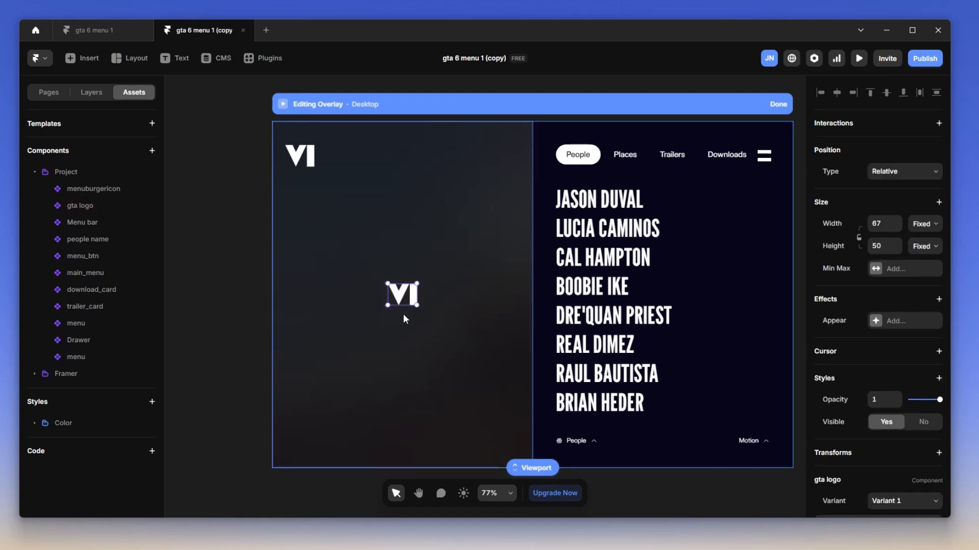
# Rename the gta logo component's Variant 1 as small and Variant 2 as big, and return to the Home page.
pyautogui.scroll(-3, 897, 399)
pyautogui.click(897, 412)
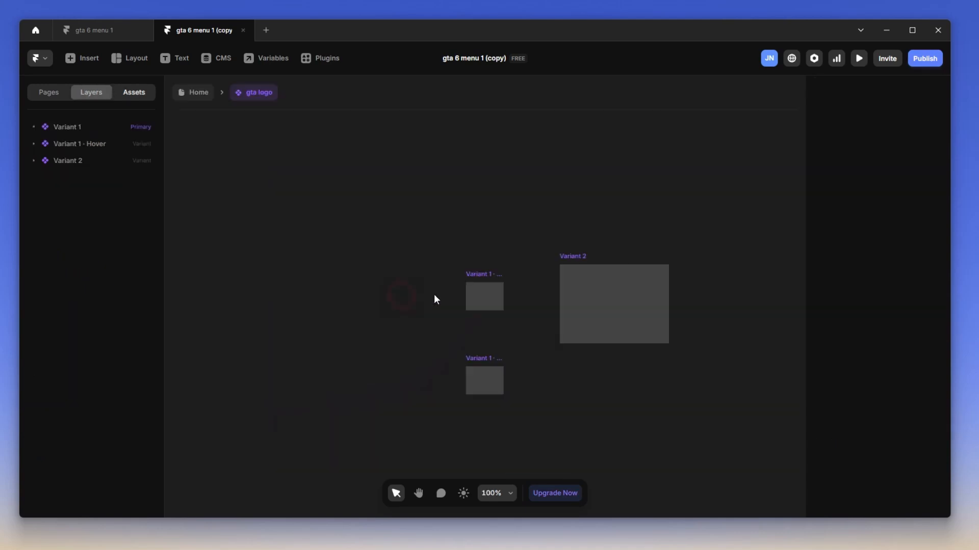
pyautogui.doubleClick(96, 127)
pyautogui.write('small')
pyautogui.press('Tab')
pyautogui.write('big')
pyautogui.press('Return')
pyautogui.click(194, 92)
pyautogui.doubleClick(419, 301)
# Set the Image container's gta logo to the big variant with width and height at Fit Content, and finish editing the overlay.
pyautogui.moveTo(164, 275); pyautogui.dragTo(192, 275)
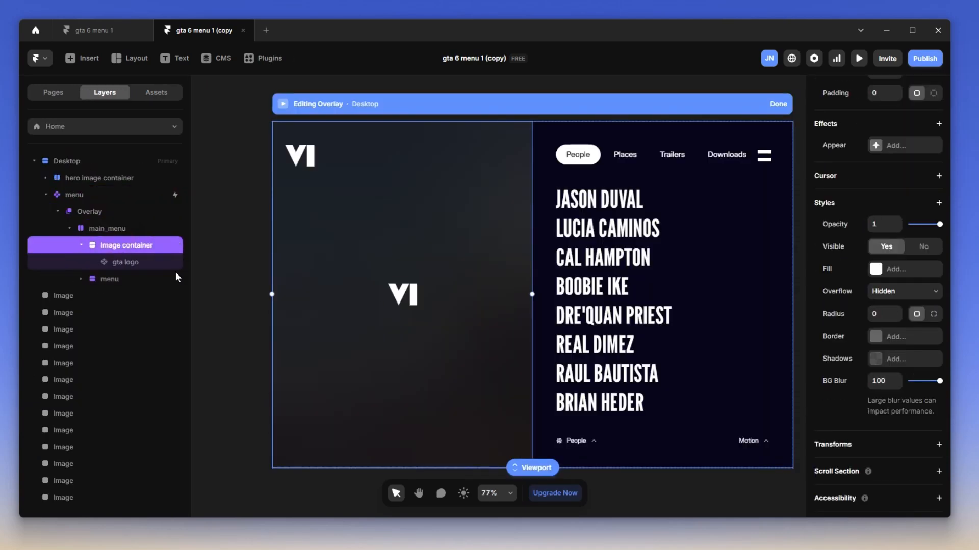
pyautogui.click(152, 263)
pyautogui.click(925, 224)
pyautogui.click(923, 281)
pyautogui.scroll(-3, 918, 326)
pyautogui.click(905, 388)
pyautogui.click(900, 417)
pyautogui.click(925, 246)
pyautogui.click(925, 303)
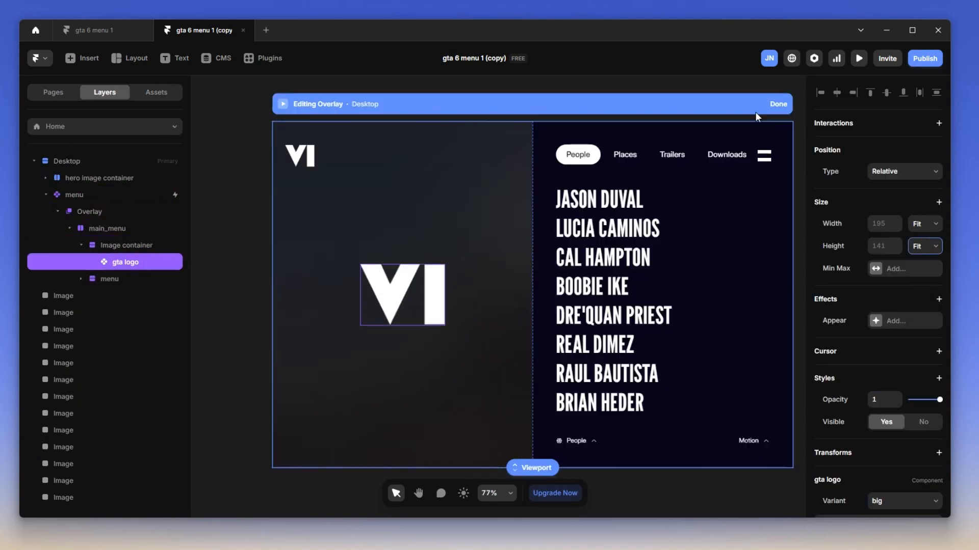
pyautogui.click(776, 105)
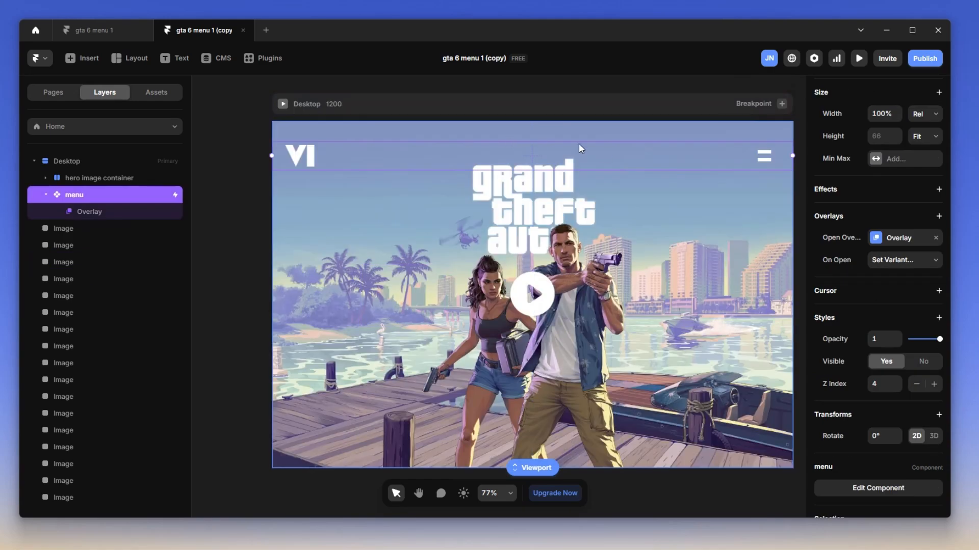
# Preview the Desktop page in fullscreen, test the hamburger icon opening and closing the overlay, and return to the editor.
pyautogui.click(280, 104)
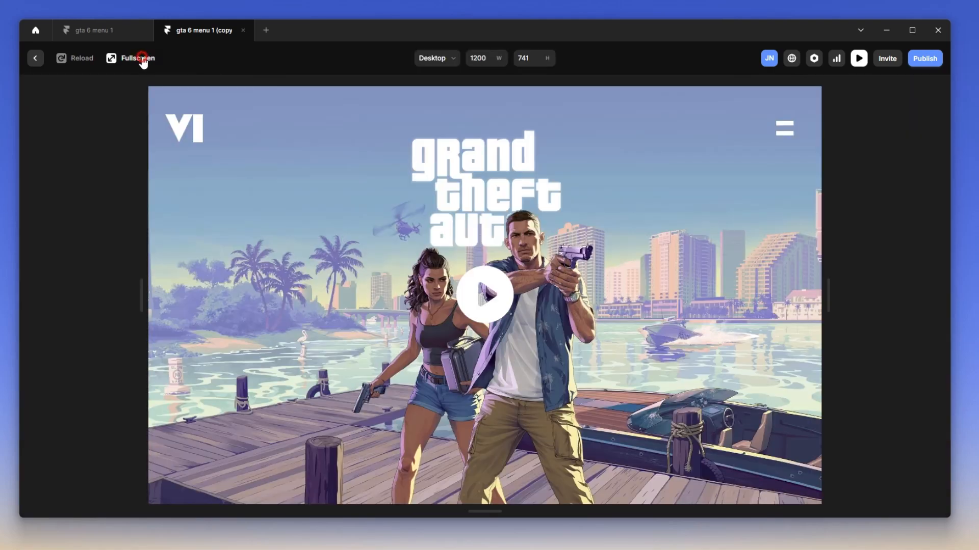
pyautogui.click(142, 59)
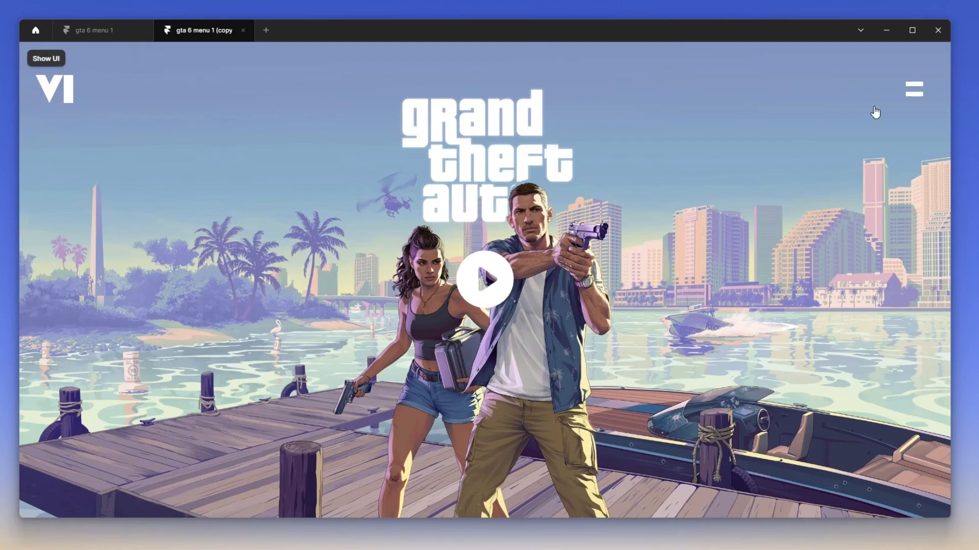
pyautogui.click(914, 89)
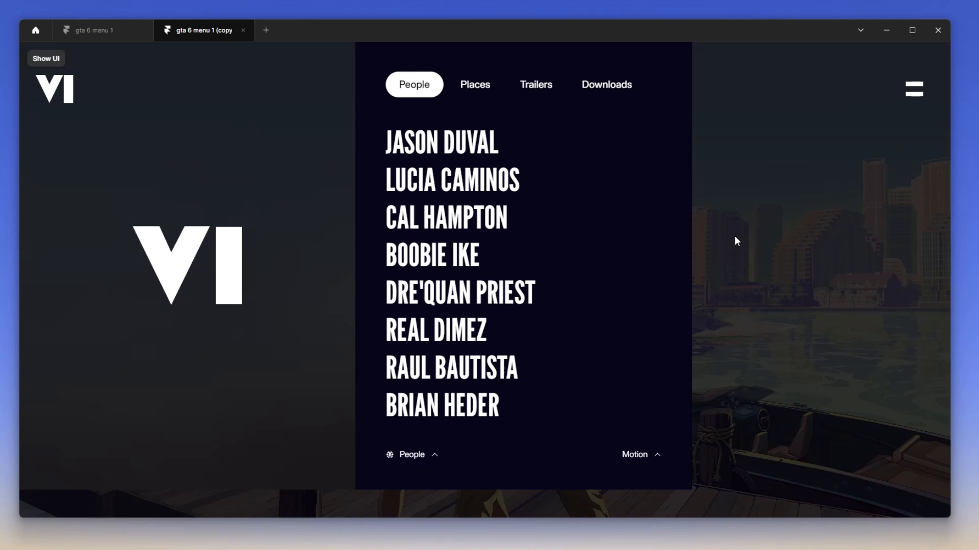
pyautogui.click(914, 89)
pyautogui.click(913, 89)
pyautogui.click(49, 57)
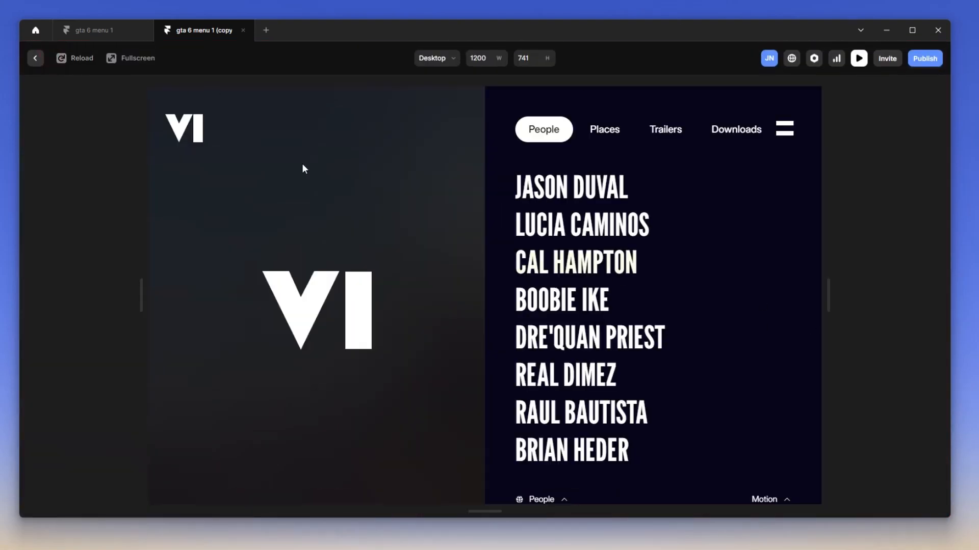
pyautogui.click(35, 57)
pyautogui.click(40, 58)
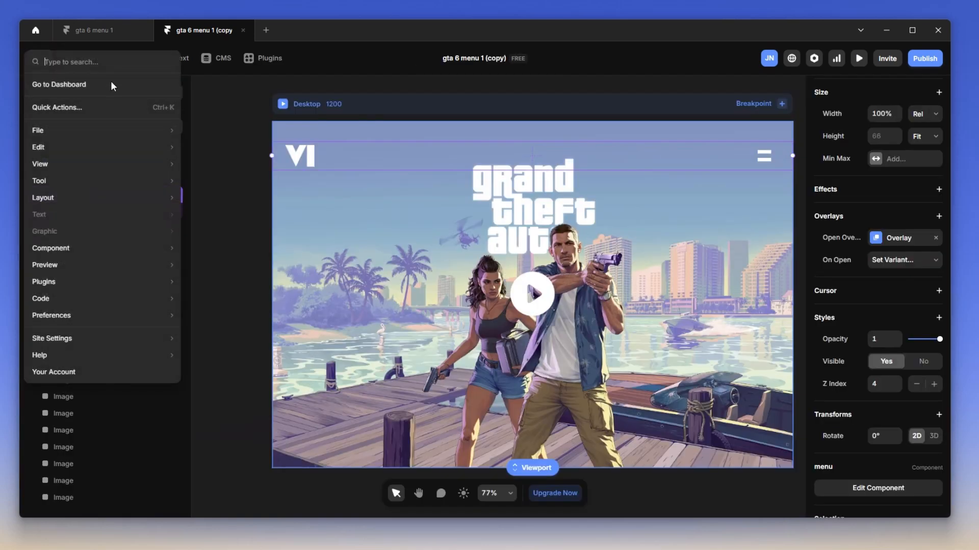
pyautogui.click(214, 118)
# Set the overlay's main_menu frame to a relative width of 100% and a viewport height of 100vh.
pyautogui.click(168, 210)
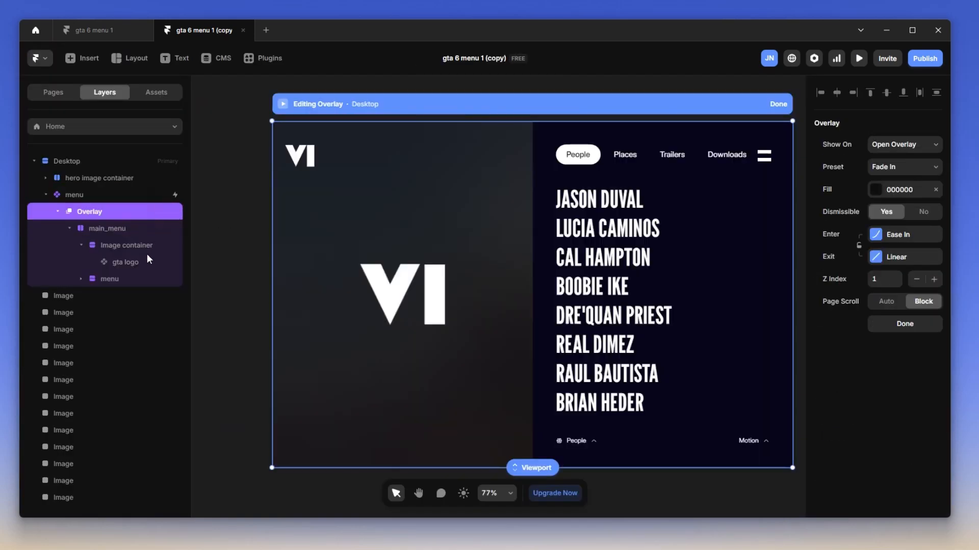
pyautogui.click(124, 228)
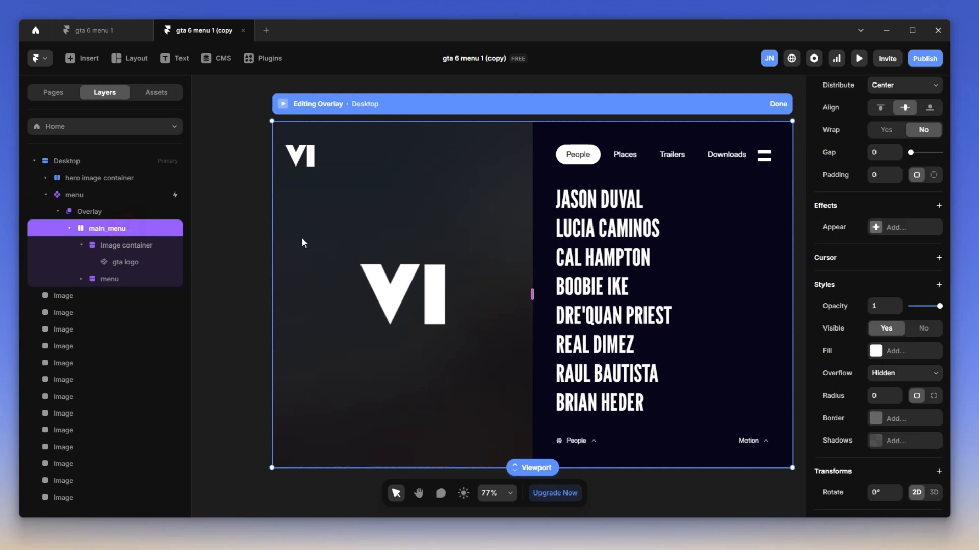
pyautogui.scroll(10, 895, 207)
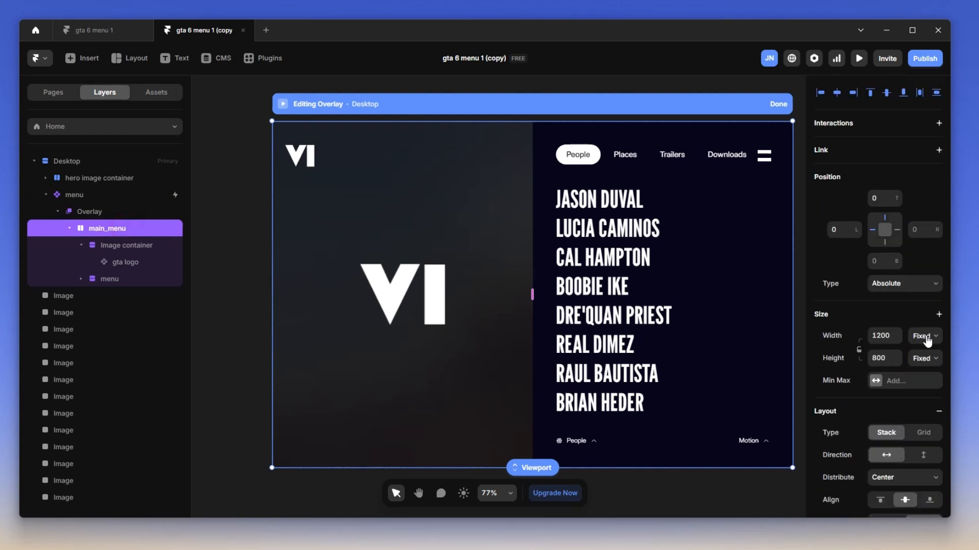
pyautogui.click(882, 337)
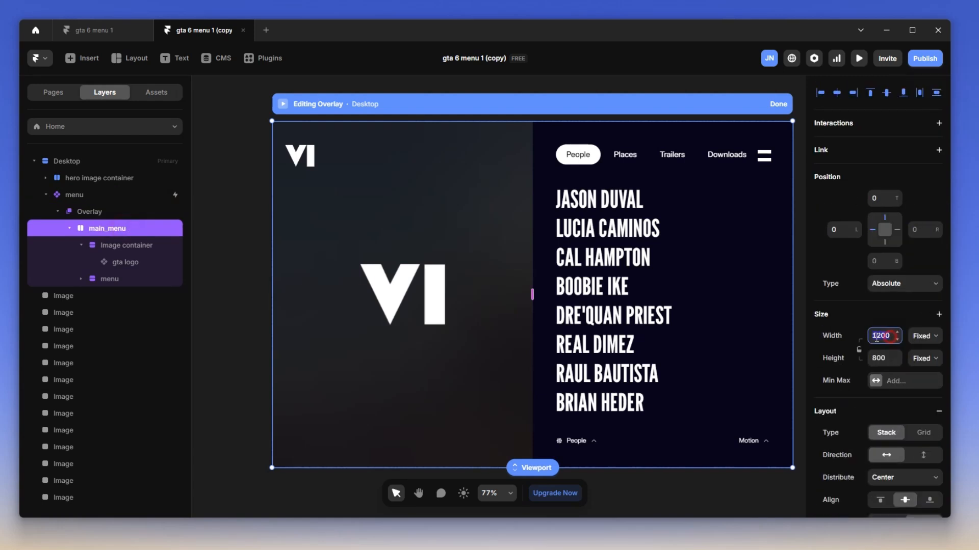
pyautogui.click(932, 345)
pyautogui.click(915, 365)
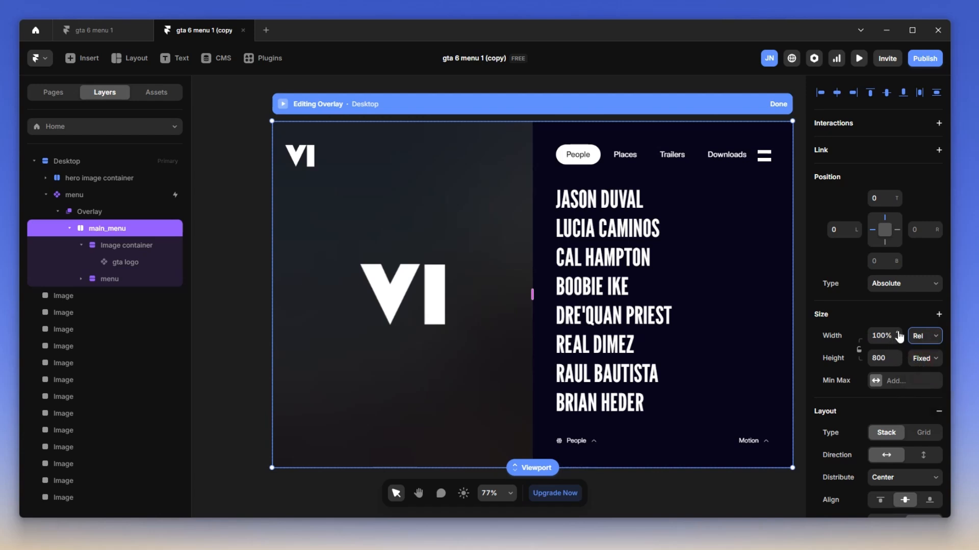
pyautogui.scroll(-3, 857, 319)
pyautogui.click(919, 246)
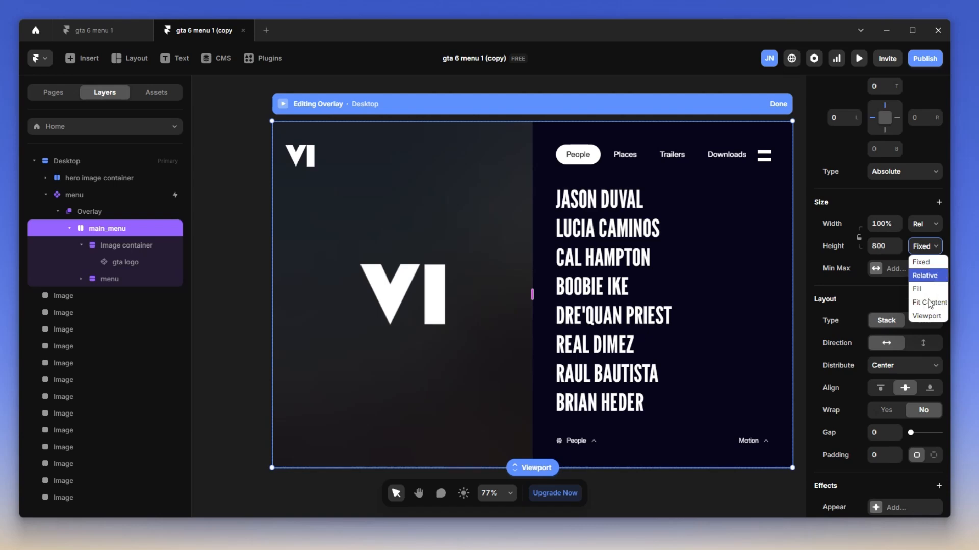
pyautogui.click(927, 316)
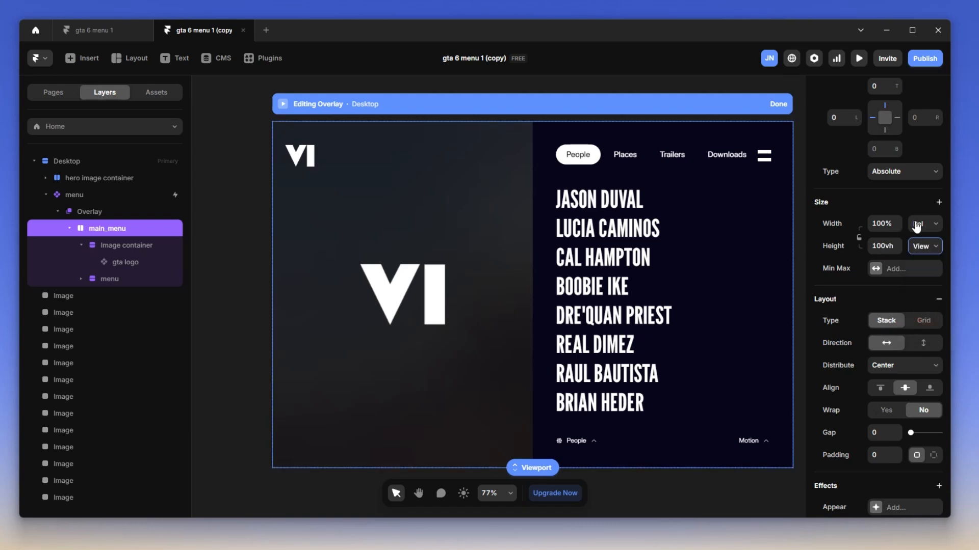
# Finish editing the overlay, preview the Desktop page in fullscreen, and test opening the menu with the hamburger icon.
pyautogui.click(779, 104)
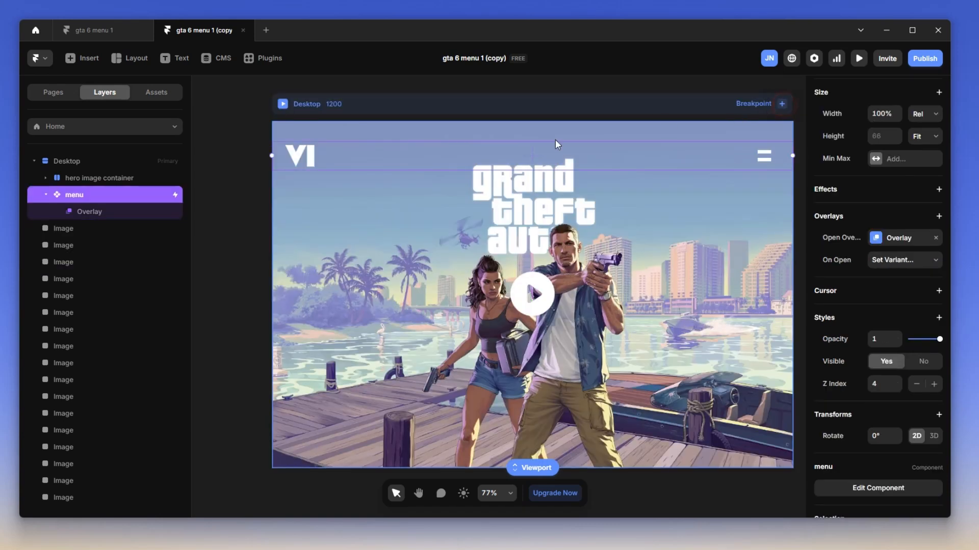
pyautogui.click(283, 104)
pyautogui.click(123, 58)
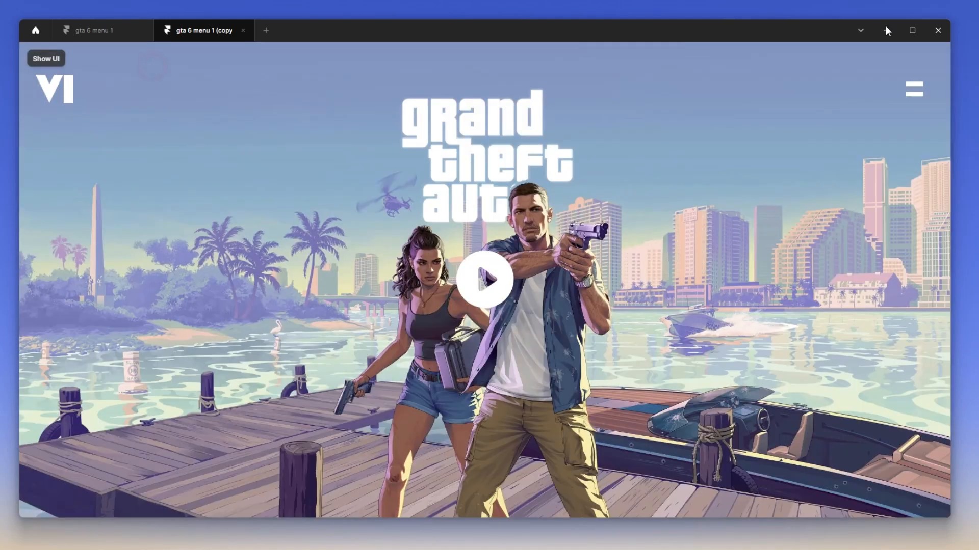
pyautogui.click(915, 94)
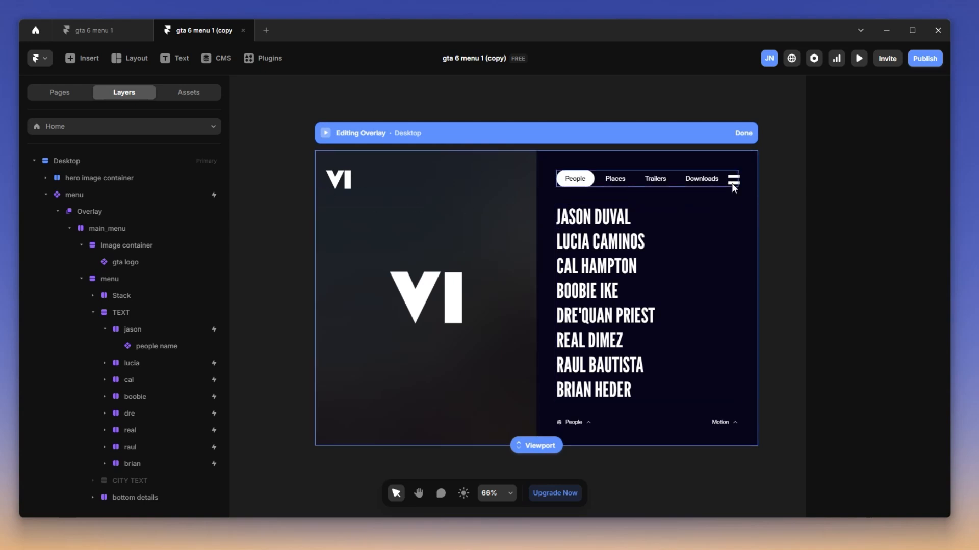
# Raise the Overlay's Z Index to 5 so it sits above the menu bar, and finish editing the overlay.
pyautogui.scroll(1, 736, 185)
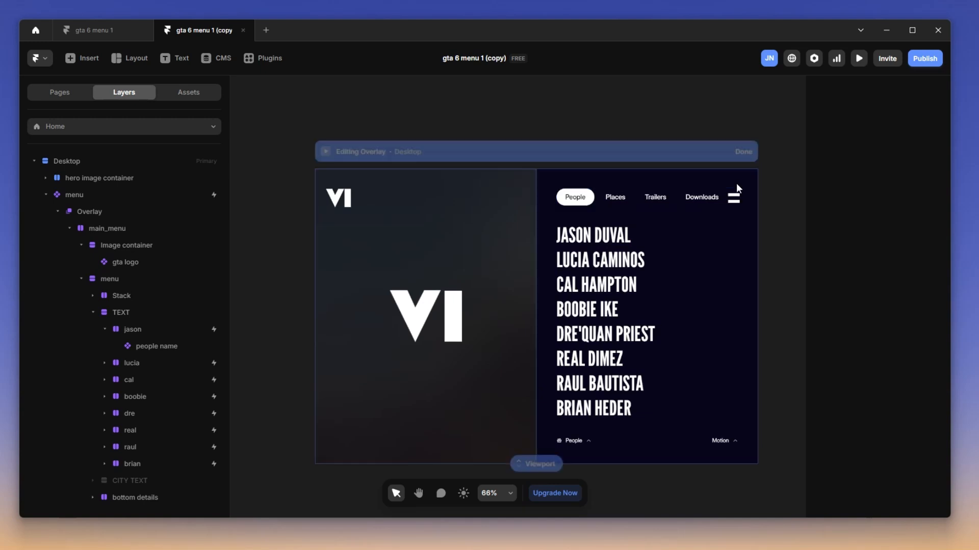
pyautogui.scroll(-1, 737, 185)
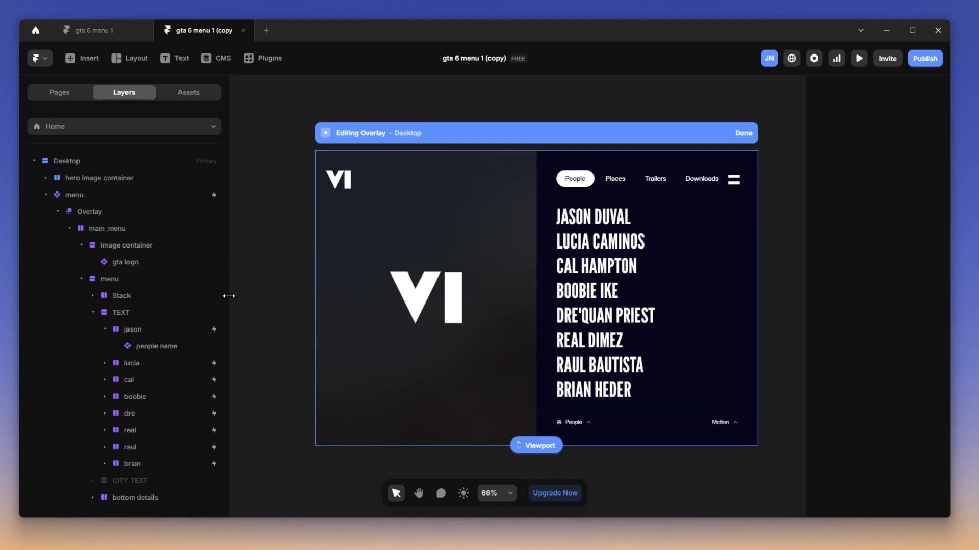
pyautogui.click(105, 213)
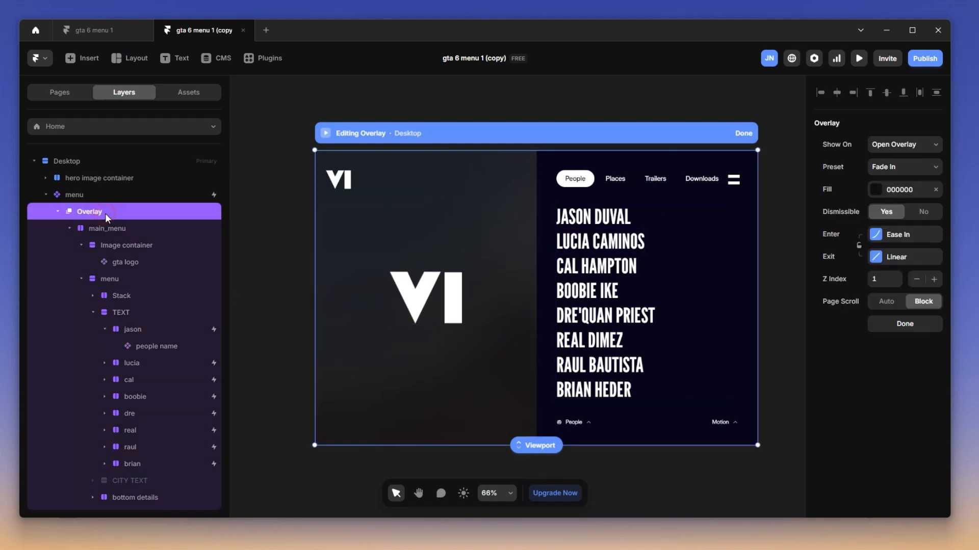
pyautogui.click(933, 280)
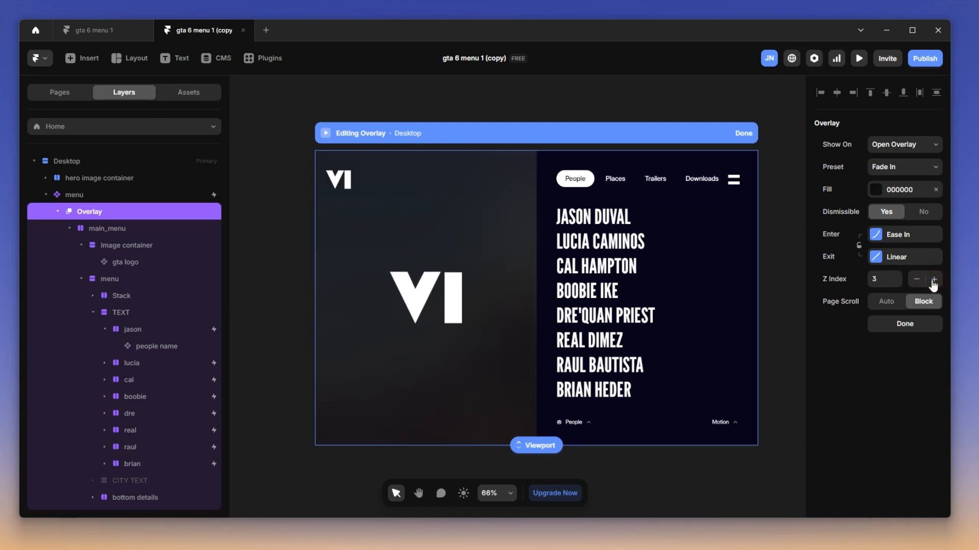
pyautogui.click(933, 281)
pyautogui.click(933, 282)
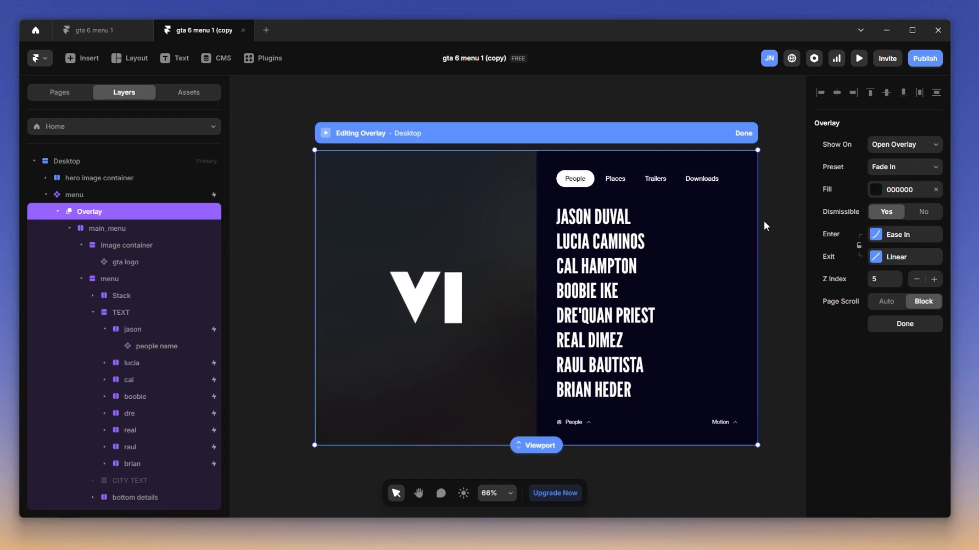
pyautogui.click(744, 134)
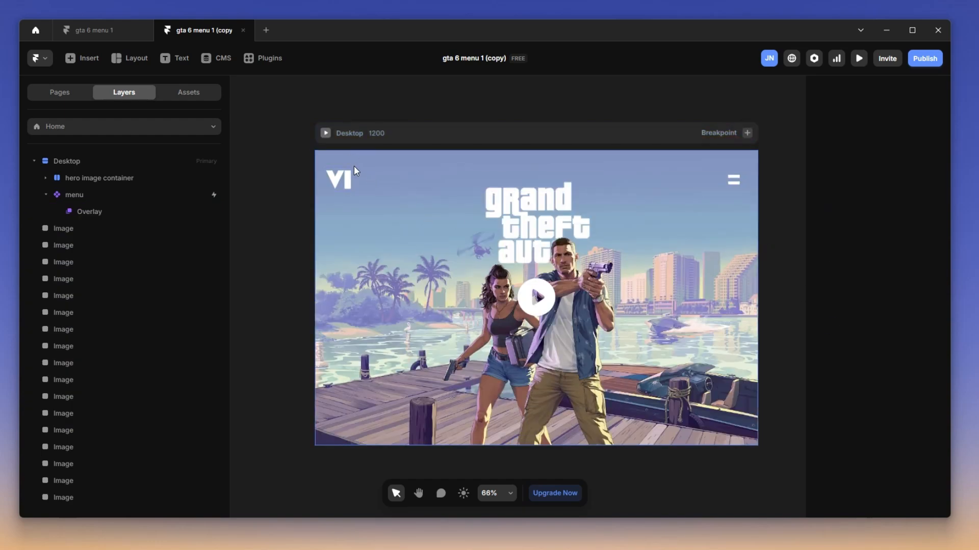
# Preview the Desktop page, open the menu overlay with the hamburger icon, and return to the editor.
pyautogui.hotkey('ctrl', 'p')
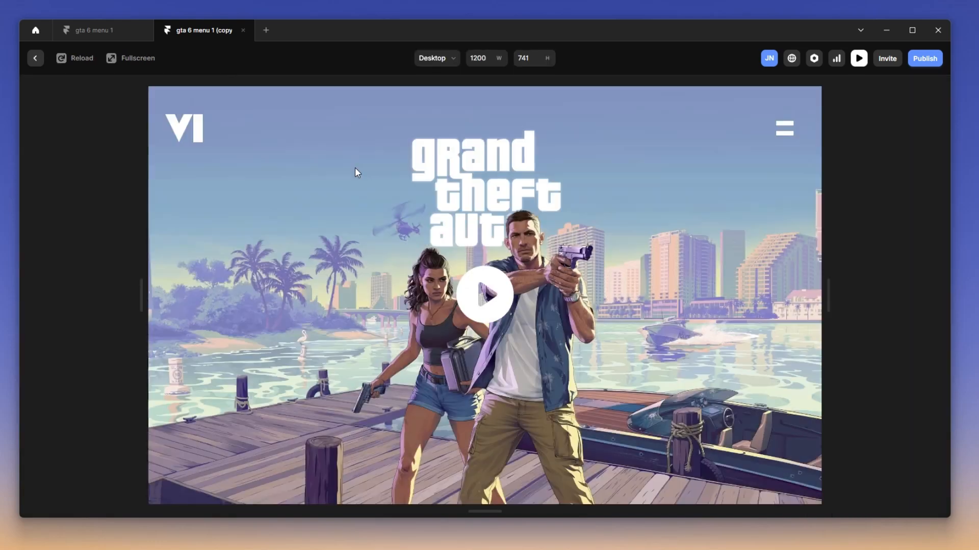
pyautogui.click(781, 124)
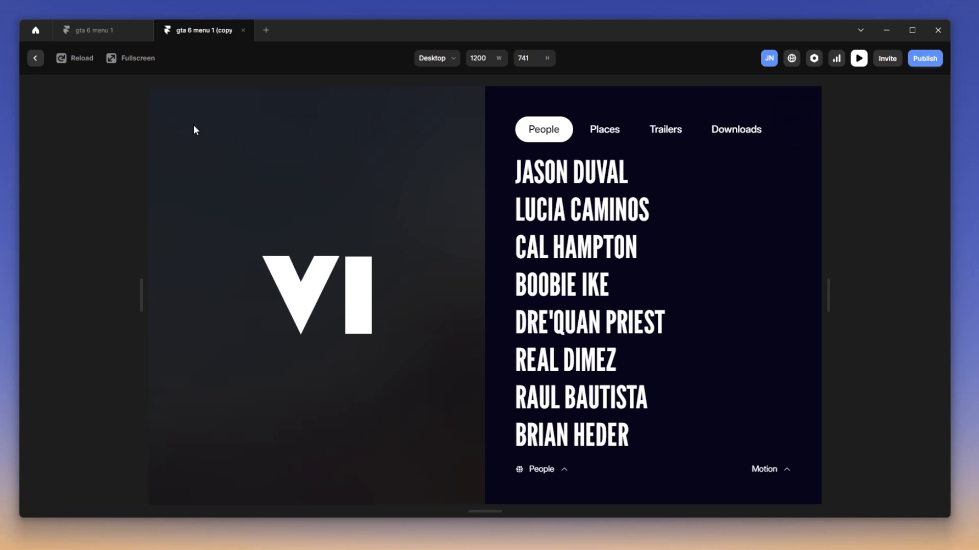
pyautogui.click(37, 61)
# Open the menu's Overlay for editing and insert the menuburgericon component among the navigation items above the people names.
pyautogui.click(689, 184)
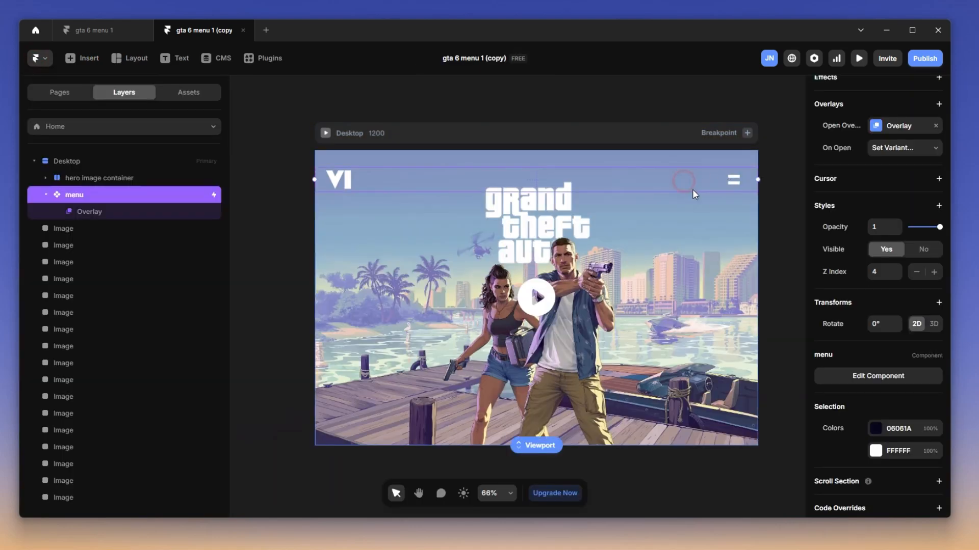
pyautogui.click(143, 212)
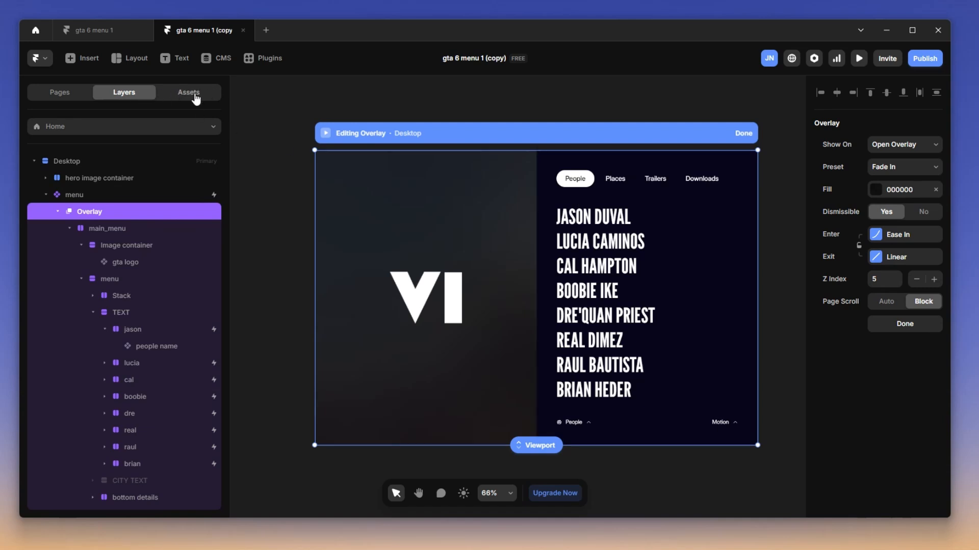
pyautogui.click(196, 99)
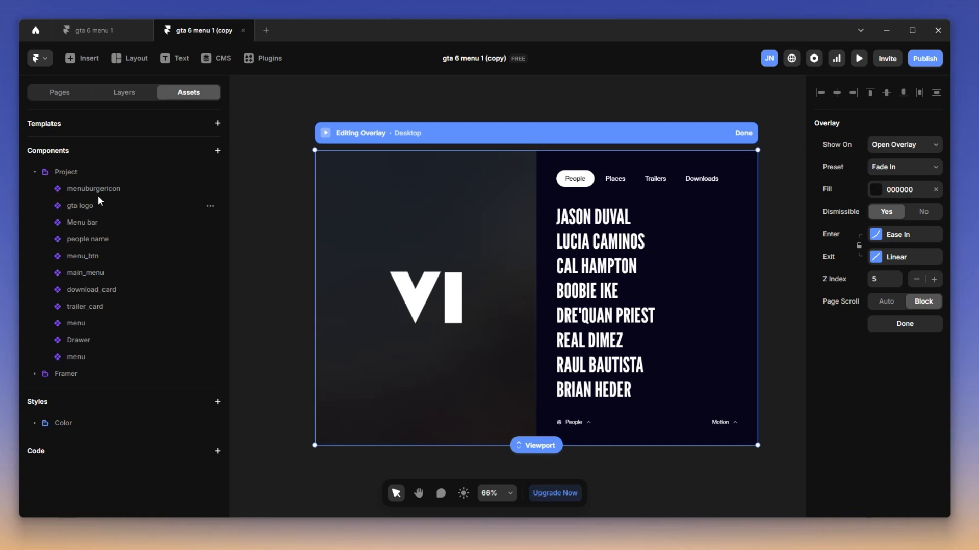
pyautogui.moveTo(92, 188); pyautogui.dragTo(703, 192)
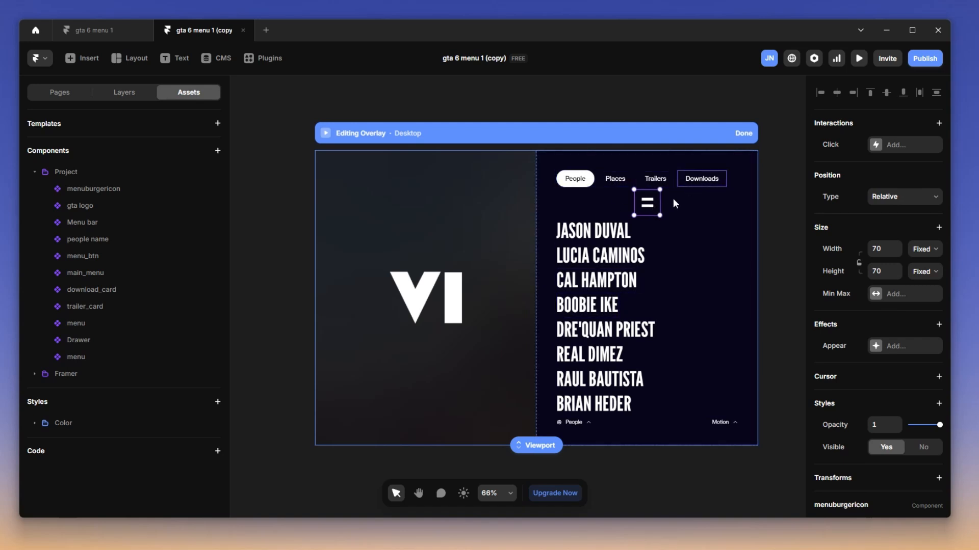
# Set the inserted menuburgericon to its opened variant.
pyautogui.scroll(5, 652, 204)
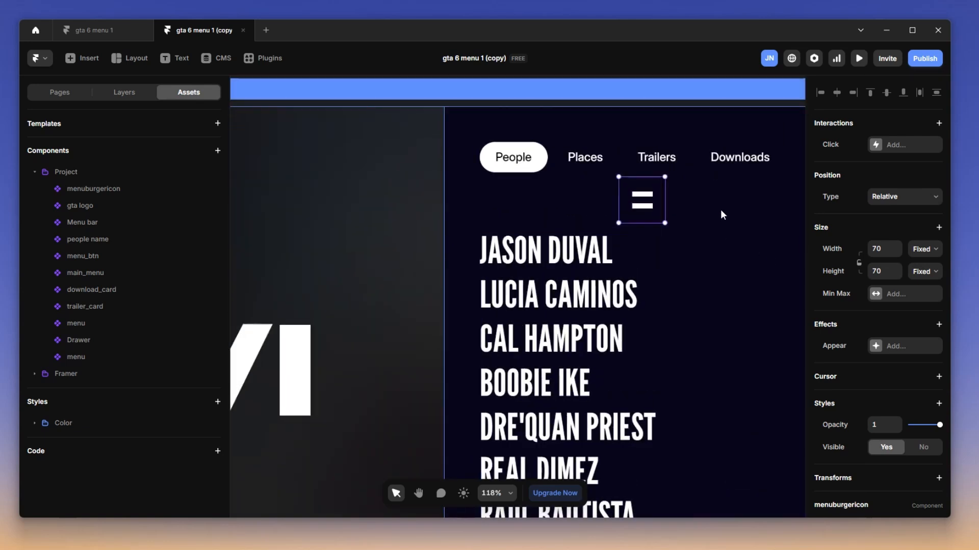
pyautogui.press('space')
pyautogui.moveTo(719, 190); pyautogui.dragTo(635, 239)
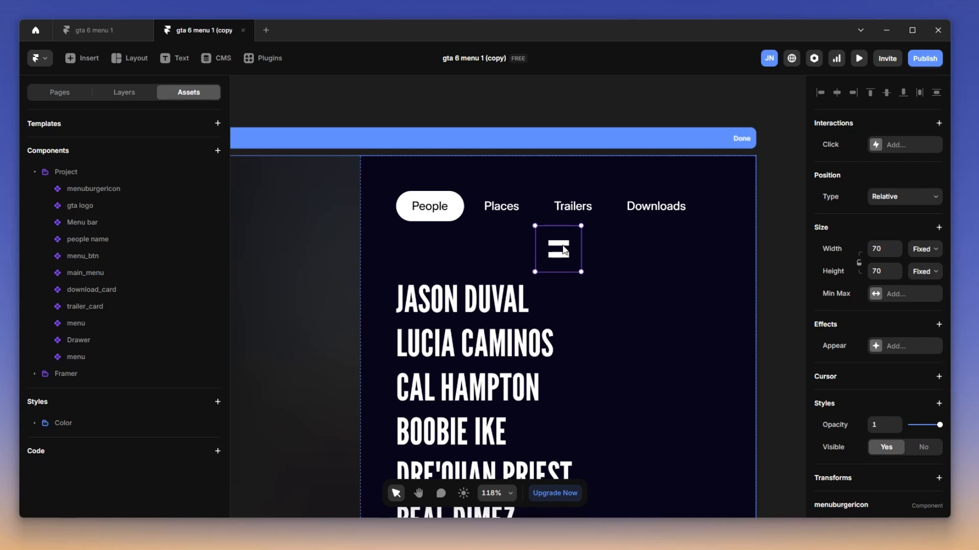
pyautogui.scroll(-3, 850, 377)
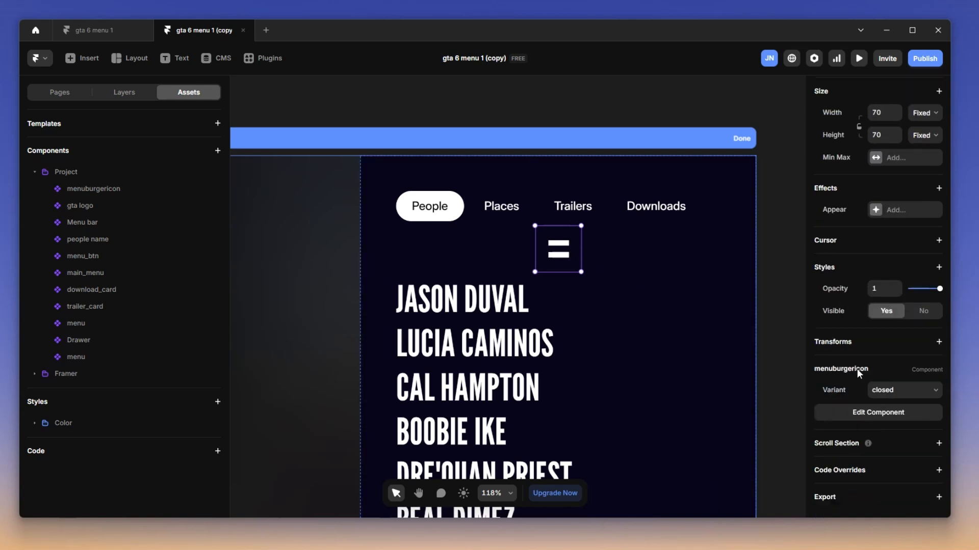
pyautogui.click(895, 391)
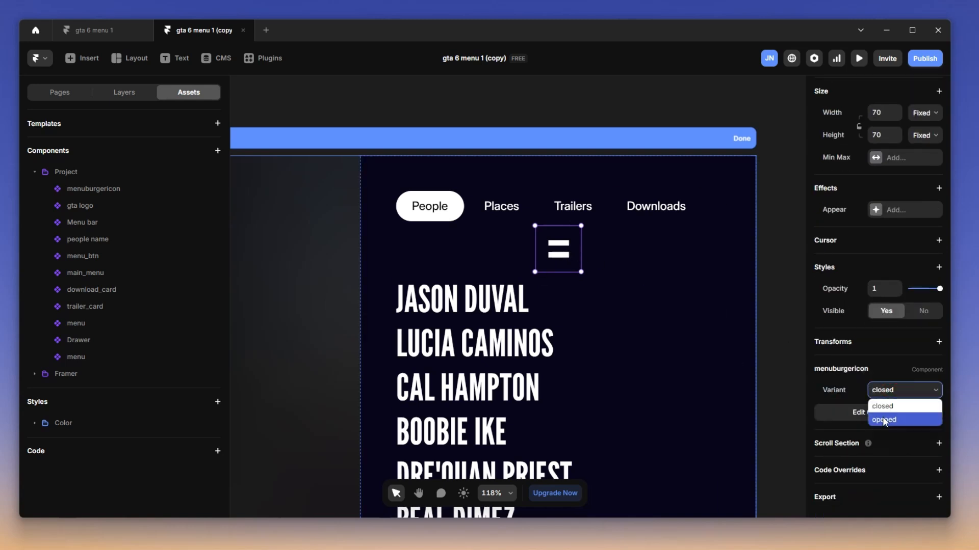
pyautogui.click(882, 418)
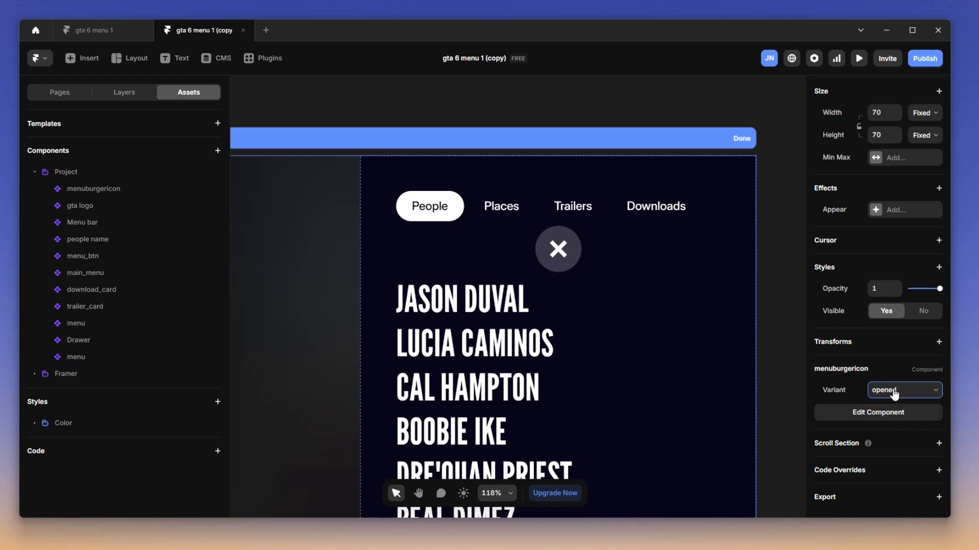
# Set the close icon's position type to Absolute and pin it to the overlay's right side with an offset of 30.
pyautogui.click(564, 257)
pyautogui.scroll(3, 858, 236)
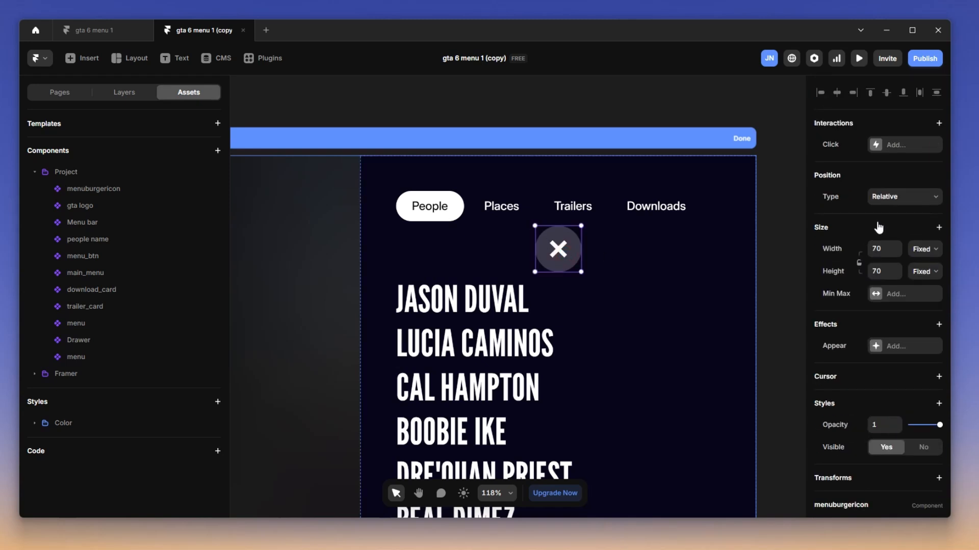
pyautogui.click(888, 199)
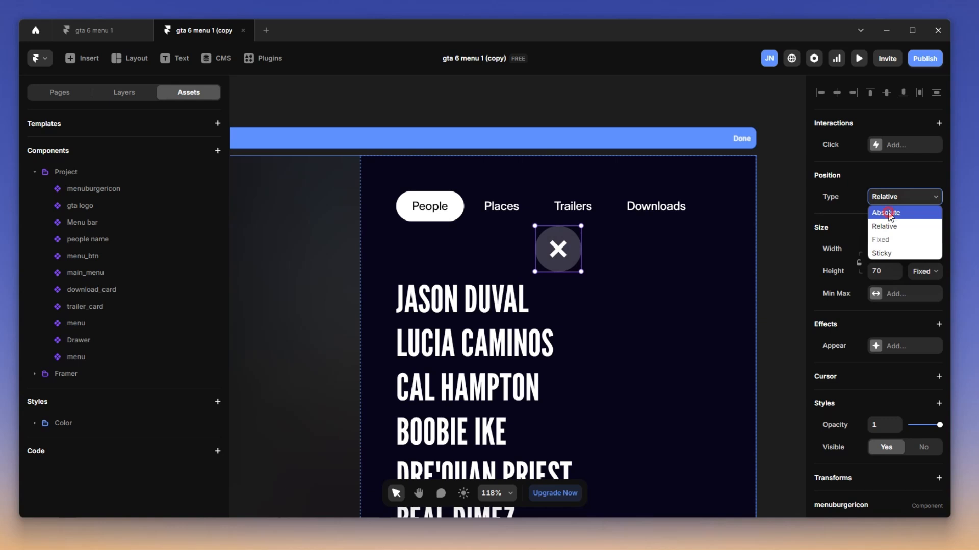
pyautogui.click(887, 214)
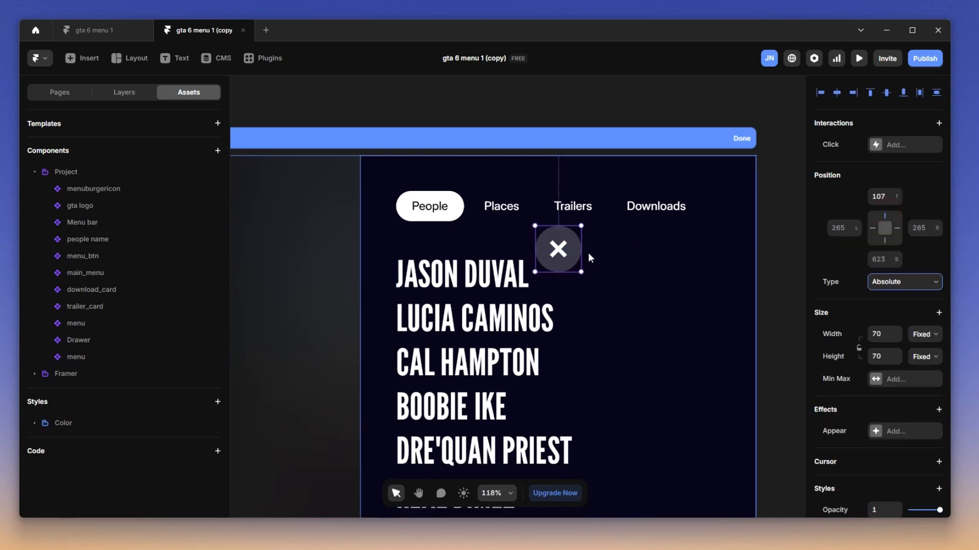
pyautogui.moveTo(856, 230); pyautogui.dragTo(861, 207)
pyautogui.moveTo(898, 200)
pyautogui.mouseDown()
pyautogui.moveTo(897, 226)
pyautogui.moveTo(897, 202)
pyautogui.mouseUp()
pyautogui.click(925, 225)
pyautogui.write('30')
# Lock the close icon's proportions, resize it to 52 by 52, and set its top offset to 50.
pyautogui.click(859, 349)
pyautogui.moveTo(897, 334); pyautogui.dragTo(898, 340)
pyautogui.moveTo(897, 198); pyautogui.dragTo(897, 193)
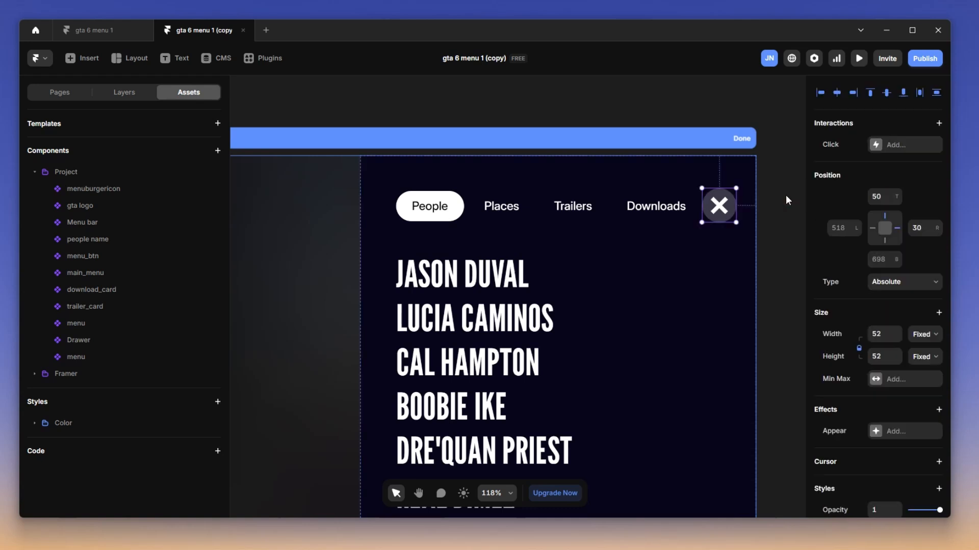
pyautogui.click(786, 197)
# Add a Close Overlay interaction triggered on Click to the close icon, and finish editing the overlay.
pyautogui.click(726, 216)
pyautogui.click(939, 125)
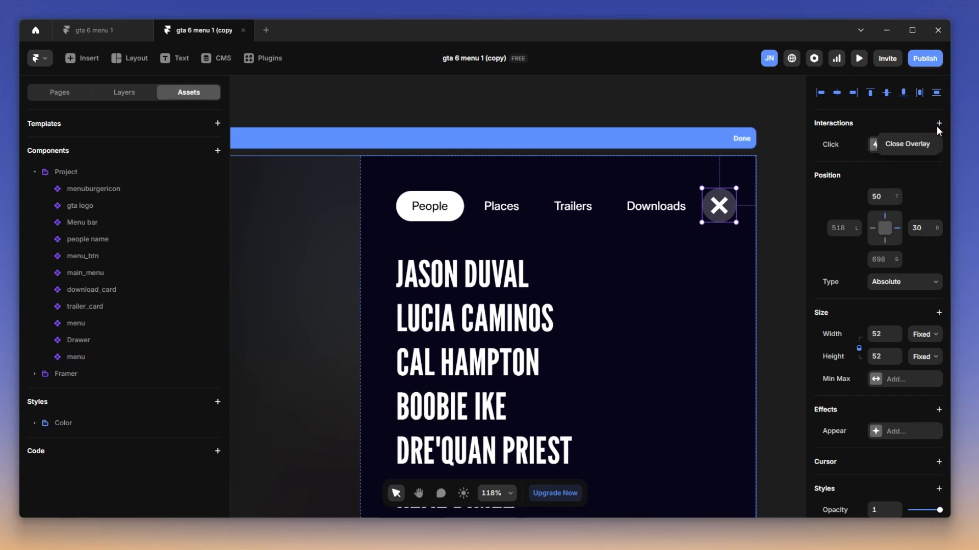
pyautogui.click(902, 145)
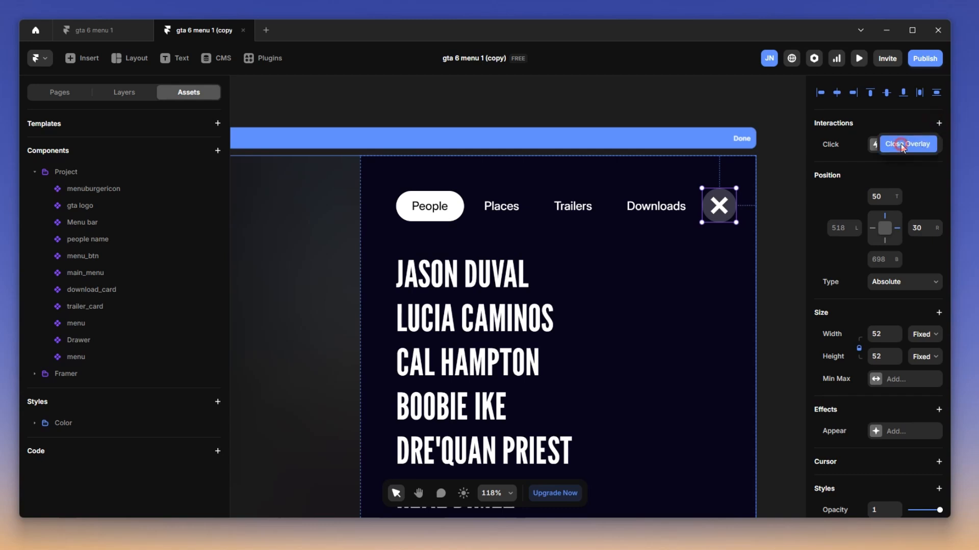
pyautogui.click(767, 175)
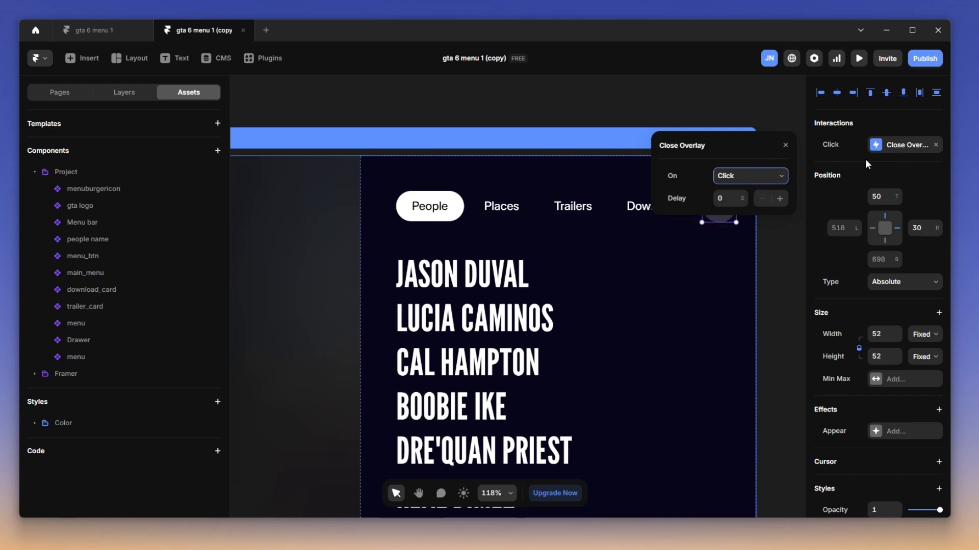
pyautogui.click(787, 149)
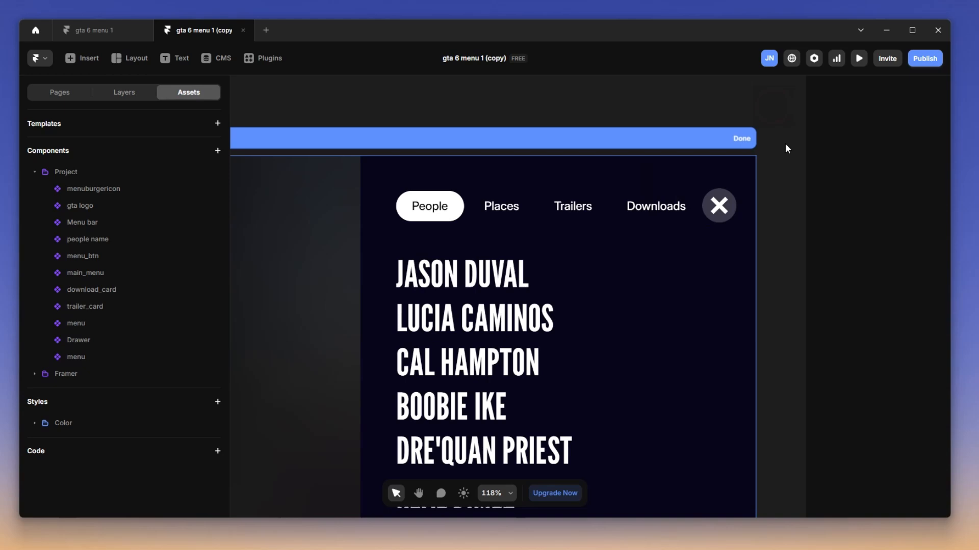
pyautogui.click(742, 142)
# Preview the Desktop page in fullscreen and test the hamburger and close icons opening and closing the overlay.
pyautogui.scroll(-3, 635, 199)
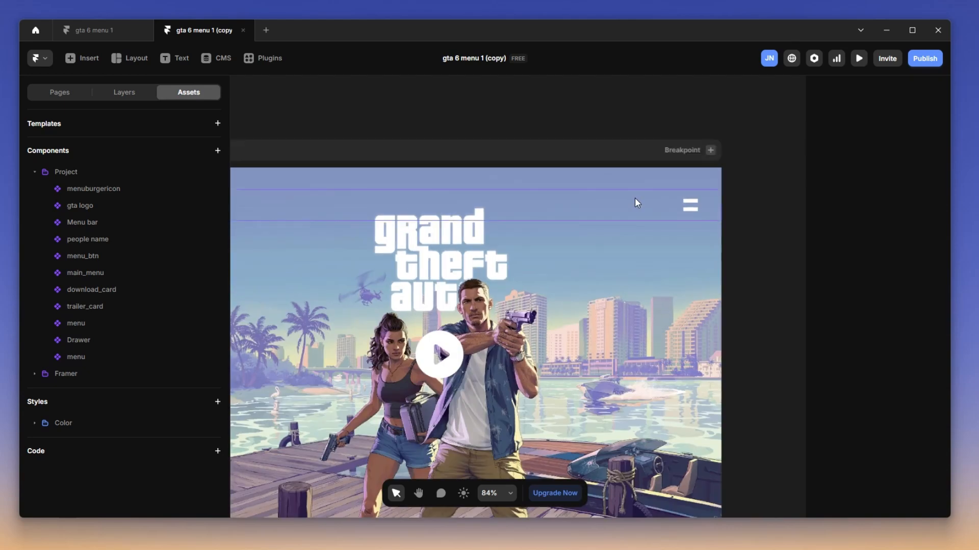
pyautogui.hotkey('ctrl', 'p')
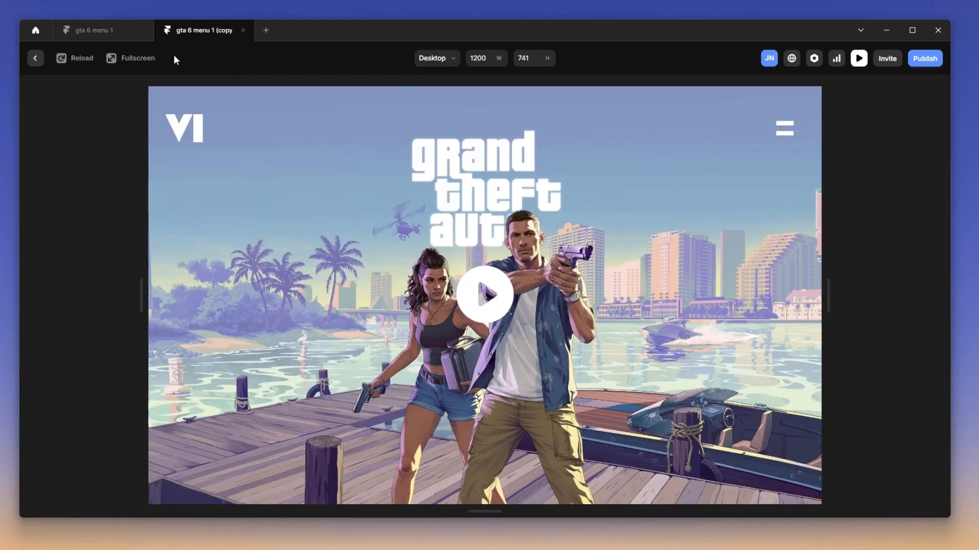
pyautogui.click(130, 58)
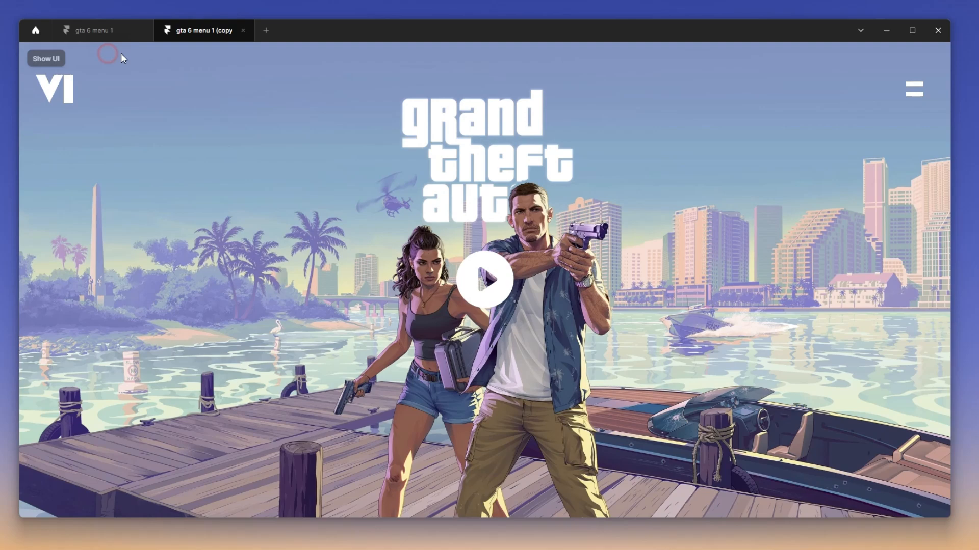
pyautogui.click(913, 92)
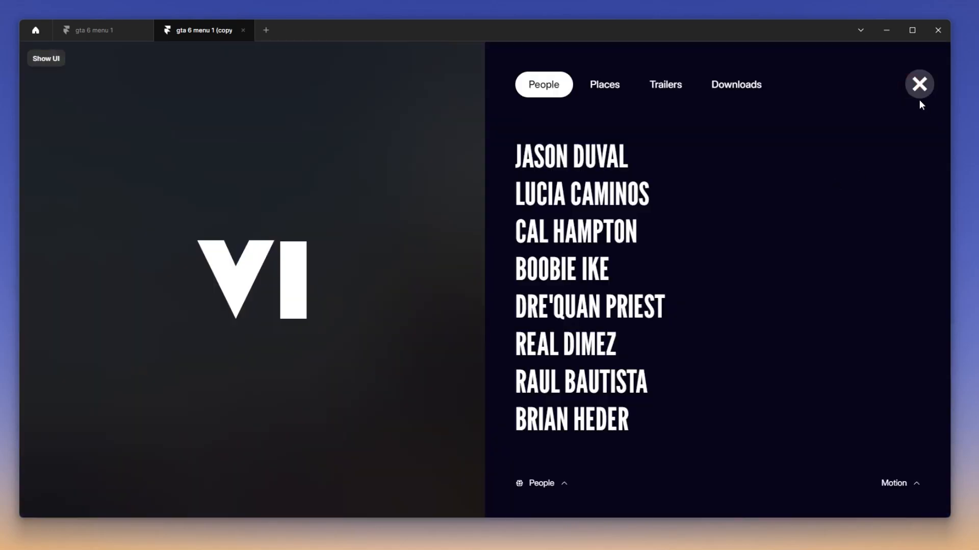
pyautogui.click(920, 83)
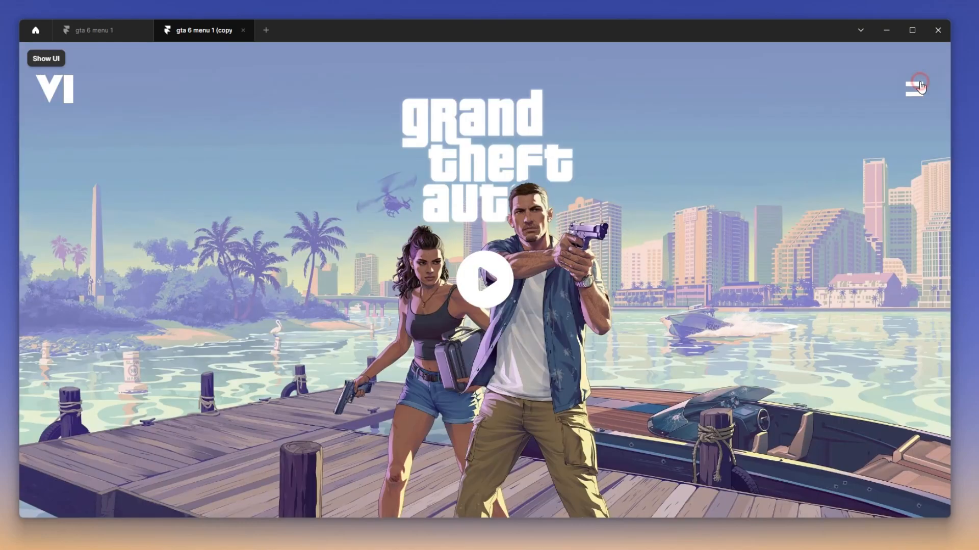
pyautogui.click(920, 85)
pyautogui.click(922, 86)
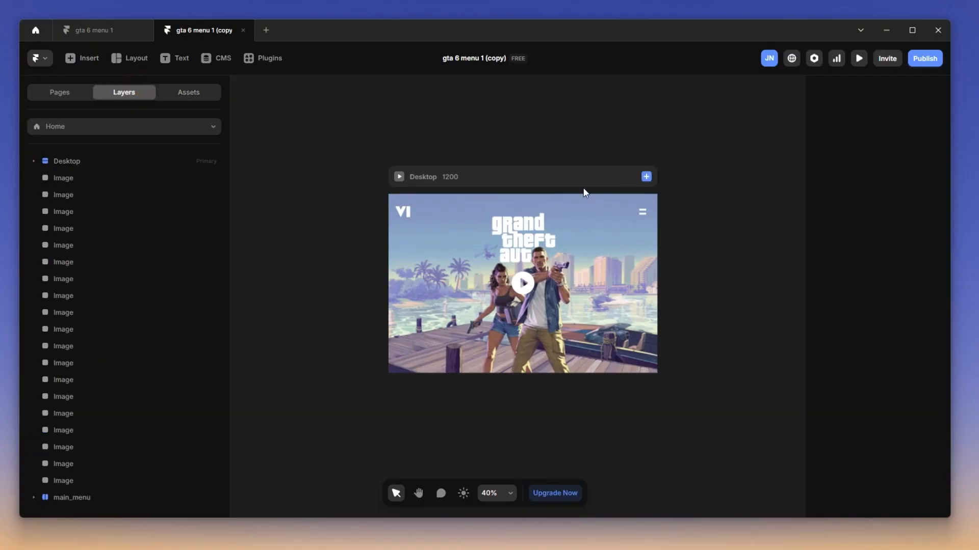
# Open the Desktop menu's overlay and turn its main_menu frame into a component named main_menu.
pyautogui.scroll(3, 584, 188)
pyautogui.click(71, 161)
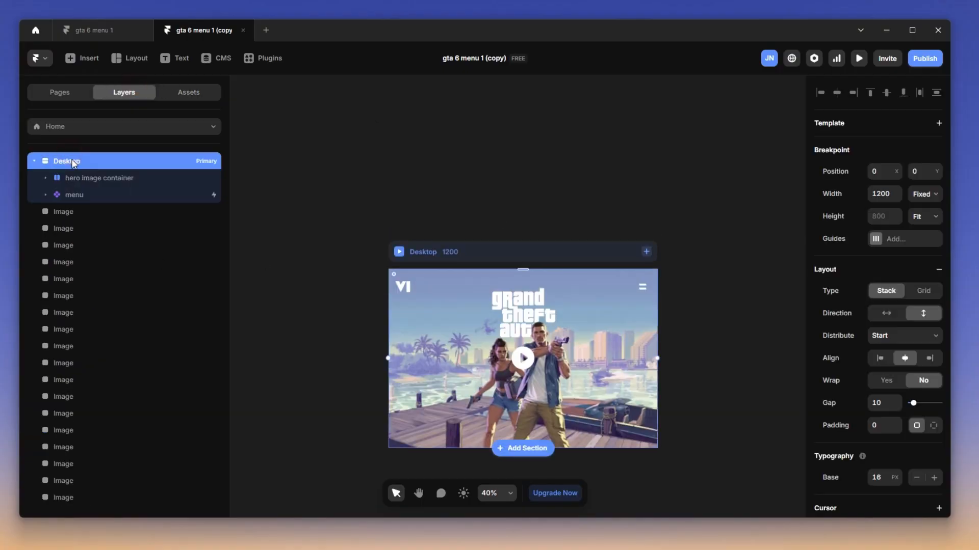
pyautogui.click(74, 195)
pyautogui.scroll(3, 533, 324)
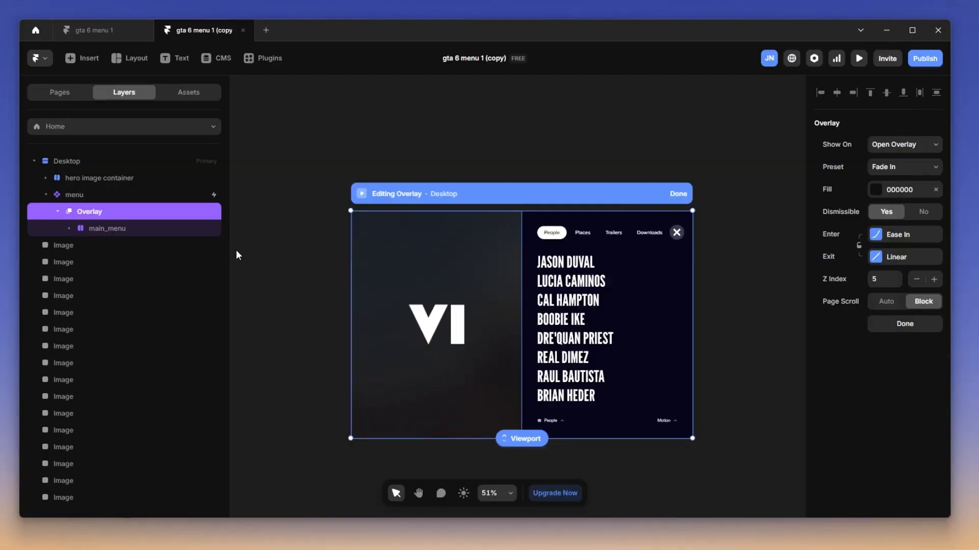
pyautogui.click(104, 228)
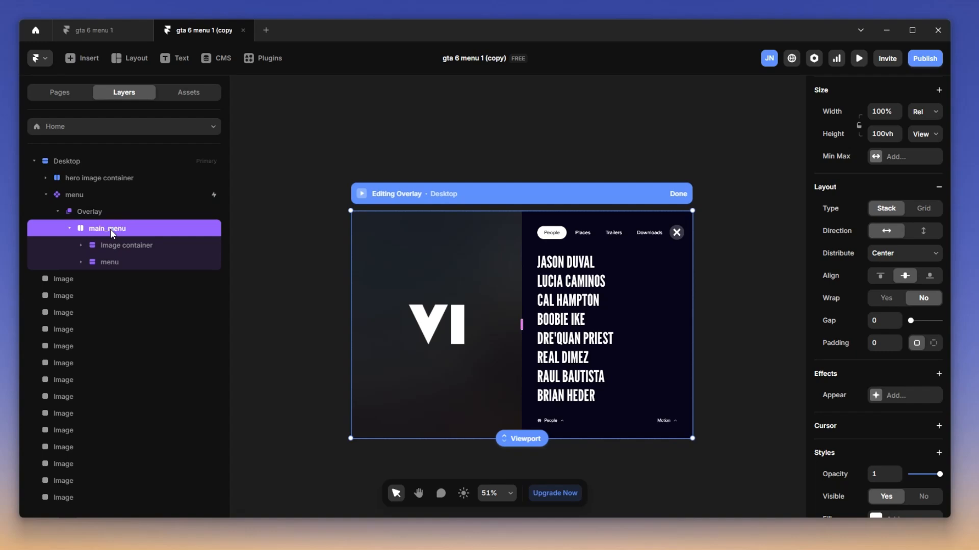
pyautogui.hotkey('ctrl', 'Return')
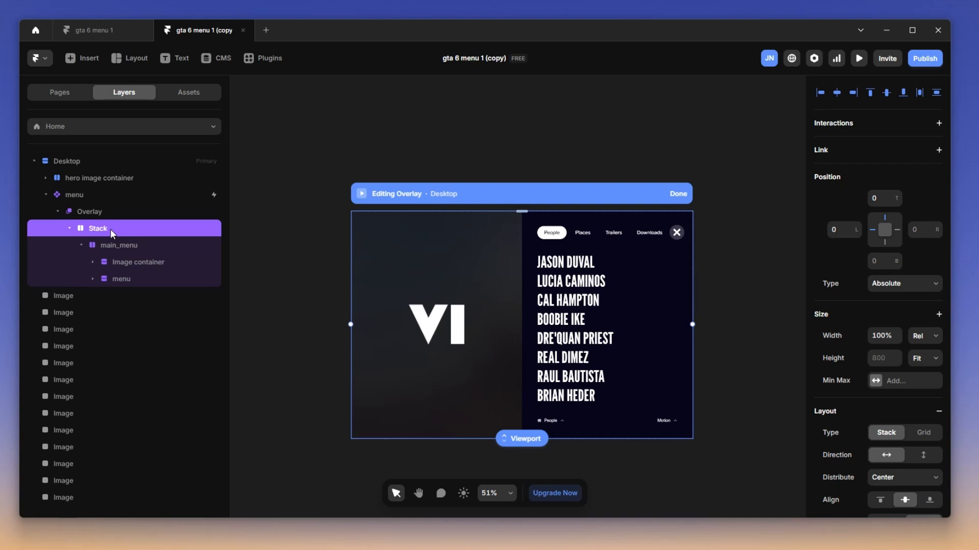
pyautogui.hotkey('ctrl', 'z')
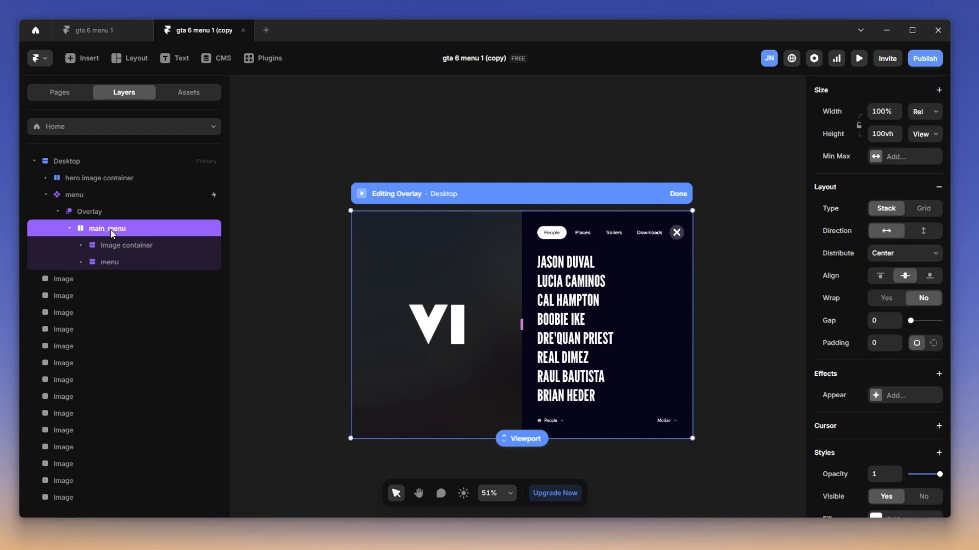
pyautogui.hotkey('ctrl', 'alt', 'k')
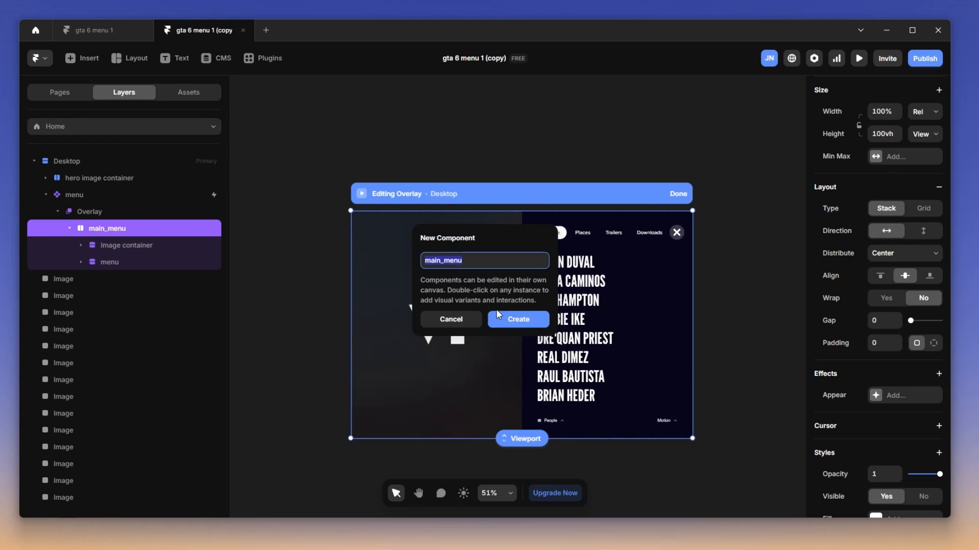
pyautogui.click(505, 319)
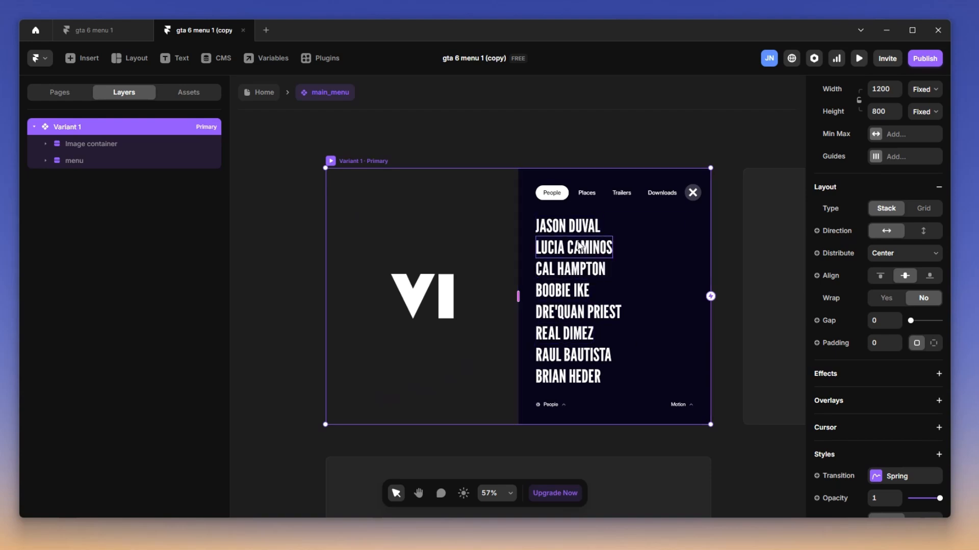
# Examine the main_menu component's Variant 1 and the structure of its Image container and menu layers.
pyautogui.click(642, 235)
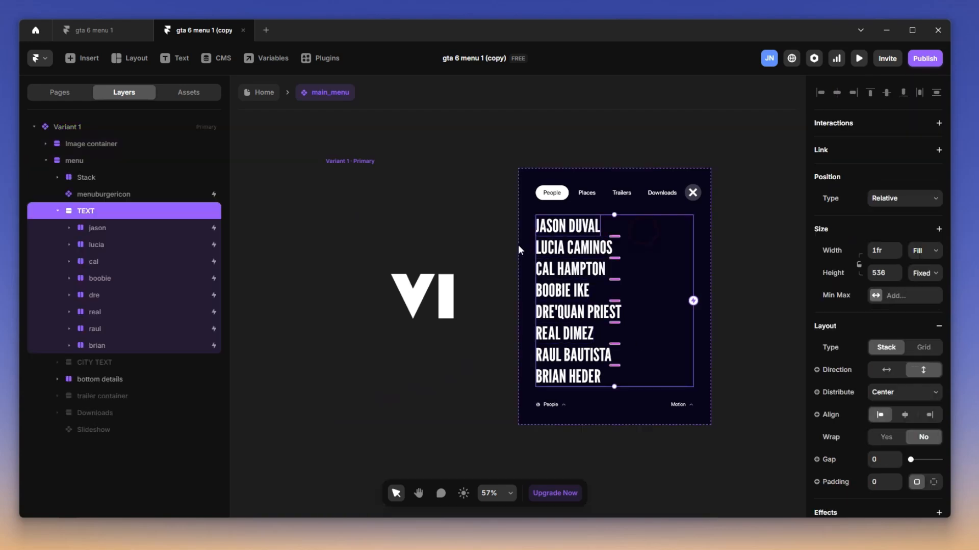
pyautogui.click(357, 162)
pyautogui.scroll(-1, 613, 296)
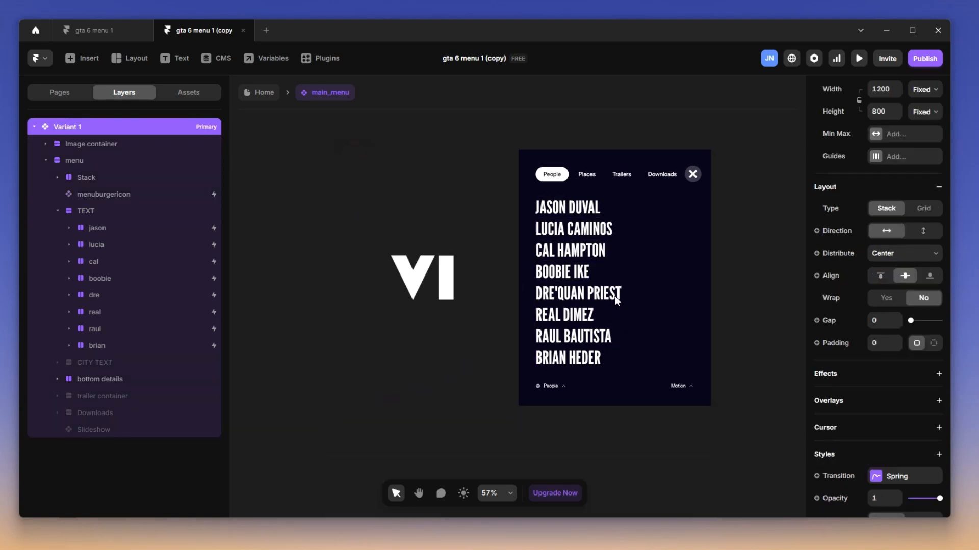
pyautogui.scroll(3, 613, 296)
pyautogui.scroll(-2, 519, 270)
pyautogui.scroll(-1, 534, 276)
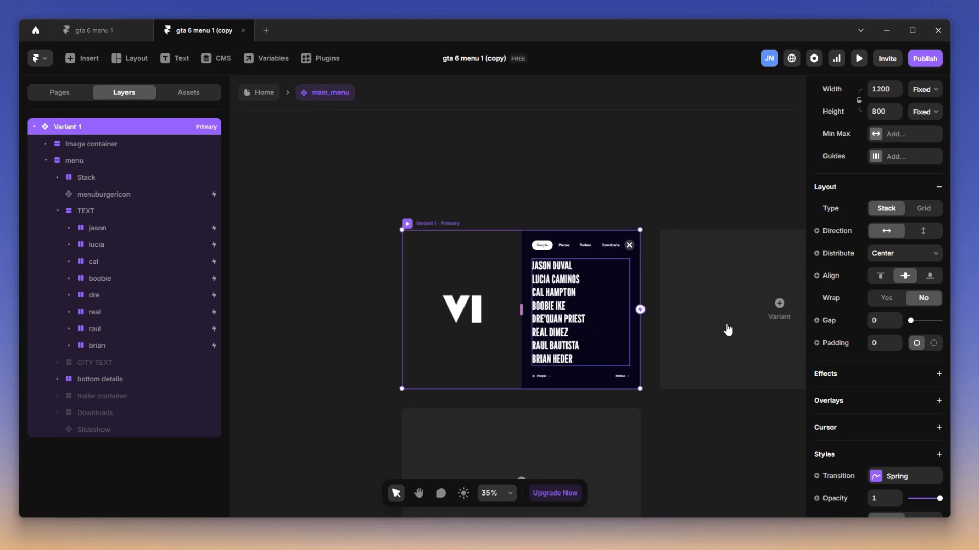
pyautogui.scroll(-2, 589, 301)
pyautogui.scroll(1, 589, 322)
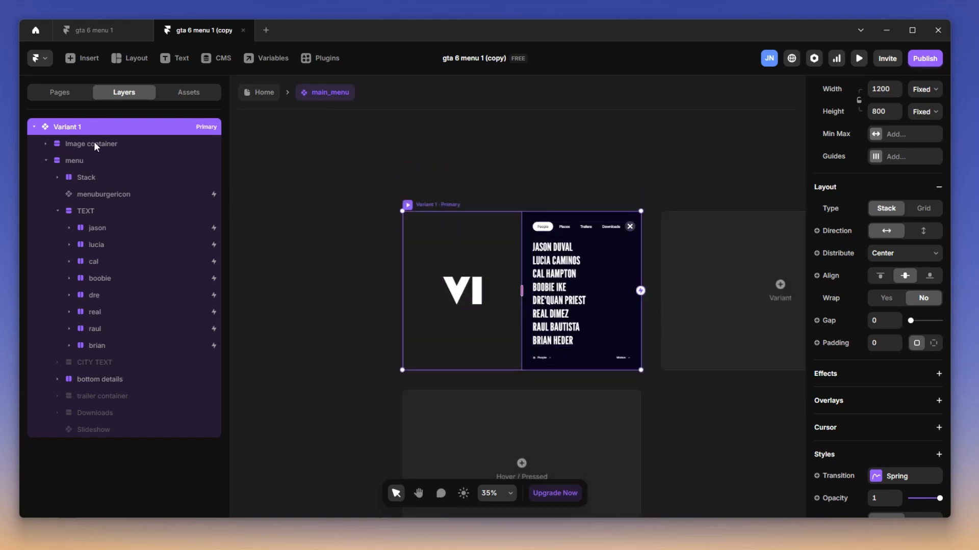
pyautogui.click(44, 161)
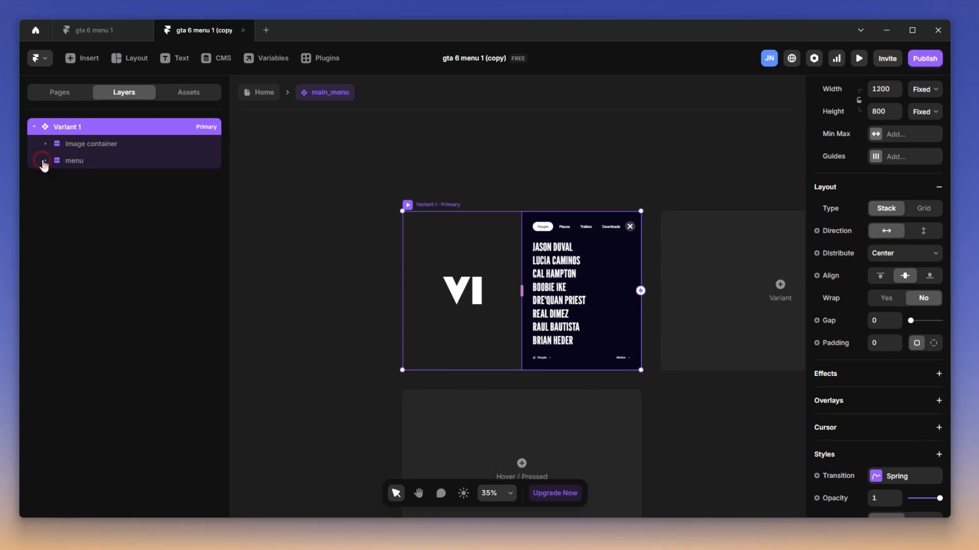
pyautogui.click(88, 145)
pyautogui.click(44, 144)
pyautogui.click(44, 144)
pyautogui.click(55, 160)
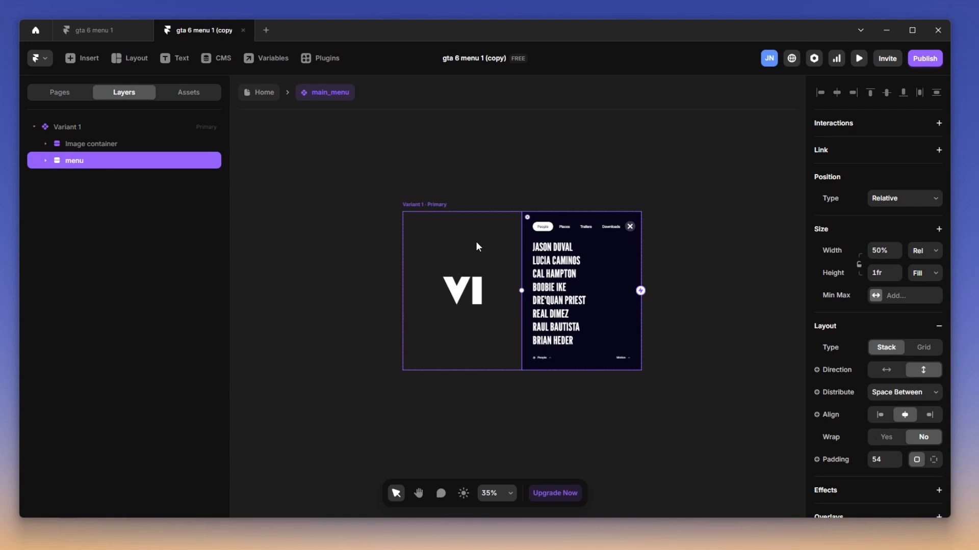
# Return to the Home page and copy the large image of the man aiming a pistol.
pyautogui.click(261, 93)
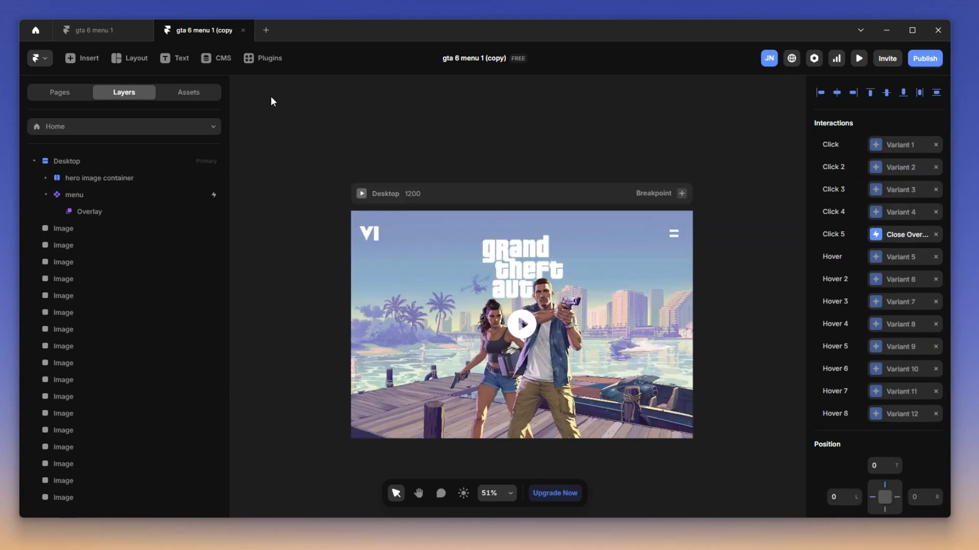
pyautogui.press('h')
pyautogui.moveTo(408, 129); pyautogui.dragTo(598, 290)
pyautogui.moveTo(598, 189); pyautogui.dragTo(699, 374)
pyautogui.moveTo(646, 216); pyautogui.dragTo(675, 292)
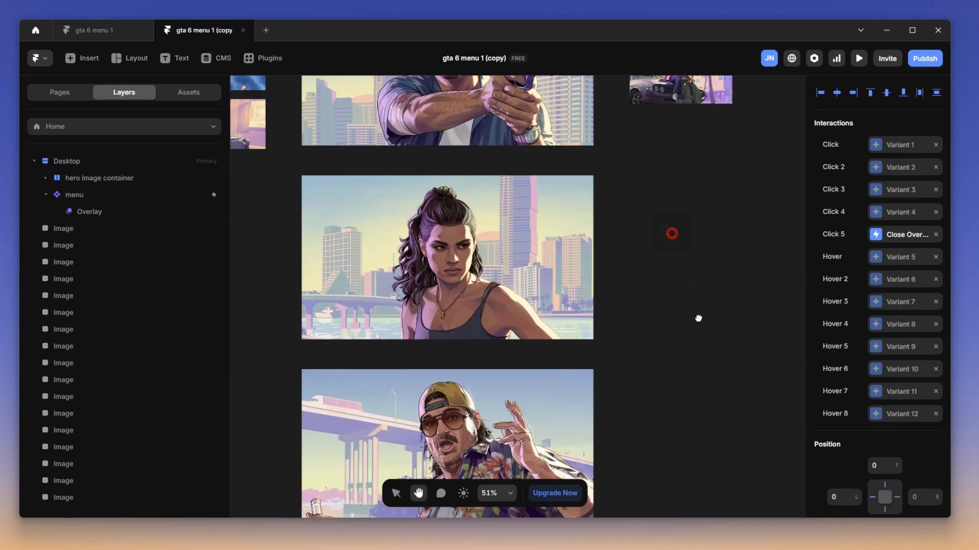
pyautogui.moveTo(671, 234); pyautogui.dragTo(721, 437)
pyautogui.moveTo(723, 376); pyautogui.dragTo(725, 405)
pyautogui.press('v')
pyautogui.click(381, 235)
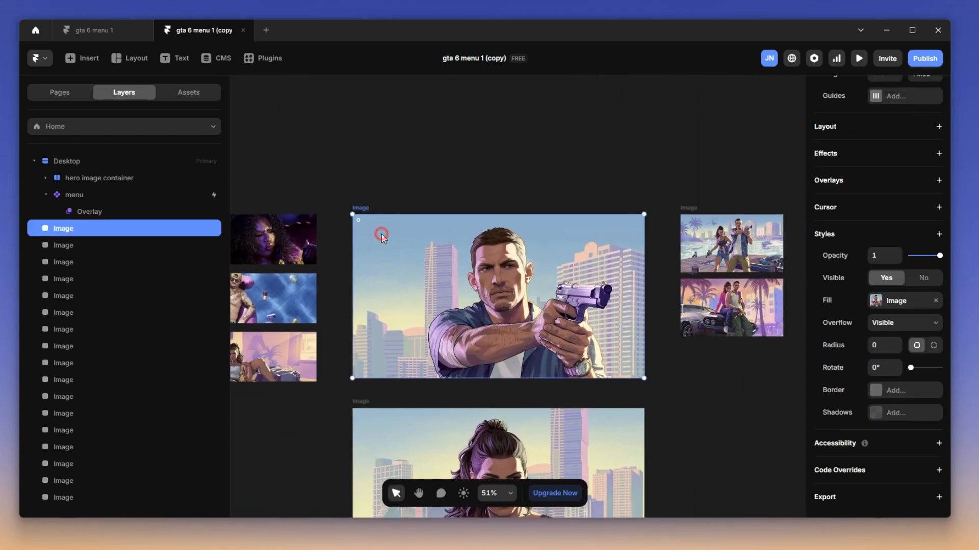
pyautogui.rightClick(506, 277)
pyautogui.moveTo(551, 282)
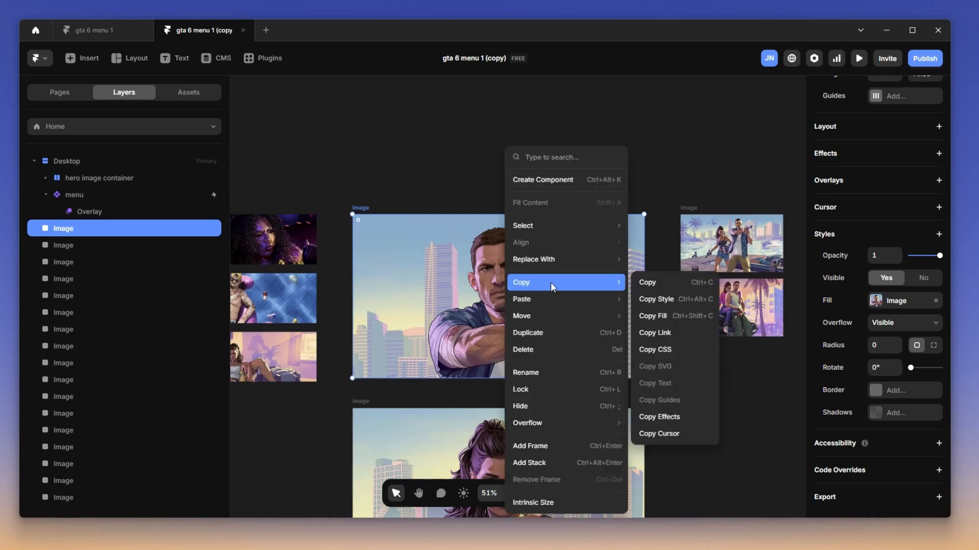
pyautogui.click(638, 281)
# Open the main_menu component from the Desktop menu's overlay and paste the copied image into Variant 1.
pyautogui.press('space')
pyautogui.moveTo(727, 359); pyautogui.dragTo(327, 332)
pyautogui.moveTo(538, 256); pyautogui.dragTo(299, 224)
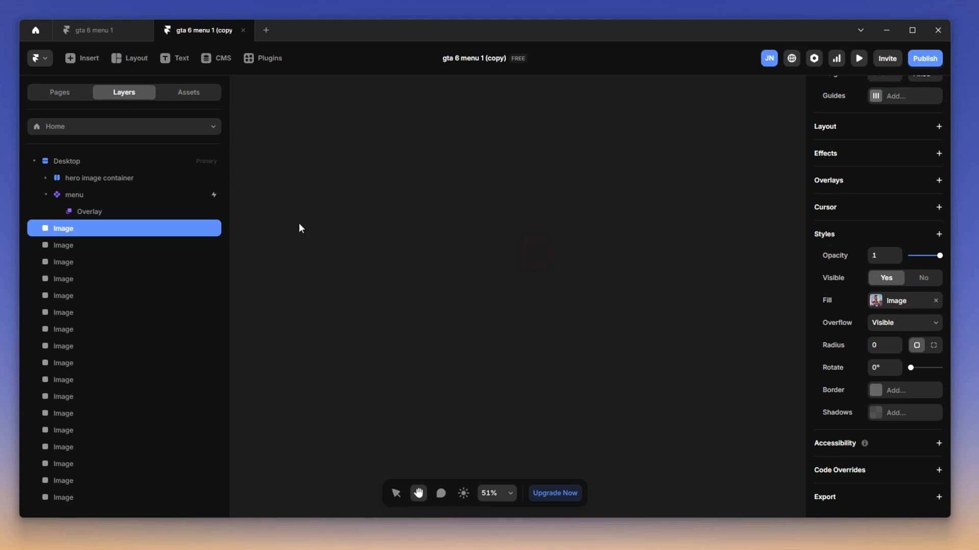
pyautogui.scroll(-3, 518, 281)
pyautogui.press('space')
pyautogui.moveTo(518, 281); pyautogui.dragTo(323, 54)
pyautogui.moveTo(448, 431); pyautogui.dragTo(742, 271)
pyautogui.click(532, 332)
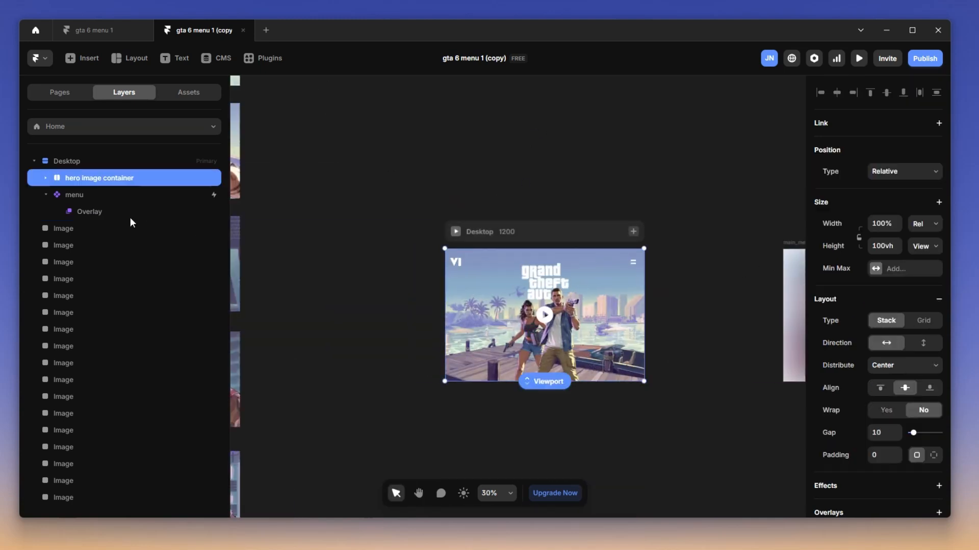
pyautogui.click(120, 197)
pyautogui.click(115, 214)
pyautogui.click(136, 231)
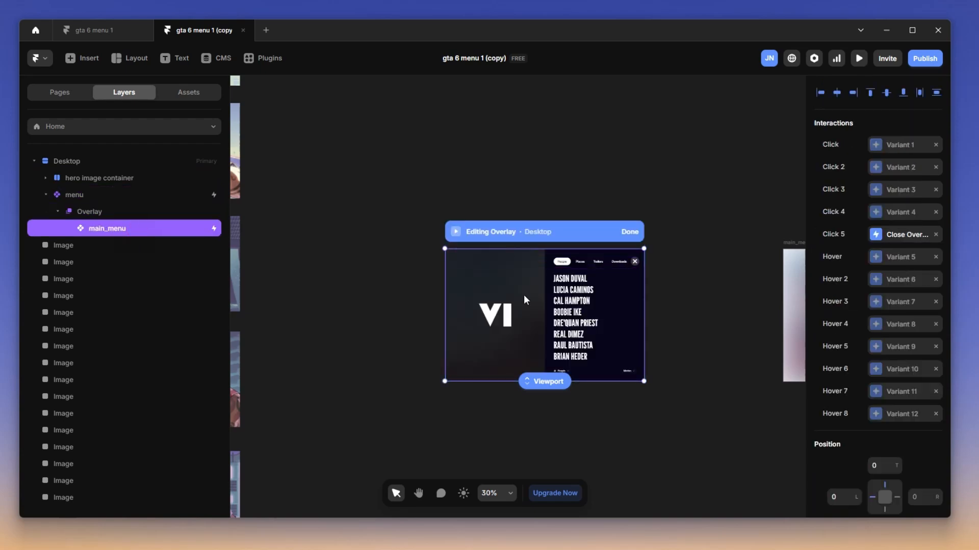
pyautogui.doubleClick(588, 328)
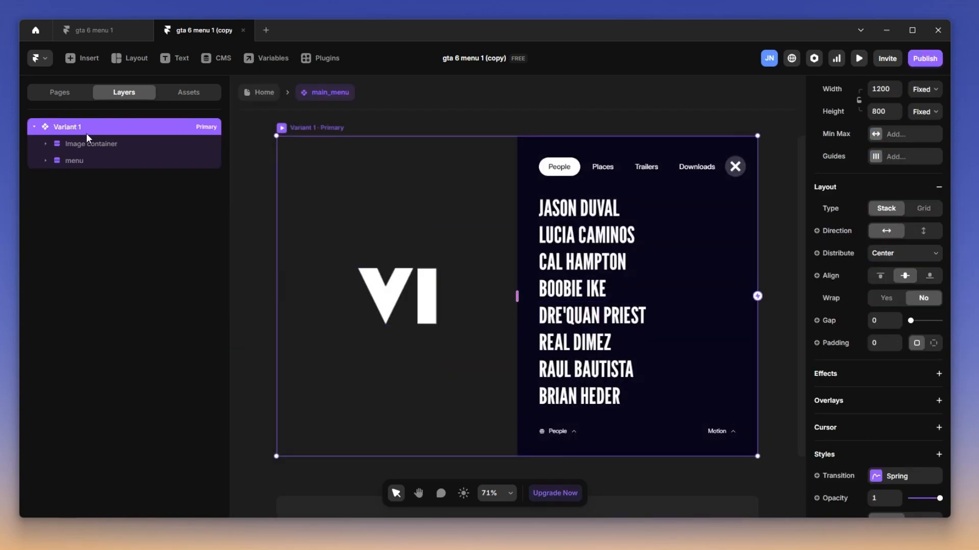
pyautogui.hotkey('ctrl', 'v')
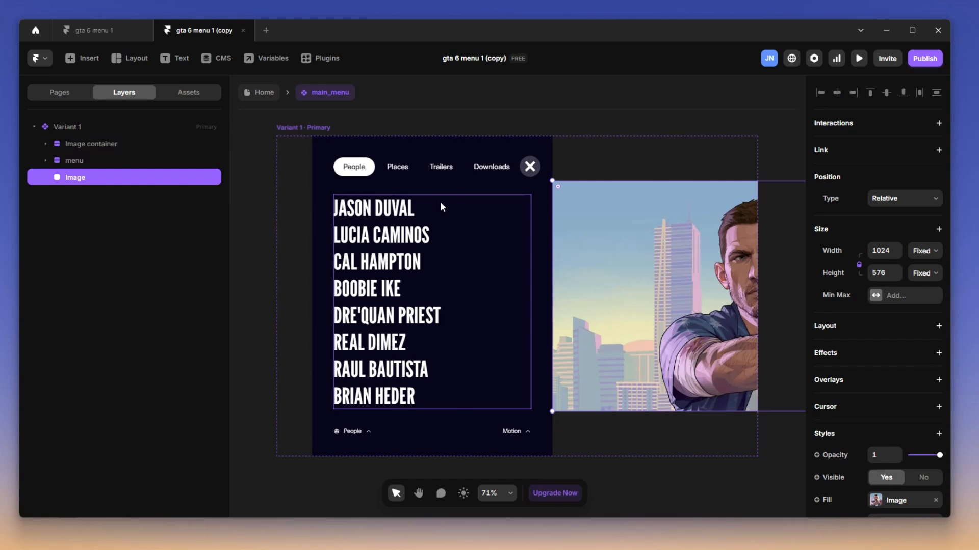
# Set the pasted image's position type to Absolute and center it horizontally in Variant 1.
pyautogui.scroll(-3, 656, 261)
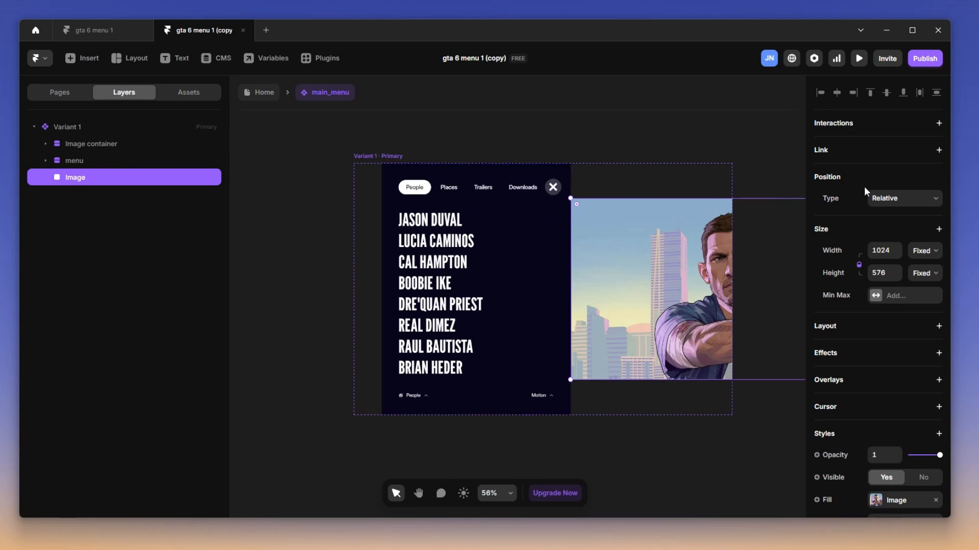
pyautogui.click(888, 198)
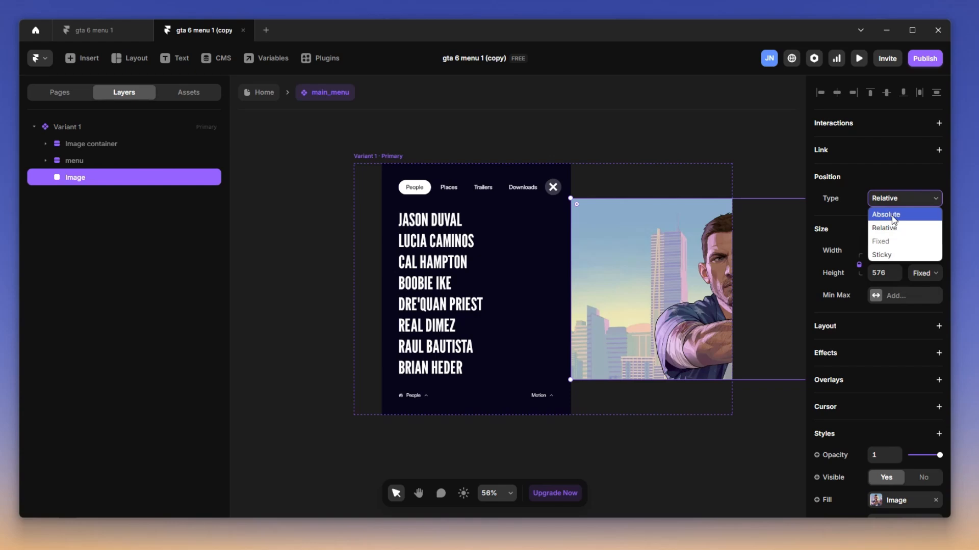
pyautogui.click(893, 218)
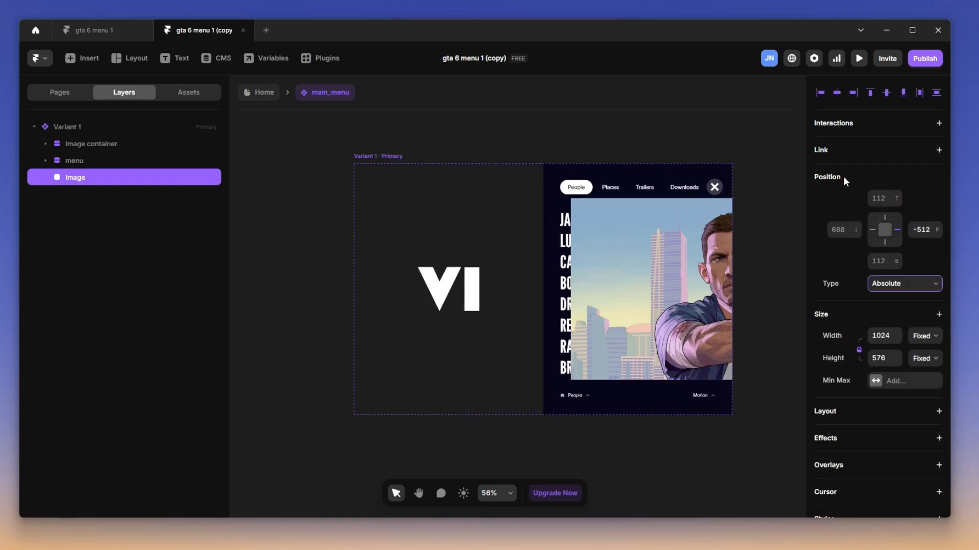
pyautogui.click(837, 94)
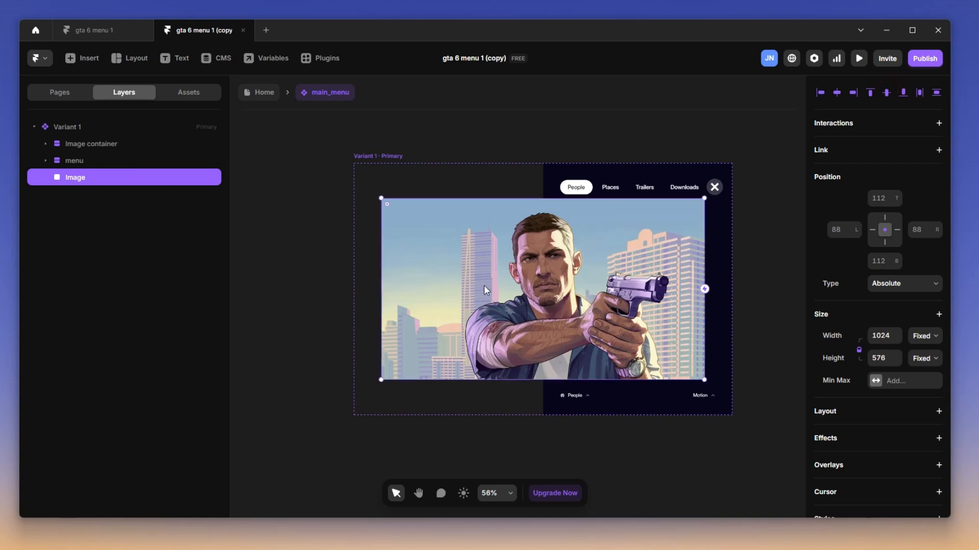
pyautogui.scroll(-3, 825, 328)
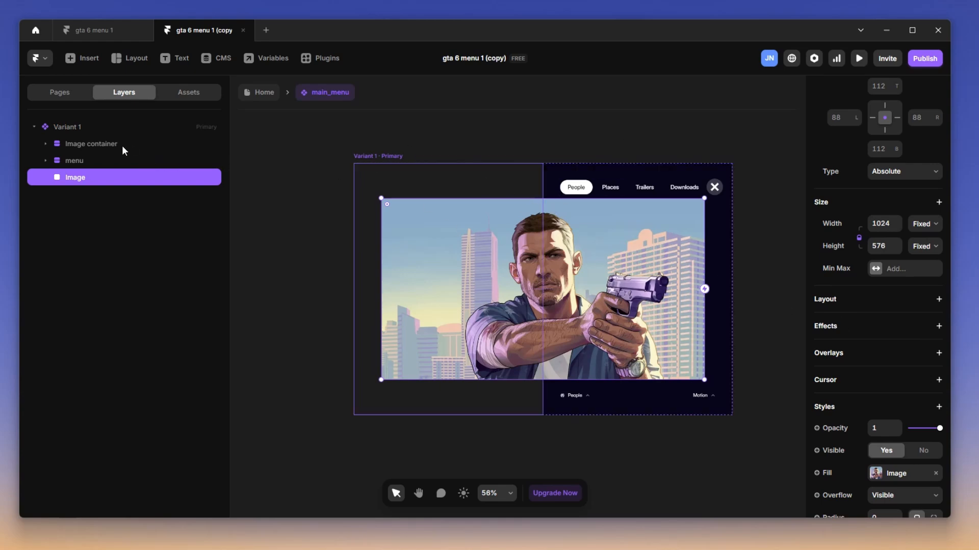
pyautogui.scroll(-4, 854, 343)
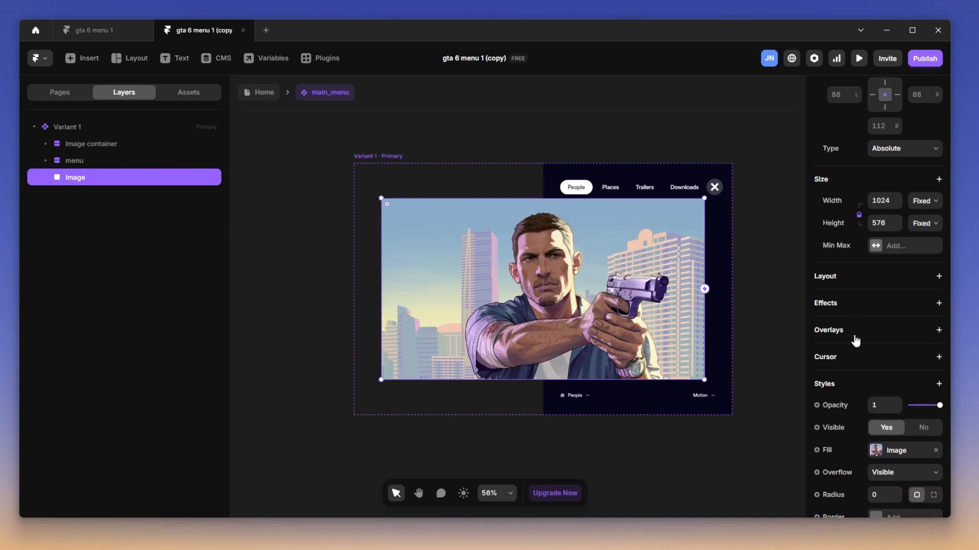
pyautogui.click(917, 417)
pyautogui.press('k')
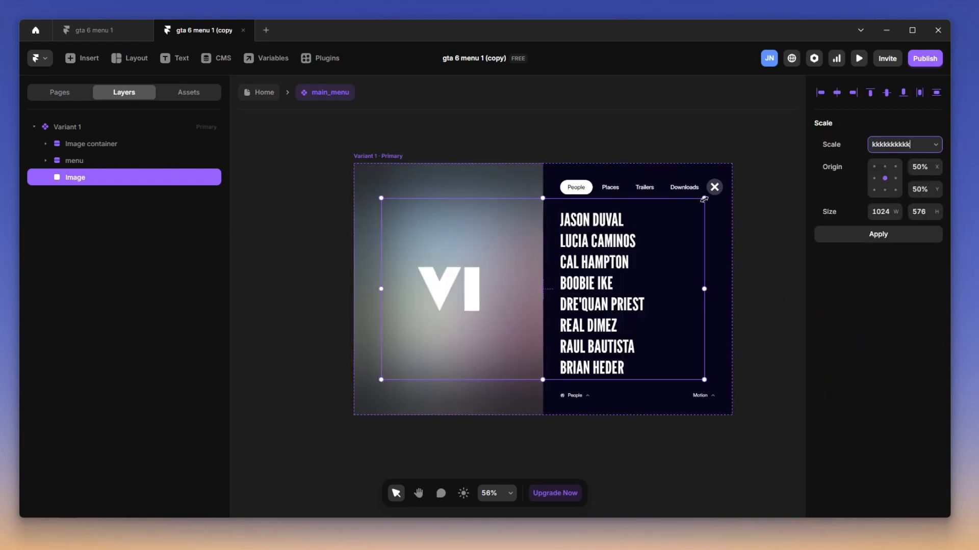
pyautogui.press('Escape')
pyautogui.hotkey('ctrl', 'z')
# Scale the pasted image up until it extends slightly past Variant 1's edges, and set its Z index to -1.
pyautogui.press('k')
pyautogui.moveTo(703, 198); pyautogui.dragTo(754, 144)
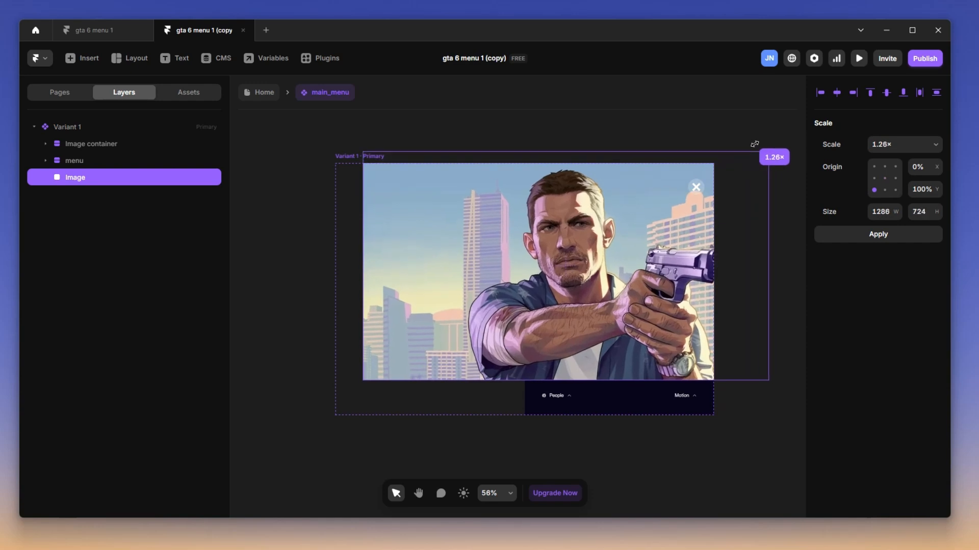
pyautogui.moveTo(729, 175); pyautogui.dragTo(794, 135)
pyautogui.press('Return')
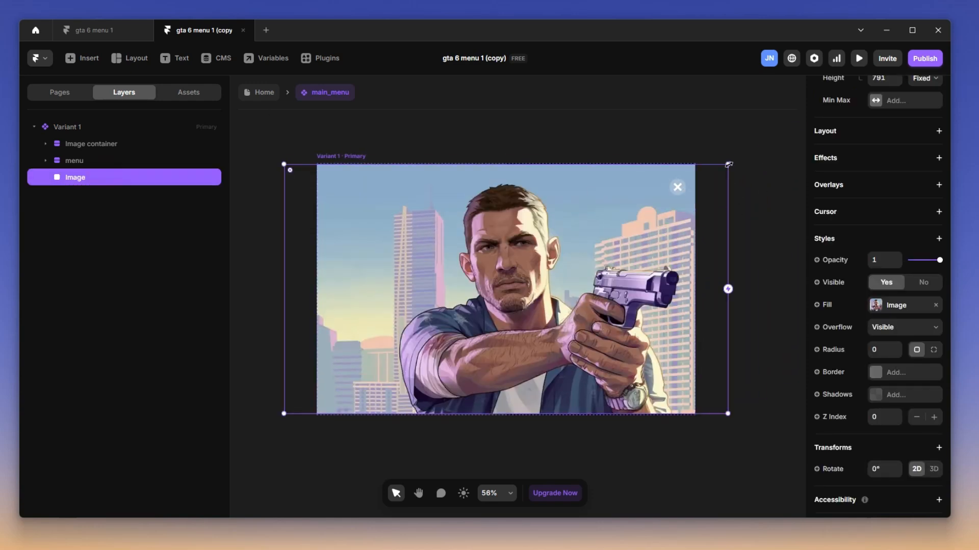
pyautogui.moveTo(733, 161); pyautogui.dragTo(739, 158)
pyautogui.moveTo(282, 415); pyautogui.dragTo(276, 418)
pyautogui.scroll(-1, 916, 359)
pyautogui.click(917, 360)
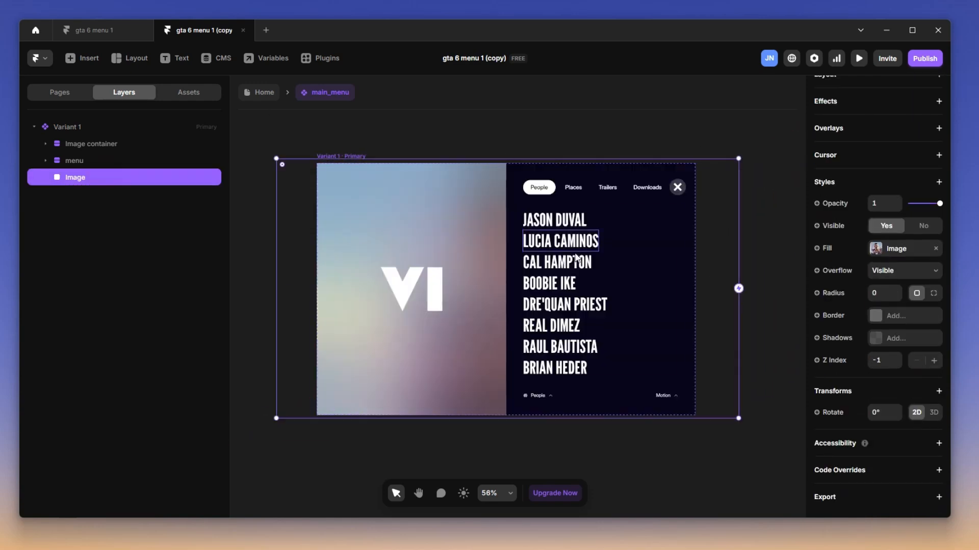
# Hide the image layer of the man aiming a pistol in Variant 1.
pyautogui.scroll(-4, 399, 207)
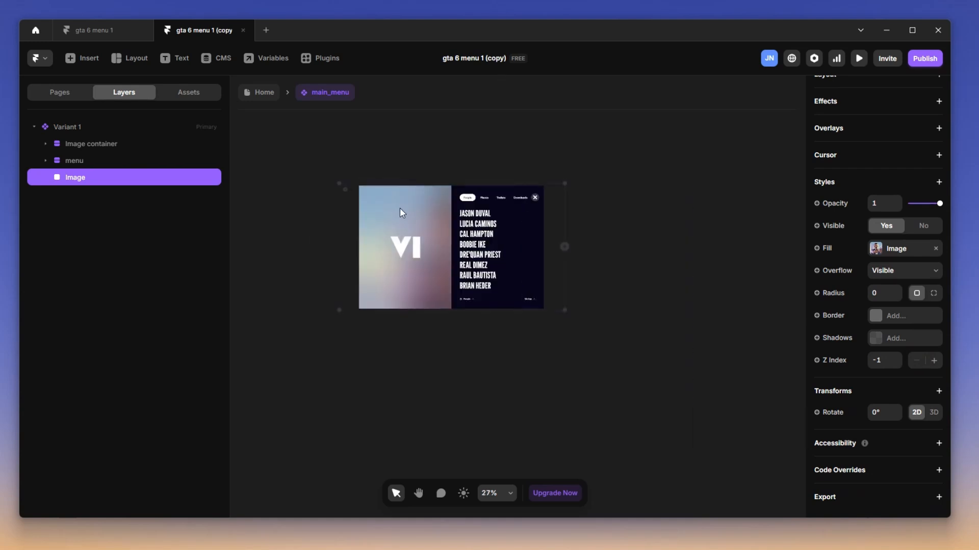
pyautogui.scroll(1, 421, 285)
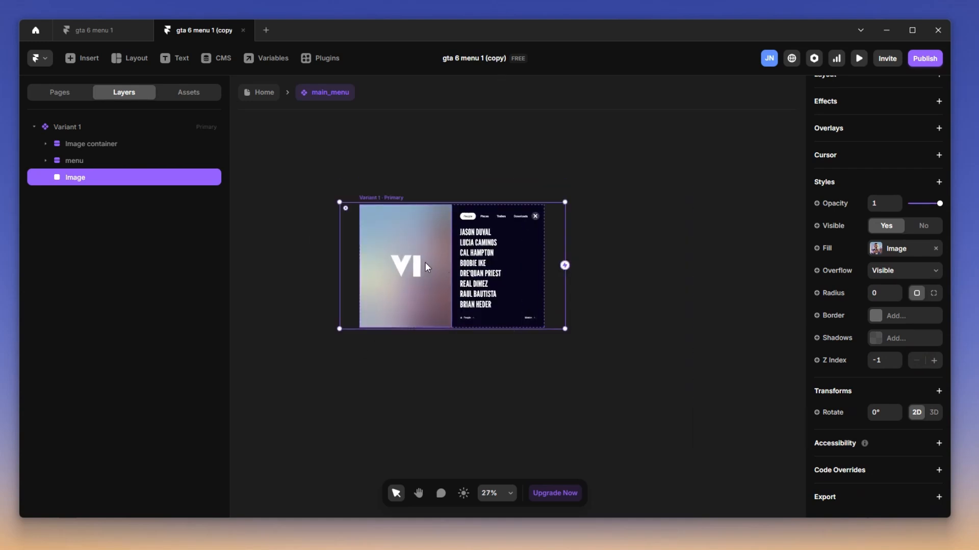
pyautogui.rightClick(171, 183)
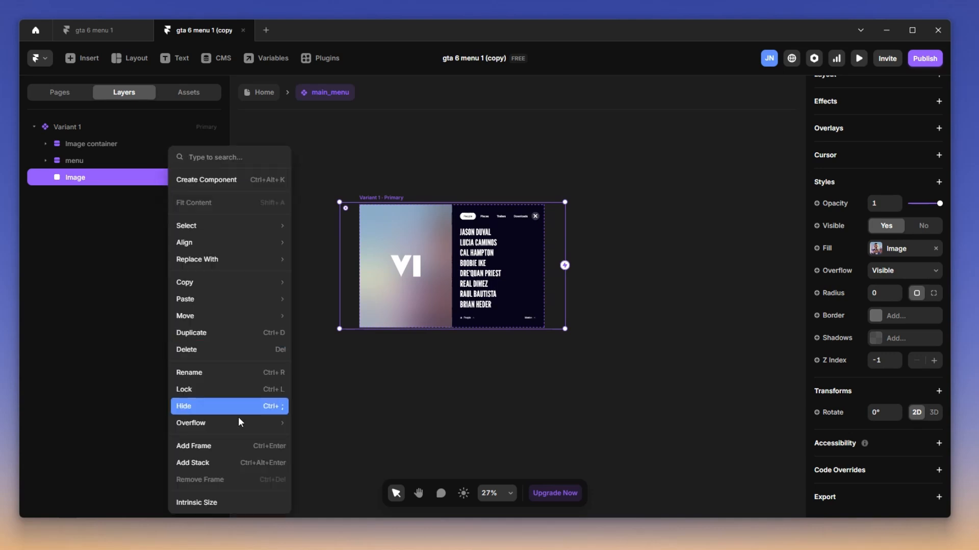
pyautogui.click(248, 408)
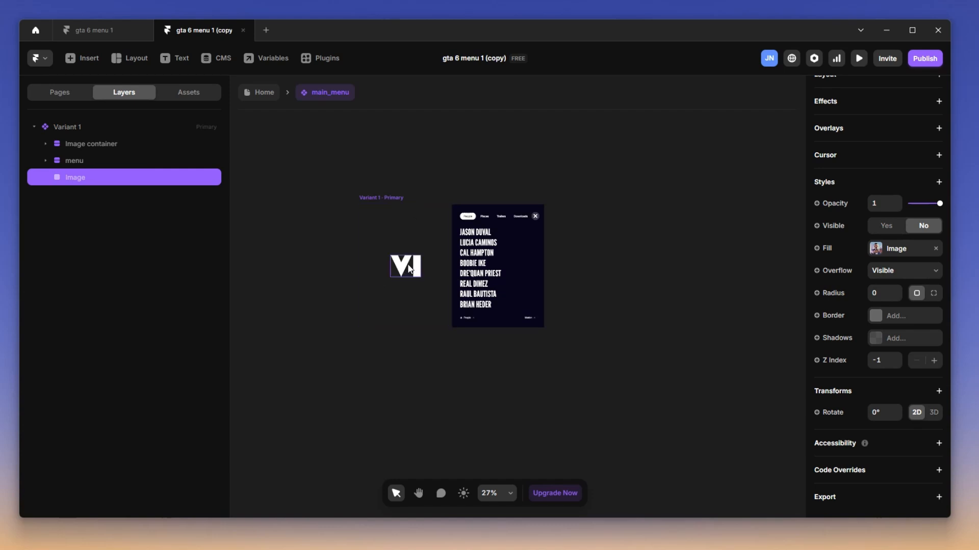
# Add a second variant to main_menu based on Variant 1 and make its hidden image layer visible.
pyautogui.click(399, 199)
pyautogui.click(618, 249)
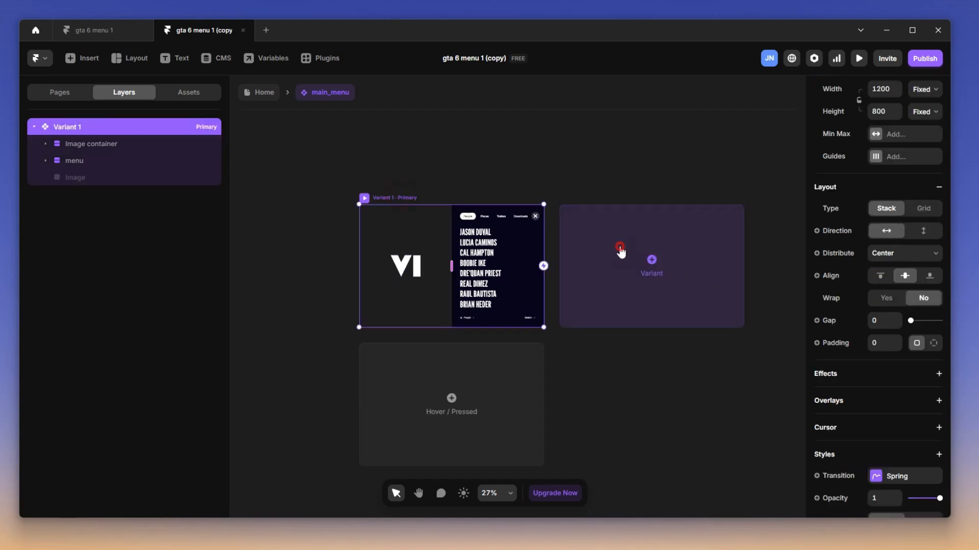
pyautogui.click(98, 240)
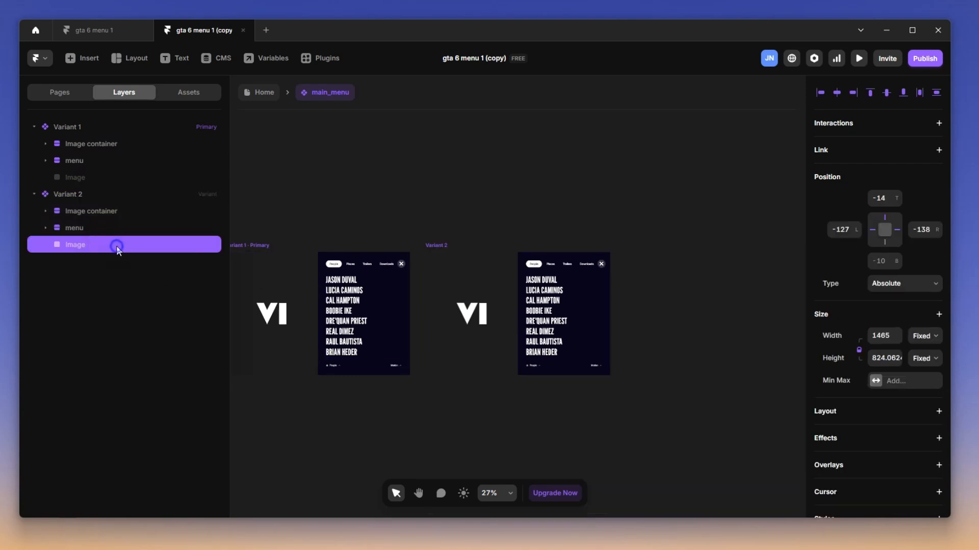
pyautogui.rightClick(117, 246)
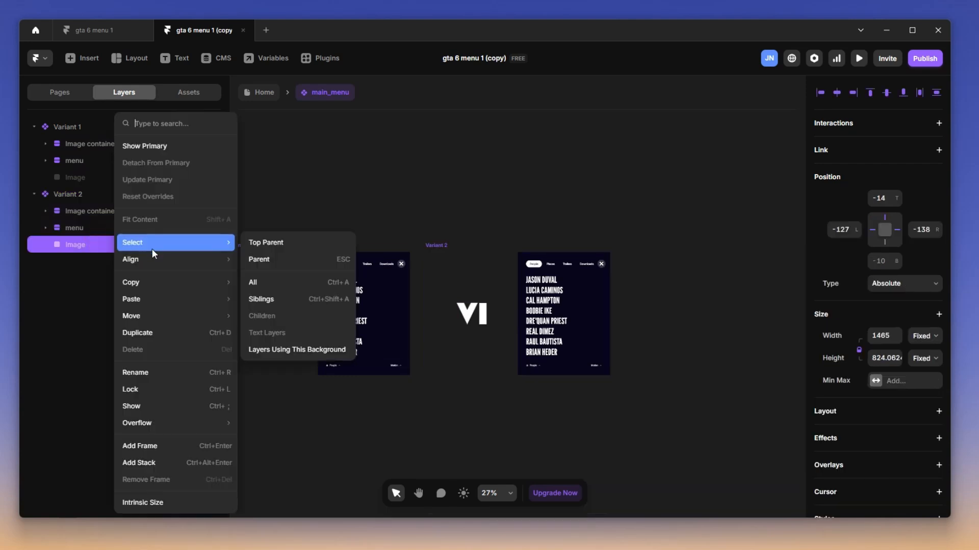
pyautogui.click(181, 411)
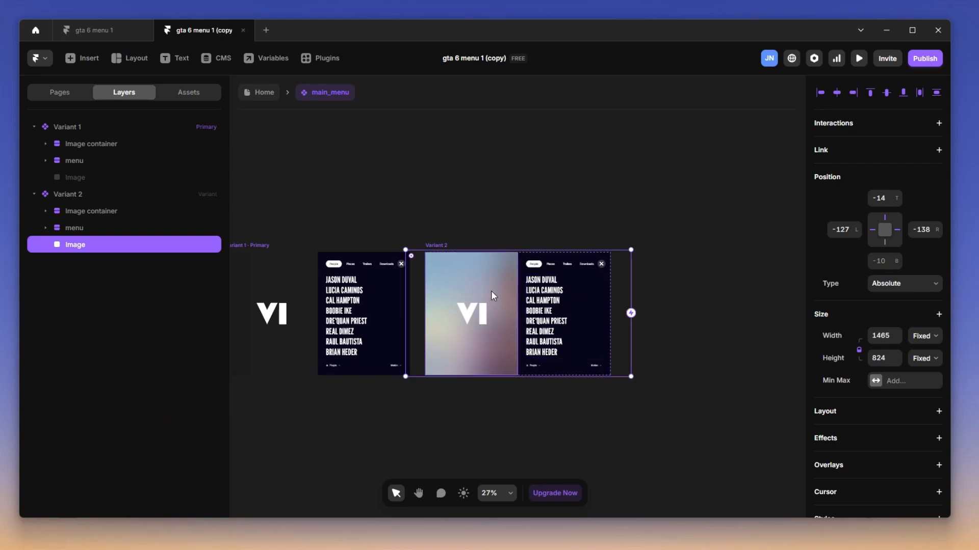
# Set the background blur of Variant 2's Image container to 0.
pyautogui.scroll(2, 487, 290)
pyautogui.moveTo(421, 236); pyautogui.dragTo(456, 232)
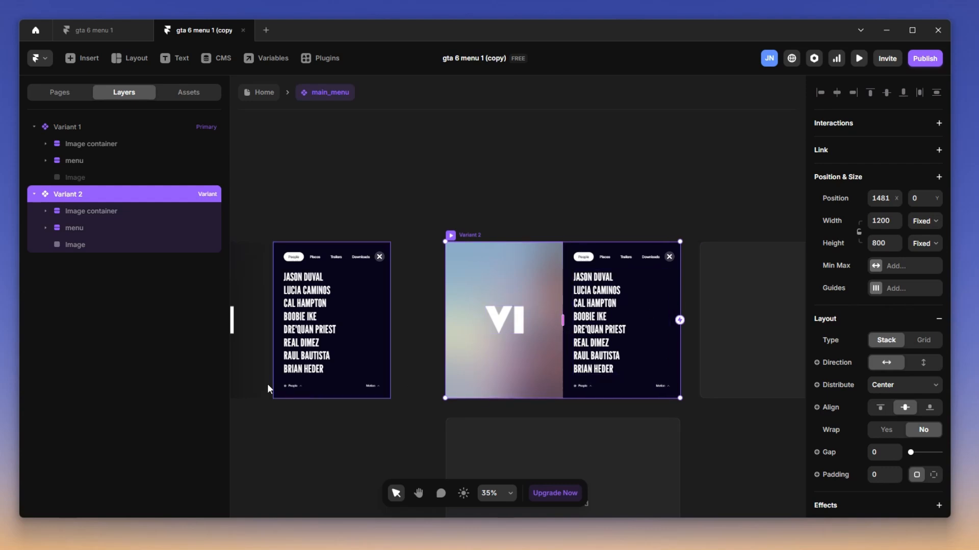
pyautogui.click(103, 245)
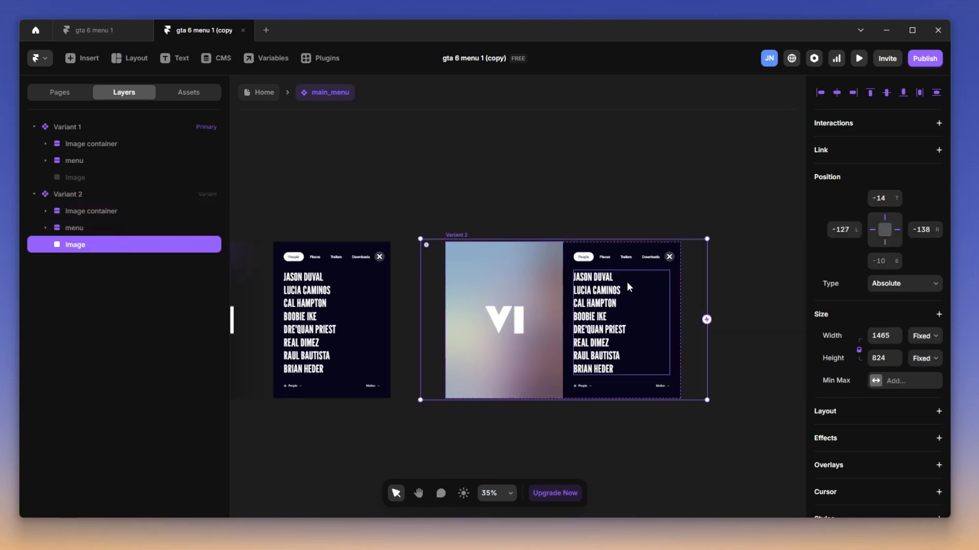
pyautogui.click(110, 216)
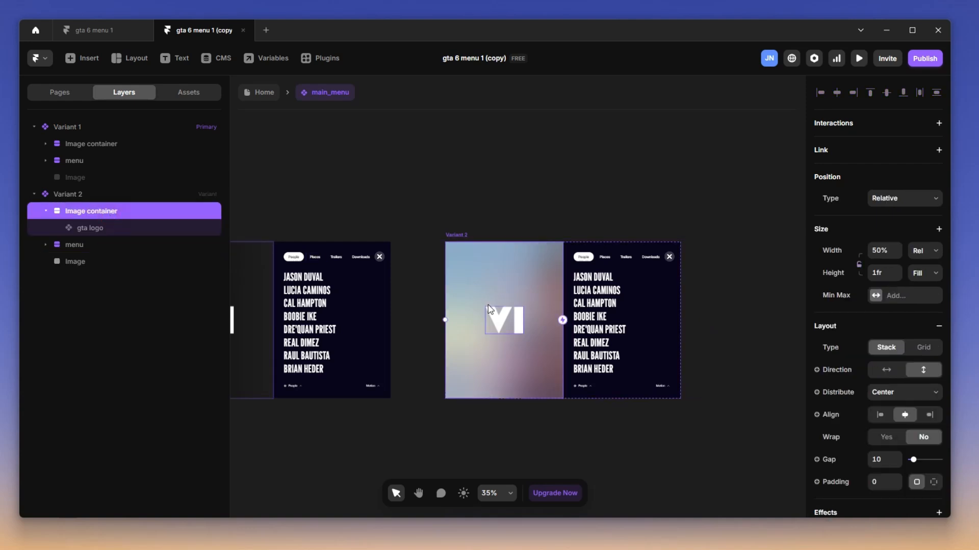
pyautogui.scroll(-4, 884, 410)
pyautogui.scroll(-3, 922, 468)
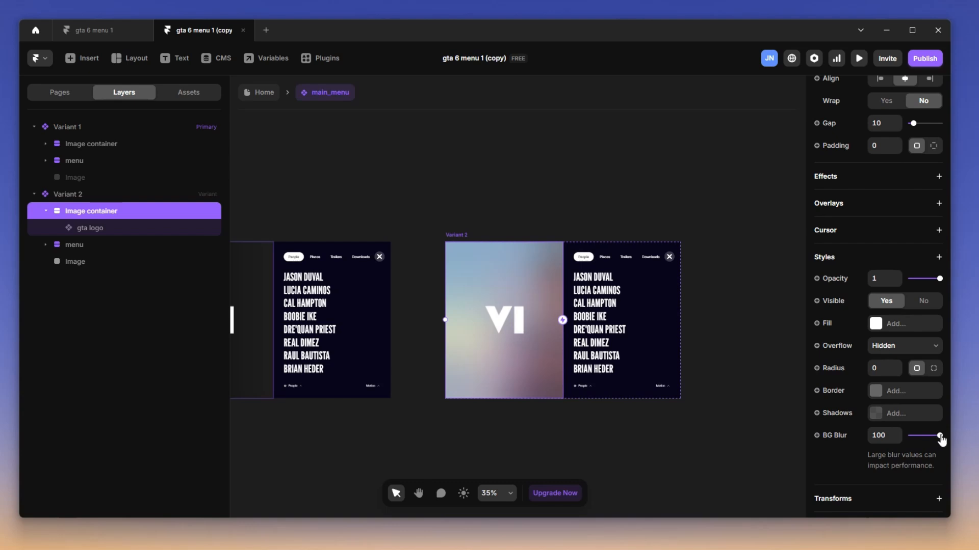
pyautogui.moveTo(940, 439); pyautogui.dragTo(910, 437)
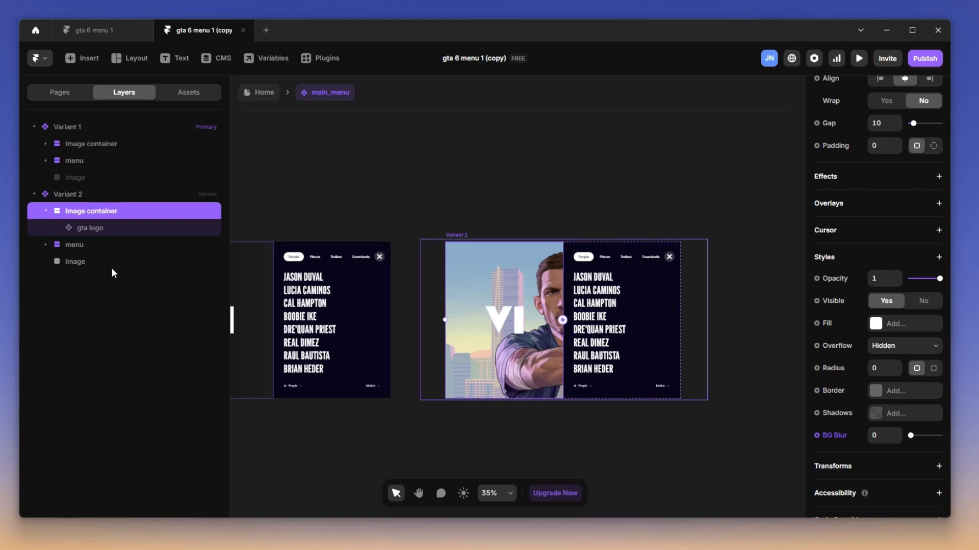
# Hide the gta logo inside Variant 2's Image container.
pyautogui.click(109, 230)
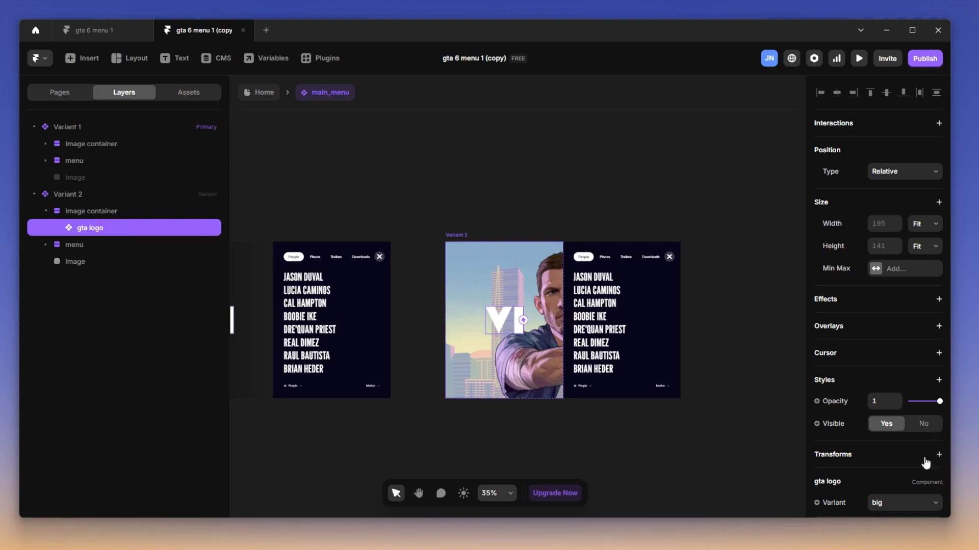
pyautogui.scroll(-2, 903, 434)
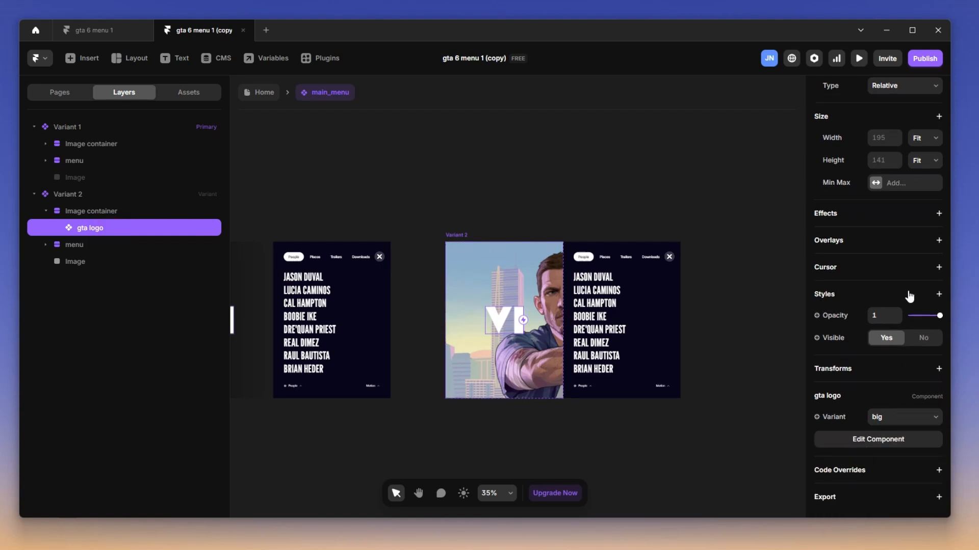
pyautogui.click(926, 338)
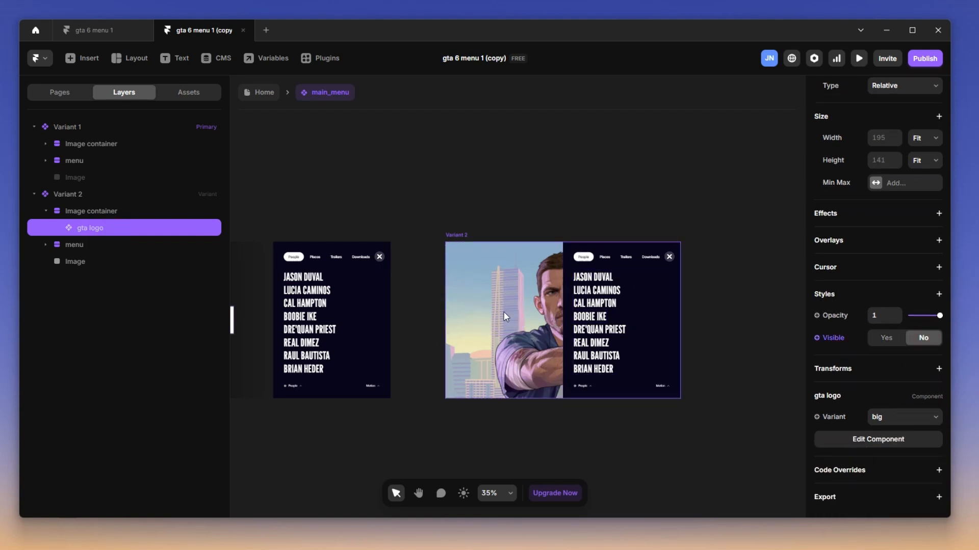
# Scale Variant 2's image down to about 1413 by 795 and align it with the variant's bottom edge.
pyautogui.scroll(10, 503, 312)
pyautogui.scroll(-10, 503, 311)
pyautogui.scroll(-1, 561, 352)
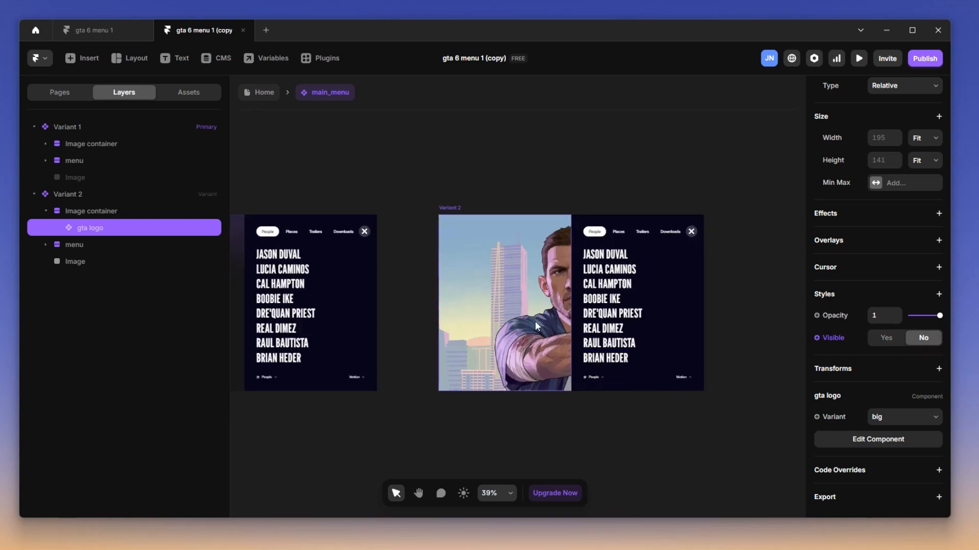
pyautogui.click(95, 261)
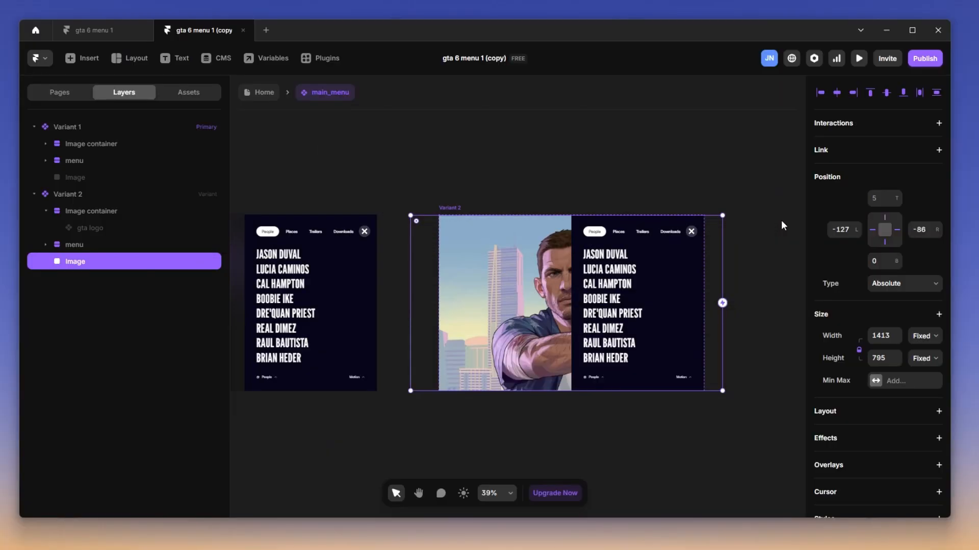
# Try a Scroll Transform effect with the Layer in View trigger on Variant 2's image and remove it.
pyautogui.scroll(-5, 882, 258)
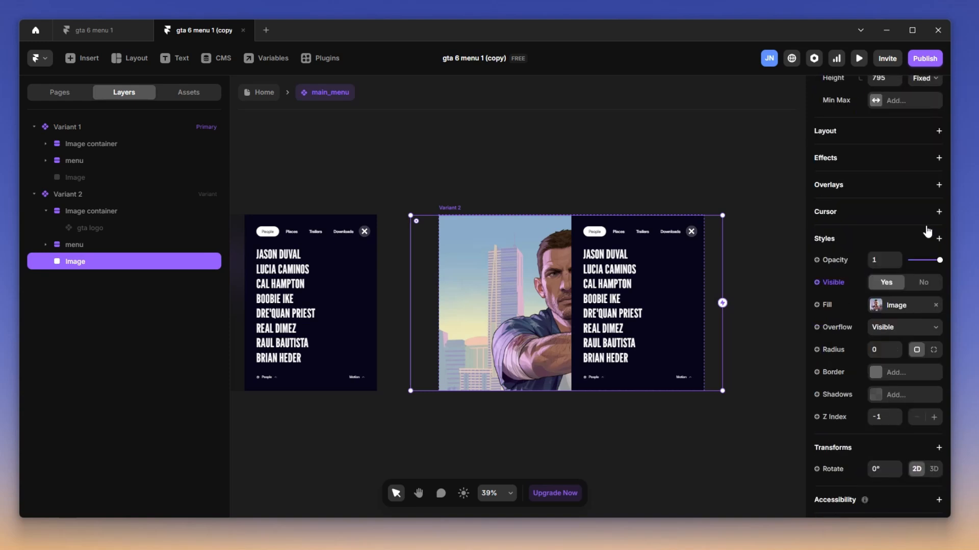
pyautogui.scroll(1, 912, 229)
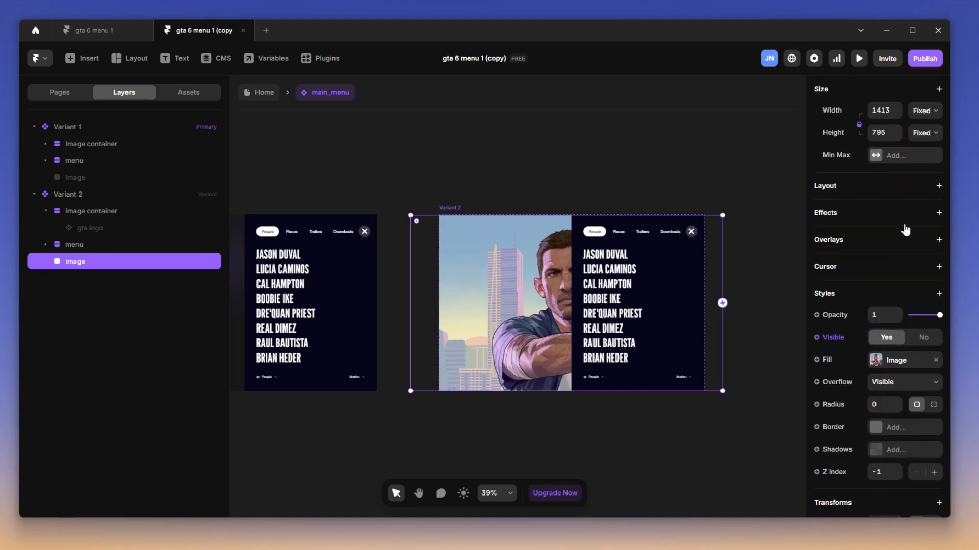
pyautogui.click(939, 214)
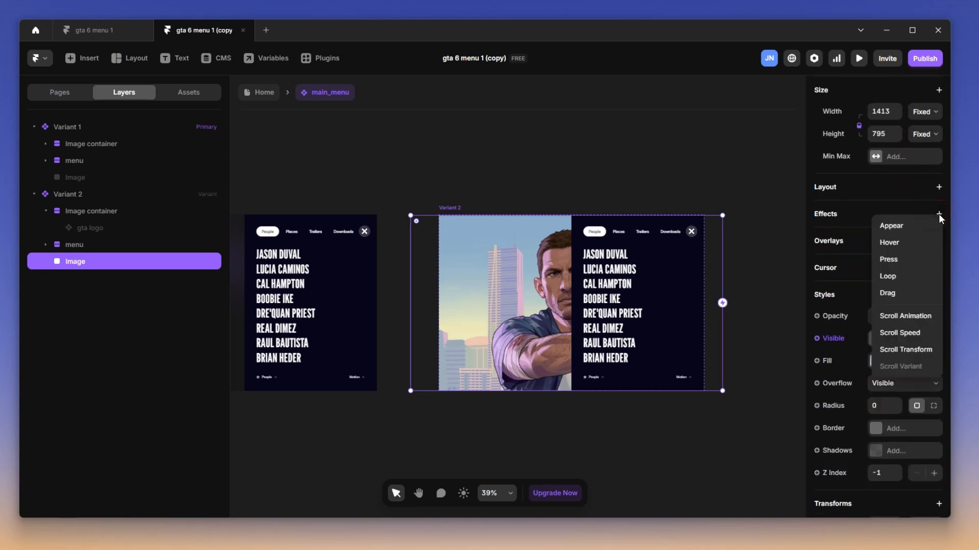
pyautogui.click(920, 351)
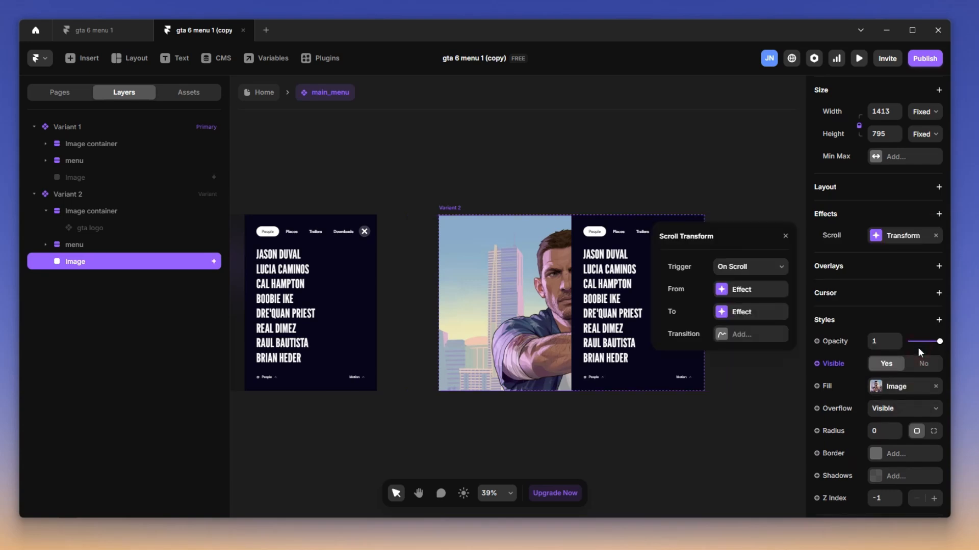
pyautogui.click(774, 274)
pyautogui.click(774, 297)
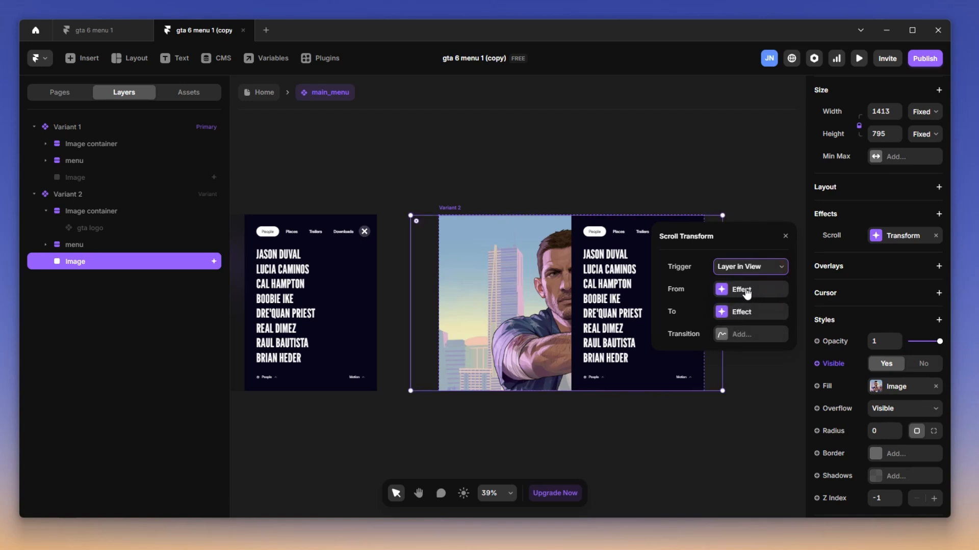
pyautogui.click(881, 242)
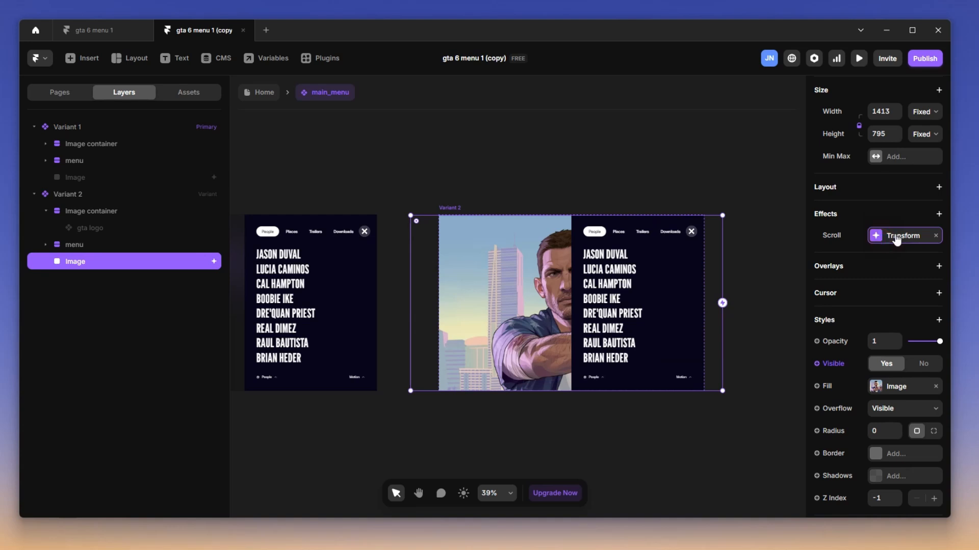
pyautogui.click(936, 239)
# Add a Scroll Animation effect triggered by Layer in View to Variant 2's image, with Enter & Exit opacity 1.
pyautogui.click(939, 214)
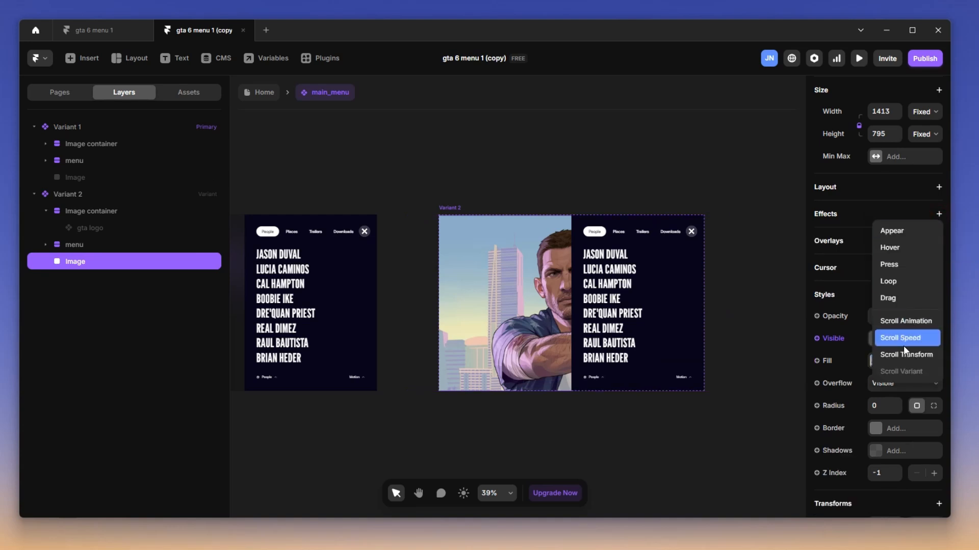
pyautogui.click(913, 322)
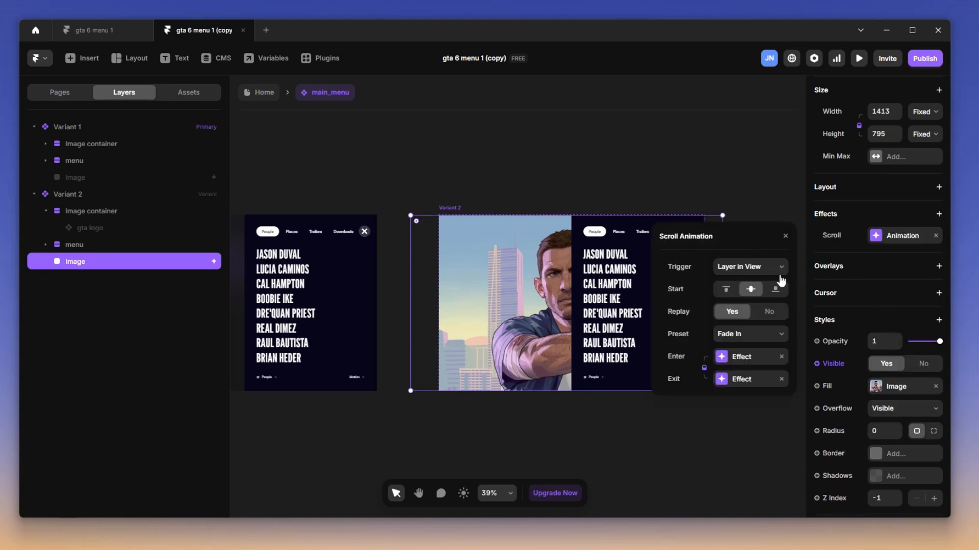
pyautogui.click(748, 266)
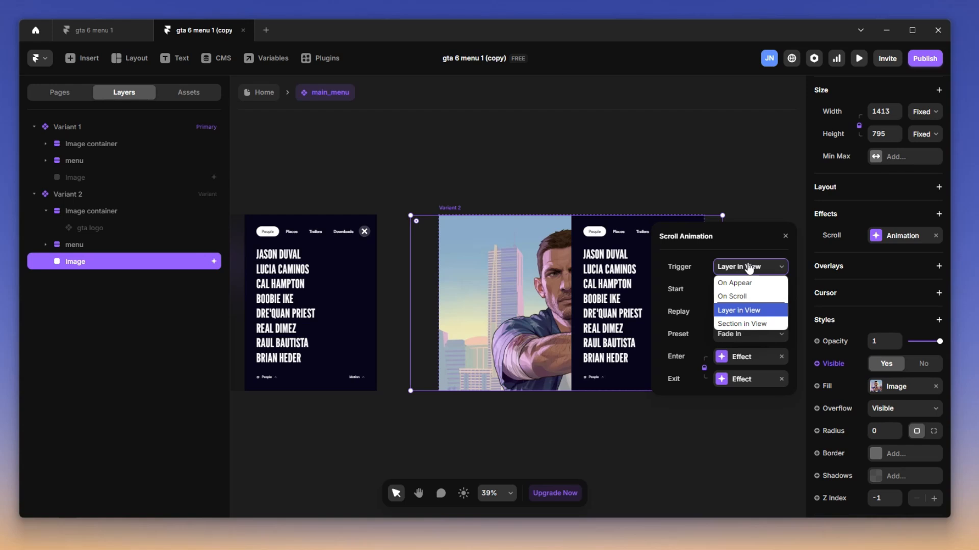
pyautogui.click(745, 271)
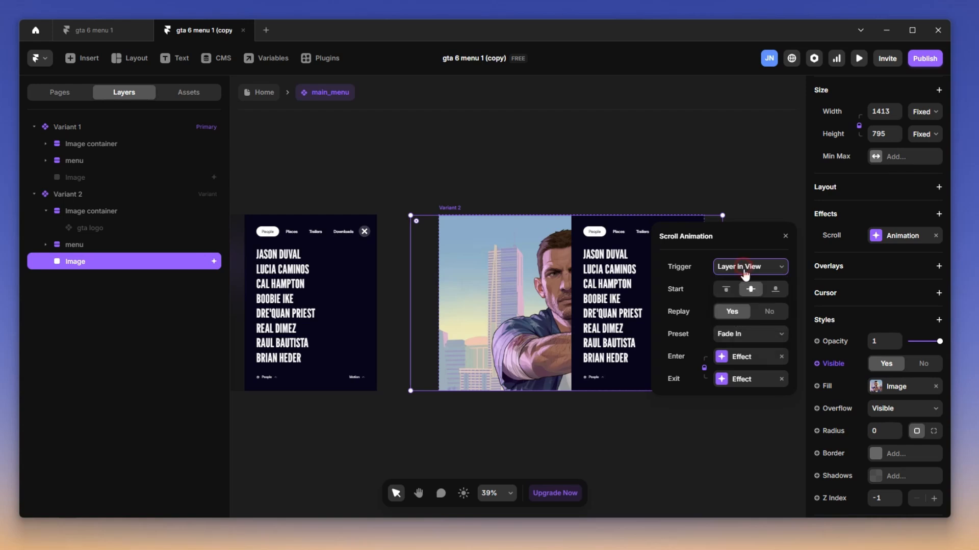
pyautogui.click(753, 291)
pyautogui.click(742, 357)
pyautogui.click(733, 269)
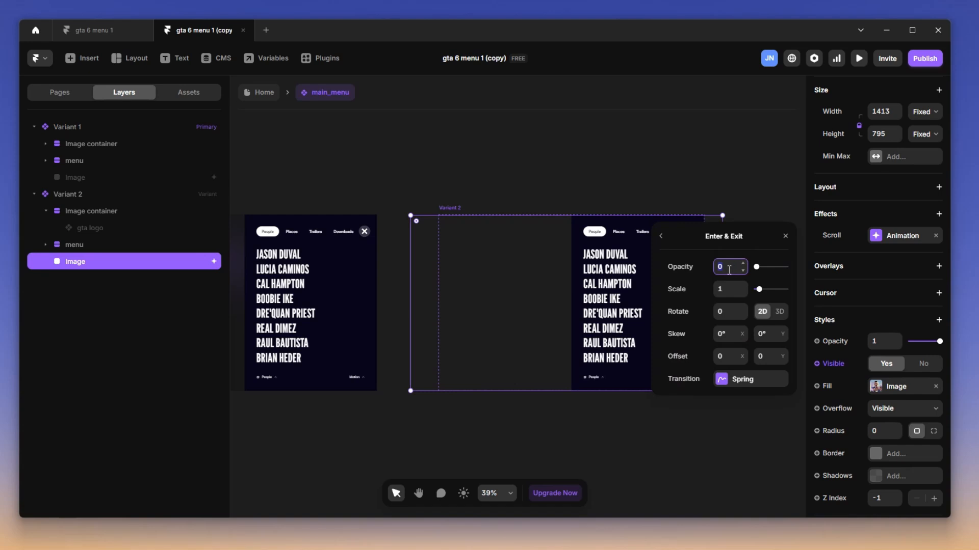
pyautogui.press('Return')
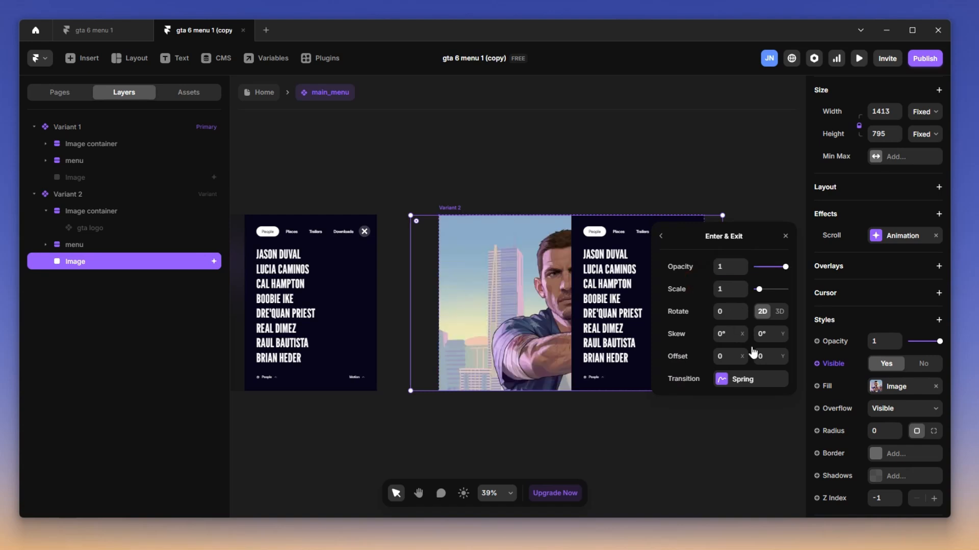
# Base the Enter & Exit spring transition on physics, with stiffness 1 and damping 10.
pyautogui.click(727, 386)
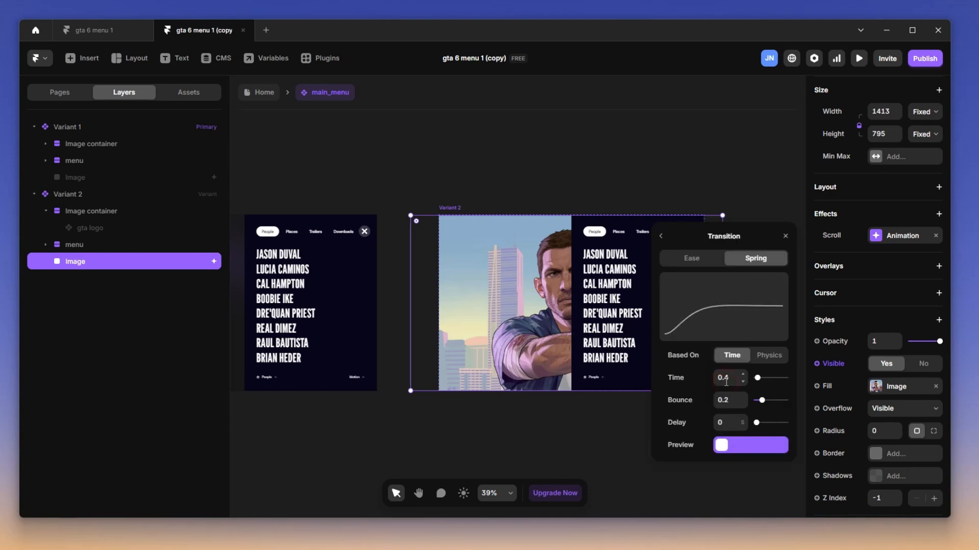
pyautogui.click(768, 356)
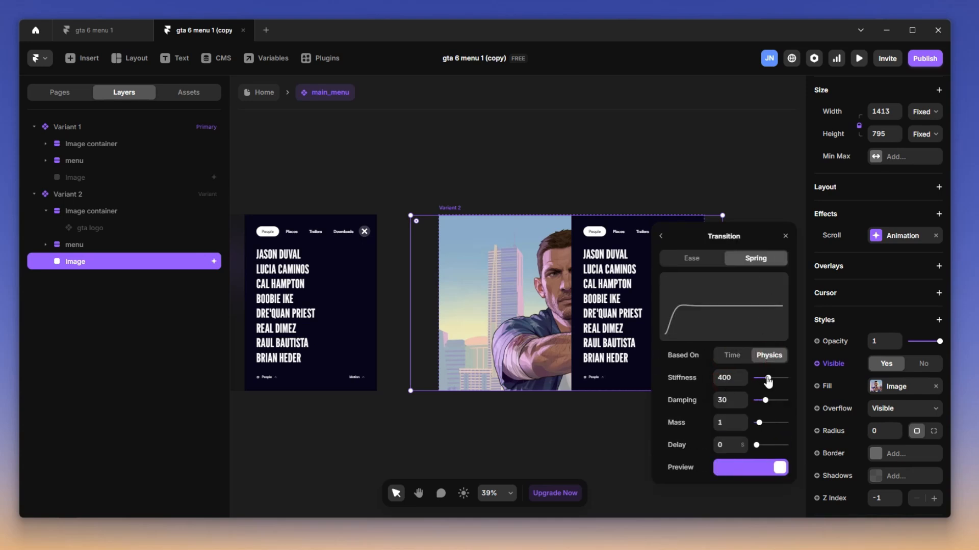
pyautogui.moveTo(765, 377); pyautogui.dragTo(755, 378)
pyautogui.moveTo(755, 378); pyautogui.dragTo(751, 379)
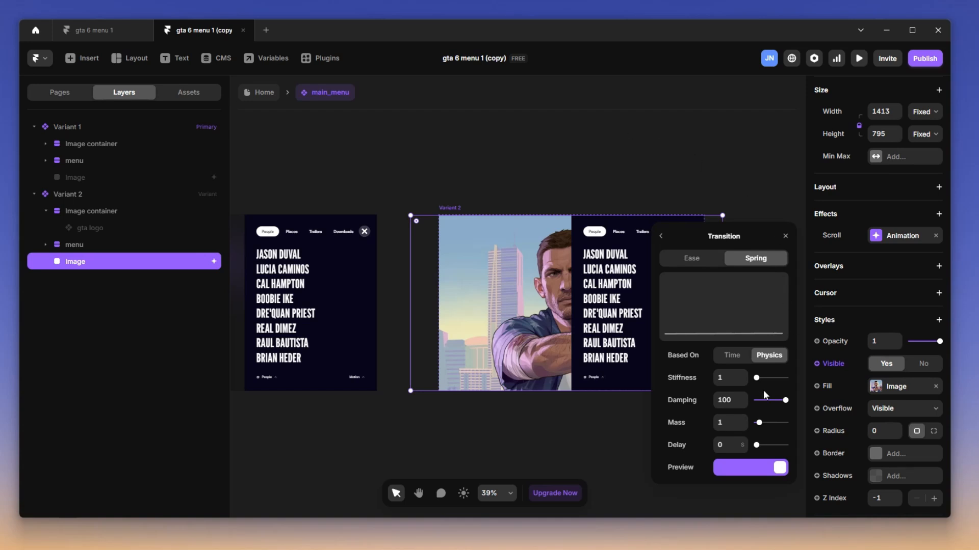
pyautogui.click(735, 401)
pyautogui.click(726, 381)
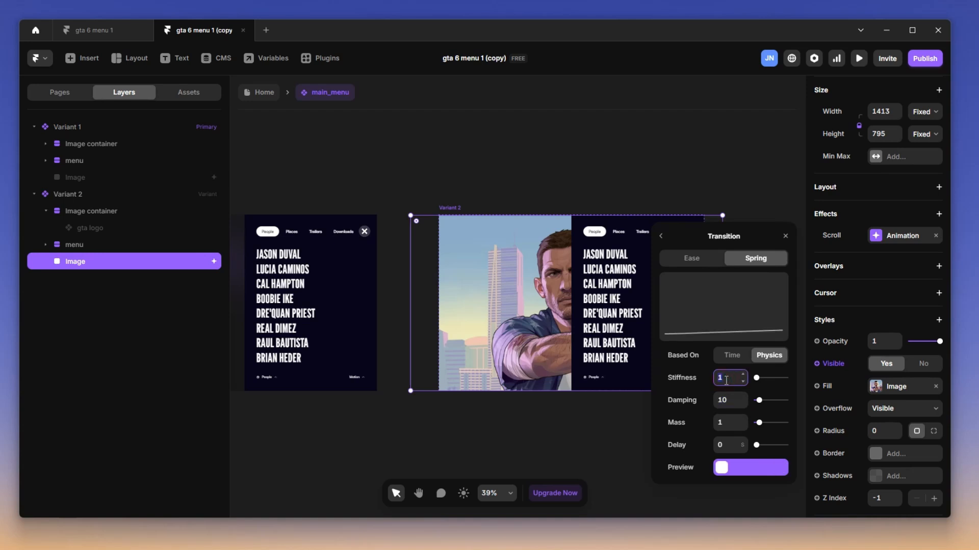
pyautogui.click(688, 395)
pyautogui.click(660, 234)
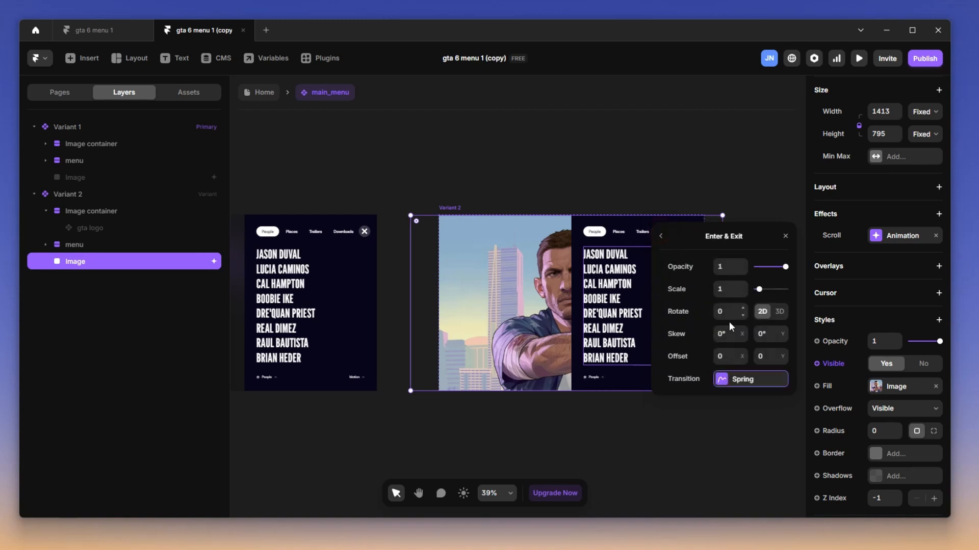
# Set the Enter & Exit effect's horizontal offset to 127 for Variant 2's image and leave the effect settings.
pyautogui.moveTo(742, 353); pyautogui.dragTo(768, 281)
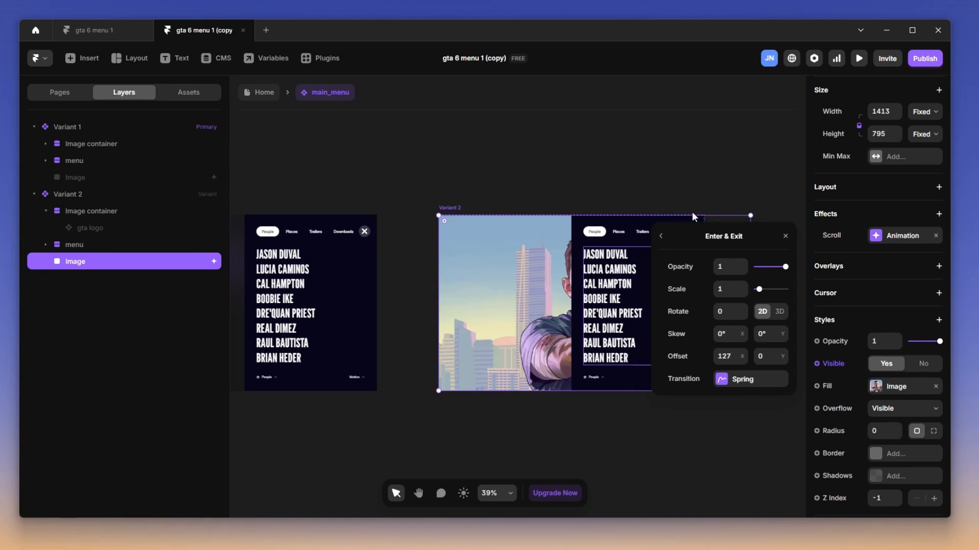
pyautogui.click(785, 237)
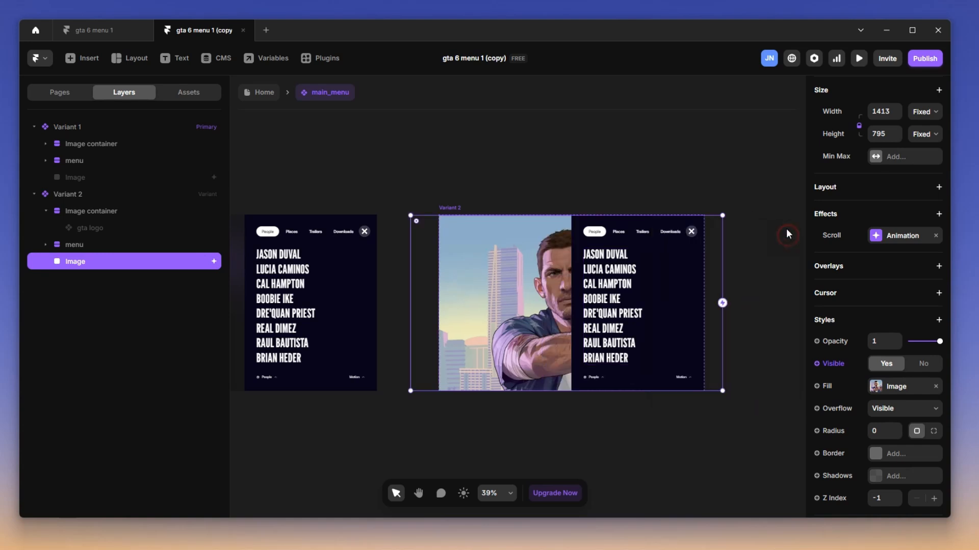
pyautogui.click(557, 145)
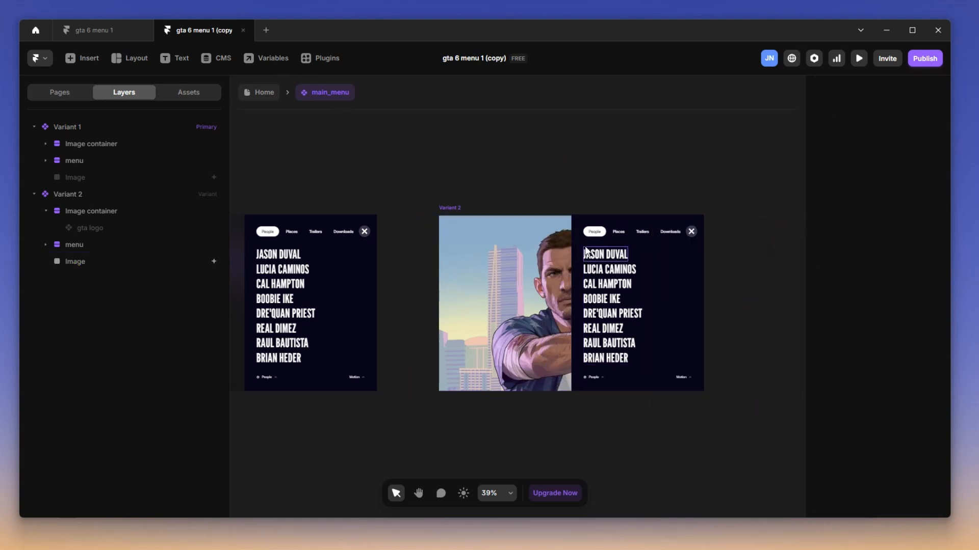
# Replace the Hover interaction on Variant 1's jason entry with a Mouse Enter transition to Variant 2.
pyautogui.press('h')
pyautogui.moveTo(518, 182); pyautogui.dragTo(674, 182)
pyautogui.moveTo(540, 172); pyautogui.dragTo(553, 173)
pyautogui.keyDown('ctrl'); pyautogui.click(504, 266); pyautogui.keyUp('ctrl')
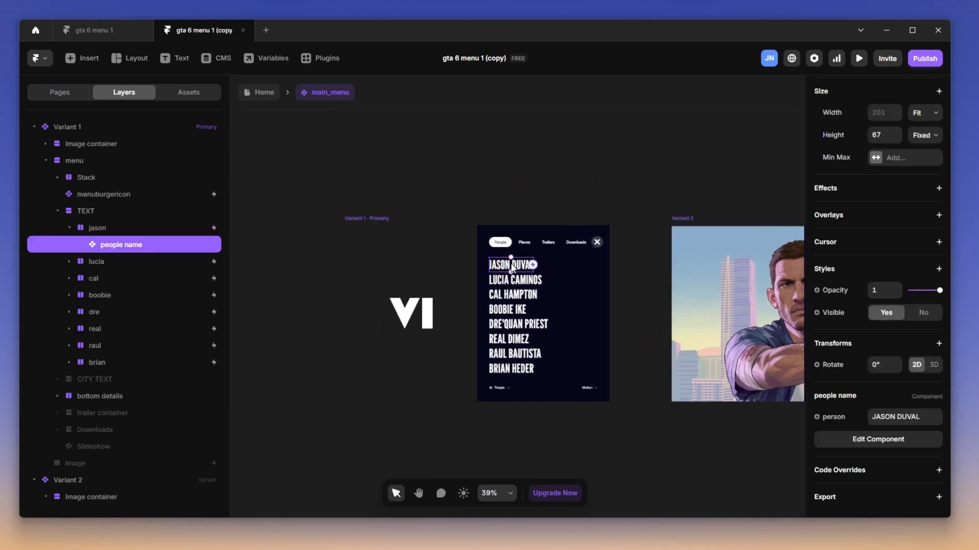
pyautogui.click(123, 227)
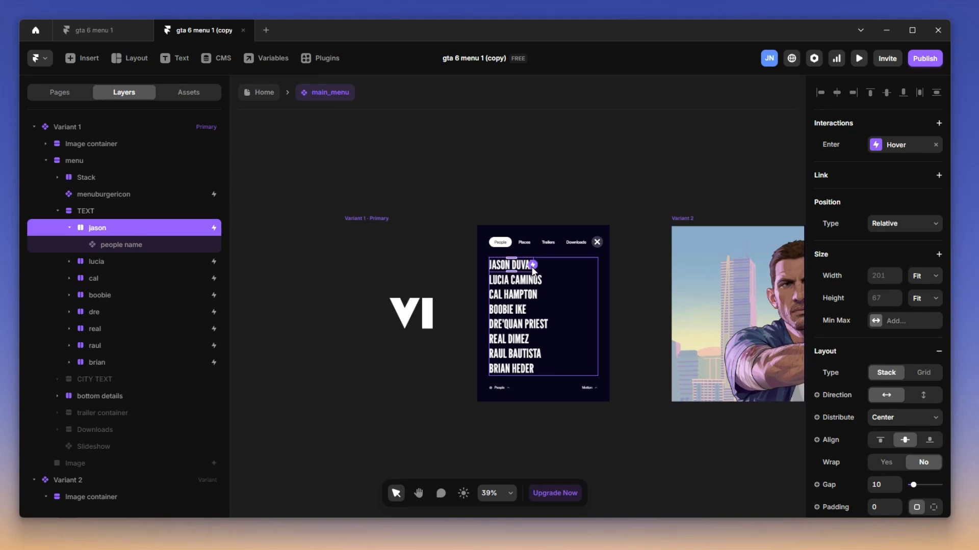
pyautogui.scroll(3, 533, 269)
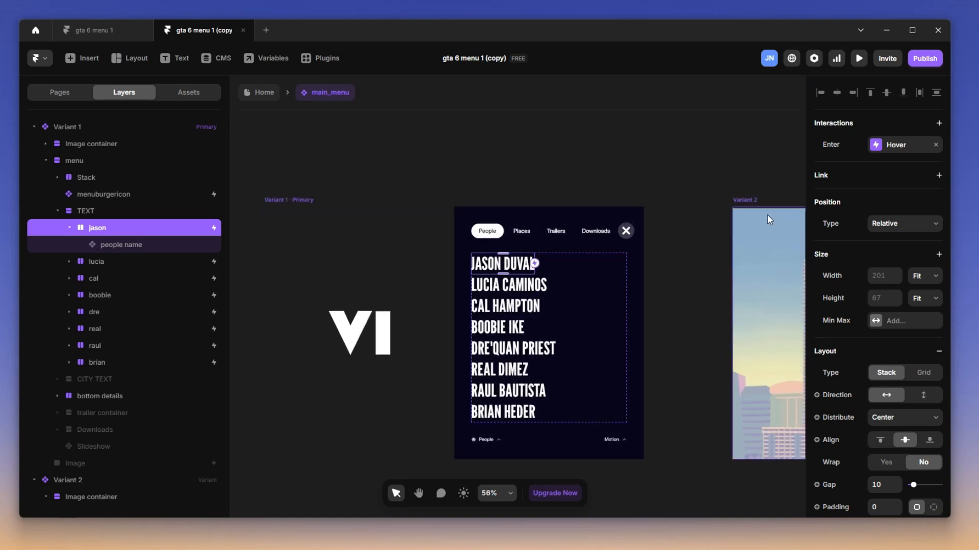
pyautogui.scroll(-3, 456, 301)
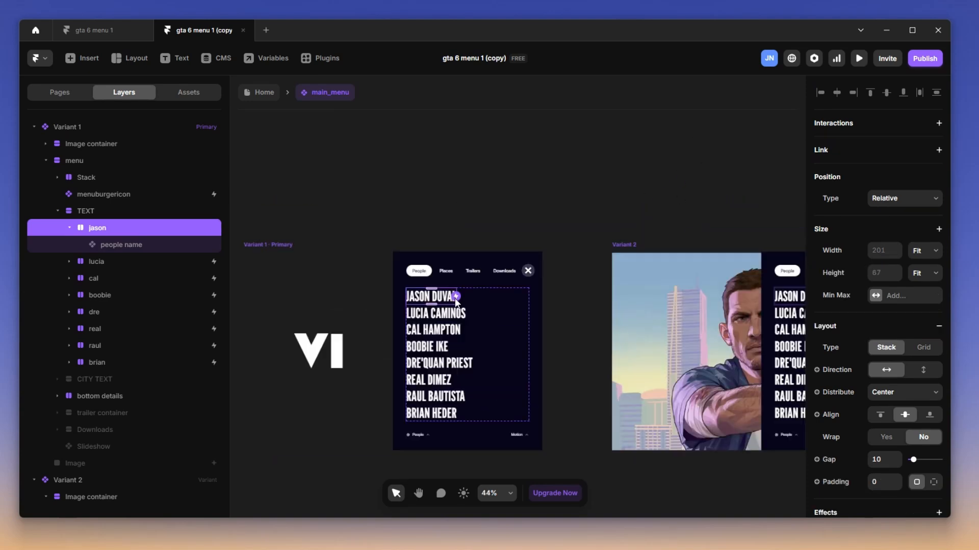
pyautogui.moveTo(456, 300); pyautogui.dragTo(661, 266)
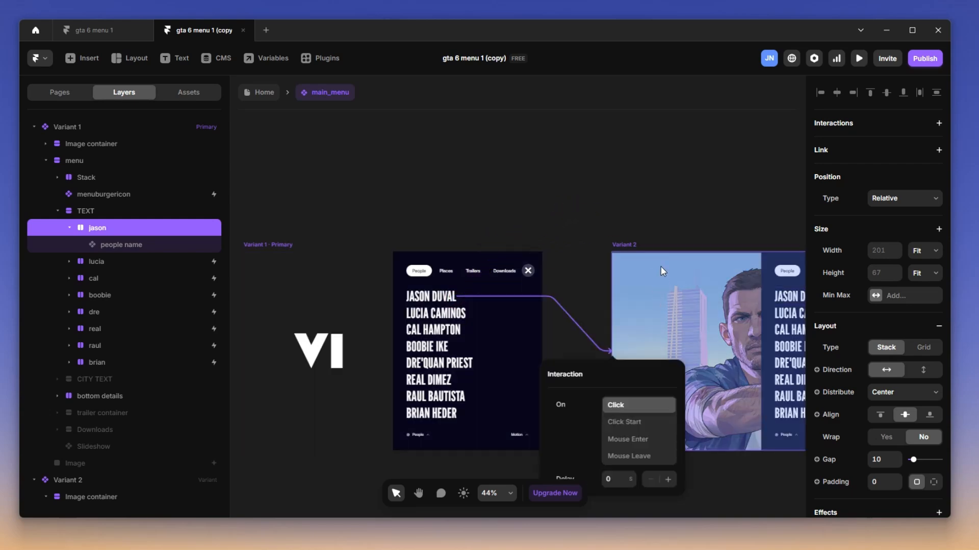
pyautogui.click(643, 441)
pyautogui.click(646, 164)
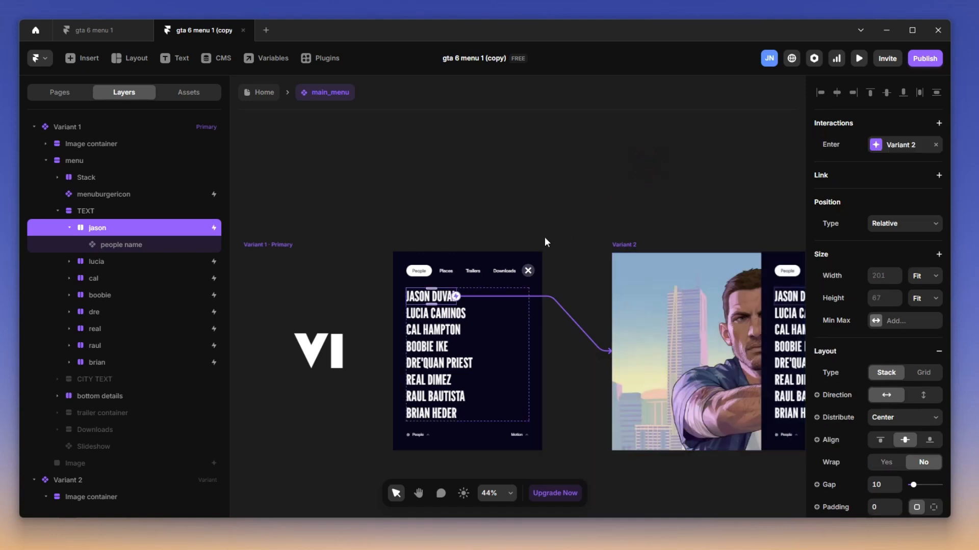
# Preview Variant 1, test the image reveal by pointing at JASON DUVAL, and return to the canvas.
pyautogui.press('space')
pyautogui.moveTo(513, 197); pyautogui.dragTo(555, 158)
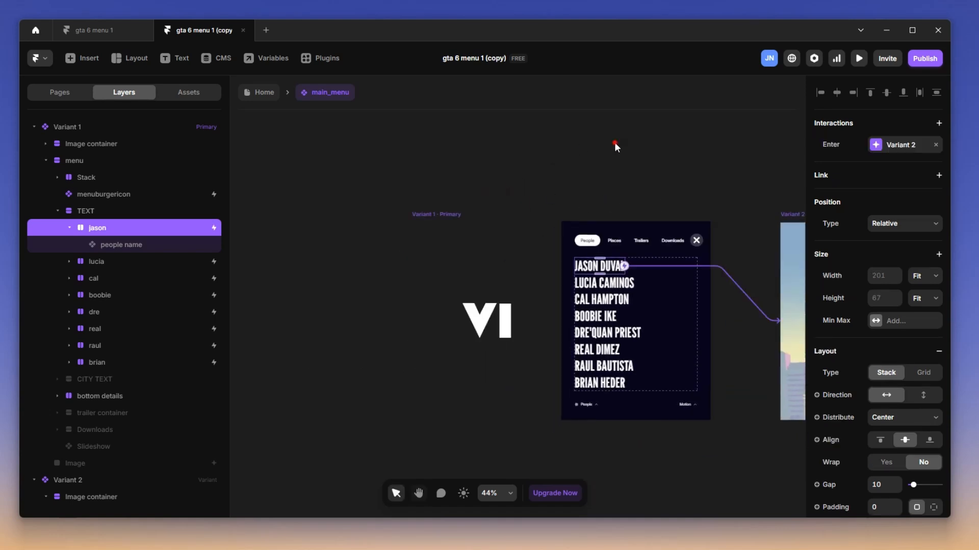
pyautogui.moveTo(615, 142); pyautogui.dragTo(445, 159)
pyautogui.press('space')
pyautogui.moveTo(673, 150); pyautogui.dragTo(456, 166)
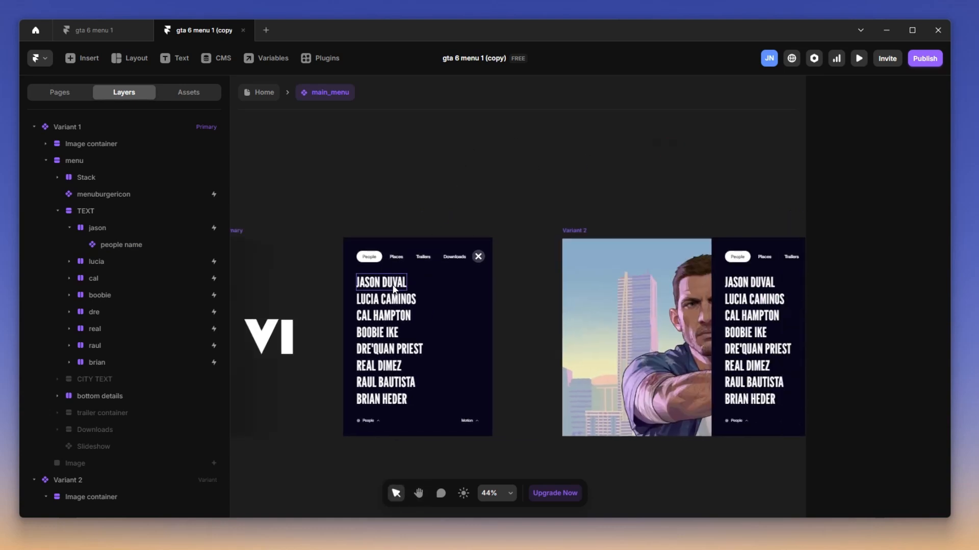
pyautogui.press('space')
pyautogui.hscroll(-5, 574, 168)
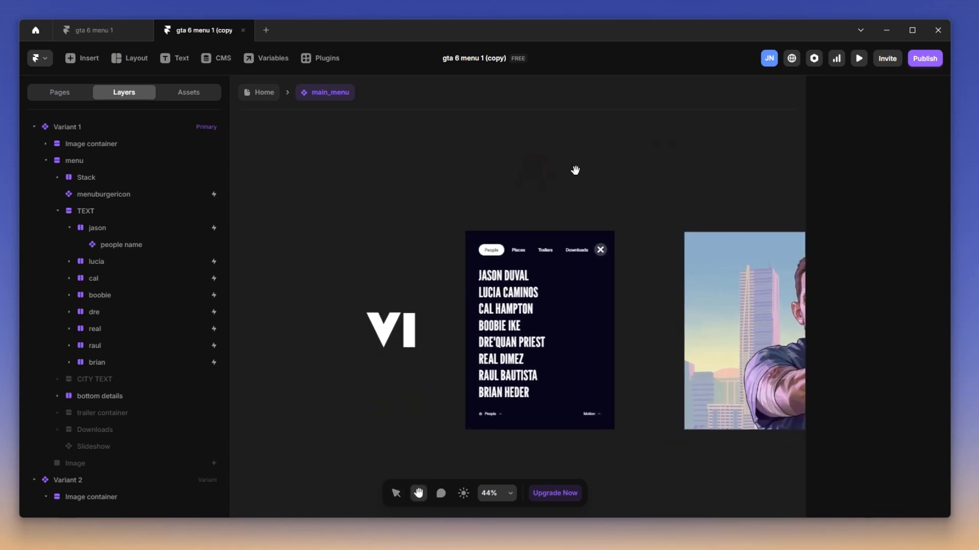
pyautogui.click(412, 224)
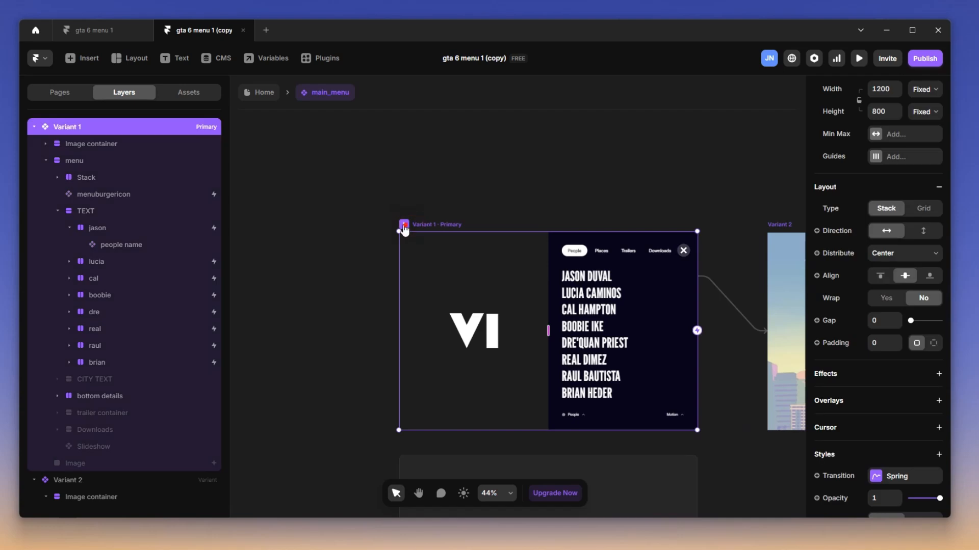
pyautogui.hotkey('ctrl', 'p')
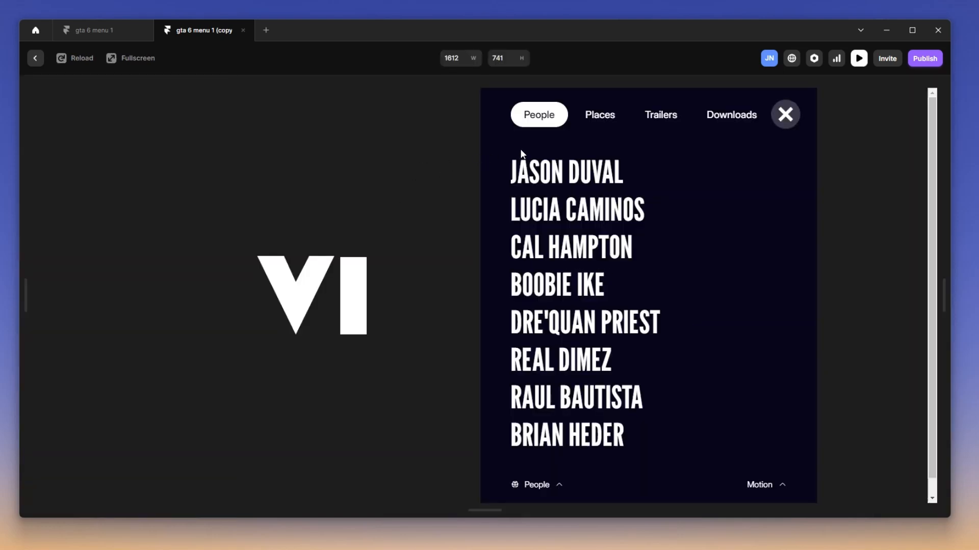
pyautogui.moveTo(530, 164)
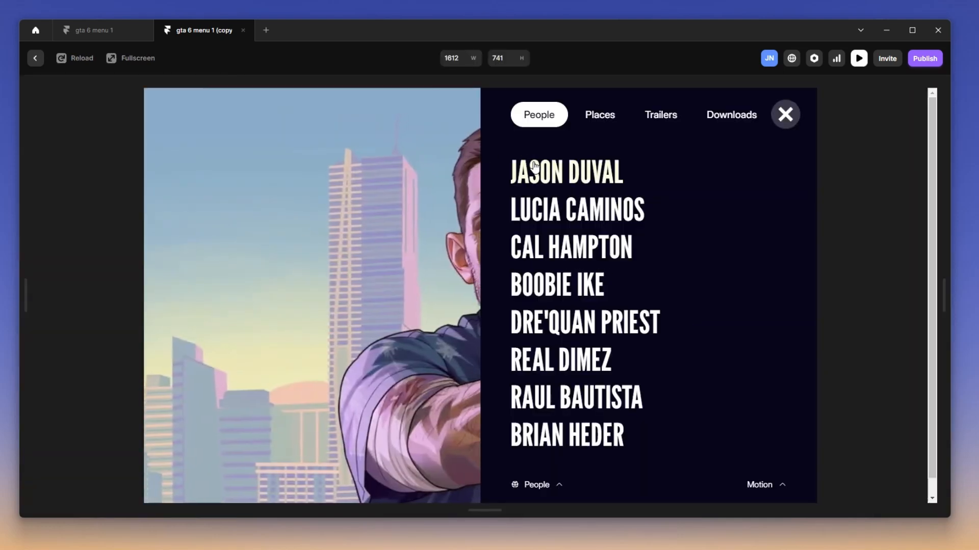
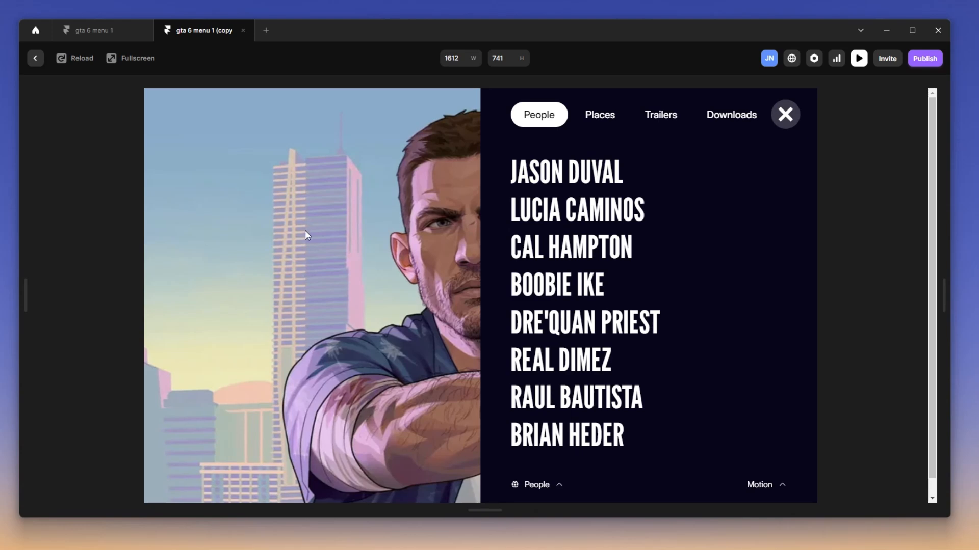
pyautogui.click(37, 59)
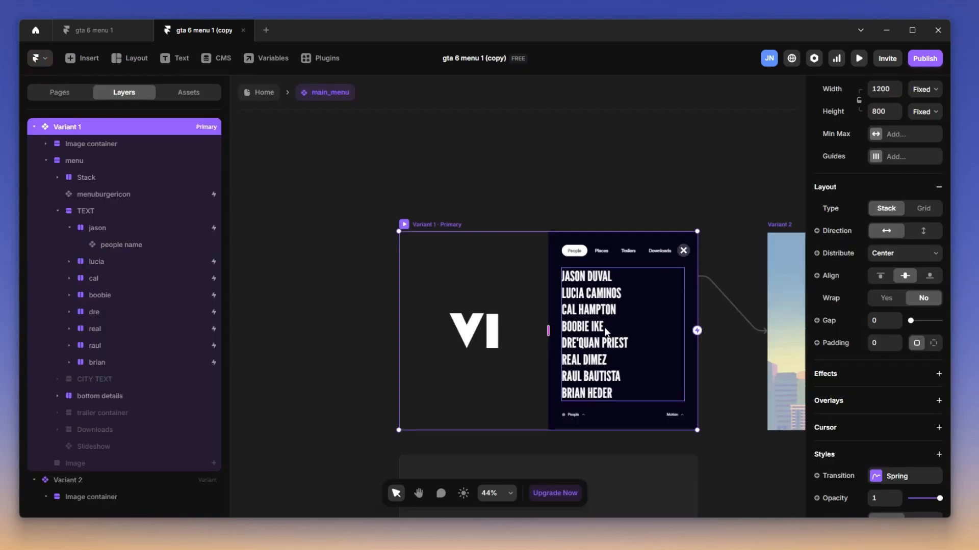
# Unpin Variant 2's image from the right edge and set its left position to -360.
pyautogui.press('v')
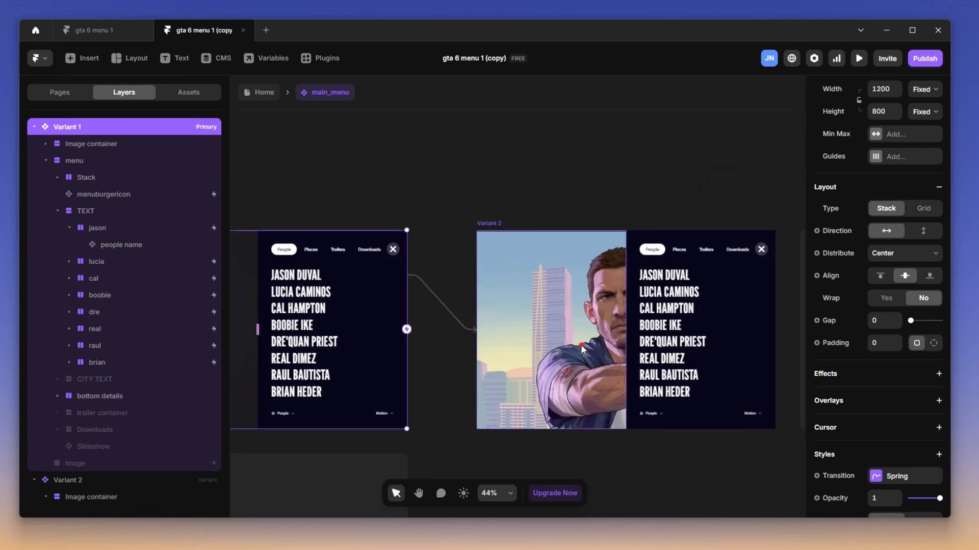
pyautogui.click(580, 345)
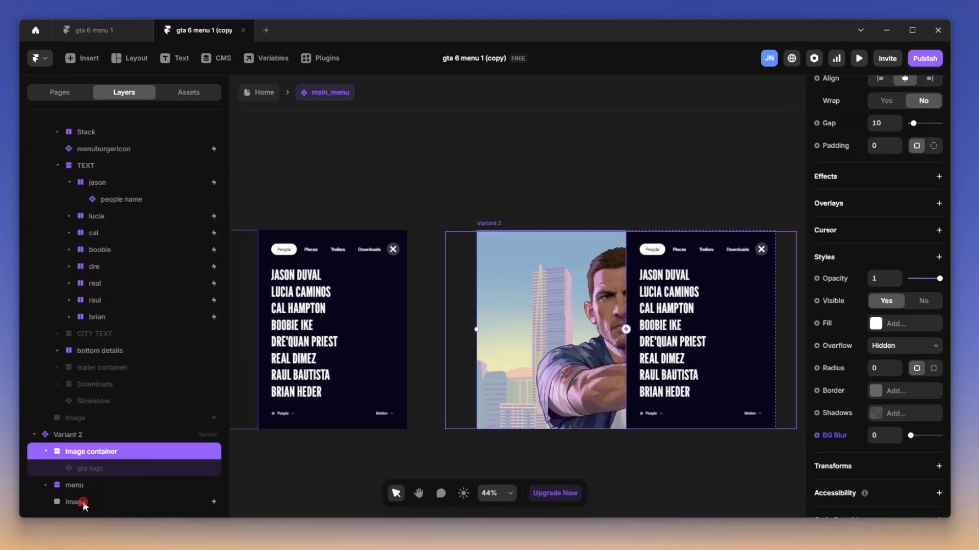
pyautogui.click(82, 503)
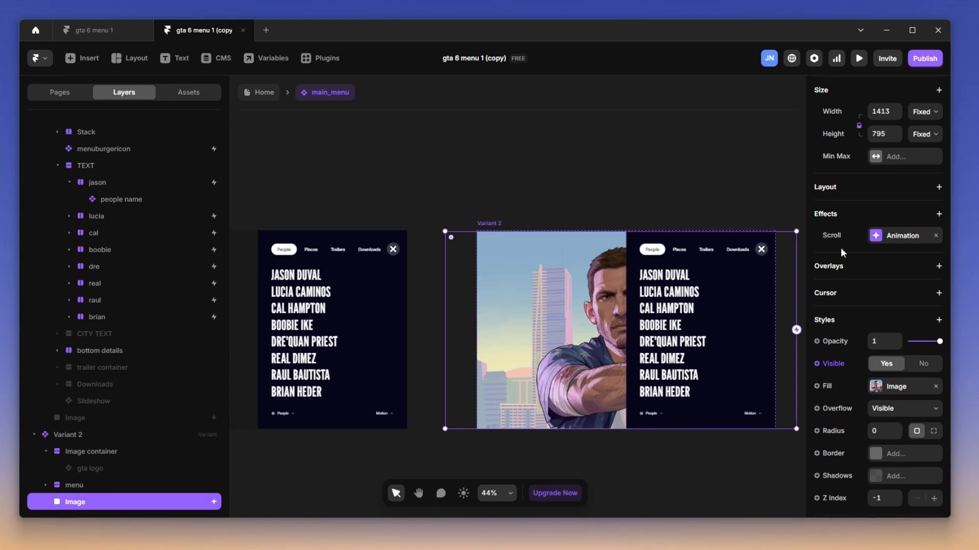
pyautogui.scroll(5, 867, 229)
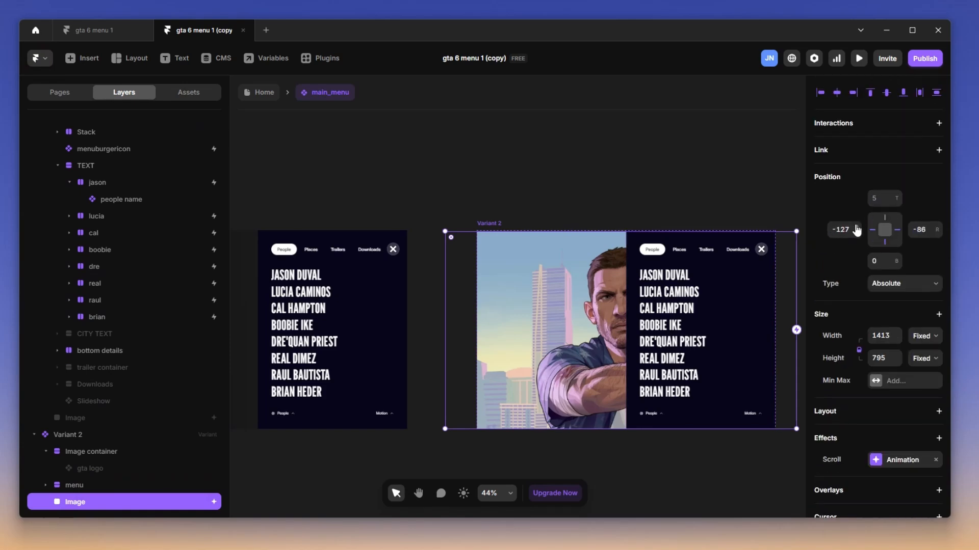
pyautogui.moveTo(856, 230); pyautogui.dragTo(859, 238)
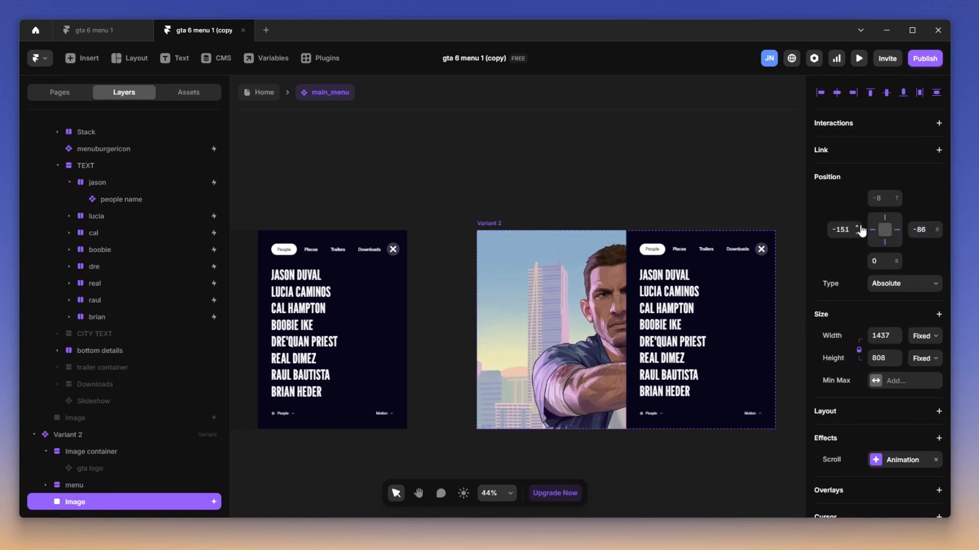
pyautogui.hotkey('ctrl', 'z')
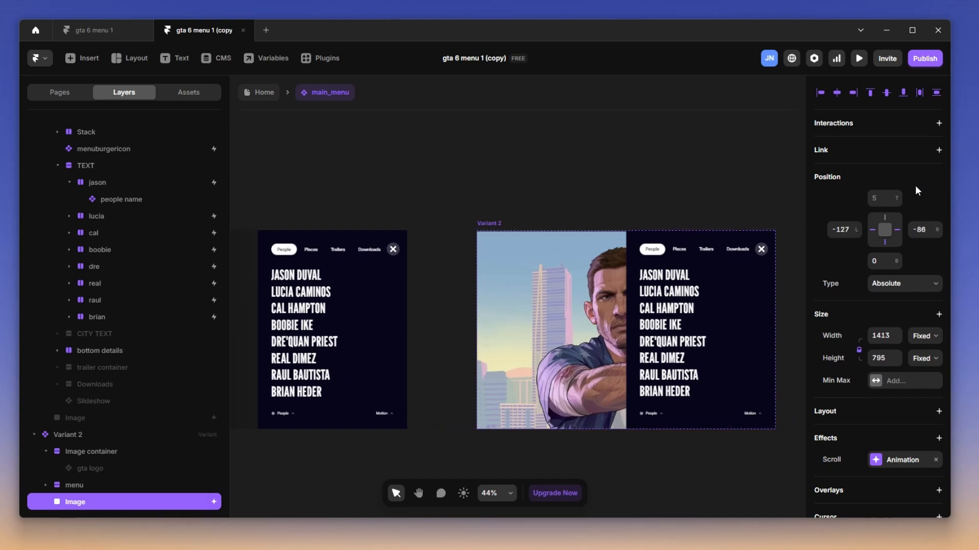
pyautogui.click(898, 232)
pyautogui.moveTo(859, 231); pyautogui.dragTo(854, 357)
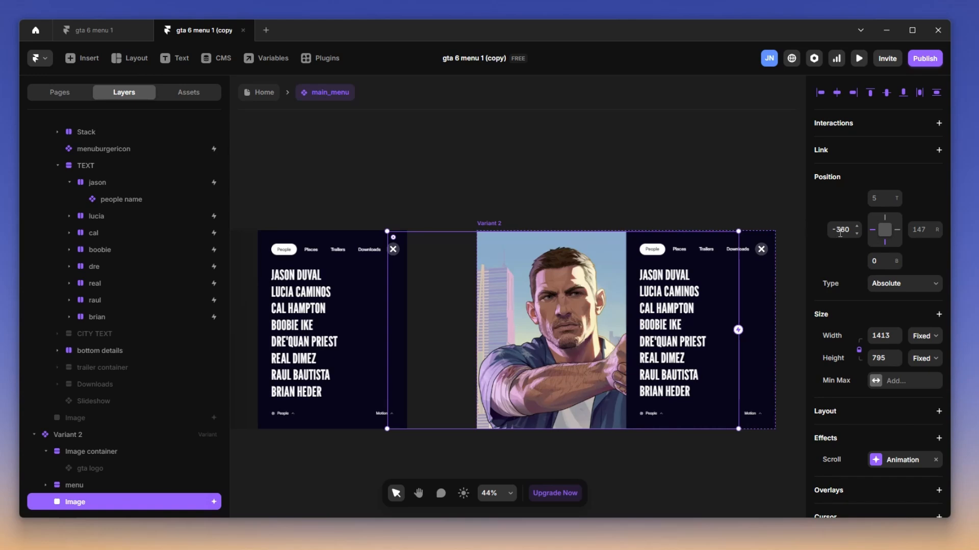
pyautogui.click(600, 187)
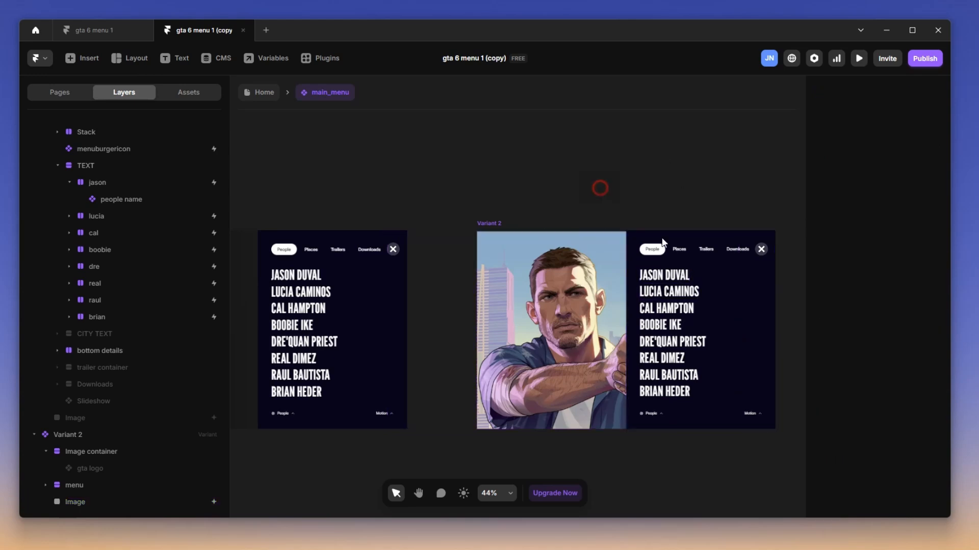
# Remove the Mouse Enter interaction from Variant 2's jason entry.
pyautogui.click(676, 279)
pyautogui.click(167, 484)
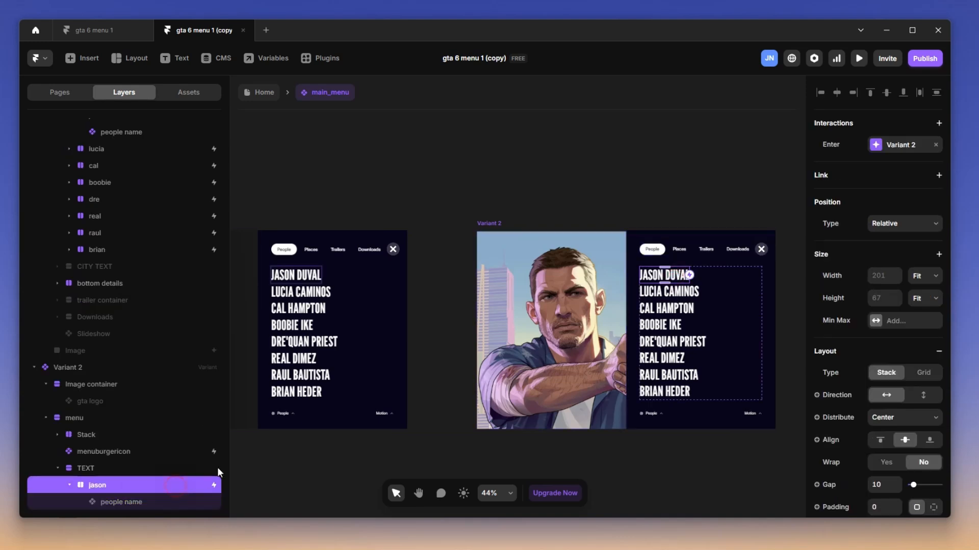
pyautogui.click(936, 145)
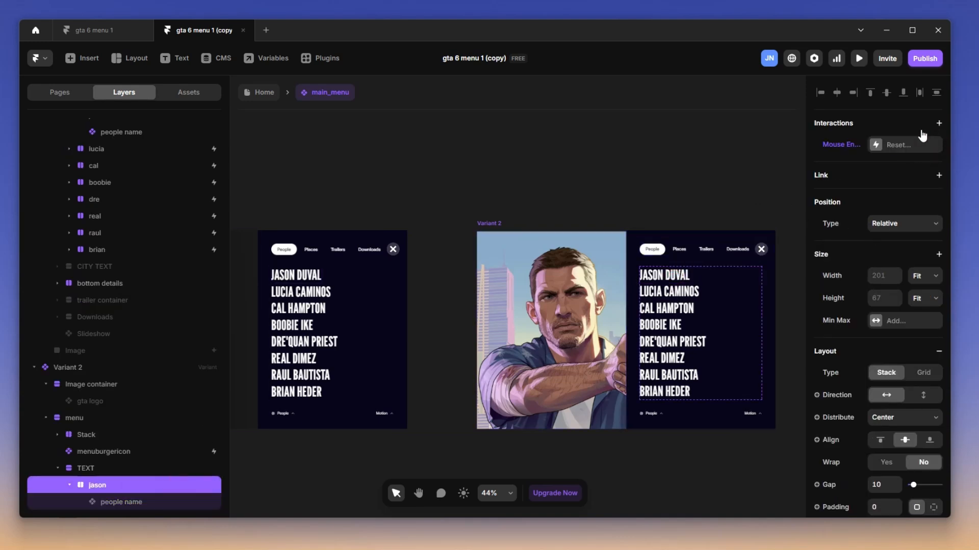
# Add a Set Variant interaction to Variant 2's jason entry, with On set to Mouse Leave and Variant 2 as target.
pyautogui.click(939, 126)
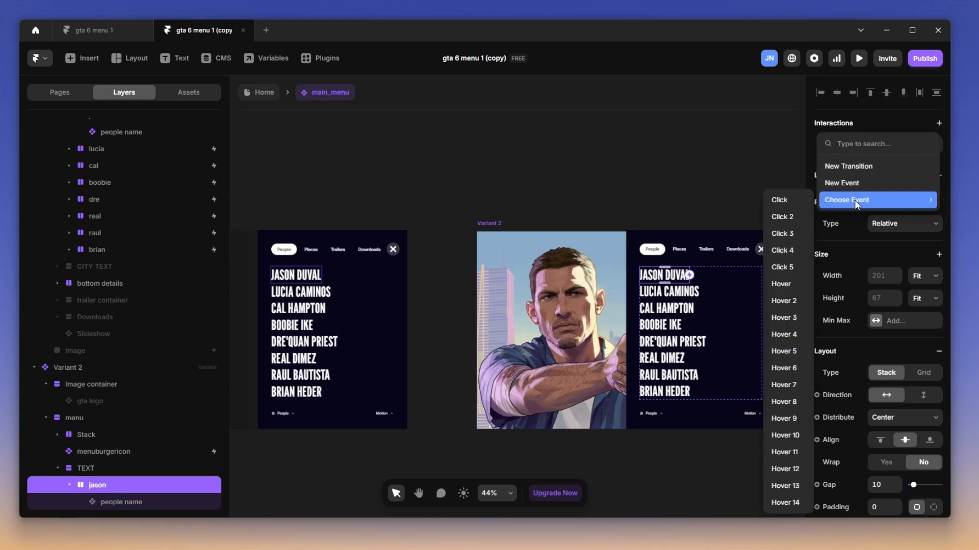
pyautogui.click(871, 166)
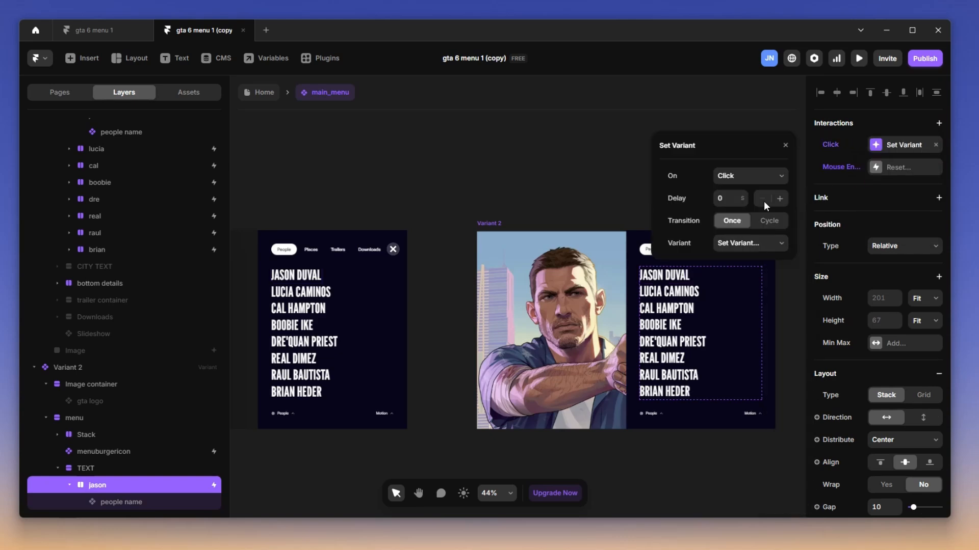
pyautogui.click(749, 176)
pyautogui.click(761, 232)
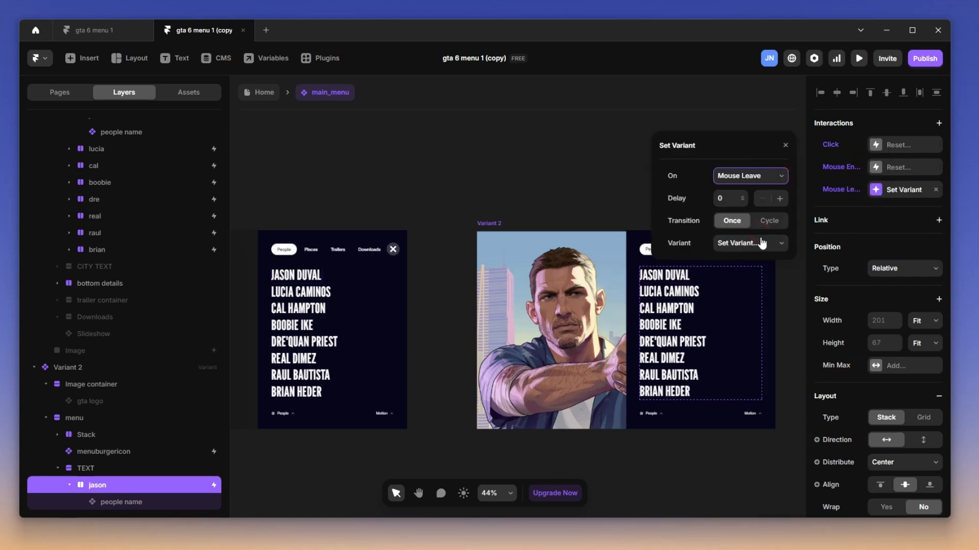
pyautogui.click(761, 243)
pyautogui.click(744, 285)
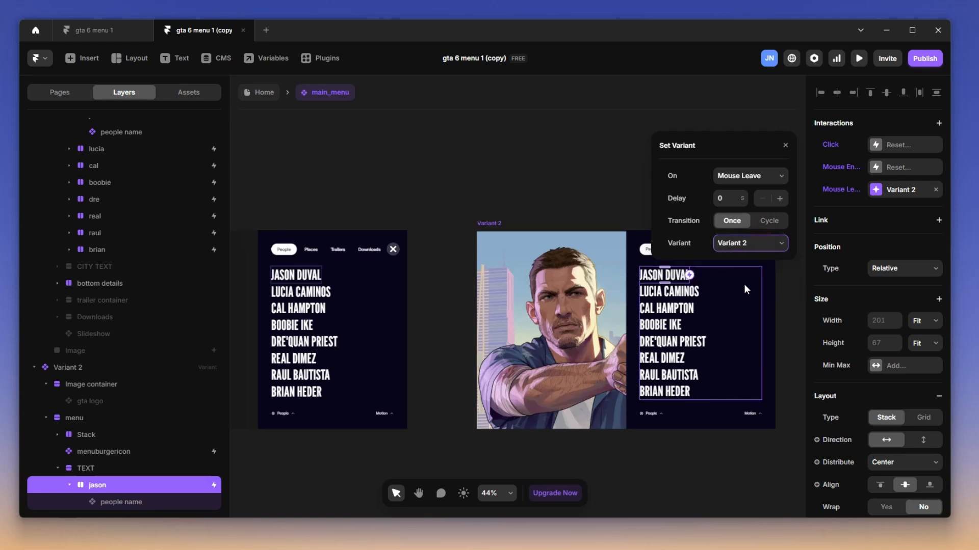
# Connect the jason layer in Variant 2 back to Variant 1 with a Mouse Leave interaction.
pyautogui.moveTo(690, 276); pyautogui.dragTo(423, 212)
pyautogui.moveTo(409, 263); pyautogui.dragTo(397, 309)
pyautogui.click(418, 435)
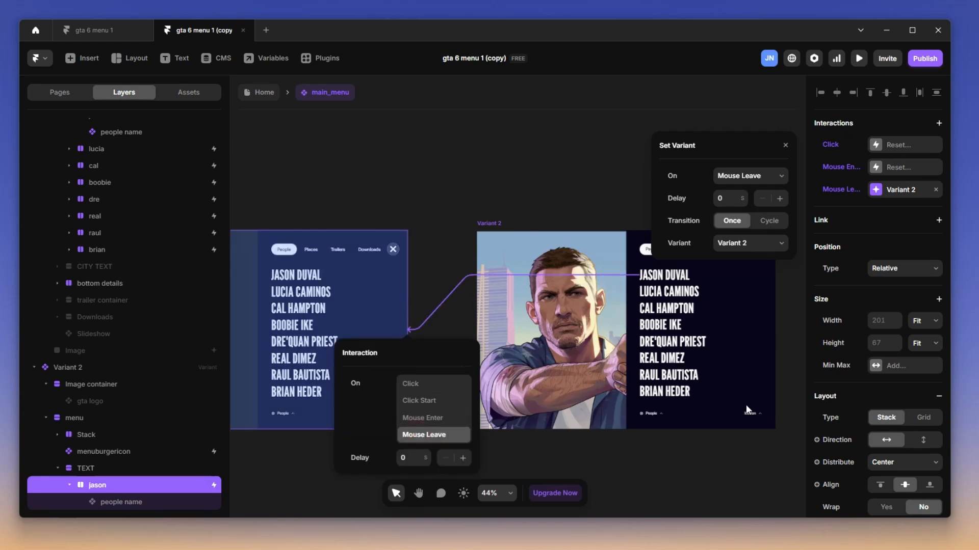
pyautogui.click(719, 449)
pyautogui.click(586, 154)
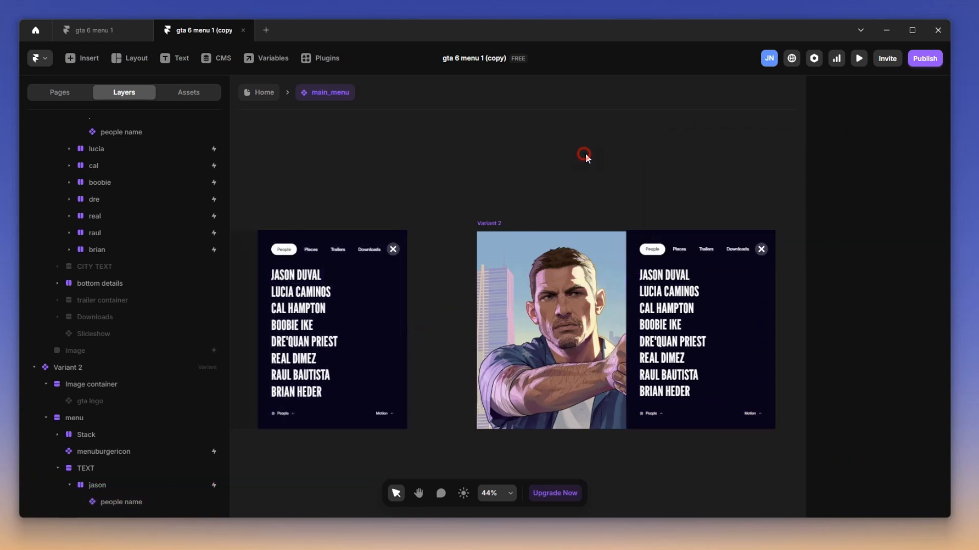
# Preview the component from Variant 1 and test the hover interaction on the Jason Duval name.
pyautogui.moveTo(555, 151); pyautogui.dragTo(645, 156)
pyautogui.moveTo(457, 168); pyautogui.dragTo(754, 152)
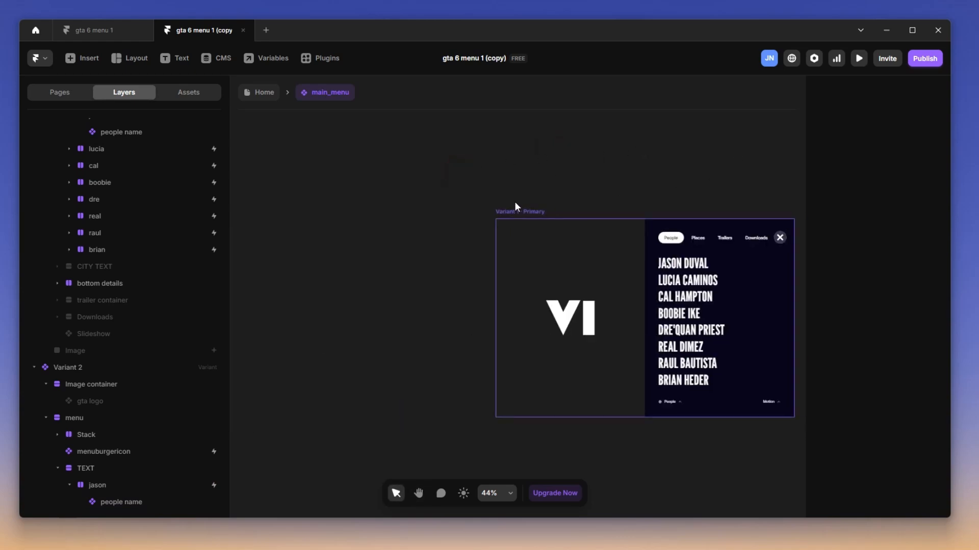
pyautogui.click(506, 212)
pyautogui.click(501, 213)
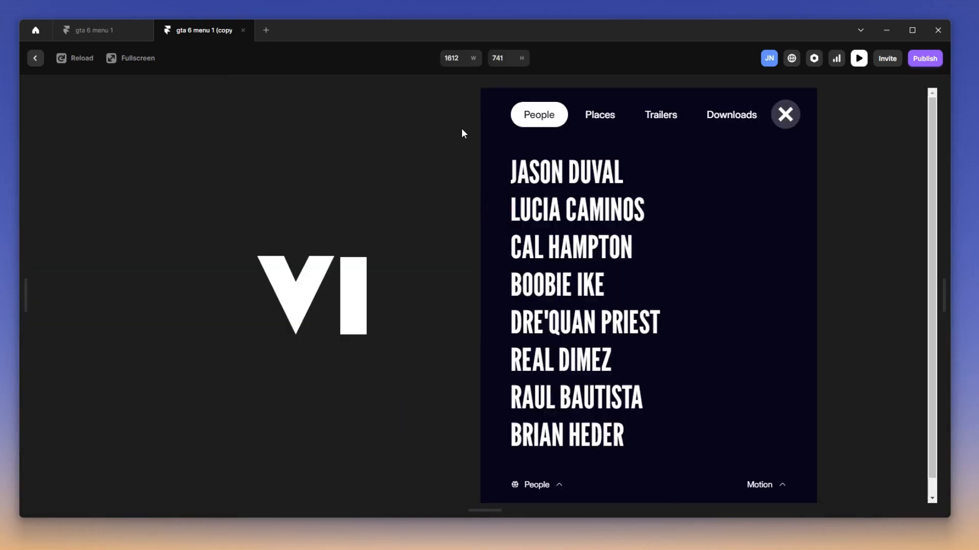
pyautogui.moveTo(553, 168)
pyautogui.moveTo(589, 169)
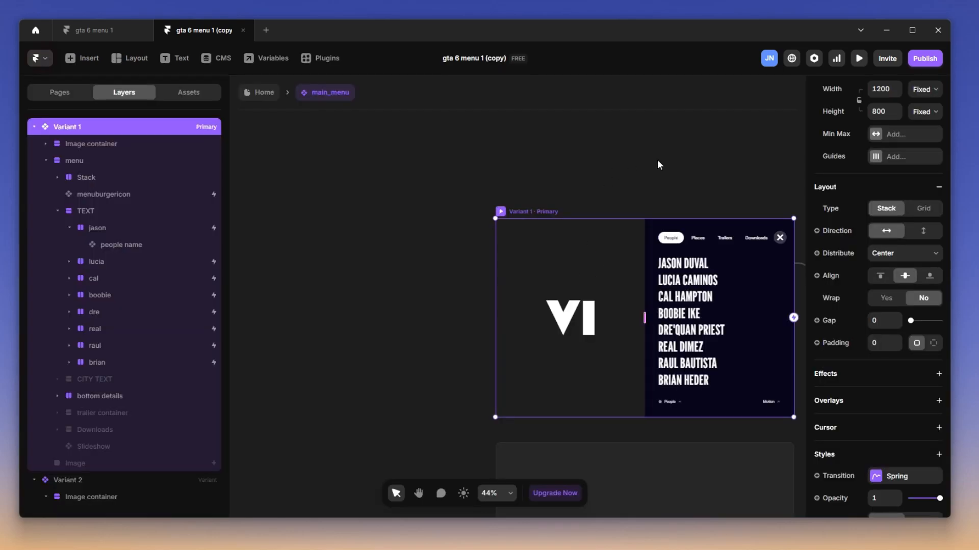
# Examine the names listed in Variant 1 and the connection between Variant 1 and Variant 2.
pyautogui.scroll(-3, 656, 160)
pyautogui.press('space')
pyautogui.moveTo(714, 124); pyautogui.dragTo(615, 163)
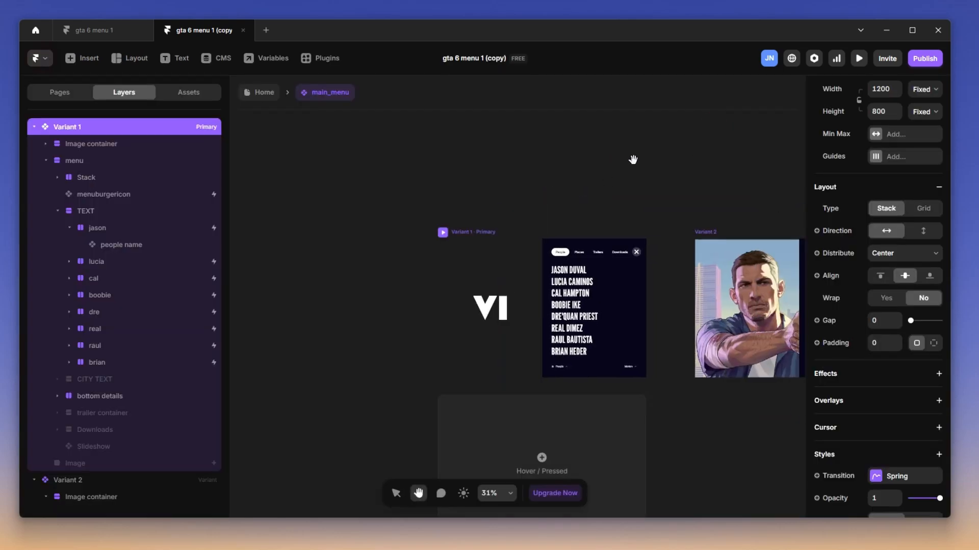
pyautogui.moveTo(667, 178); pyautogui.dragTo(624, 173)
pyautogui.moveTo(595, 159); pyautogui.dragTo(650, 157)
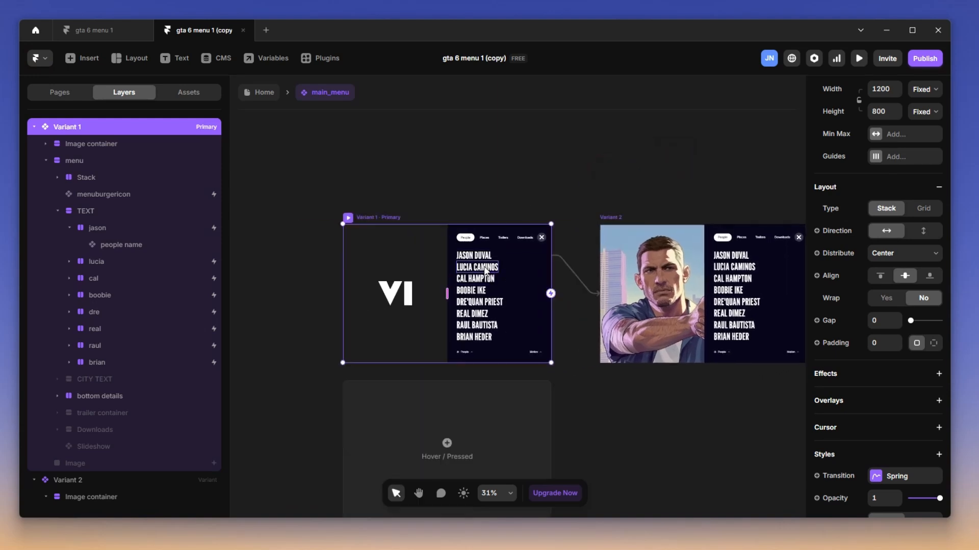
pyautogui.scroll(5, 485, 270)
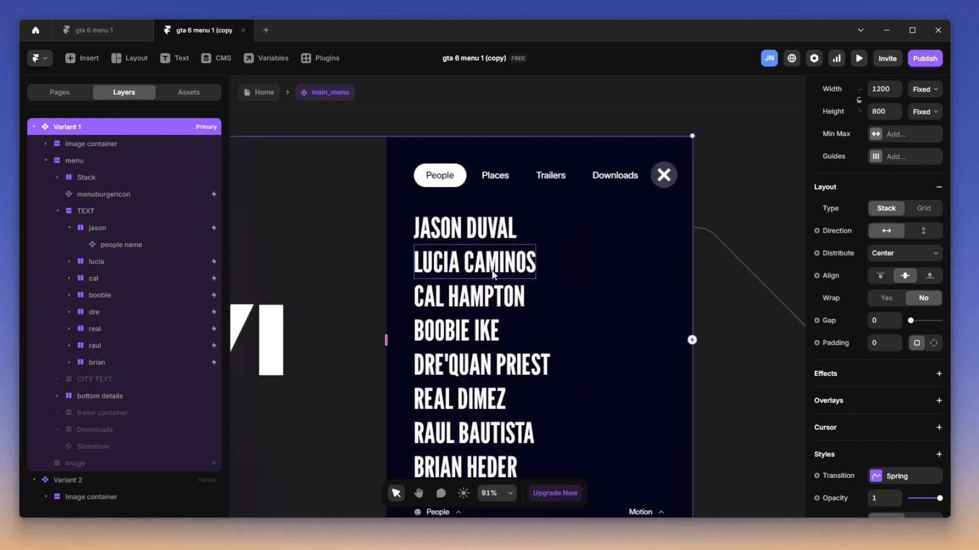
pyautogui.scroll(-6, 491, 271)
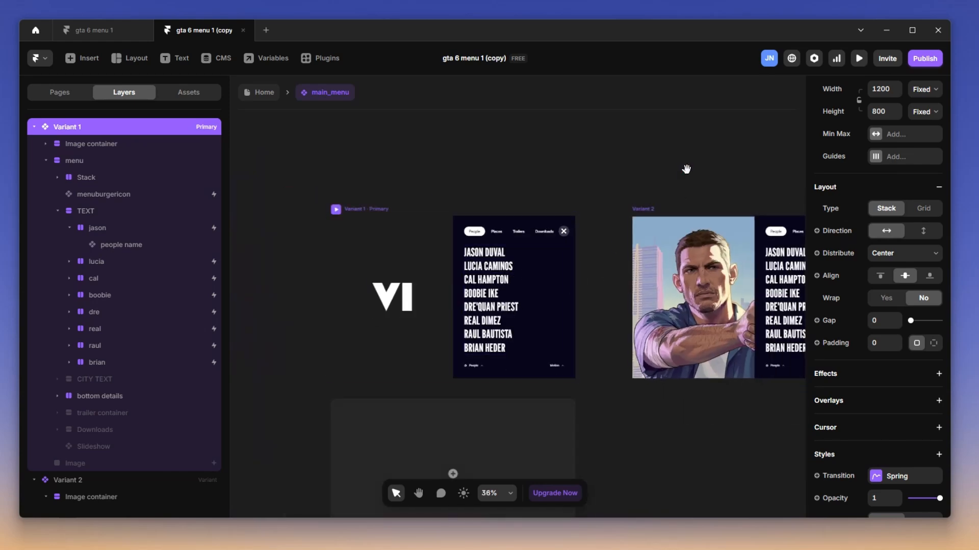
pyautogui.moveTo(686, 169); pyautogui.dragTo(557, 207)
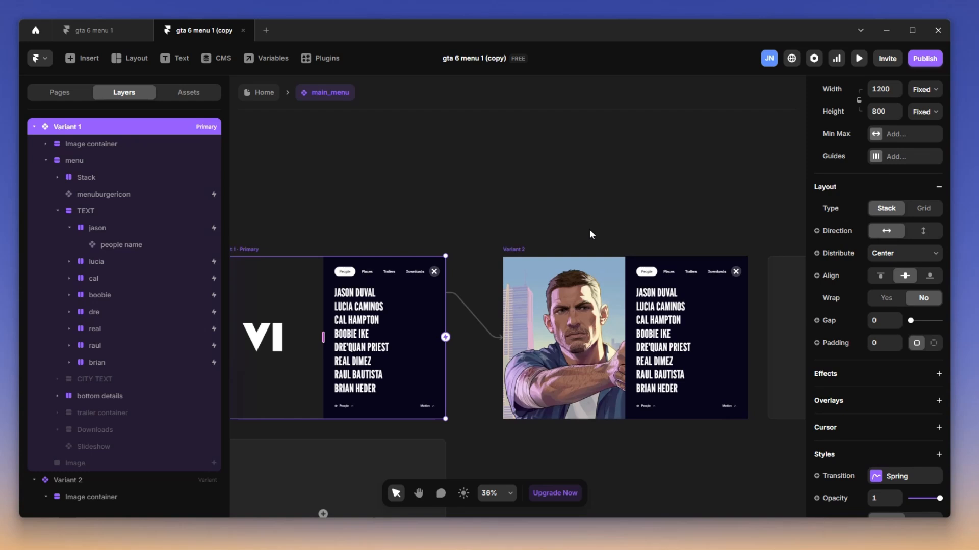
pyautogui.moveTo(498, 209); pyautogui.dragTo(585, 194)
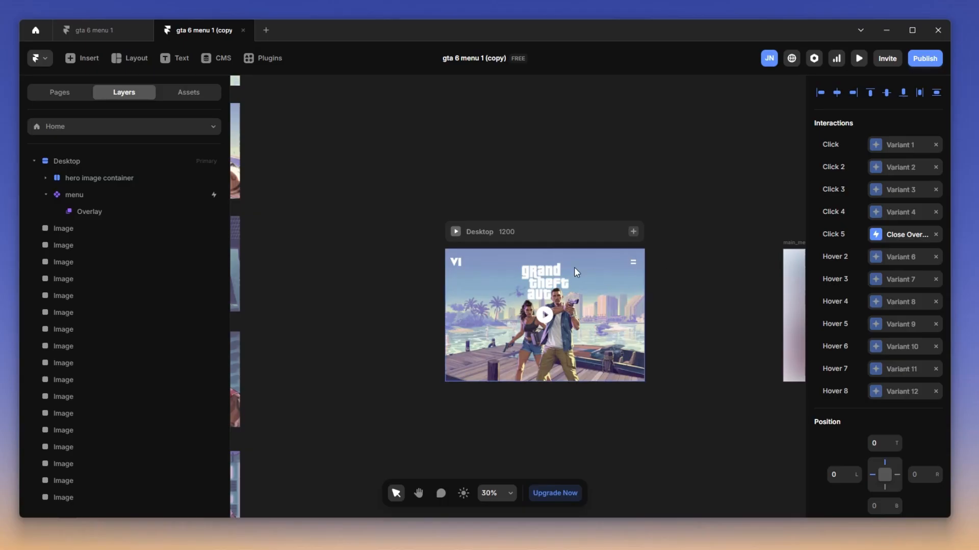
# Open the main_menu component for editing from the menu's overlay on the Home page.
pyautogui.click(560, 265)
pyautogui.click(148, 215)
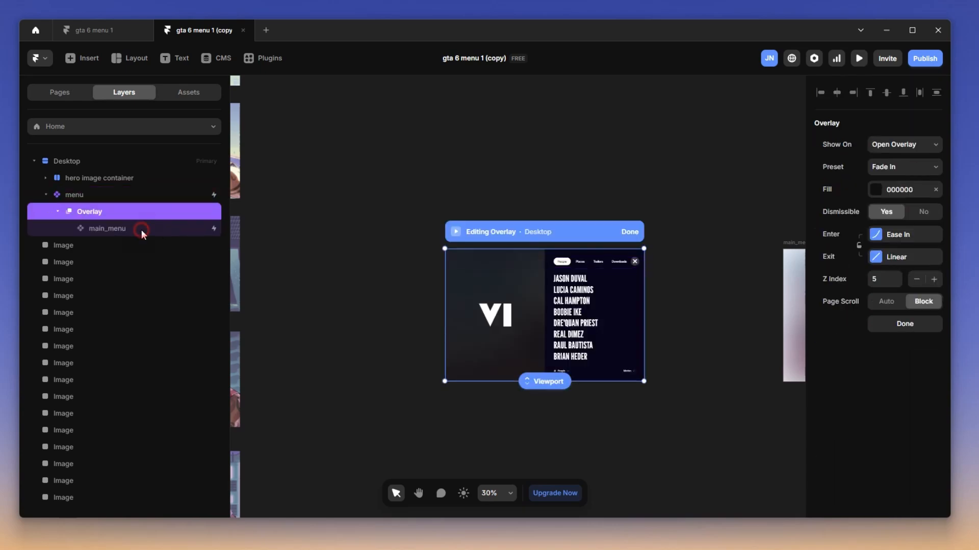
pyautogui.click(142, 229)
pyautogui.click(560, 299)
pyautogui.doubleClick(560, 299)
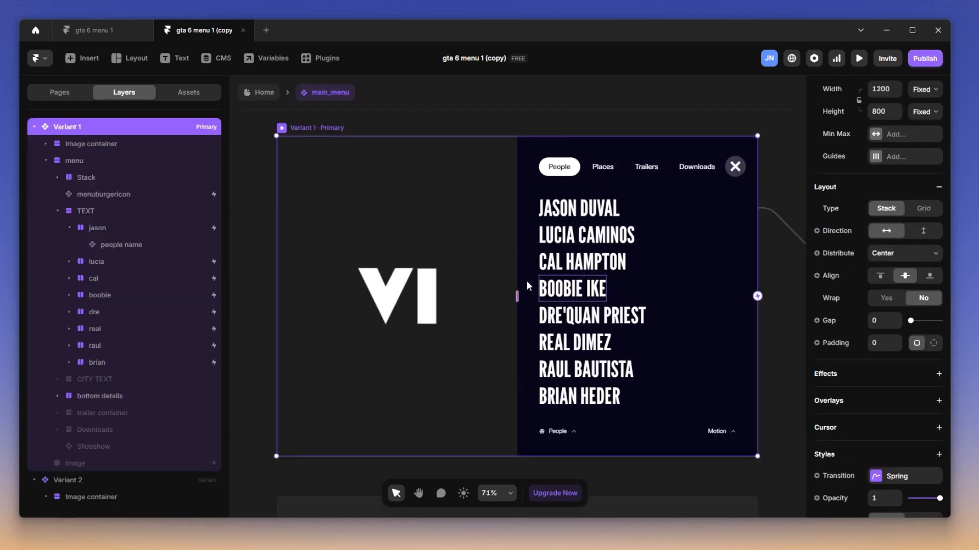
# Add a third variant to main_menu and place it directly below Variant 1 at X 0, Y 923.
pyautogui.scroll(-2, 450, 258)
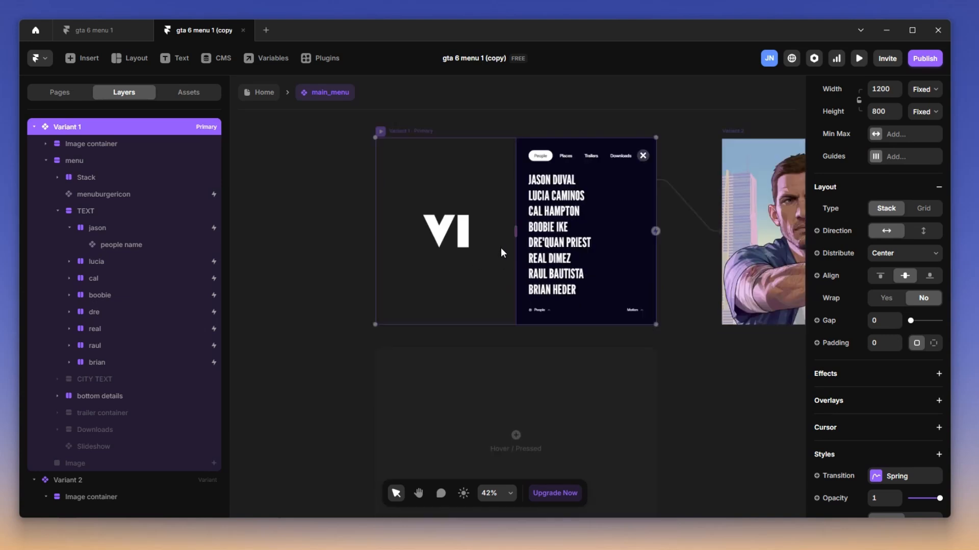
pyautogui.scroll(-5, 479, 235)
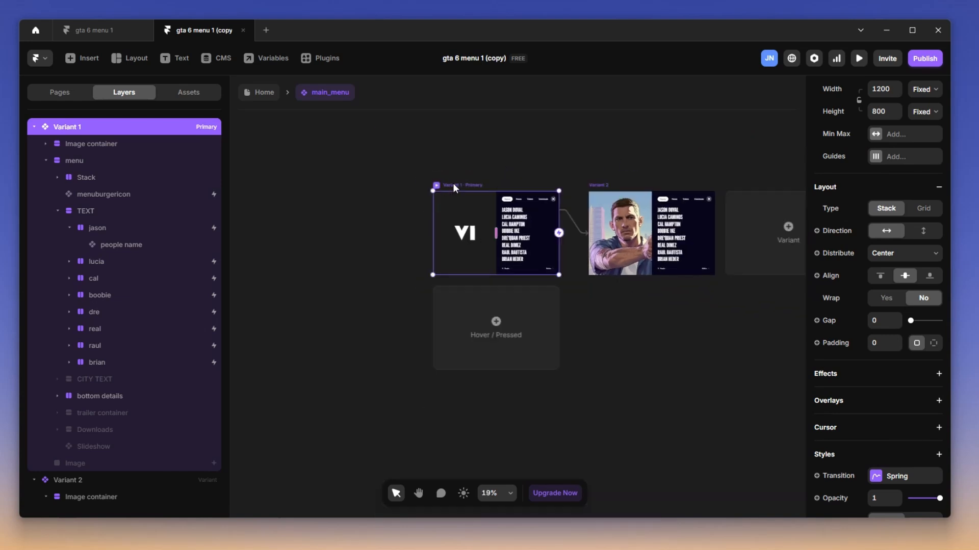
pyautogui.scroll(2, 459, 219)
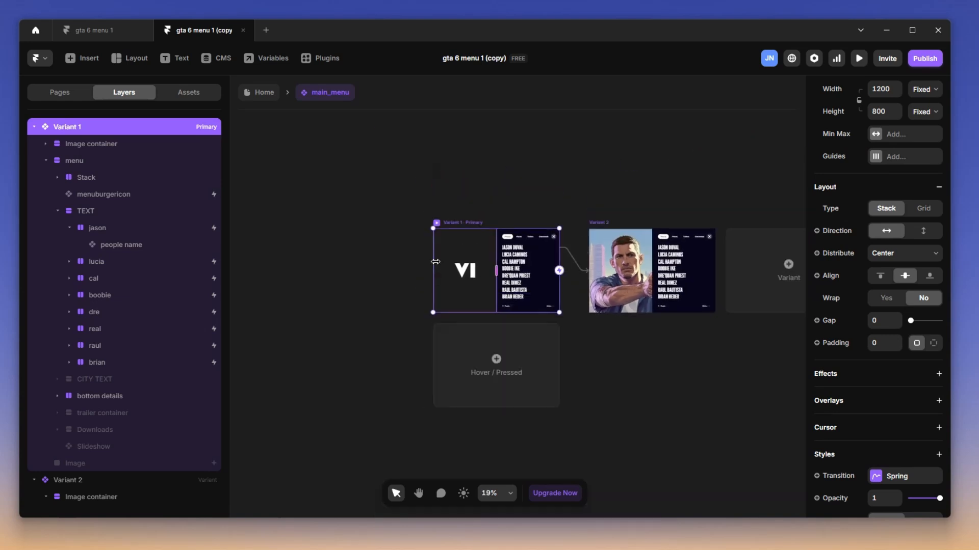
pyautogui.click(784, 266)
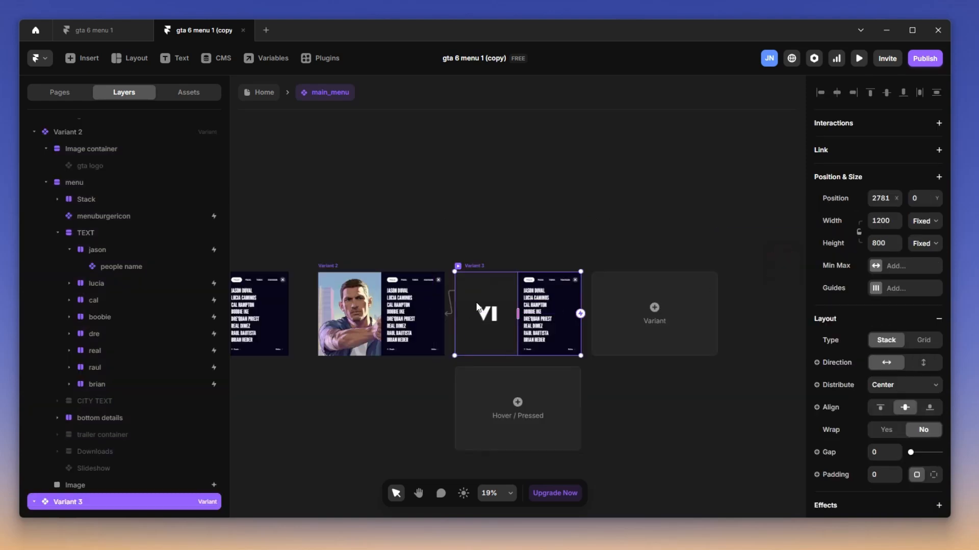
pyautogui.moveTo(475, 266); pyautogui.dragTo(386, 392)
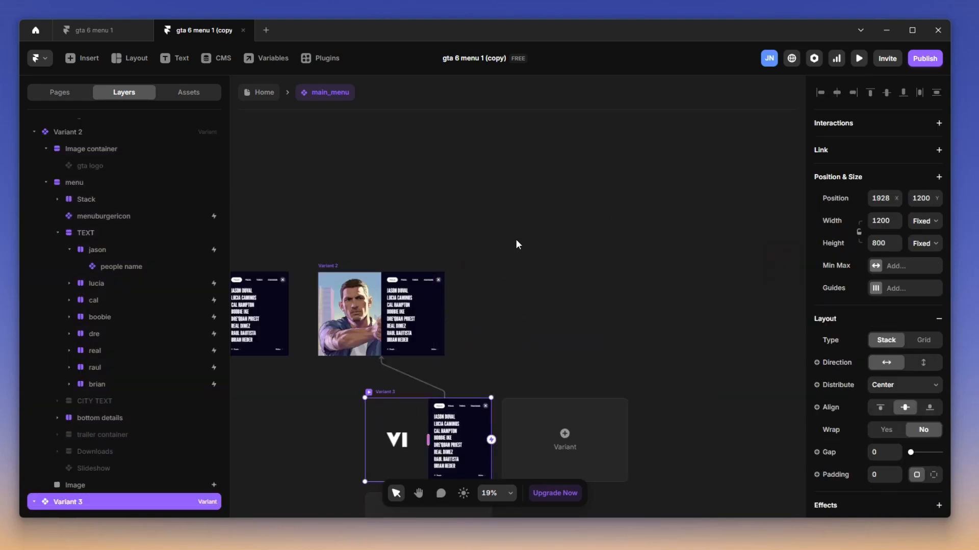
pyautogui.moveTo(487, 213); pyautogui.dragTo(665, 215)
pyautogui.moveTo(531, 234); pyautogui.dragTo(794, 121)
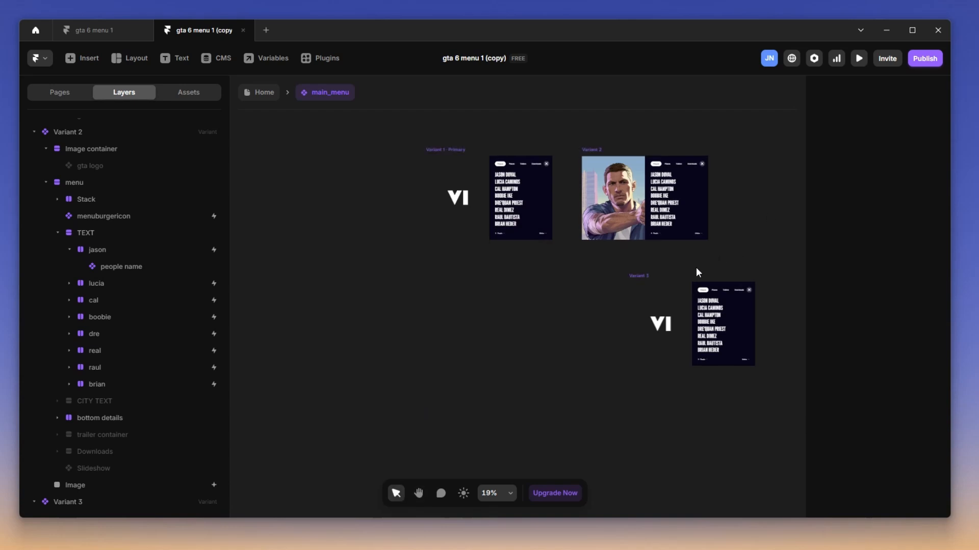
pyautogui.click(645, 275)
pyautogui.moveTo(644, 274); pyautogui.dragTo(441, 245)
# Rename the new variant below Variant 1 as Download.
pyautogui.scroll(5, 450, 182)
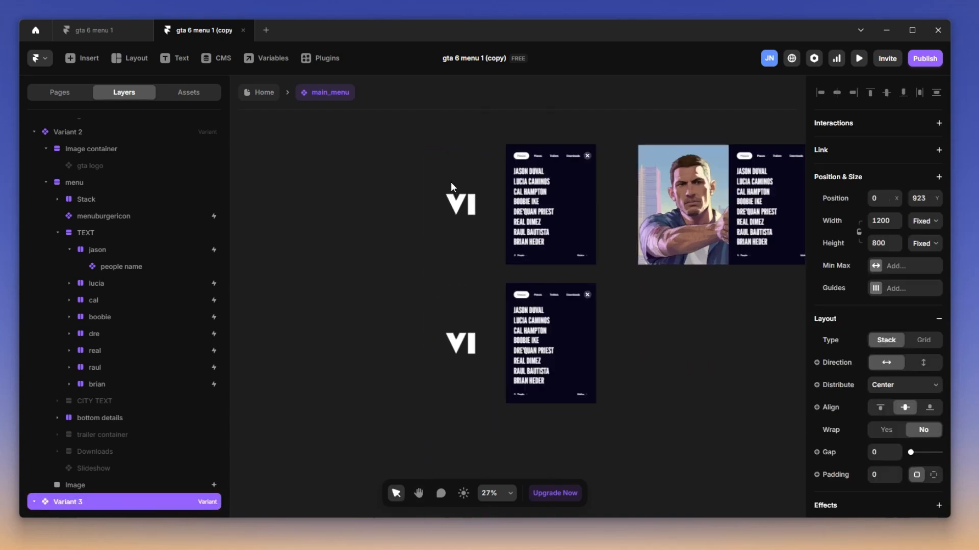
pyautogui.scroll(1, 515, 251)
pyautogui.scroll(-1, 544, 367)
pyautogui.scroll(-1, 124, 474)
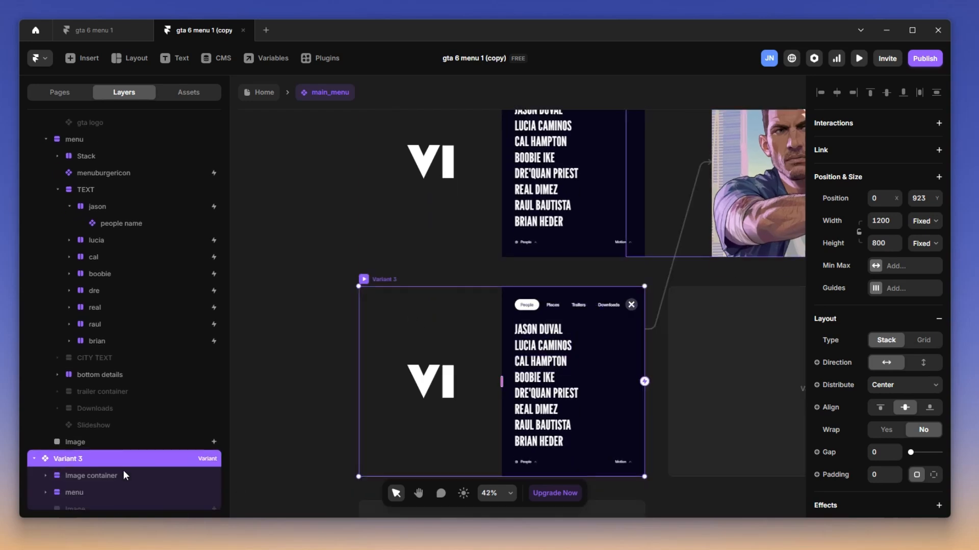
pyautogui.click(83, 454)
pyautogui.doubleClick(83, 454)
pyautogui.write('Download')
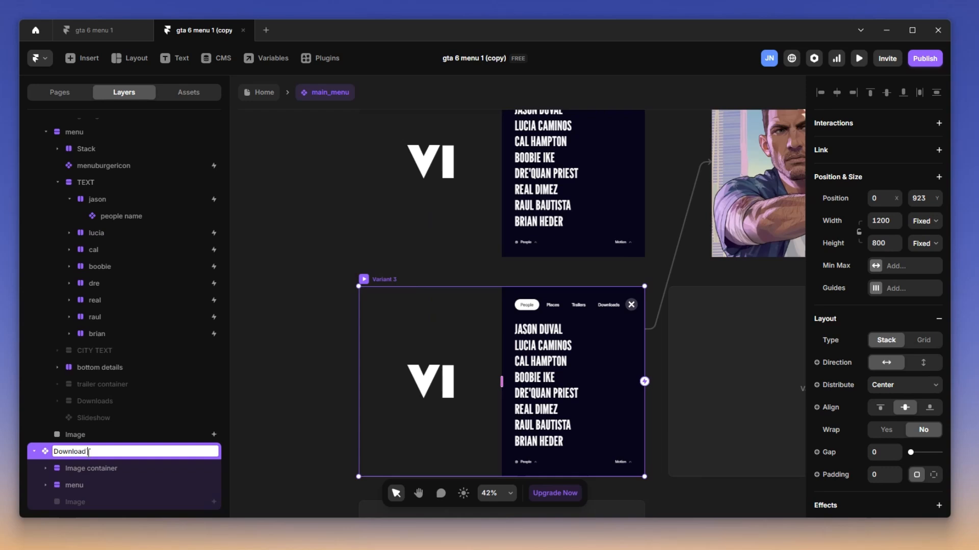
pyautogui.click(332, 296)
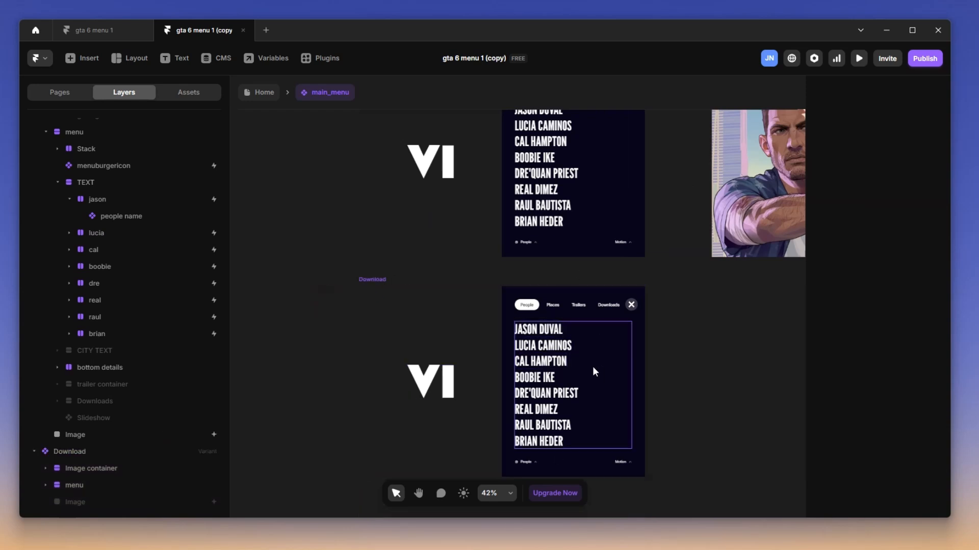
# Show the hidden Downloads stack inside the Download variant's menu.
pyautogui.scroll(-2, 592, 366)
pyautogui.scroll(3, 565, 293)
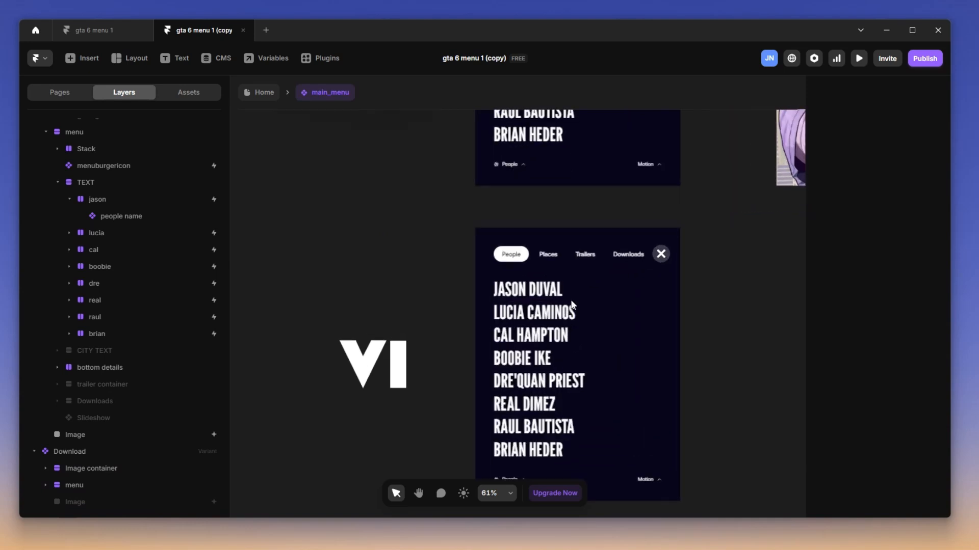
pyautogui.scroll(-1, 577, 305)
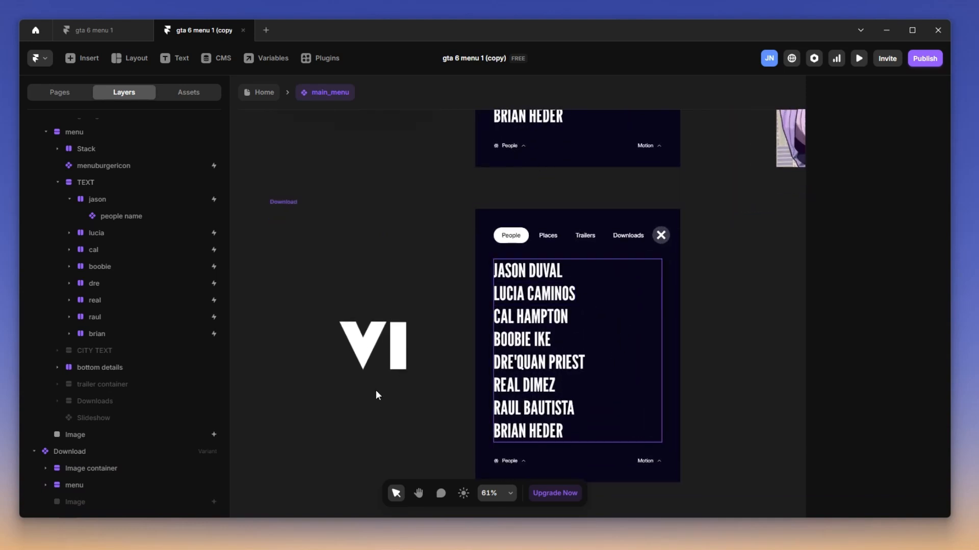
pyautogui.click(103, 452)
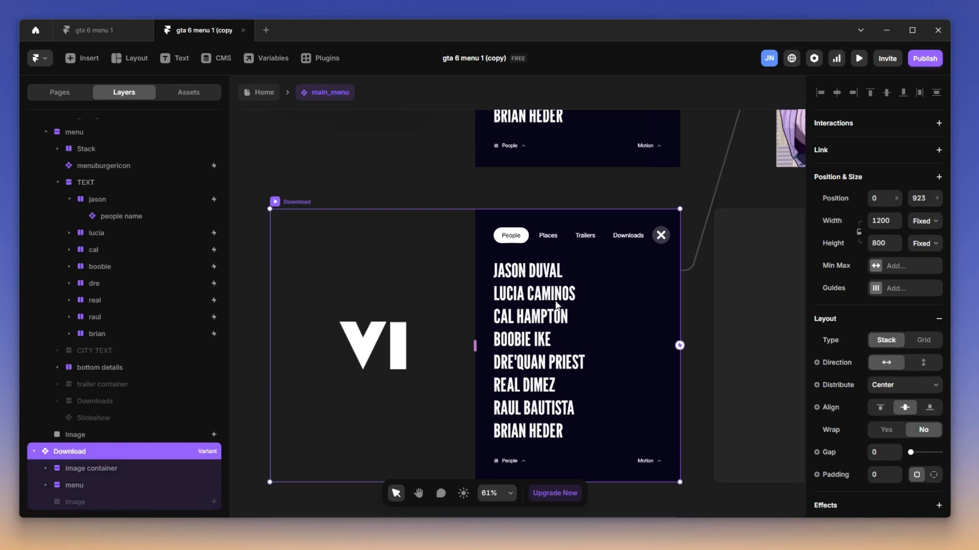
pyautogui.scroll(-4, 555, 305)
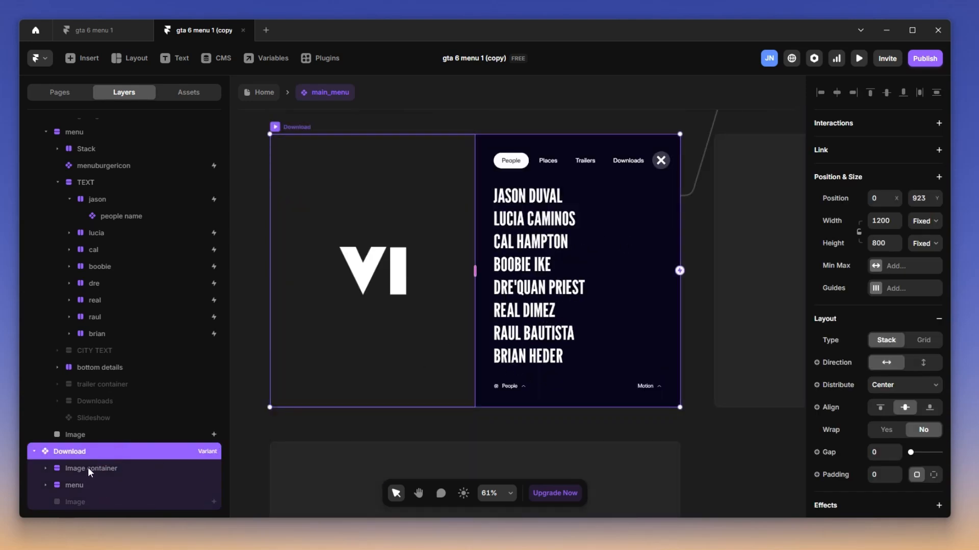
pyautogui.click(78, 481)
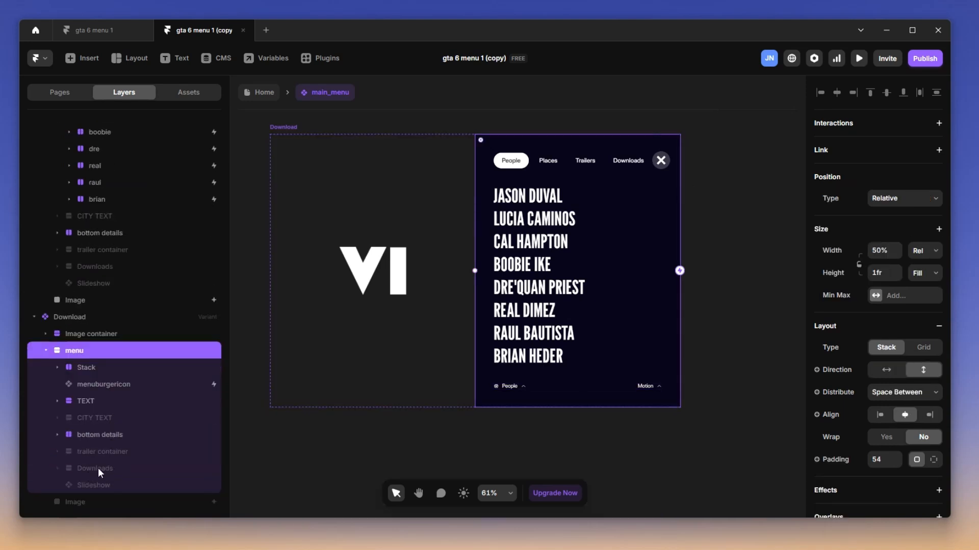
pyautogui.click(93, 468)
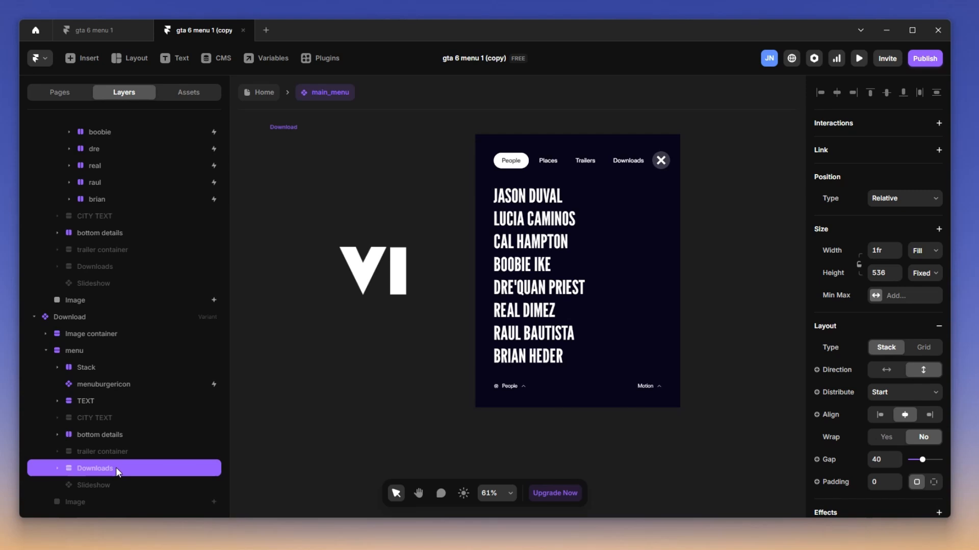
pyautogui.rightClick(116, 467)
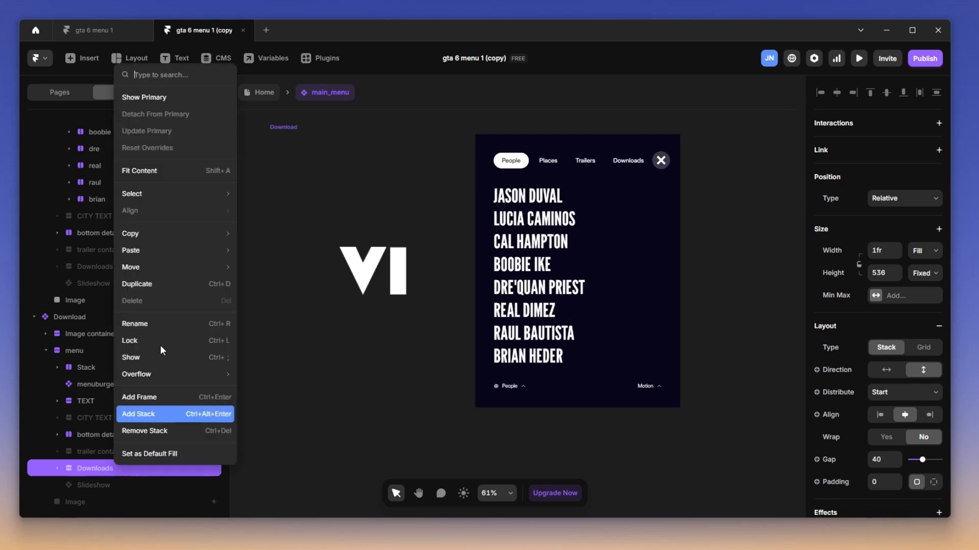
pyautogui.click(143, 364)
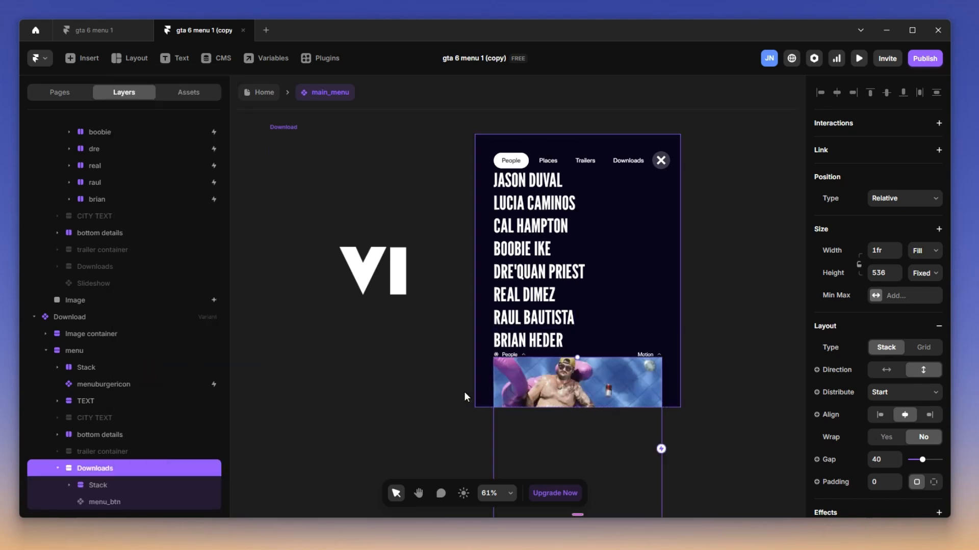
# Hide the TEXT stack with the character names in the Download variant and check the resulting layout.
pyautogui.click(105, 402)
pyautogui.rightClick(105, 402)
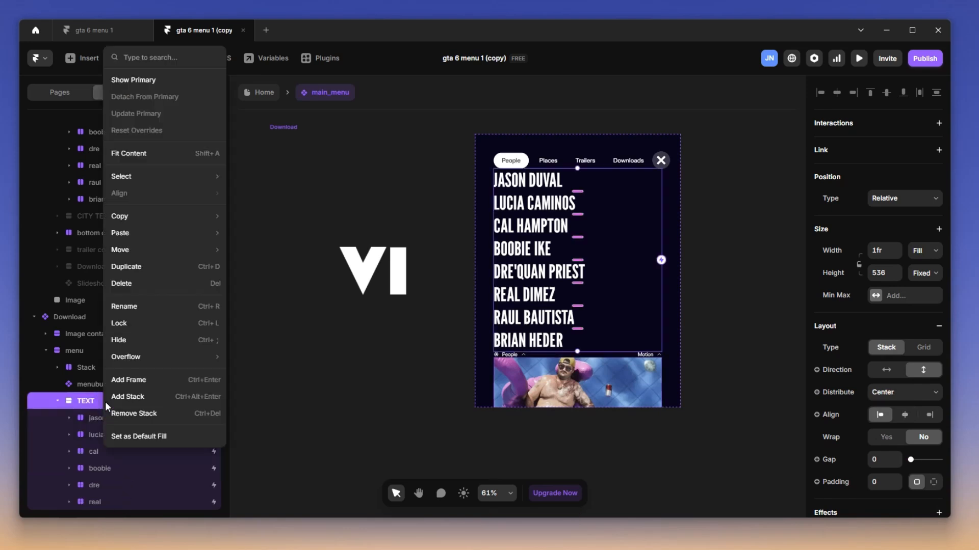
pyautogui.click(139, 337)
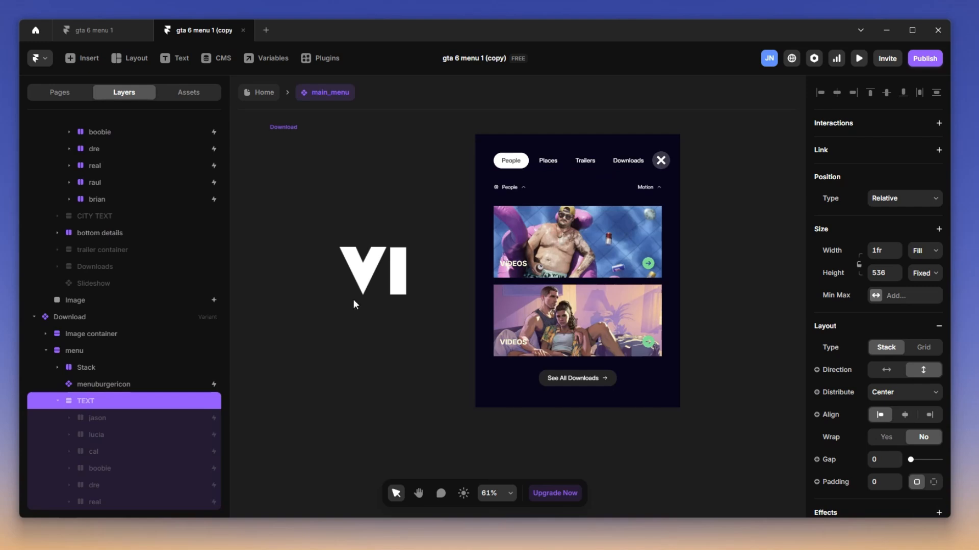
pyautogui.scroll(5, 589, 215)
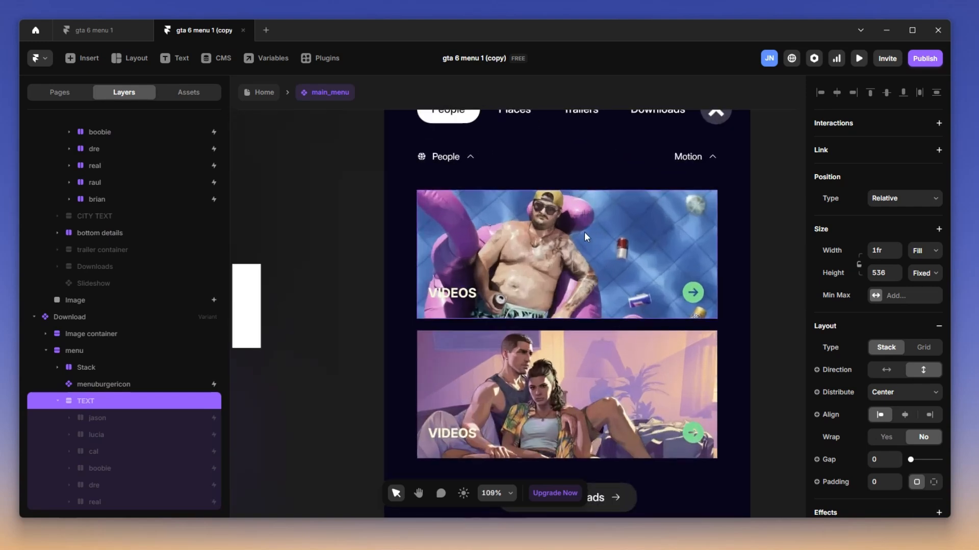
pyautogui.scroll(-3, 584, 232)
pyautogui.scroll(-3, 579, 261)
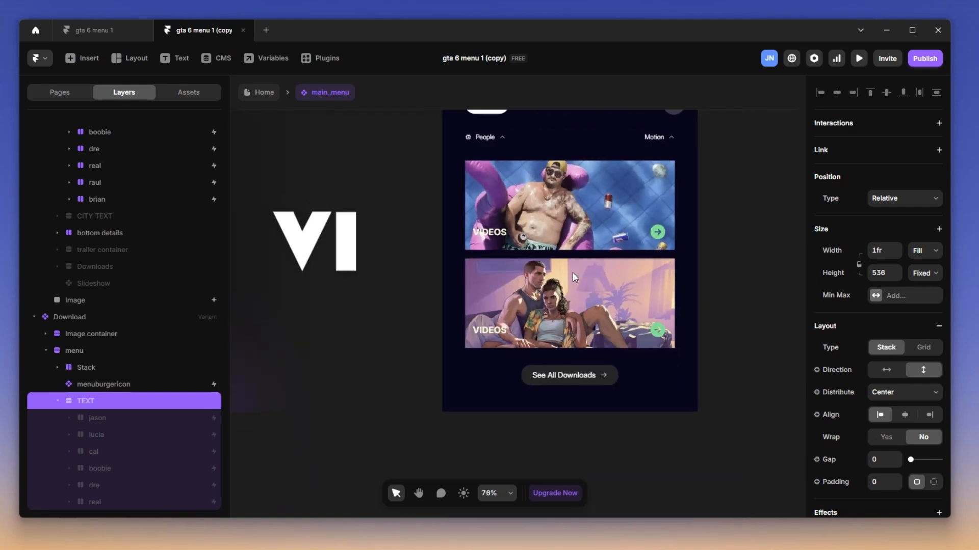
# Move the bottom details row with People and Motion below the Downloads stack in the Download variant's menu.
pyautogui.scroll(1, 573, 273)
pyautogui.scroll(-1, 569, 295)
pyautogui.scroll(4, 572, 294)
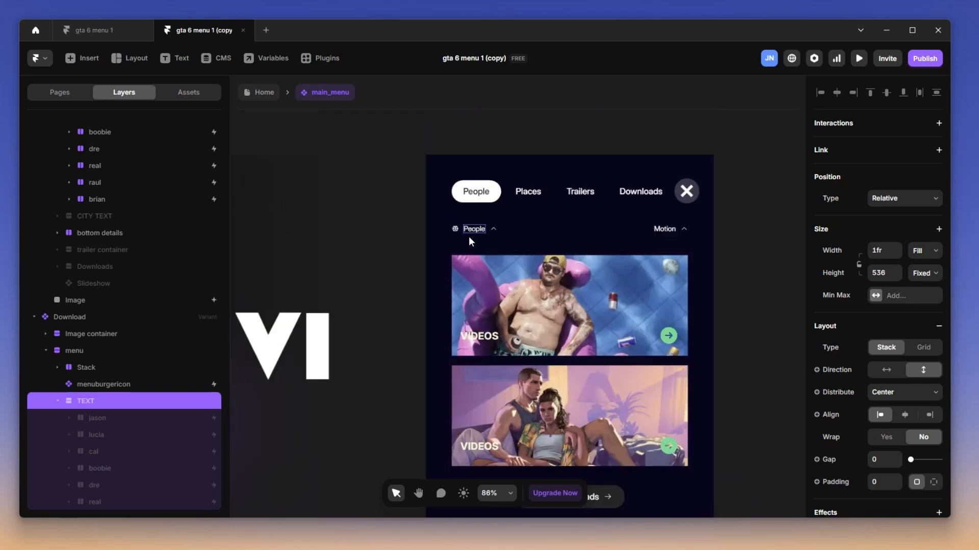
pyautogui.click(529, 228)
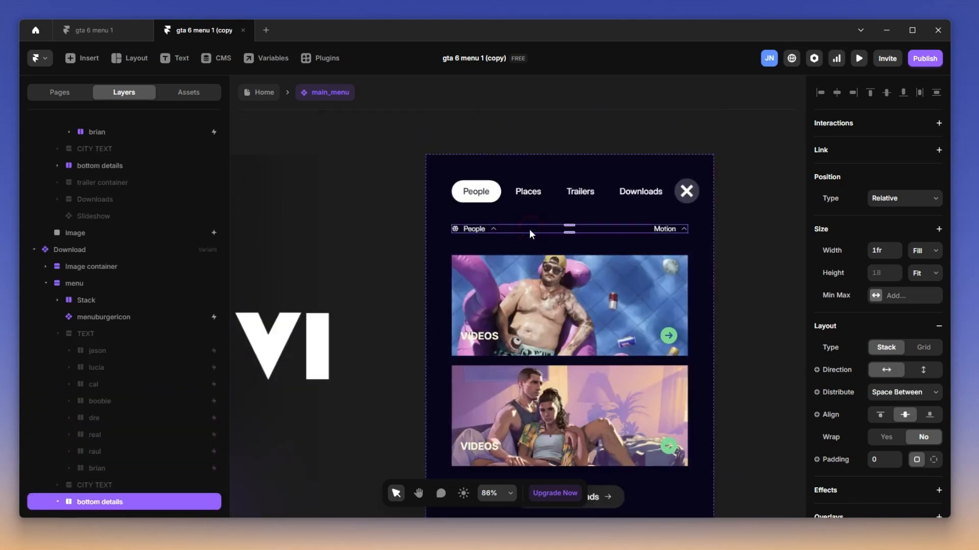
pyautogui.moveTo(529, 228); pyautogui.dragTo(527, 361)
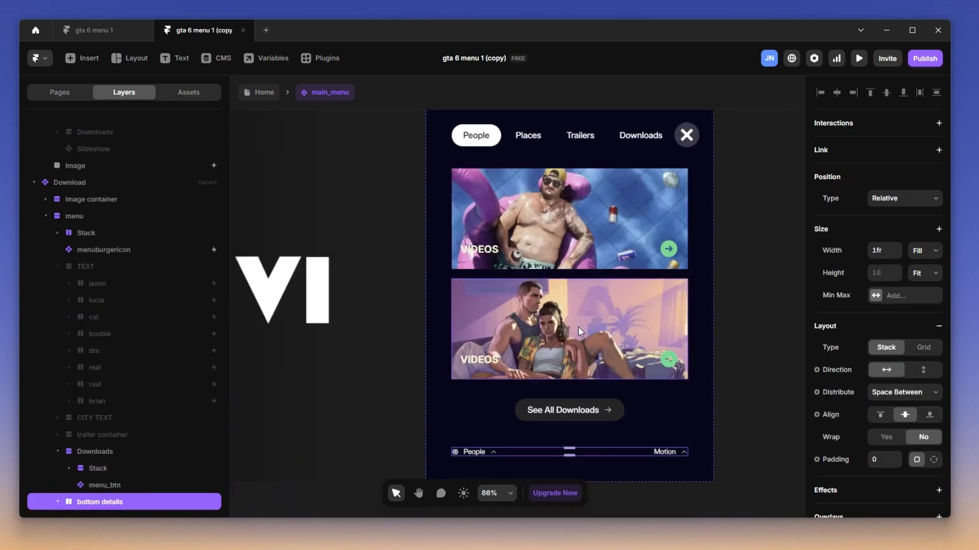
# Show the hidden first download_card in the Stack inside the Download variant's Downloads container.
pyautogui.scroll(-2, 123, 459)
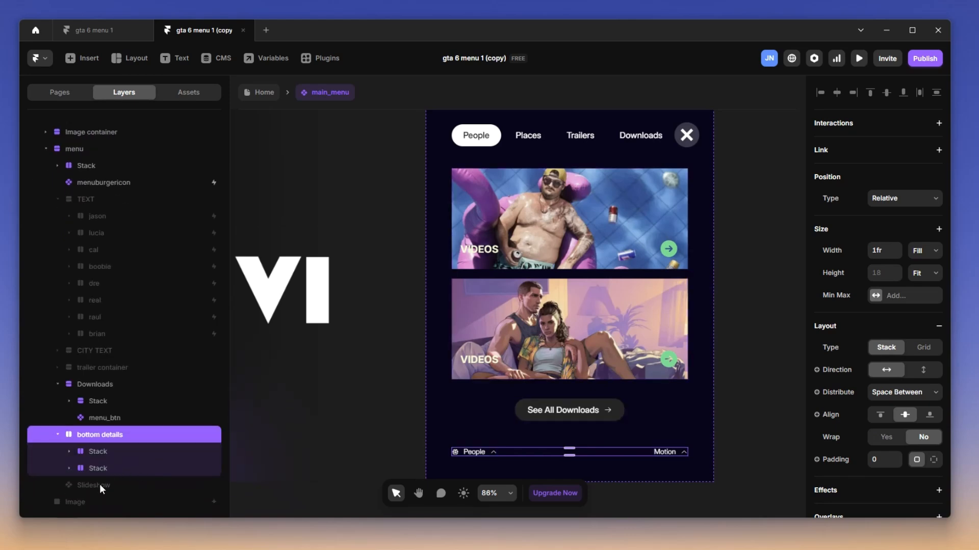
pyautogui.keyDown('ctrl'); pyautogui.click(490, 236); pyautogui.keyUp('ctrl')
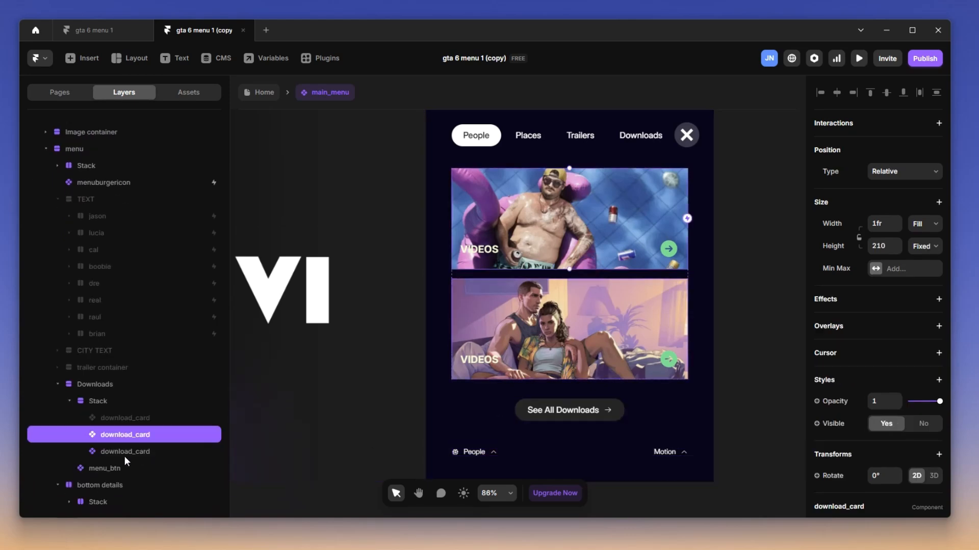
pyautogui.click(127, 403)
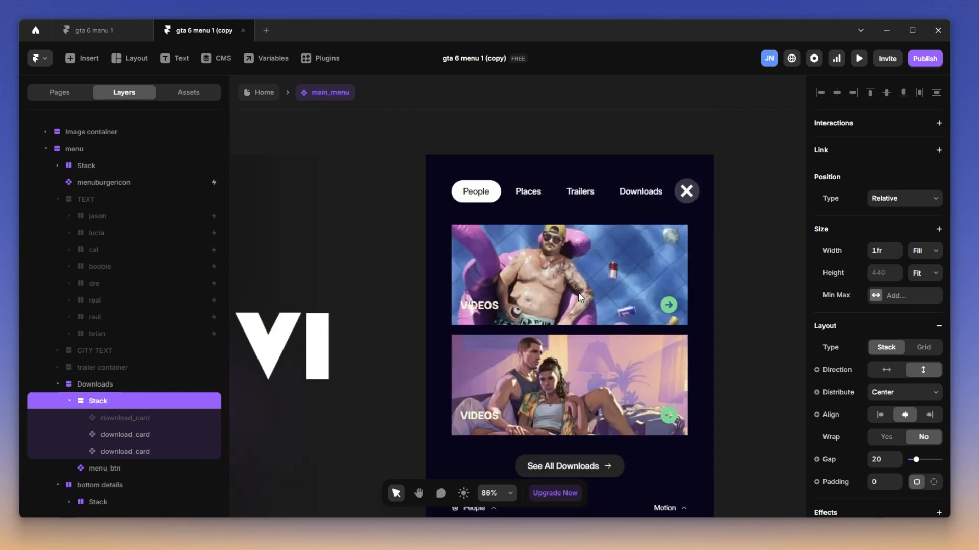
pyautogui.click(160, 419)
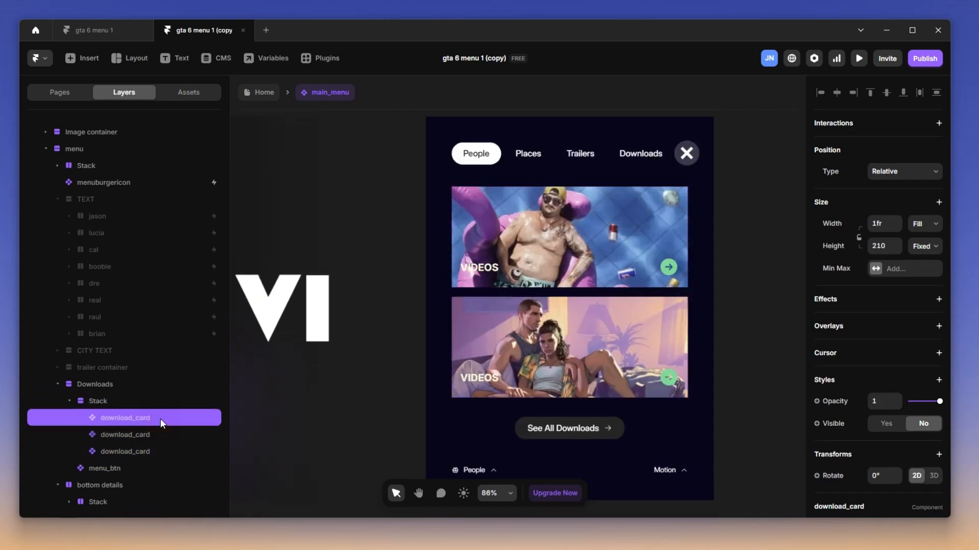
pyautogui.click(148, 434)
pyautogui.click(144, 449)
pyautogui.click(154, 433)
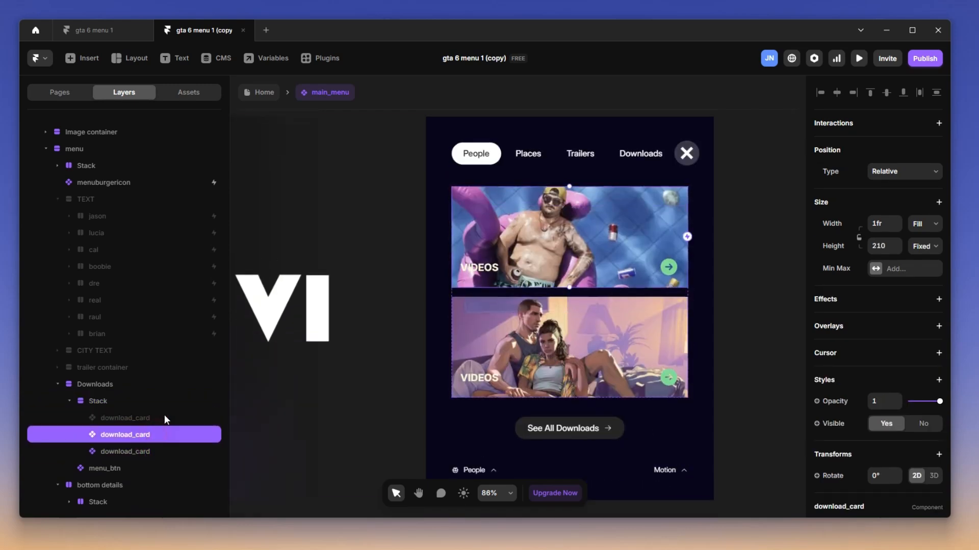
pyautogui.click(164, 415)
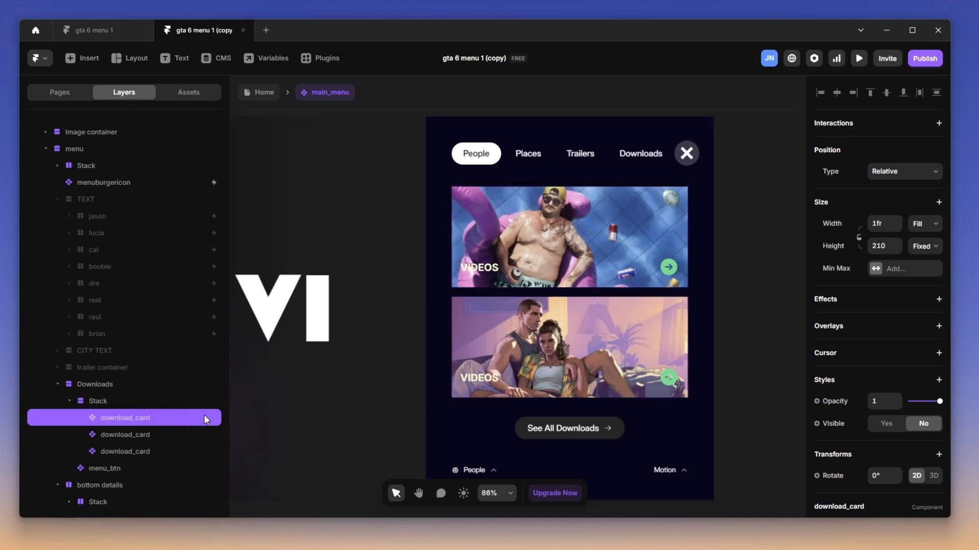
pyautogui.rightClick(142, 420)
pyautogui.click(167, 397)
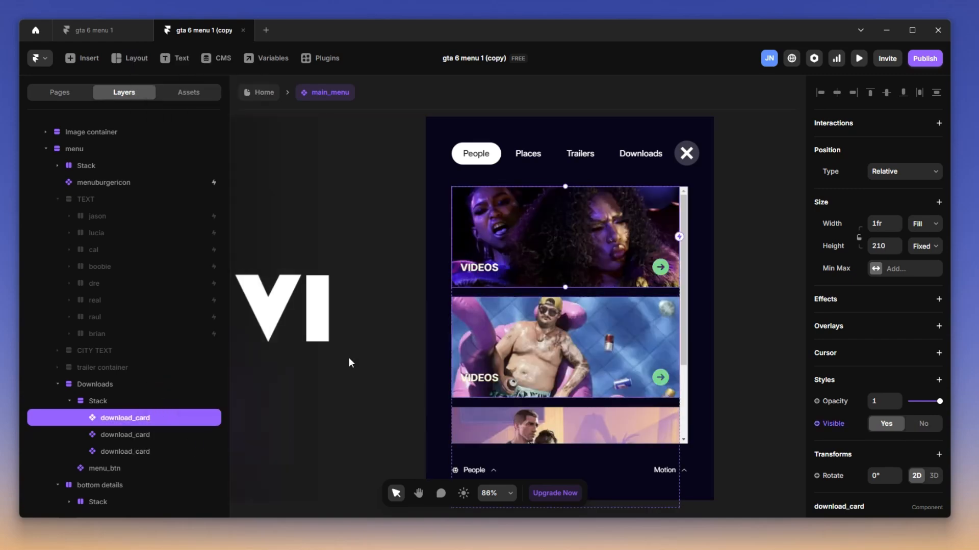
# Open the download_card component for editing and examine its primary and hover variants.
pyautogui.doubleClick(600, 258)
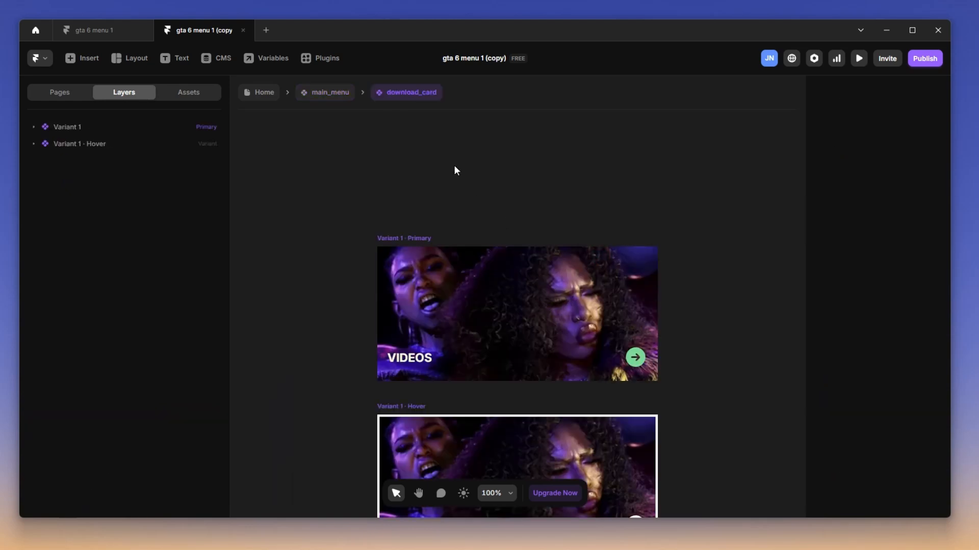
pyautogui.scroll(-3, 454, 165)
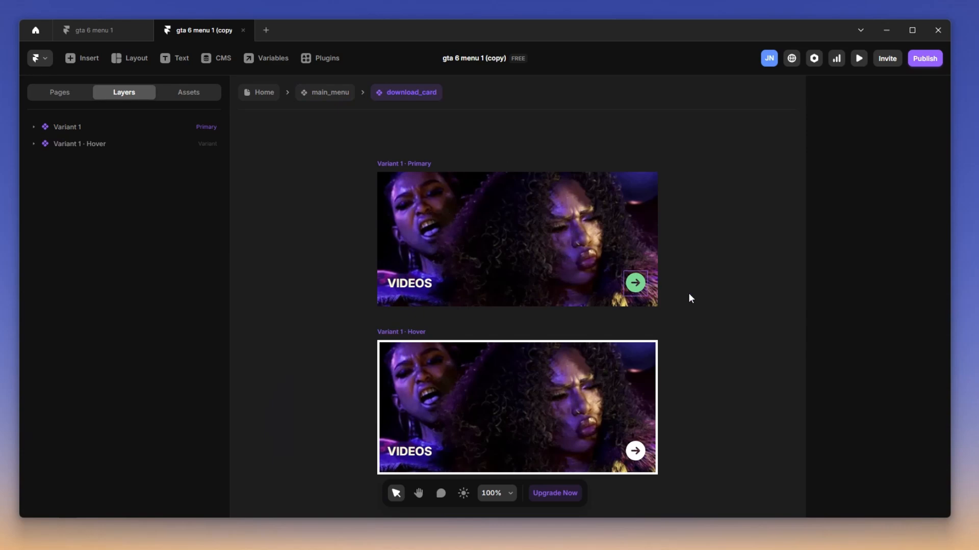
pyautogui.click(404, 164)
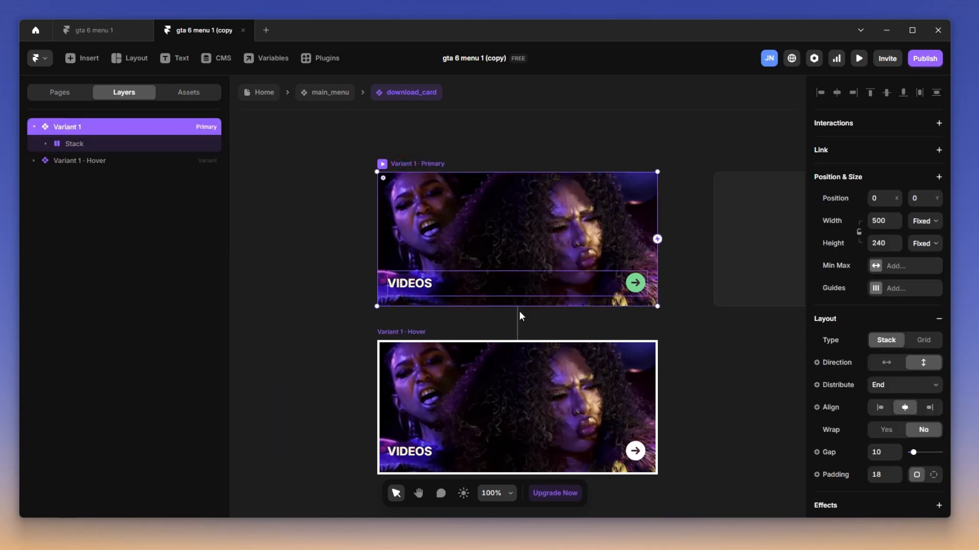
pyautogui.scroll(-2, 441, 316)
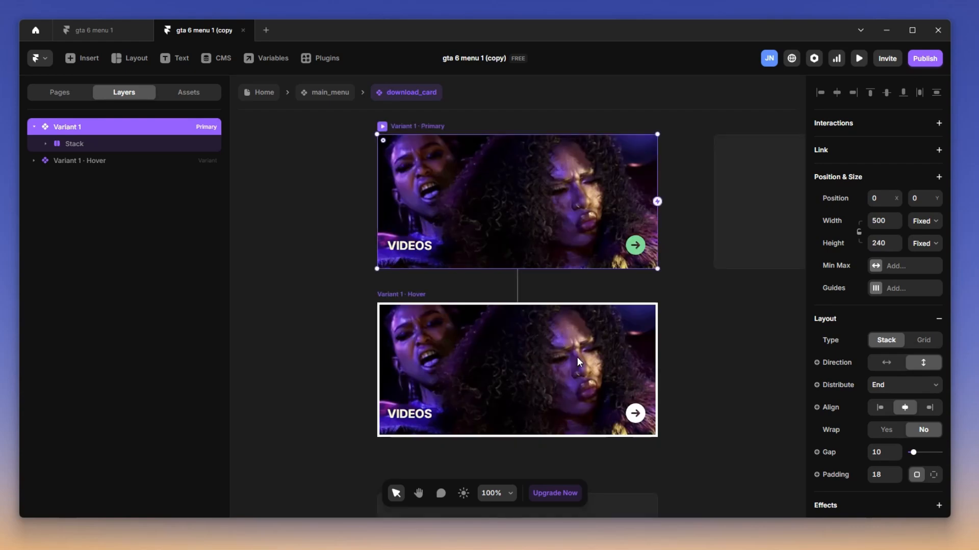
pyautogui.scroll(-2, 561, 354)
pyautogui.scroll(3, 530, 324)
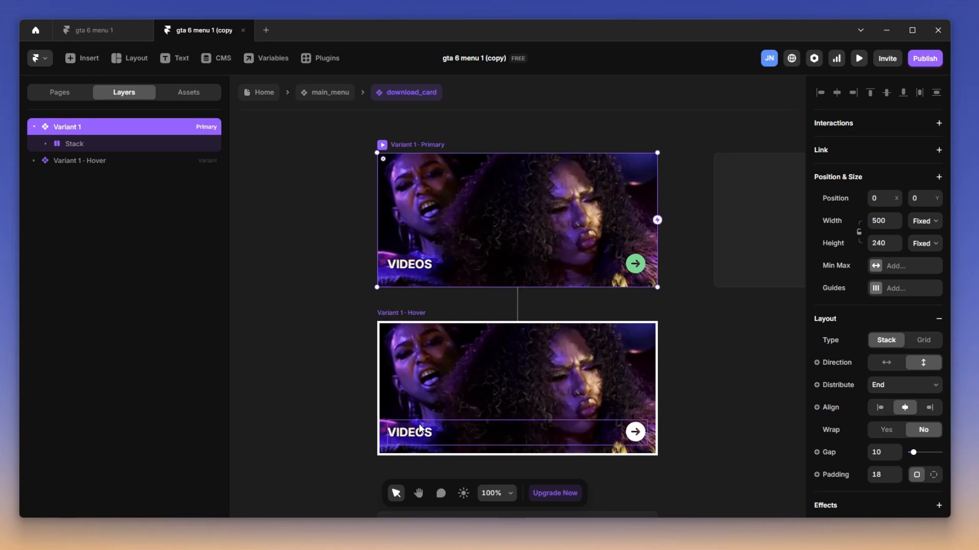
# Inspect the border settings of download_card's Variant 1 - Hover.
pyautogui.click(389, 316)
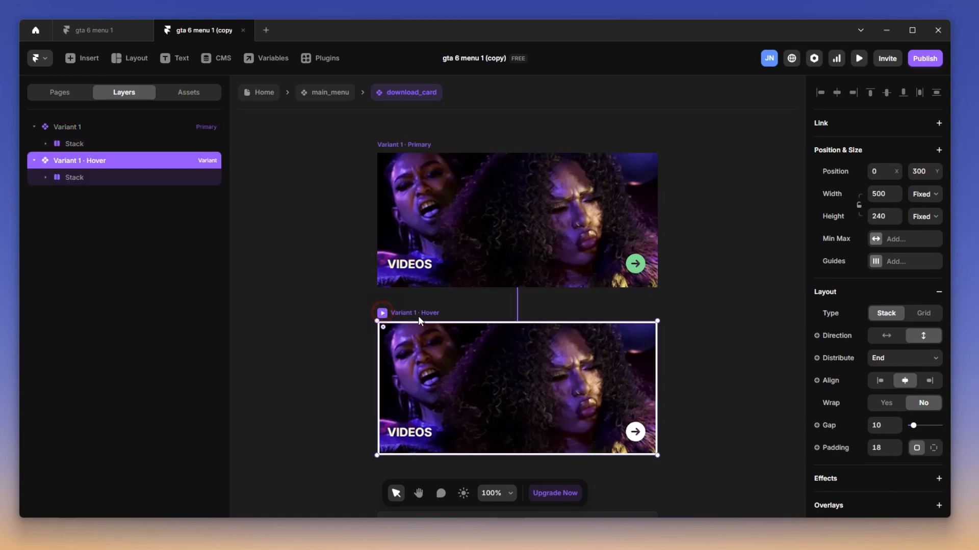
pyautogui.scroll(-5, 897, 382)
pyautogui.scroll(-4, 897, 379)
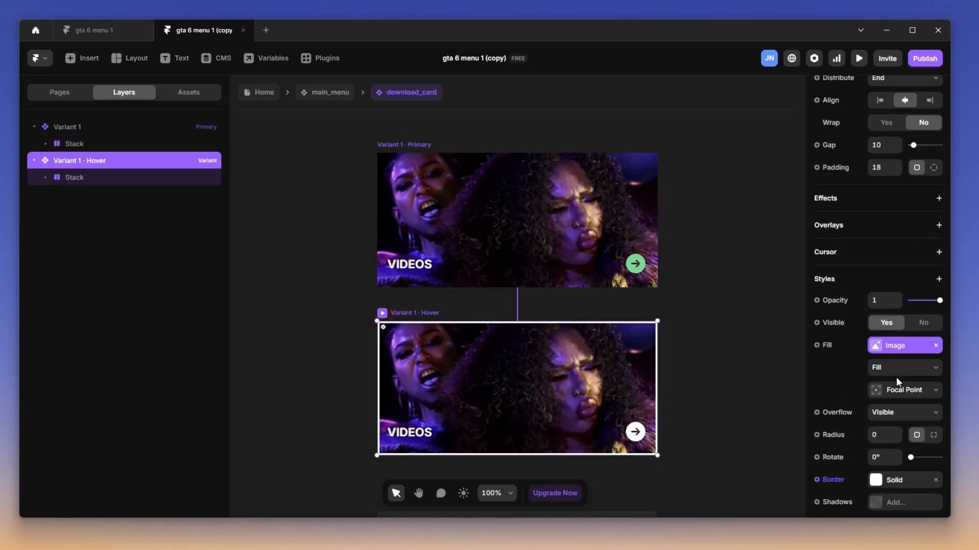
pyautogui.click(893, 369)
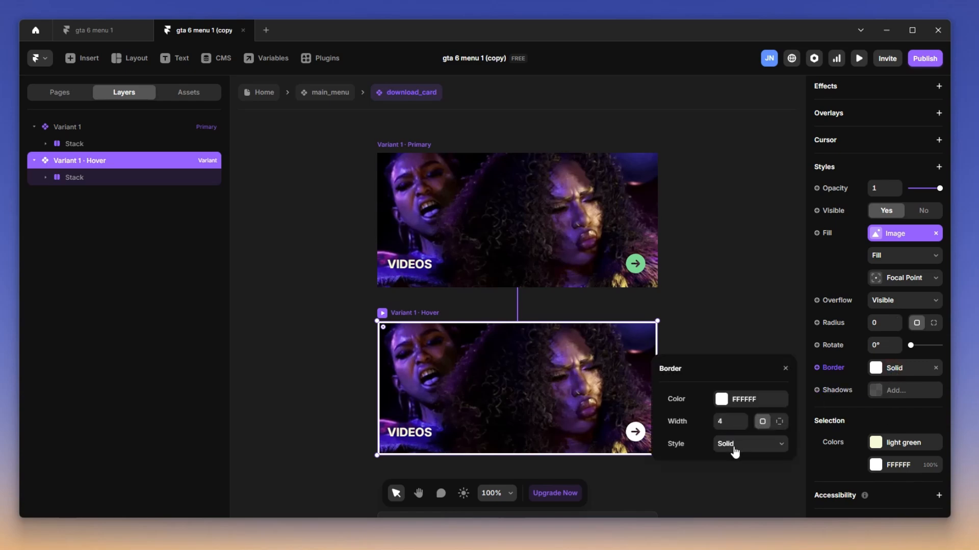
pyautogui.click(741, 273)
# Preview the primary variant of download_card and return to the editor.
pyautogui.click(389, 148)
pyautogui.hotkey('ctrl', 'p')
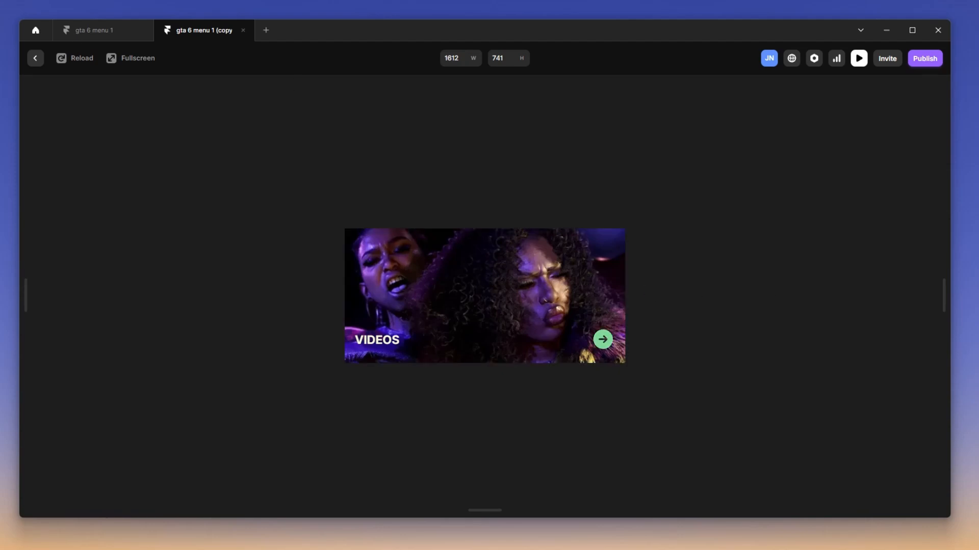
pyautogui.click(36, 62)
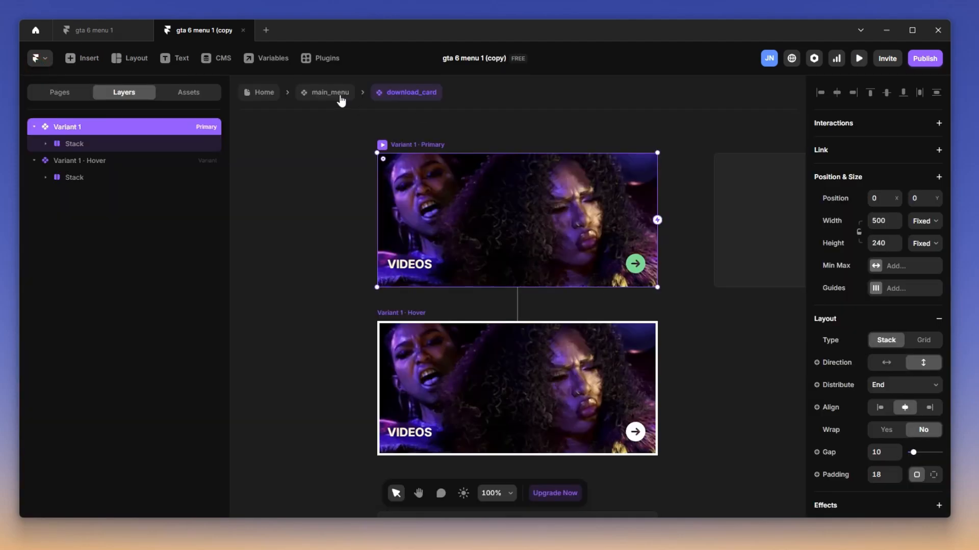
# Return to the main_menu component and duplicate the first download_card in the Downloads stack.
pyautogui.click(337, 94)
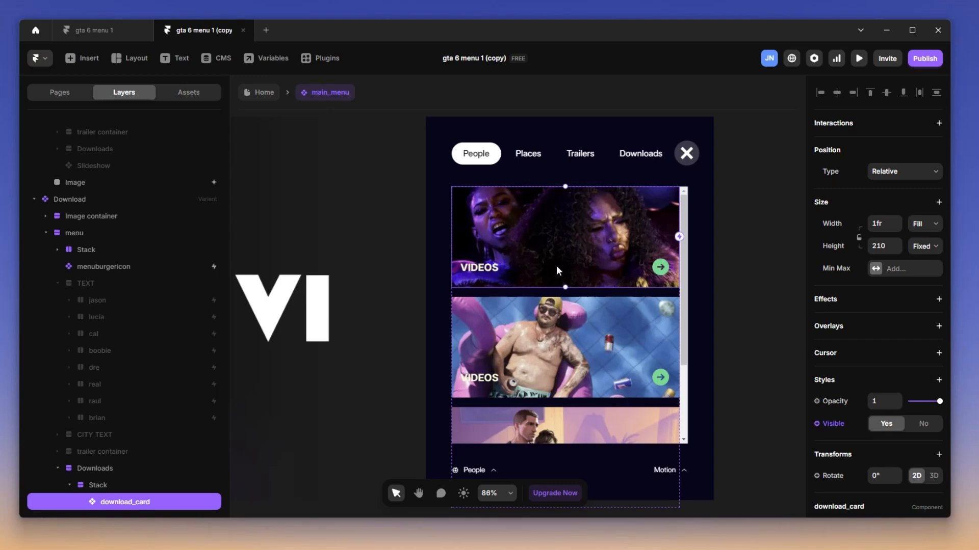
pyautogui.hotkey('ctrl', 'd')
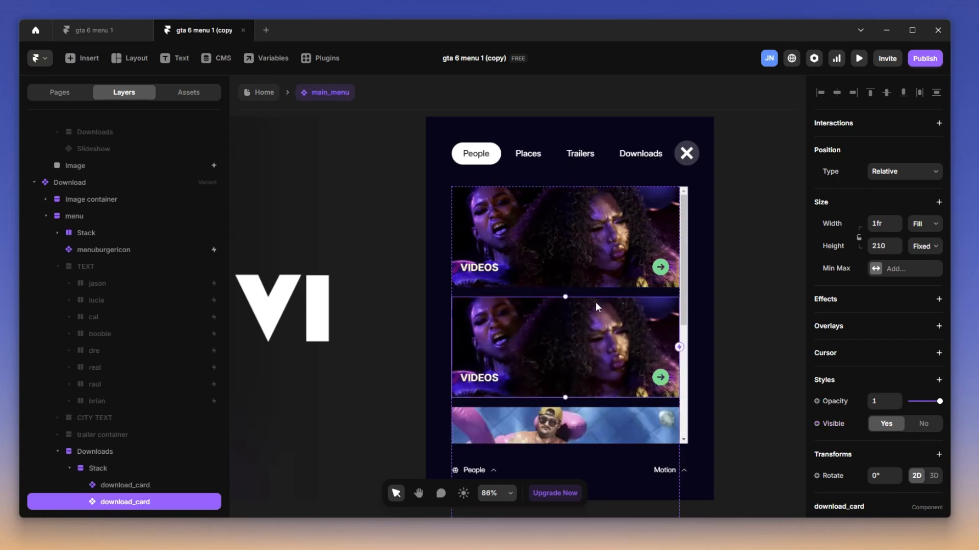
# Try replacing the duplicated download_card's image with an Unsplash photo of a card payment beside coffee cups.
pyautogui.scroll(-2, 597, 305)
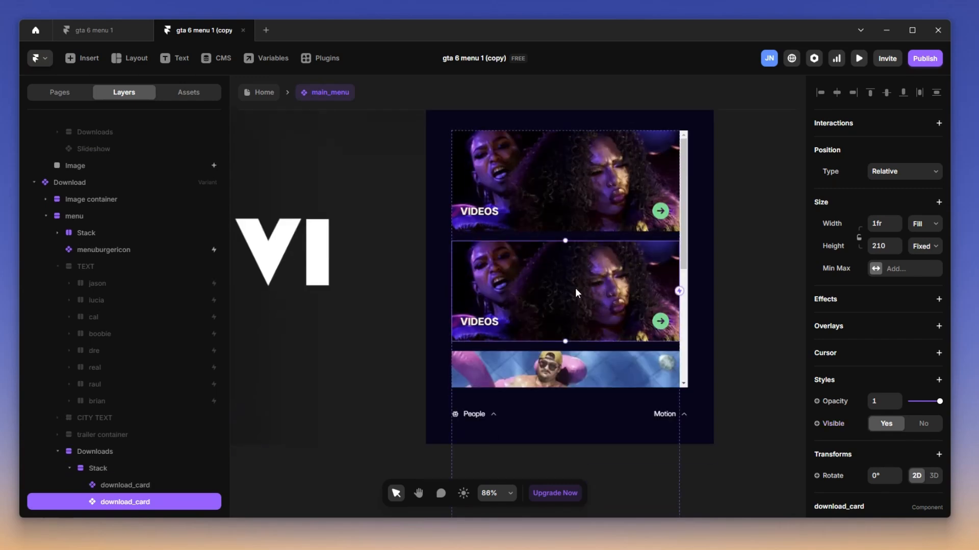
pyautogui.scroll(-3, 895, 388)
pyautogui.click(881, 418)
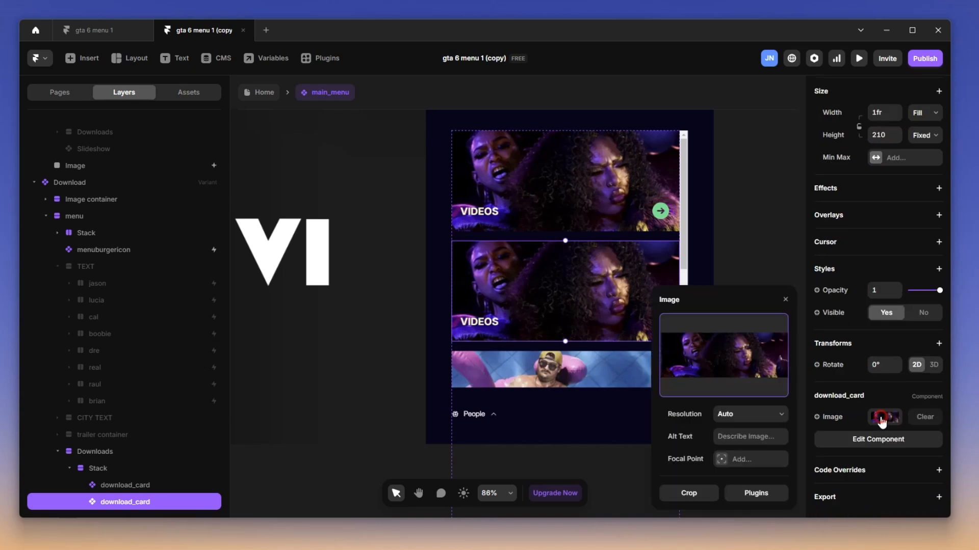
pyautogui.click(748, 493)
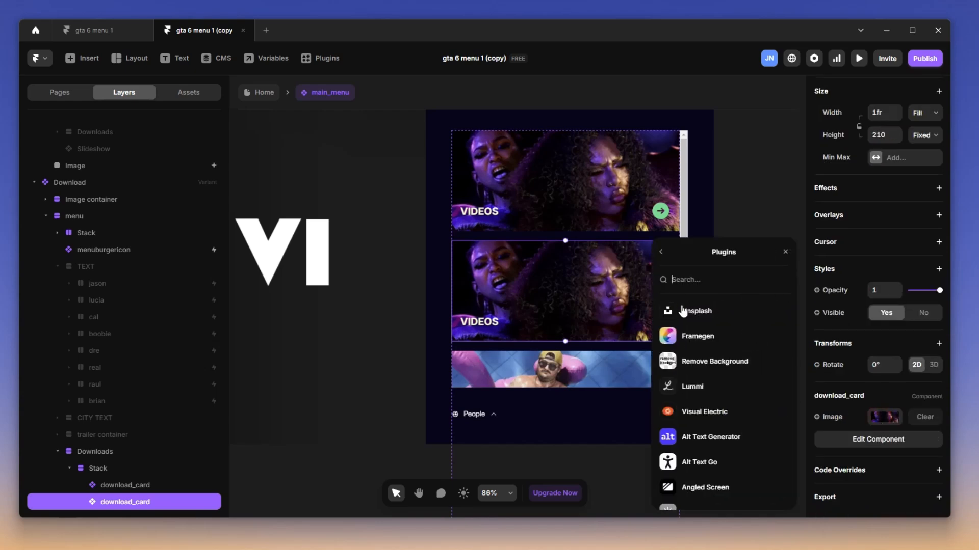
pyautogui.click(681, 312)
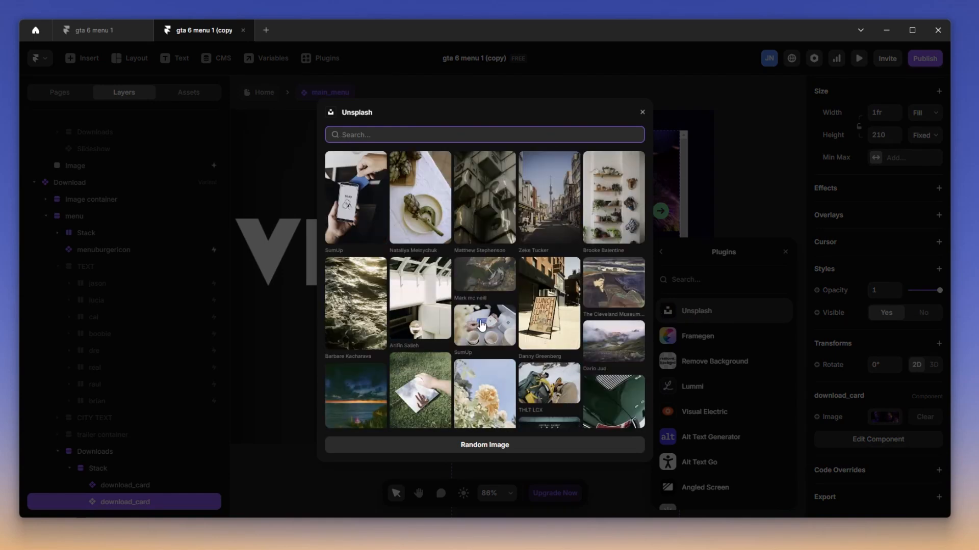
pyautogui.click(482, 325)
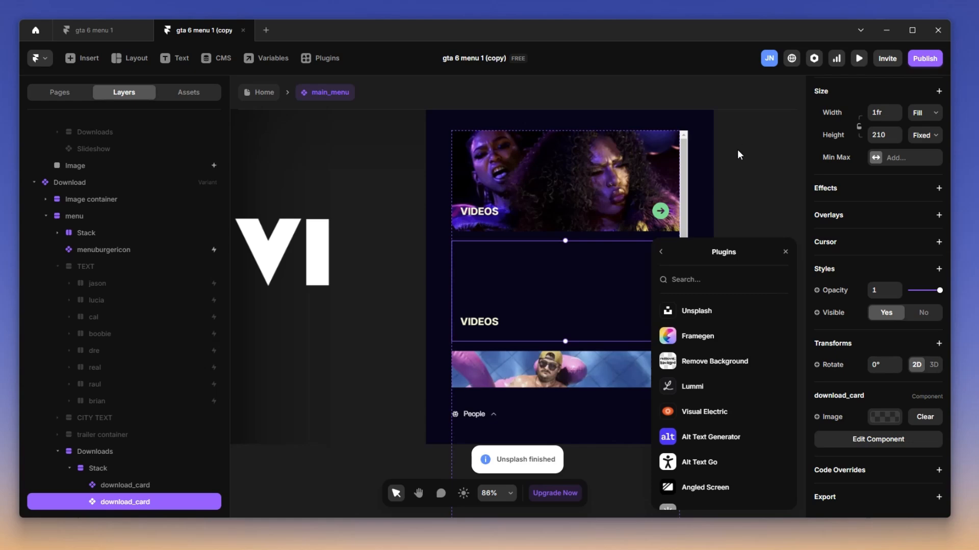
pyautogui.click(770, 159)
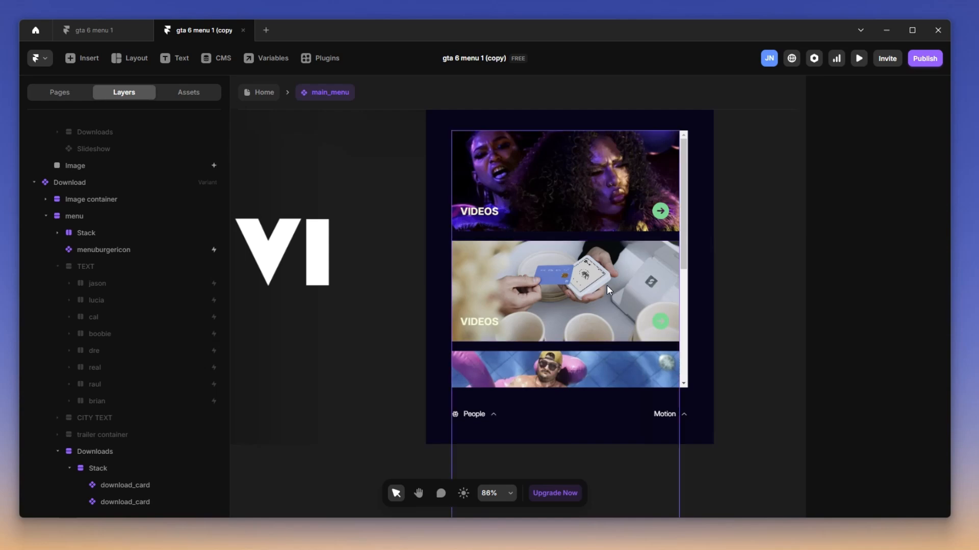
# Undo the Unsplash image replacement on the duplicated download_card.
pyautogui.hotkey('ctrl', 'z')
pyautogui.click(729, 268)
pyautogui.scroll(1, 502, 291)
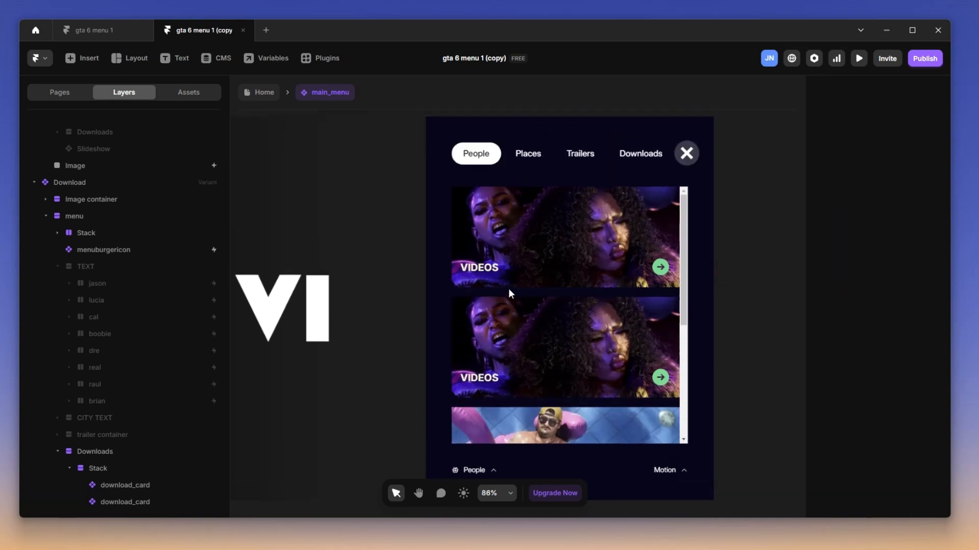
# Set the Overflow of the Stack holding the four download cards to Scroll.
pyautogui.click(533, 290)
pyautogui.scroll(-3, 148, 393)
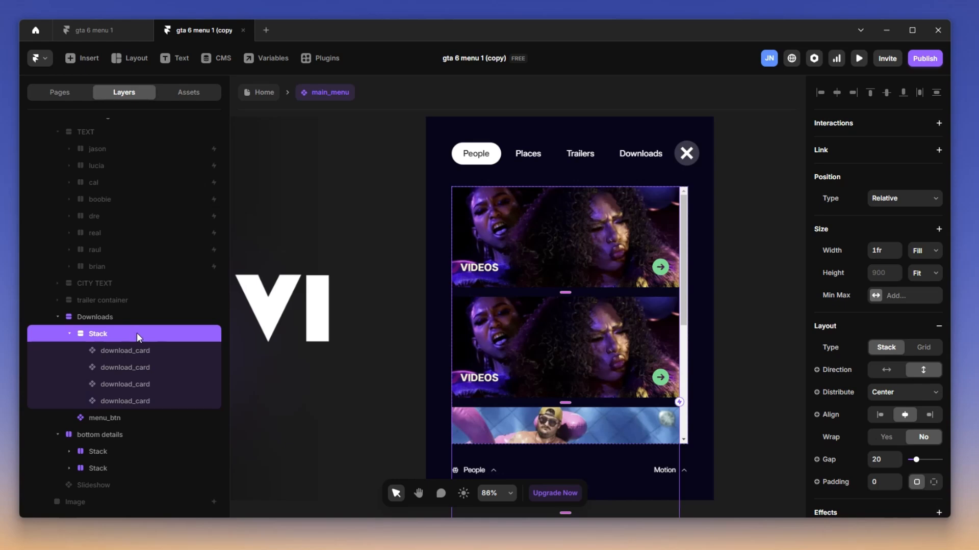
pyautogui.scroll(-1, 621, 306)
pyautogui.scroll(-1, 618, 316)
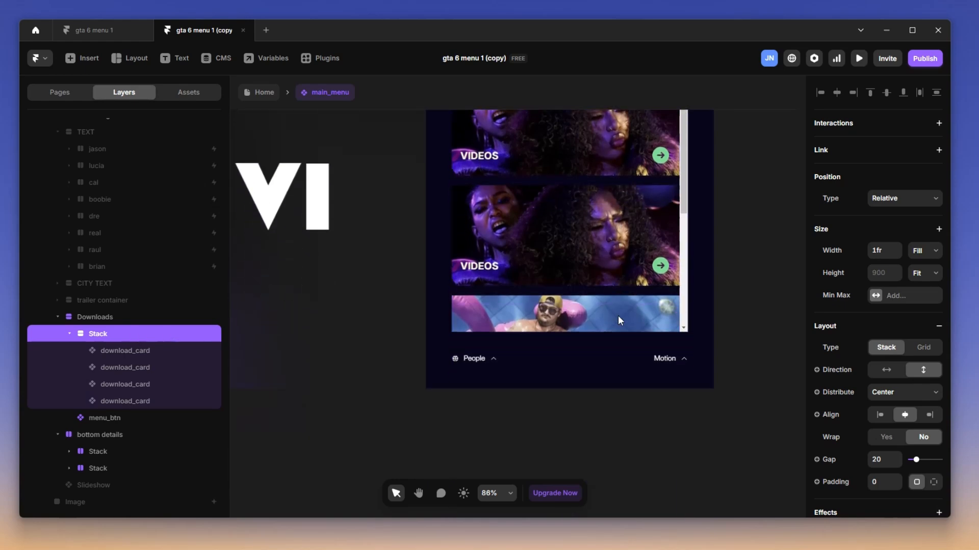
pyautogui.scroll(-1, 618, 316)
pyautogui.scroll(-2, 618, 316)
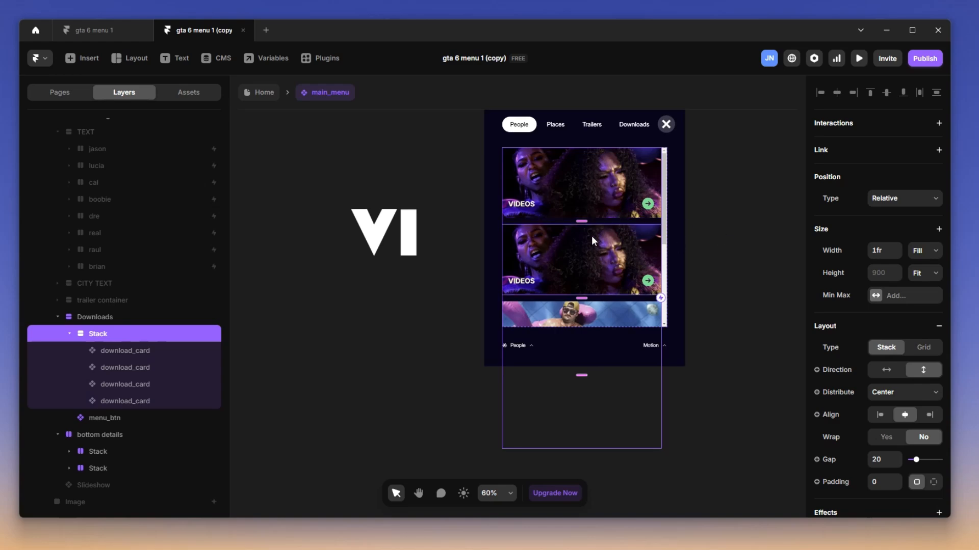
pyautogui.scroll(-1, 850, 351)
pyautogui.scroll(-6, 856, 354)
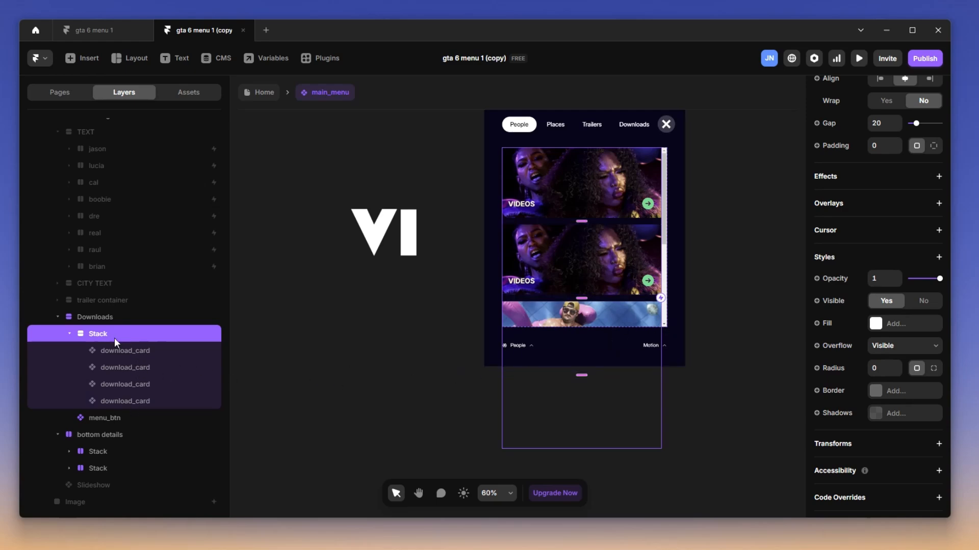
pyautogui.click(123, 352)
pyautogui.click(128, 335)
pyautogui.click(916, 348)
pyautogui.click(902, 389)
# Switch the download cards Stack's Overflow to Visible and back to Scroll for comparison.
pyautogui.click(936, 351)
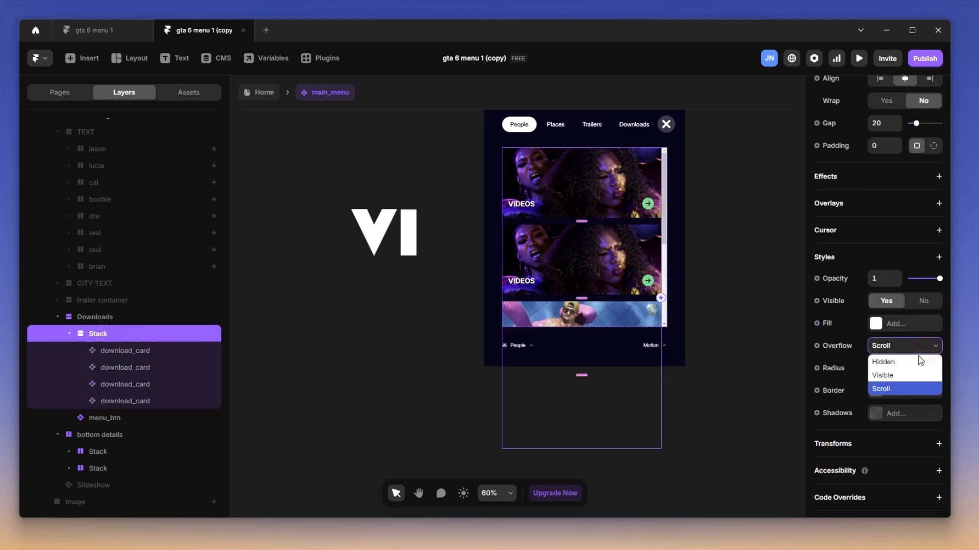
pyautogui.click(914, 375)
pyautogui.click(916, 347)
pyautogui.click(913, 389)
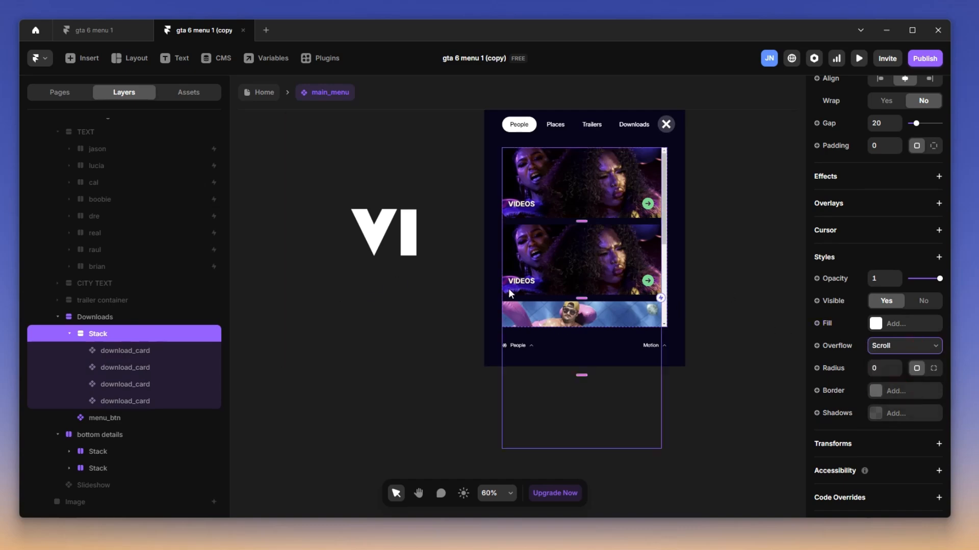
# Set the Overflow of the Stack holding the download cards to Hidden.
pyautogui.scroll(-1, 576, 268)
pyautogui.scroll(1, 566, 228)
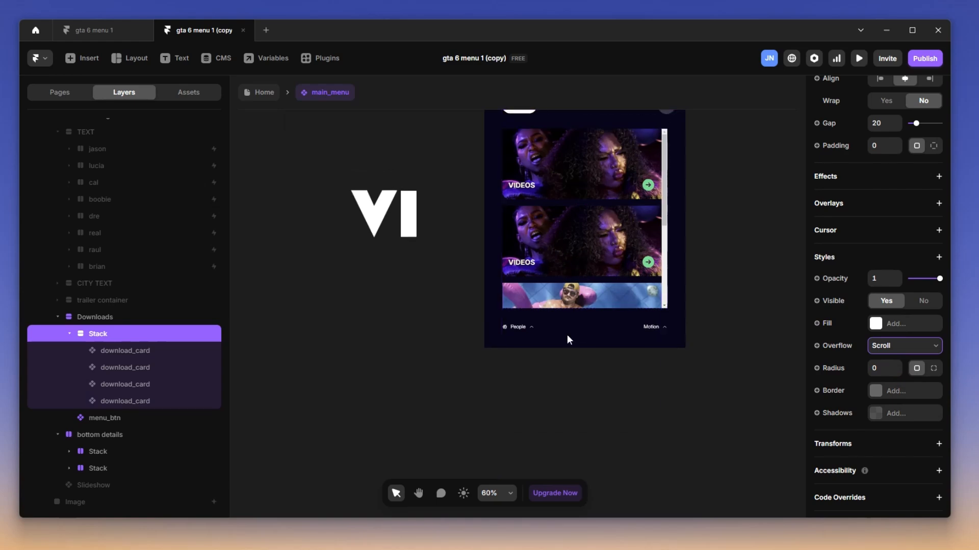
pyautogui.click(152, 329)
pyautogui.click(131, 318)
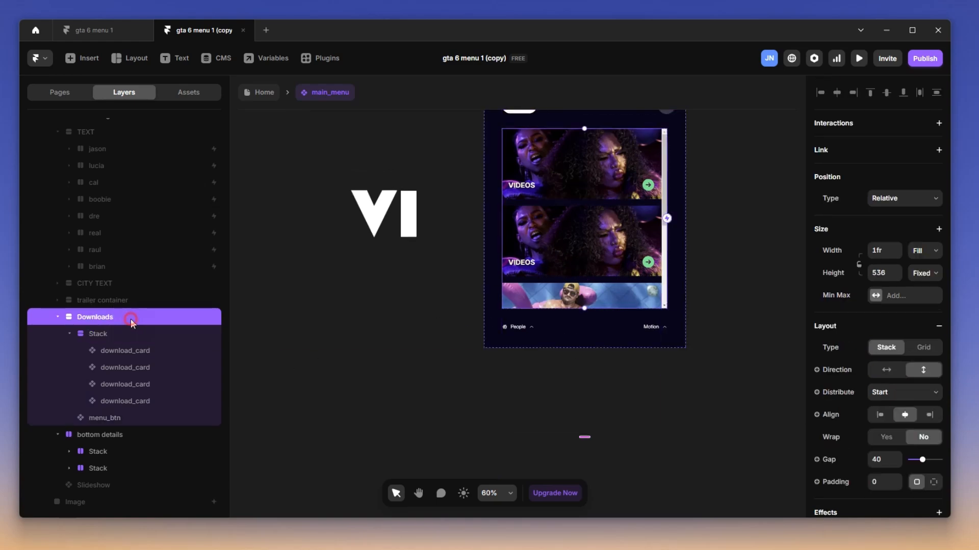
pyautogui.scroll(-1, 905, 365)
pyautogui.scroll(-6, 911, 365)
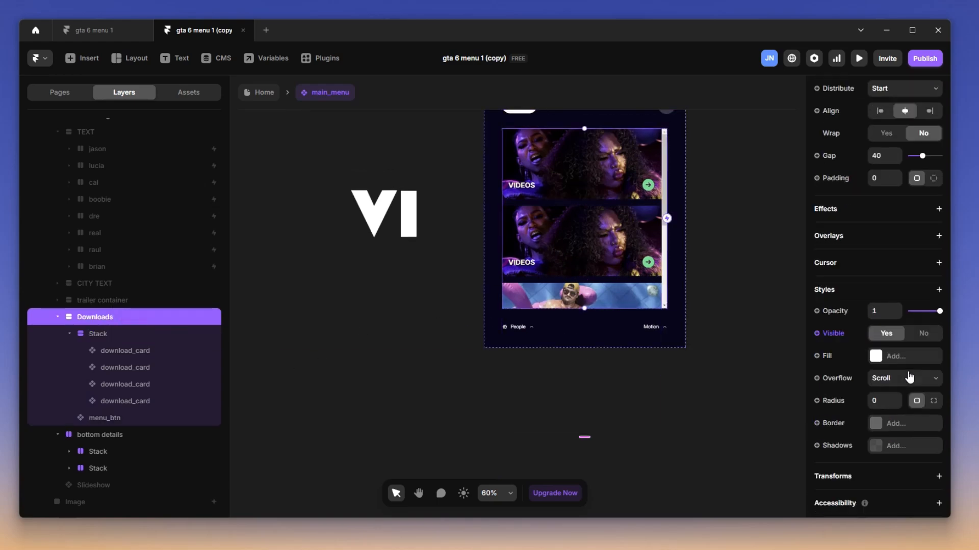
pyautogui.click(123, 334)
pyautogui.click(931, 347)
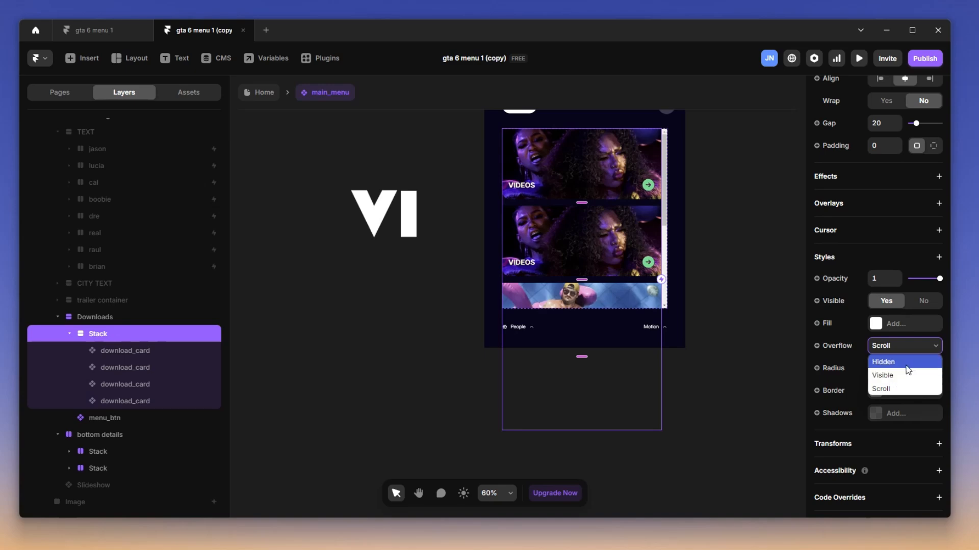
pyautogui.click(885, 362)
pyautogui.scroll(2, 462, 266)
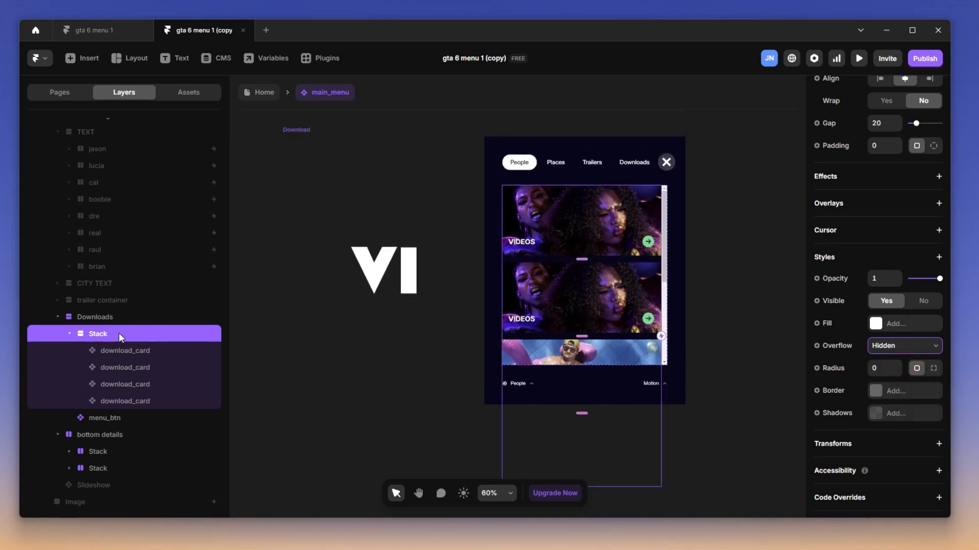
# Try setting the Overflow of the Downloads container to Hidden.
pyautogui.click(114, 319)
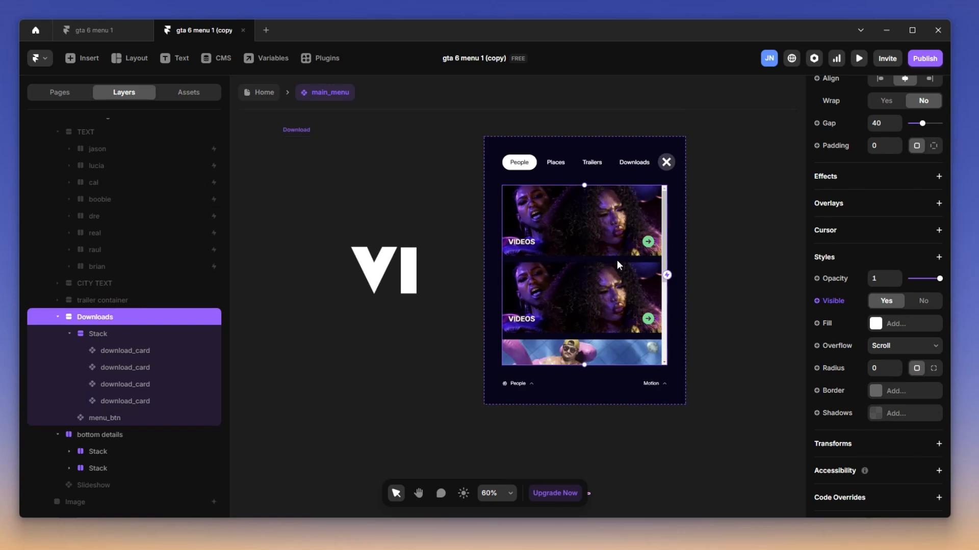
pyautogui.scroll(-1, 884, 339)
pyautogui.click(903, 322)
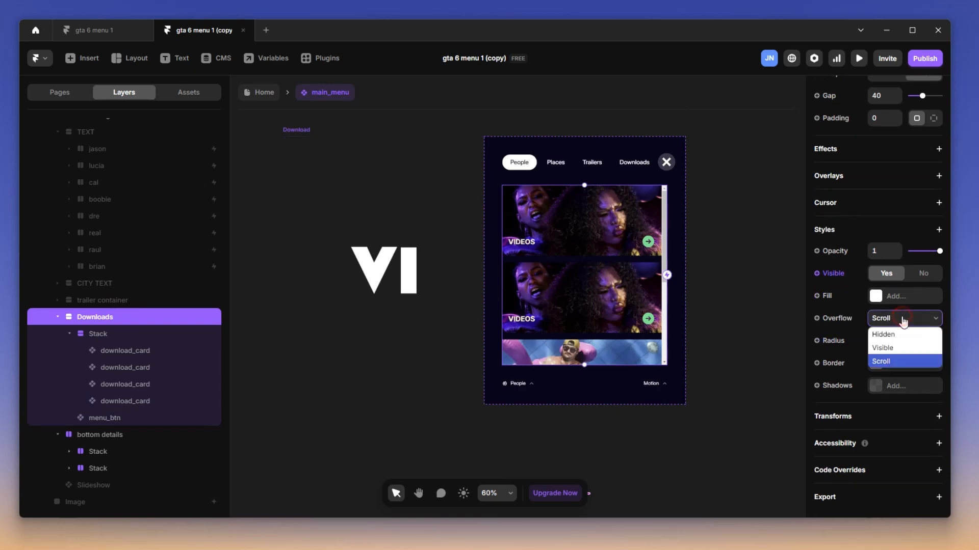
pyautogui.click(891, 361)
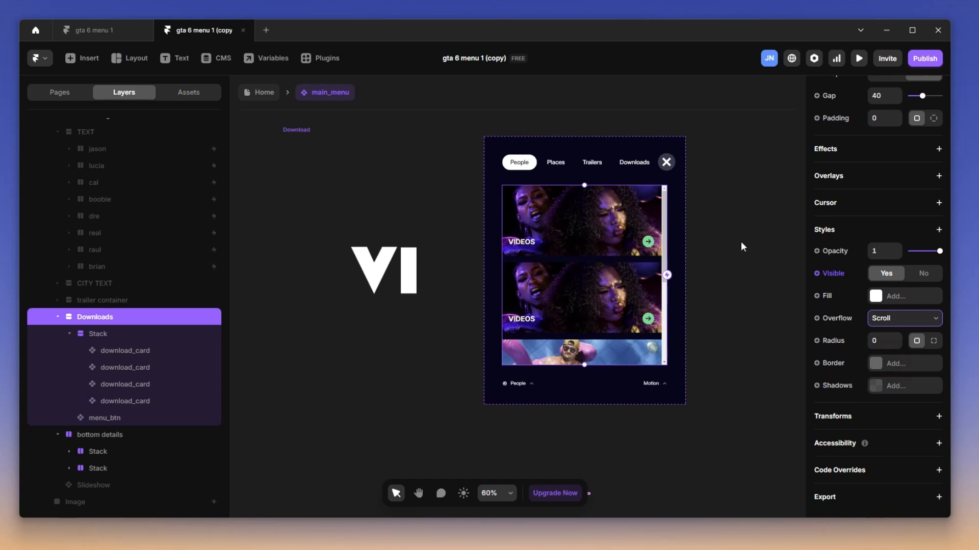
pyautogui.click(897, 319)
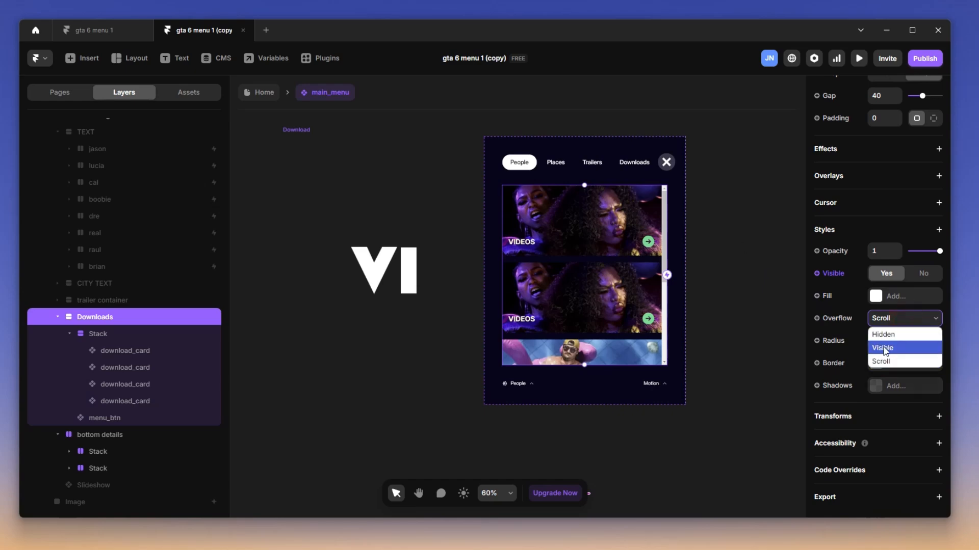
pyautogui.click(892, 337)
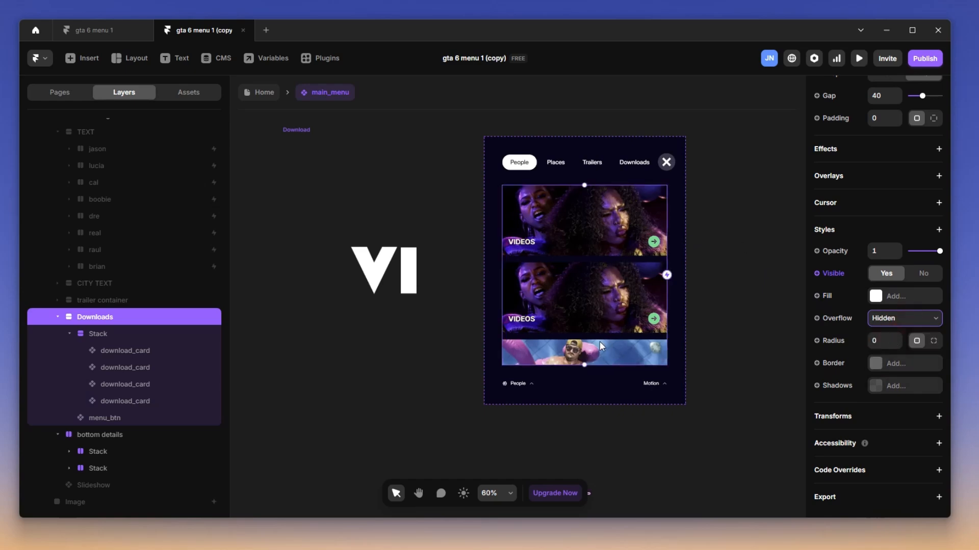
# Try extending the height of the Downloads container to show more cards, and undo the resize.
pyautogui.scroll(6, 597, 344)
pyautogui.scroll(-4, 594, 344)
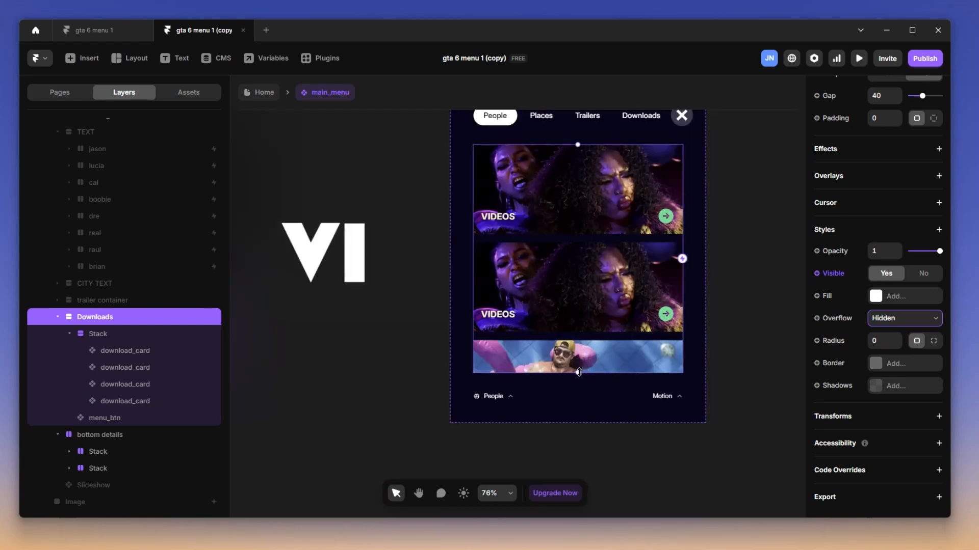
pyautogui.moveTo(579, 373); pyautogui.dragTo(574, 463)
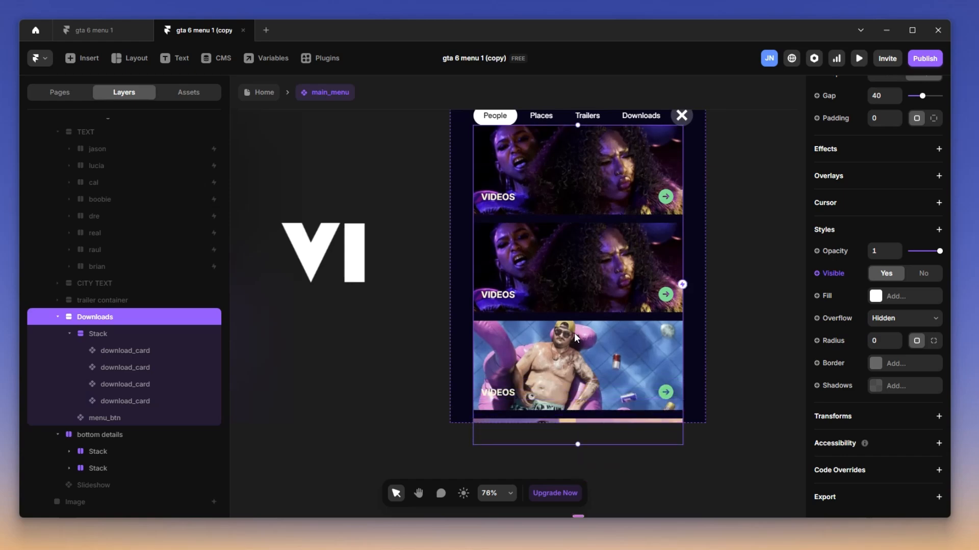
pyautogui.hotkey('ctrl', 'z')
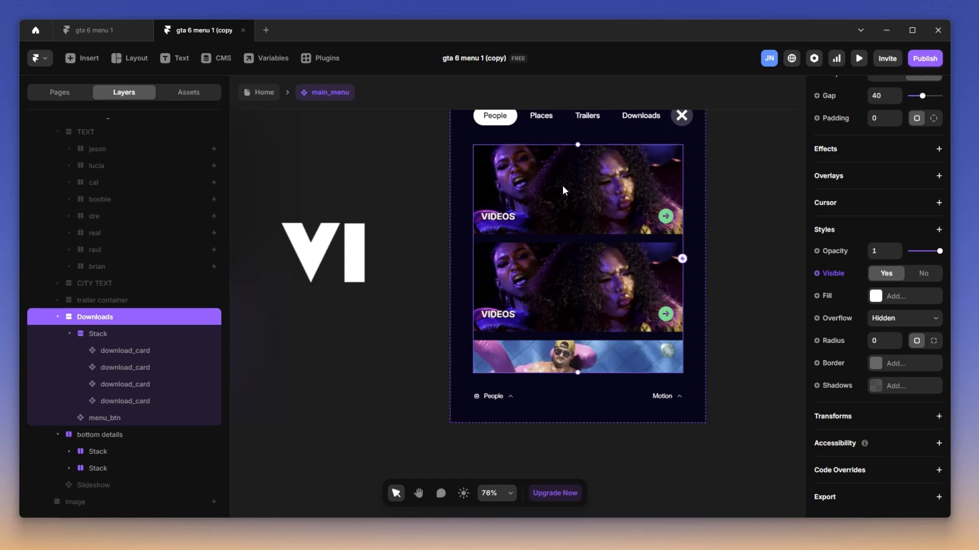
# Set the Overflow of the Downloads container back to Scroll.
pyautogui.scroll(1, 562, 185)
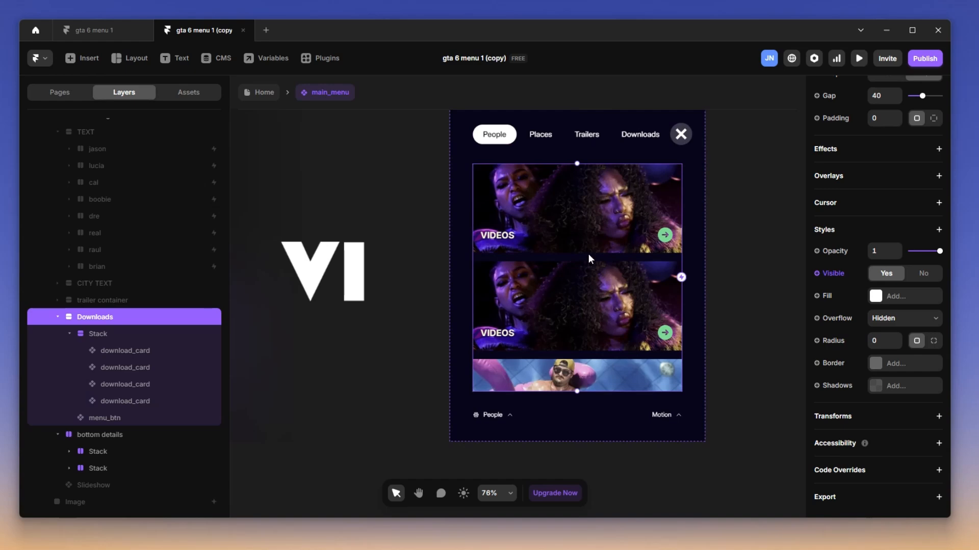
pyautogui.click(892, 319)
pyautogui.click(881, 362)
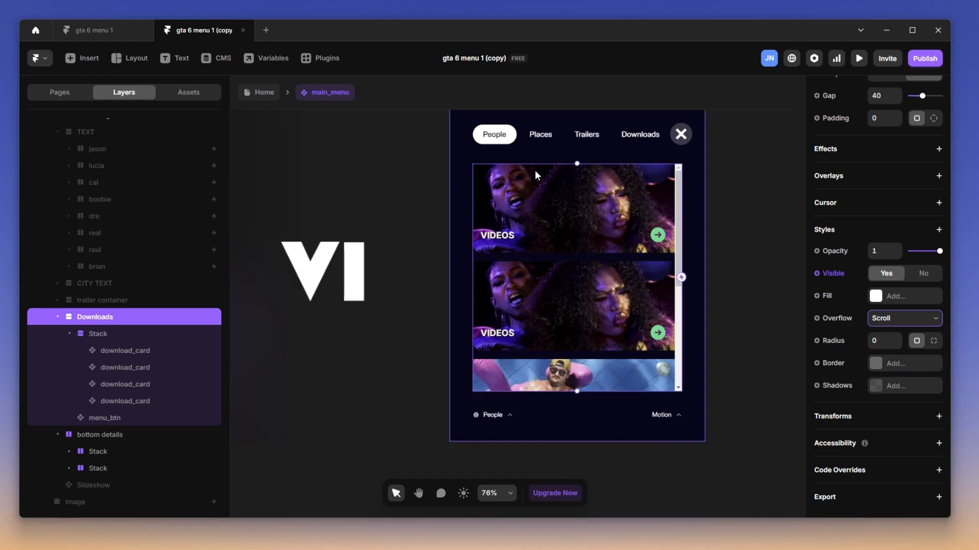
pyautogui.scroll(-1, 597, 258)
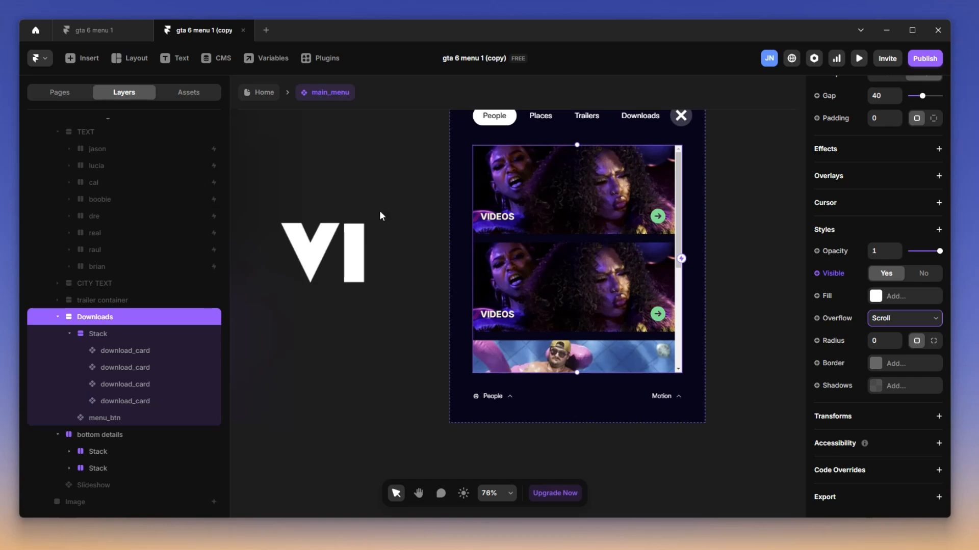
# Delete the first of the two identical download_card instances from the Stack inside Downloads.
pyautogui.click(161, 351)
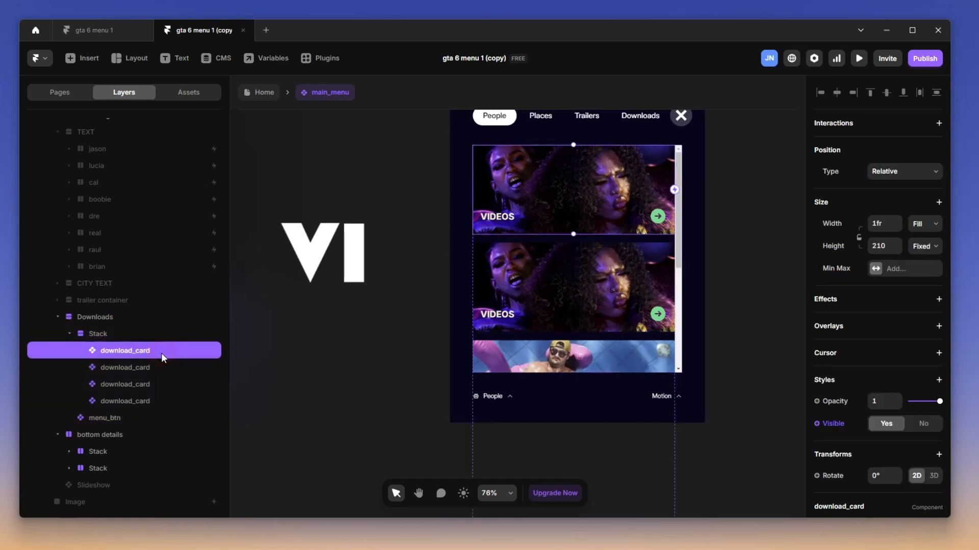
pyautogui.press('Delete')
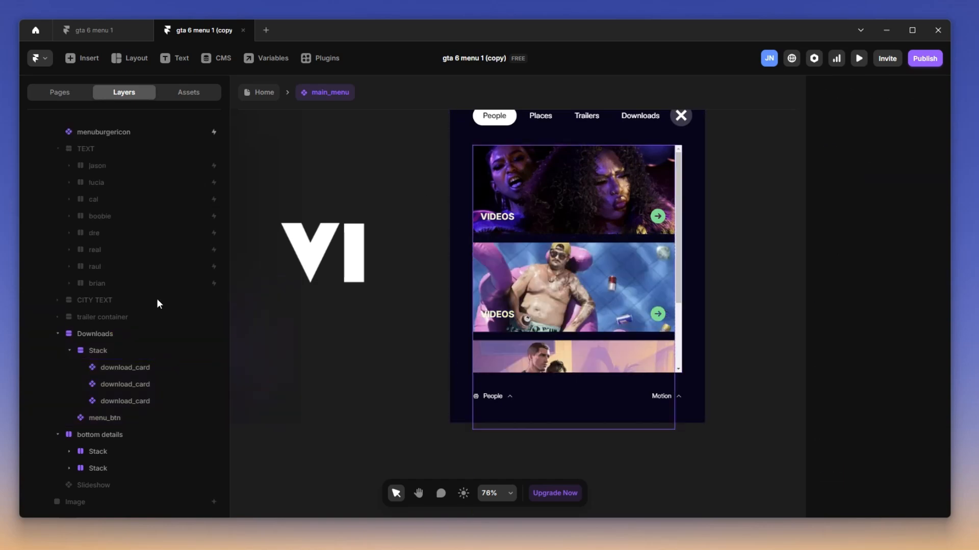
pyautogui.scroll(-2, 602, 257)
pyautogui.scroll(2, 612, 294)
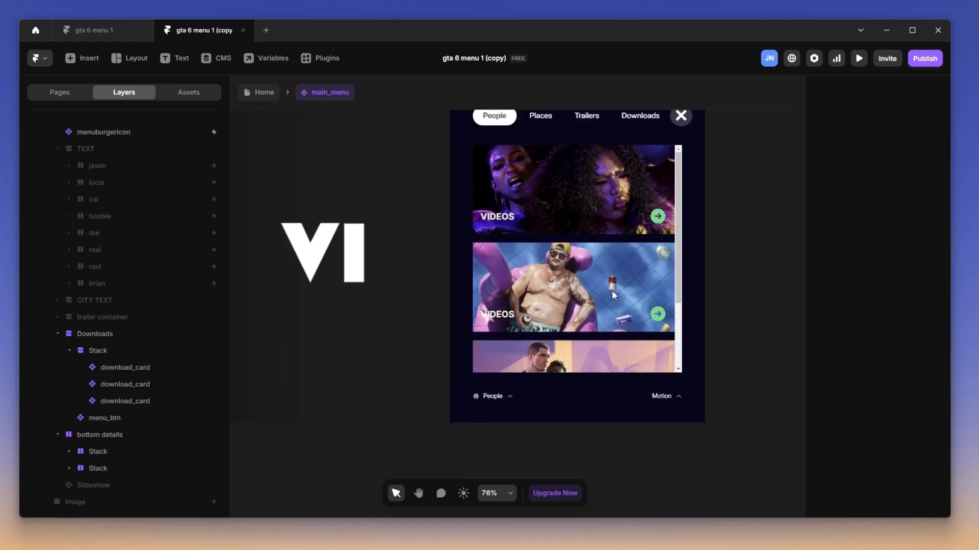
pyautogui.scroll(1, 613, 292)
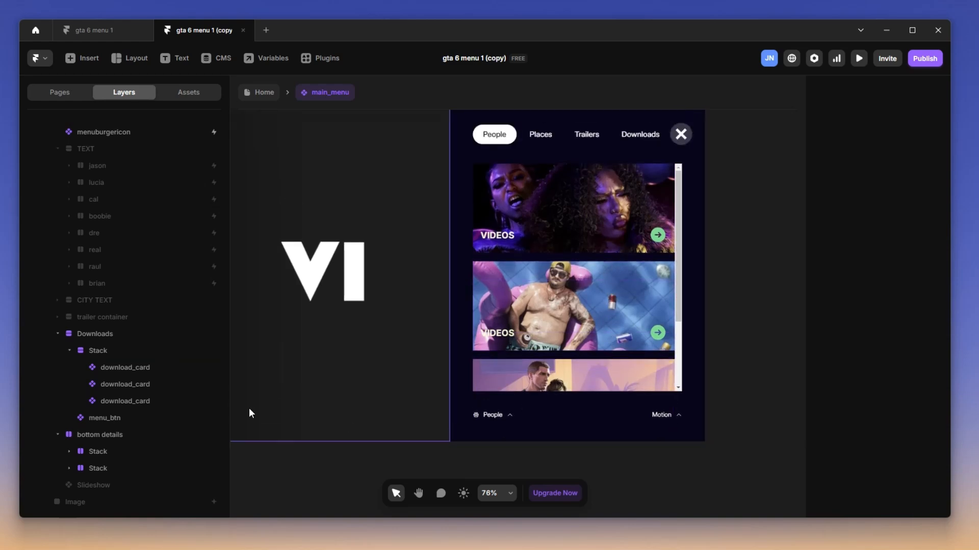
# Locate the menu_btn below the cards, try the Downloads container with Overflow set to Visible, and undo that change.
pyautogui.click(92, 417)
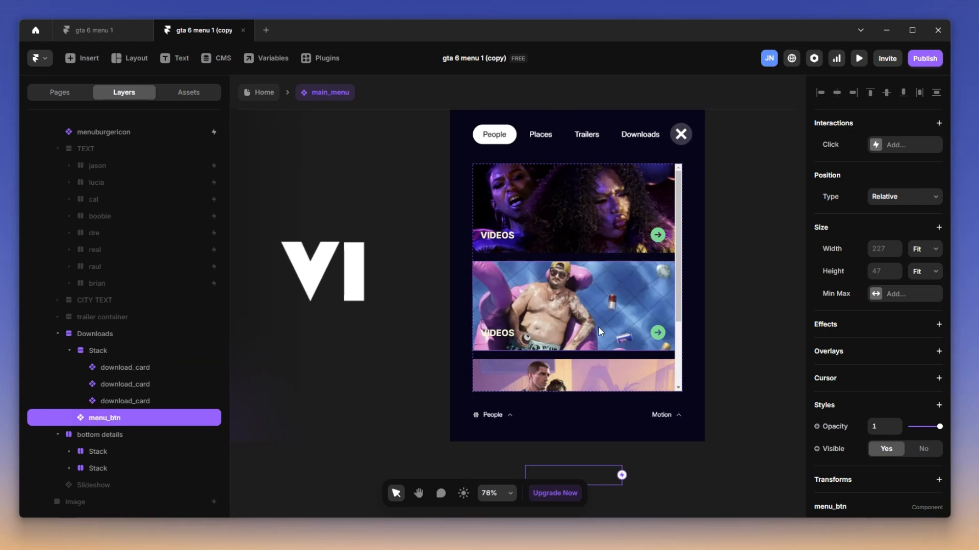
pyautogui.scroll(-4, 598, 326)
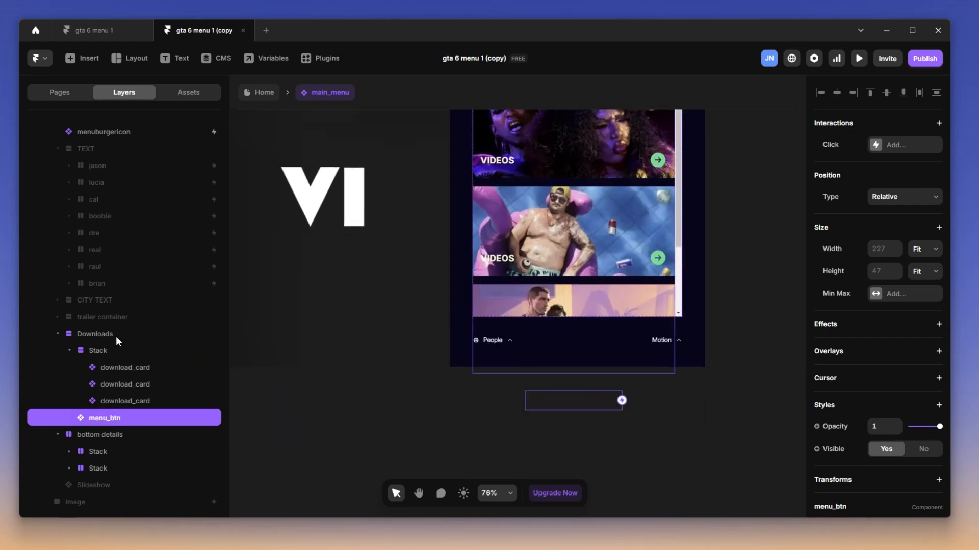
pyautogui.click(117, 334)
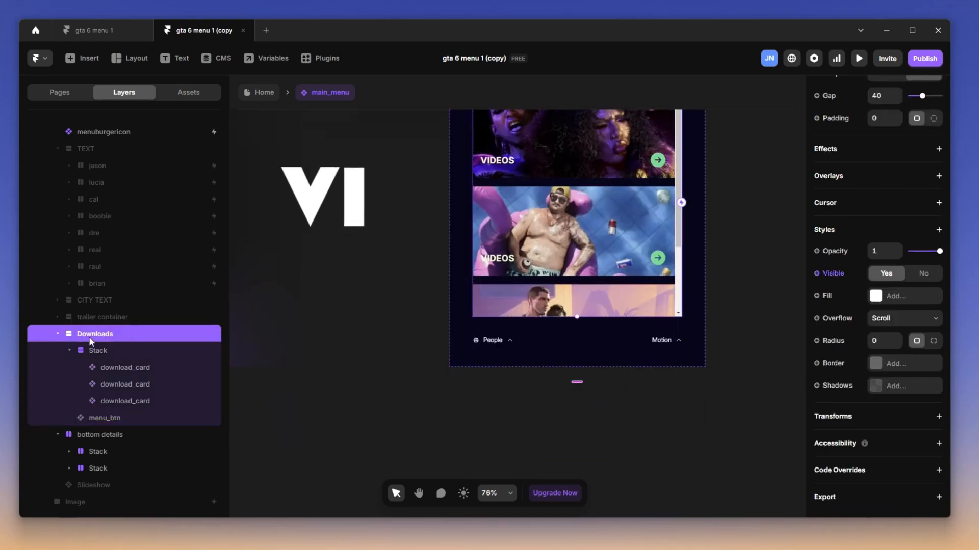
pyautogui.click(889, 319)
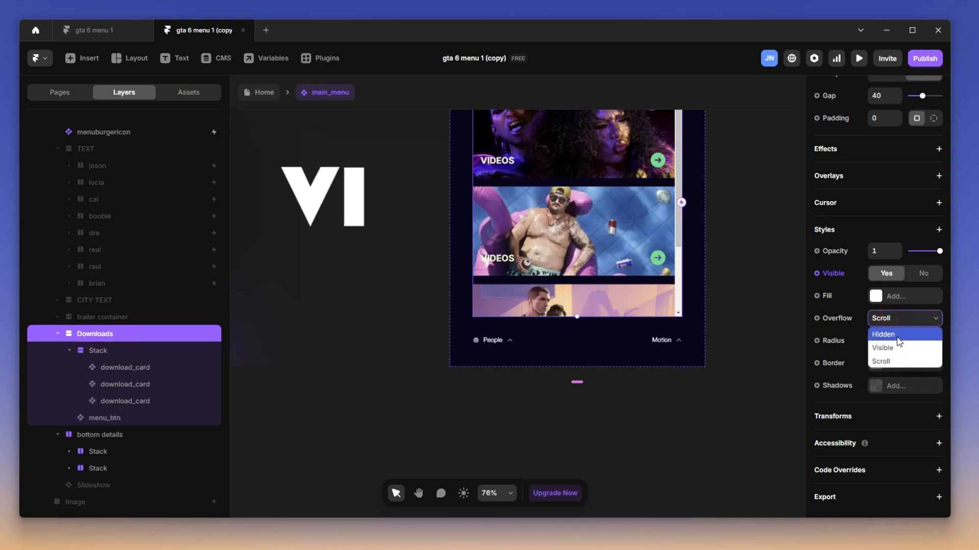
pyautogui.click(887, 333)
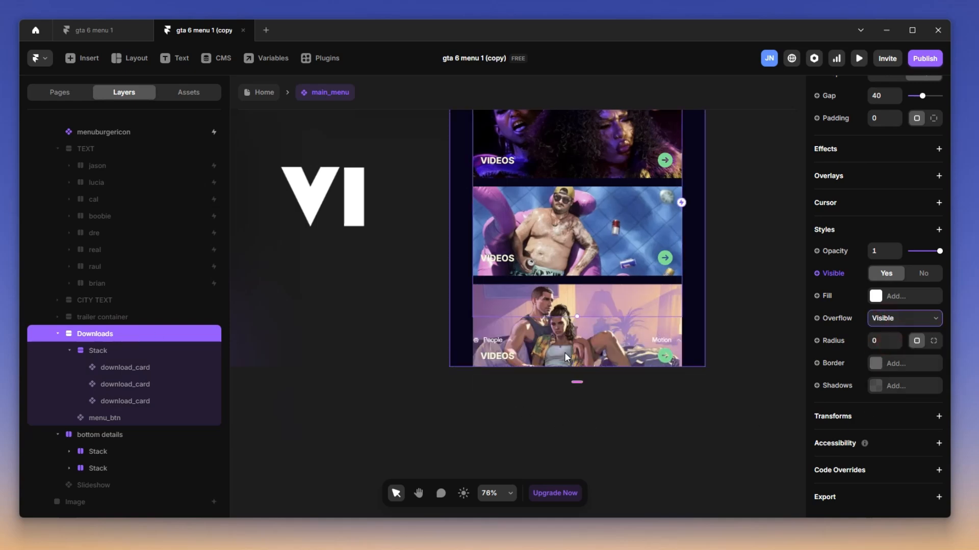
pyautogui.scroll(-1, 573, 408)
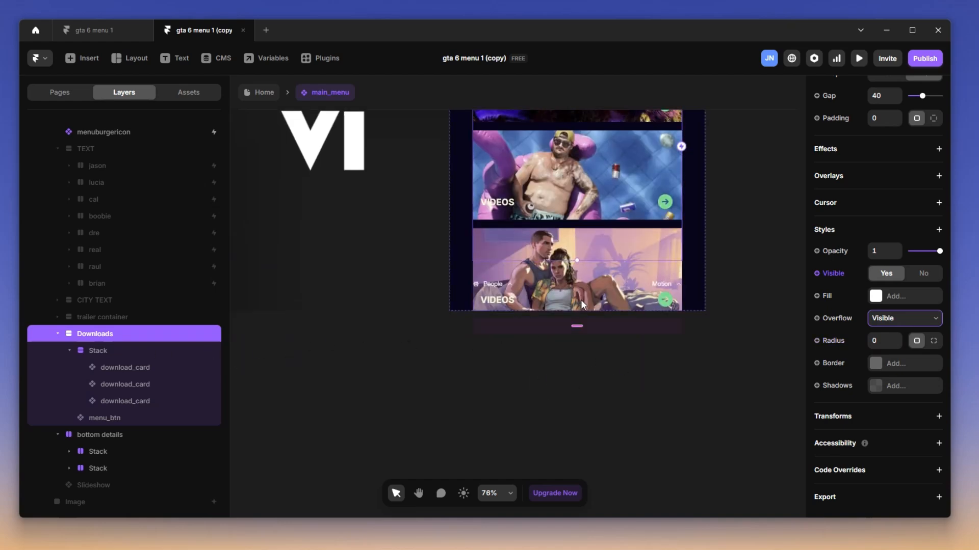
pyautogui.scroll(3, 535, 344)
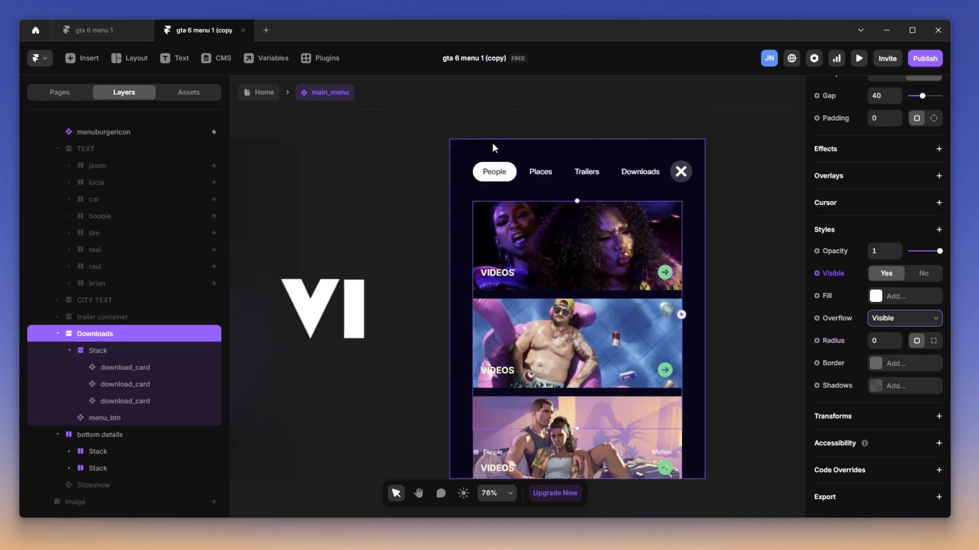
pyautogui.scroll(-1, 589, 247)
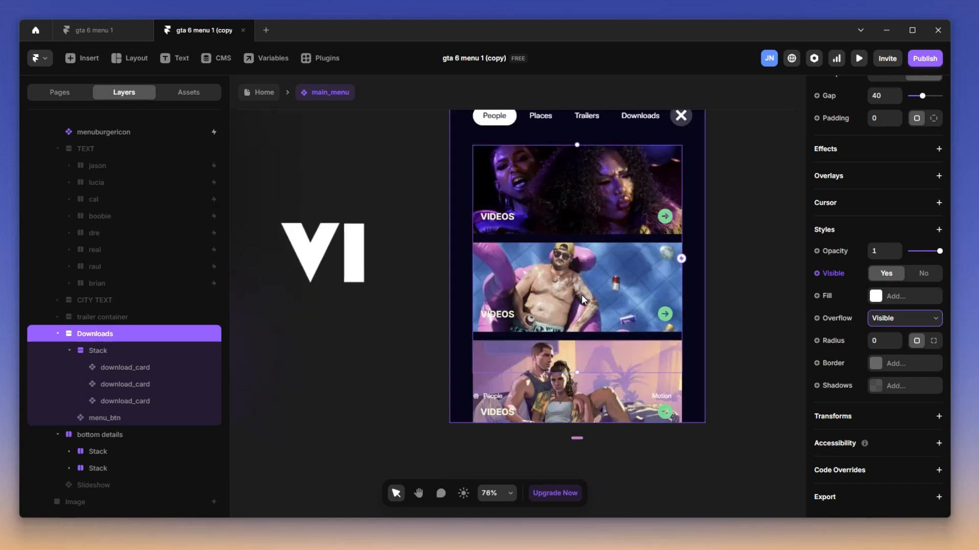
pyautogui.hotkey('ctrl', 'z')
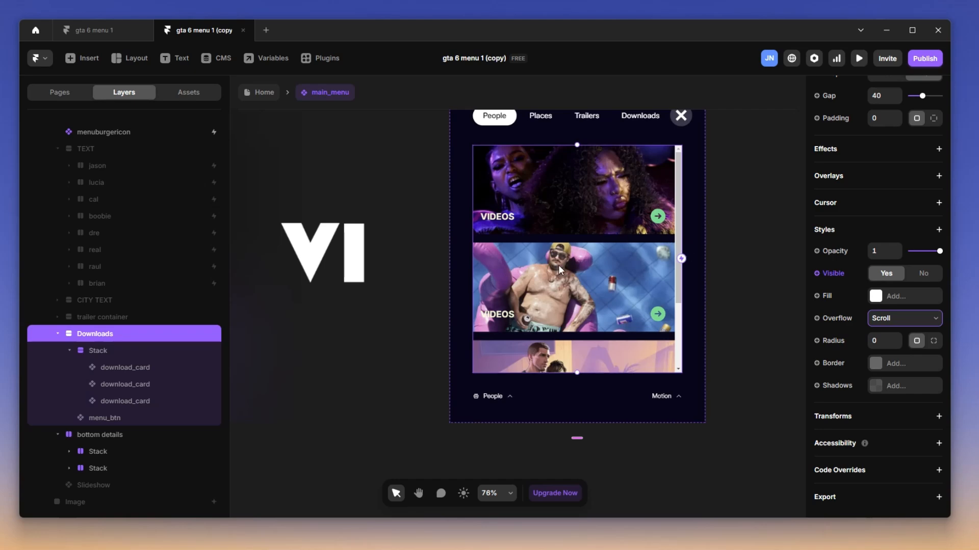
# Preview the Download variant and scroll through its card list to check the scrolling, card hover states and See All Downloads button.
pyautogui.scroll(-5, 534, 262)
pyautogui.click(393, 184)
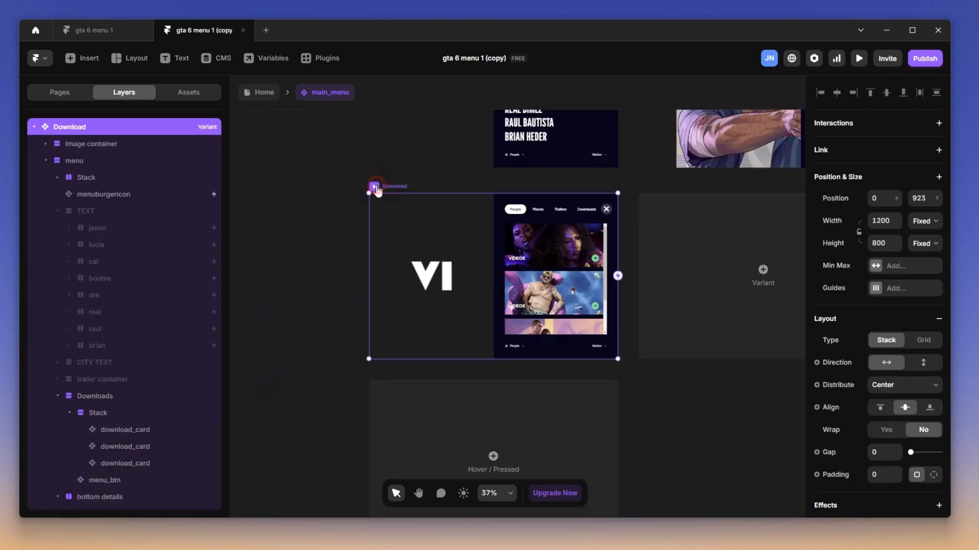
pyautogui.hotkey('ctrl', 'p')
pyautogui.scroll(-5, 677, 222)
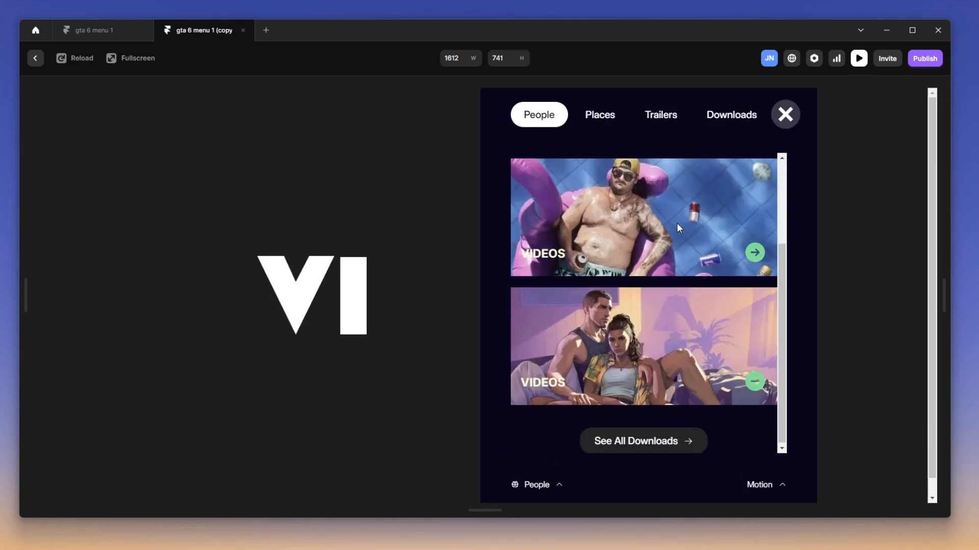
pyautogui.scroll(5, 693, 357)
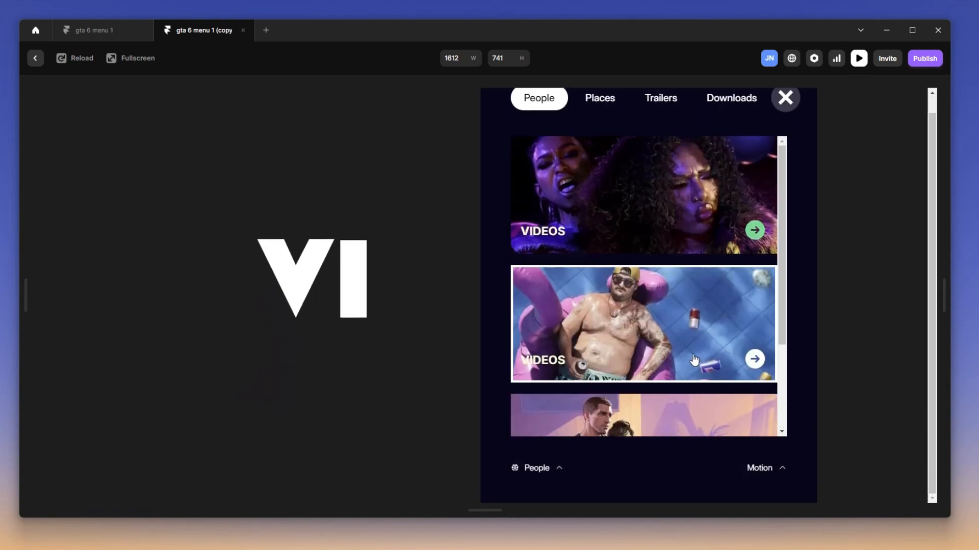
pyautogui.scroll(-5, 677, 312)
pyautogui.scroll(3, 677, 312)
pyautogui.scroll(-3, 677, 312)
pyautogui.scroll(3, 705, 262)
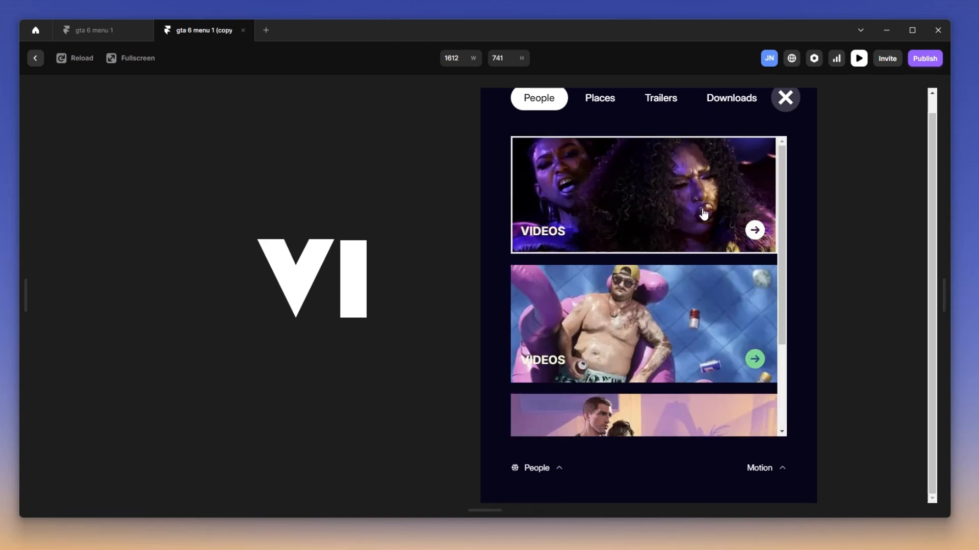
pyautogui.scroll(-3, 684, 319)
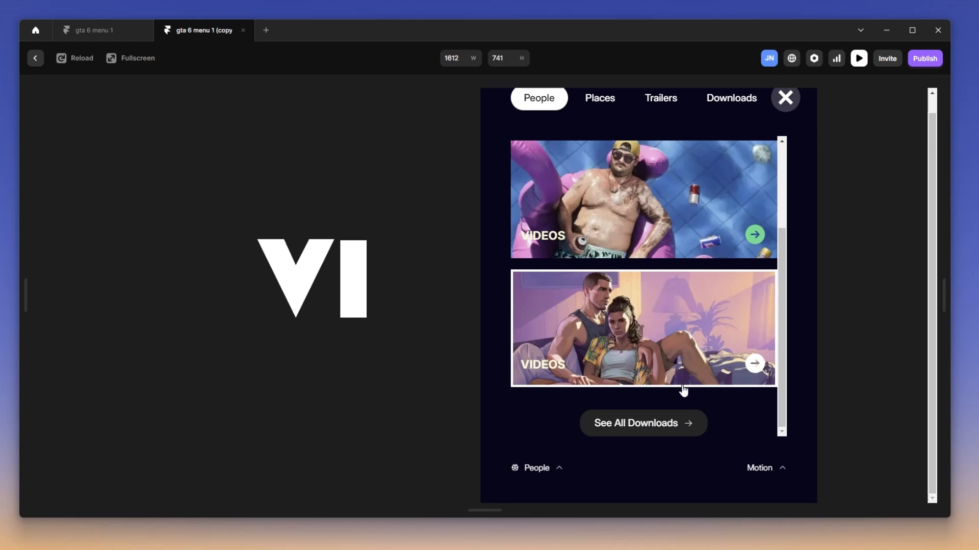
pyautogui.scroll(4, 668, 272)
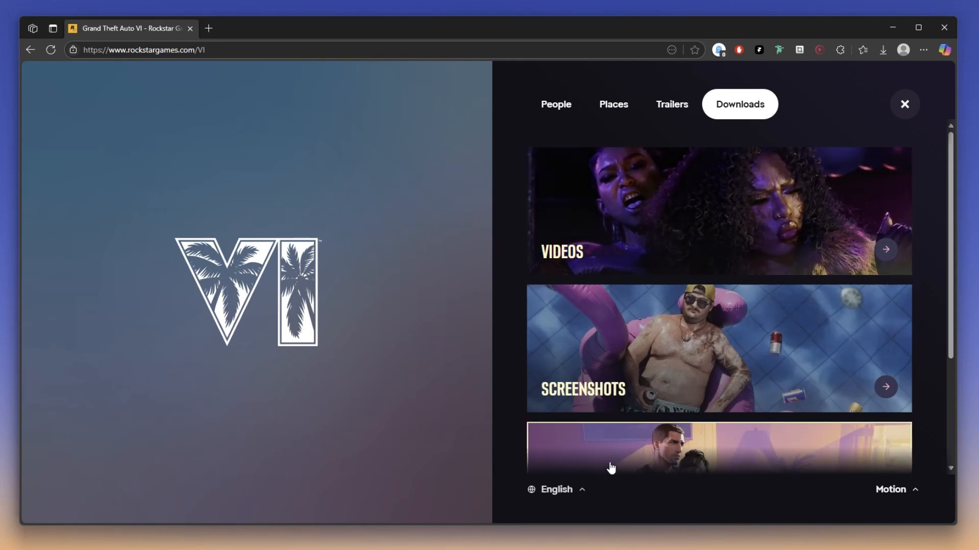
# Examine how the Downloads list and its See All Downloads button scroll on the reference site, and return to the Framer preview.
pyautogui.scroll(-2, 754, 471)
pyautogui.scroll(-1, 757, 466)
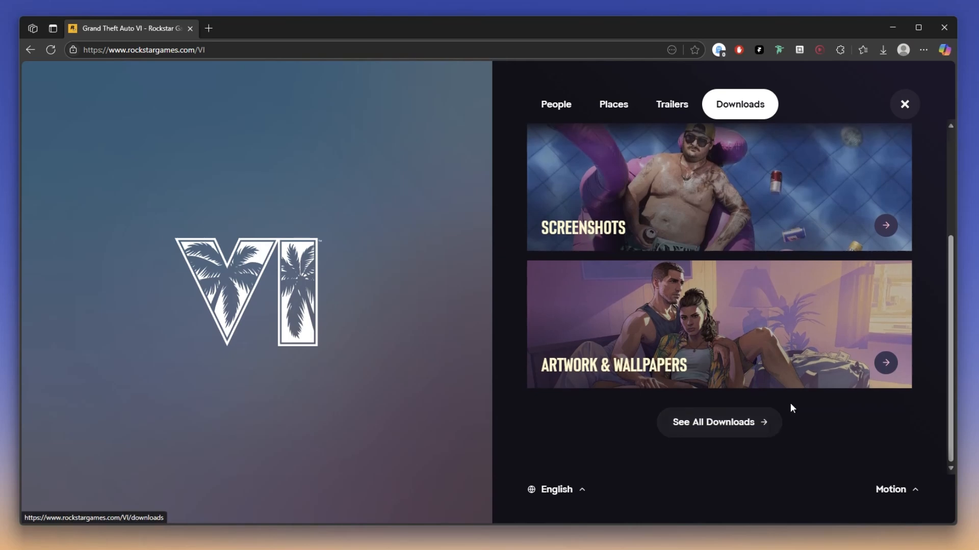
pyautogui.click(893, 27)
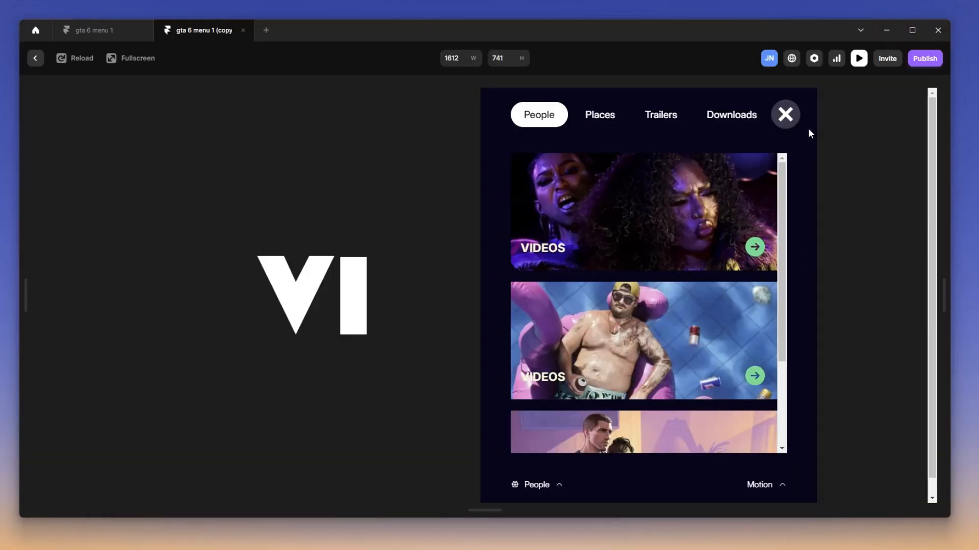
# Preview the Download variant in fullscreen, scroll its card list to compare it with the reference site, and return to the canvas.
pyautogui.click(136, 59)
pyautogui.scroll(-3, 731, 233)
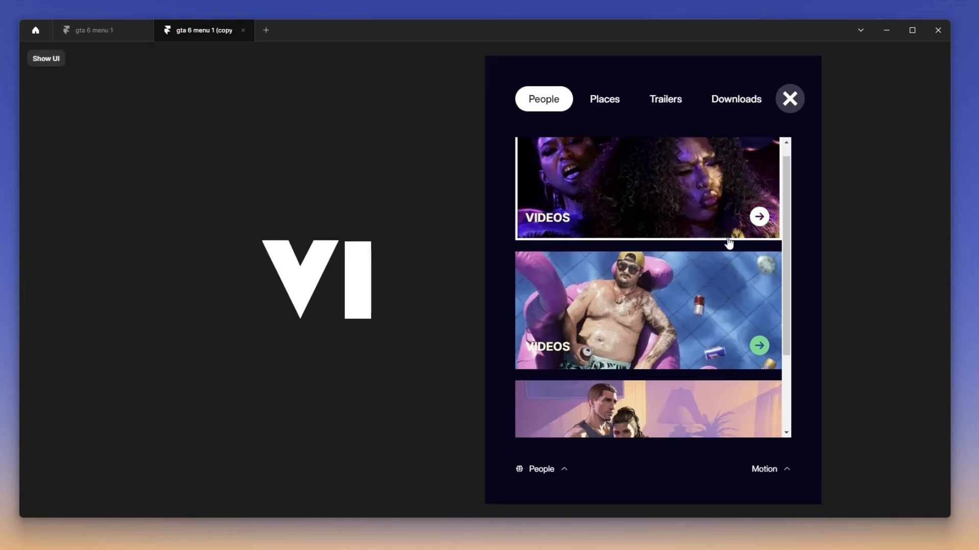
pyautogui.scroll(3, 717, 319)
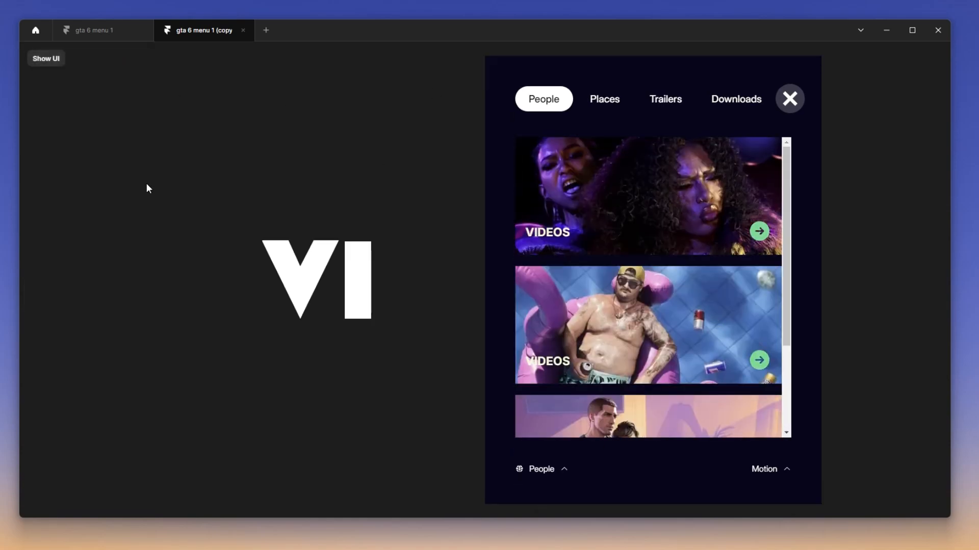
pyautogui.click(57, 57)
pyautogui.press('Escape')
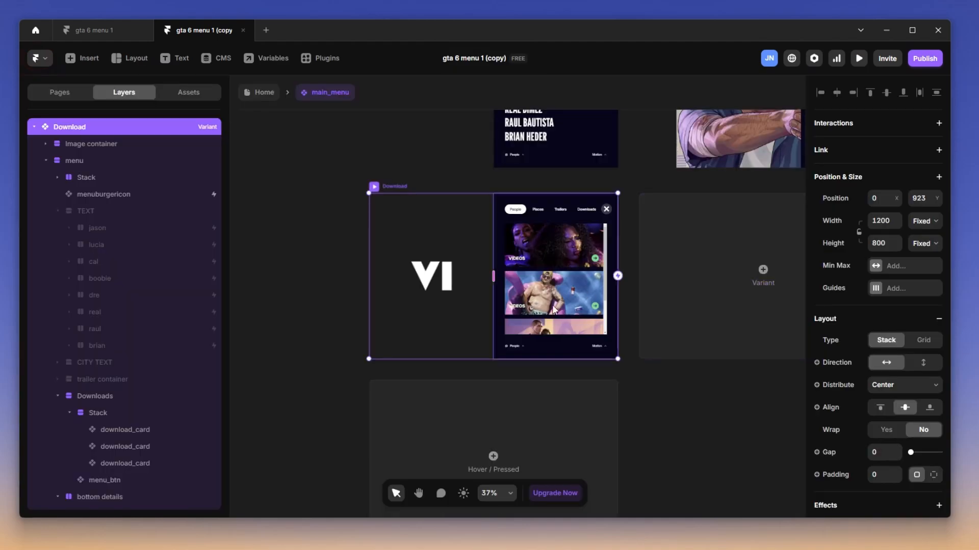
# Set the position type of the Downloads container in the Download variant to Absolute.
pyautogui.scroll(3, 538, 276)
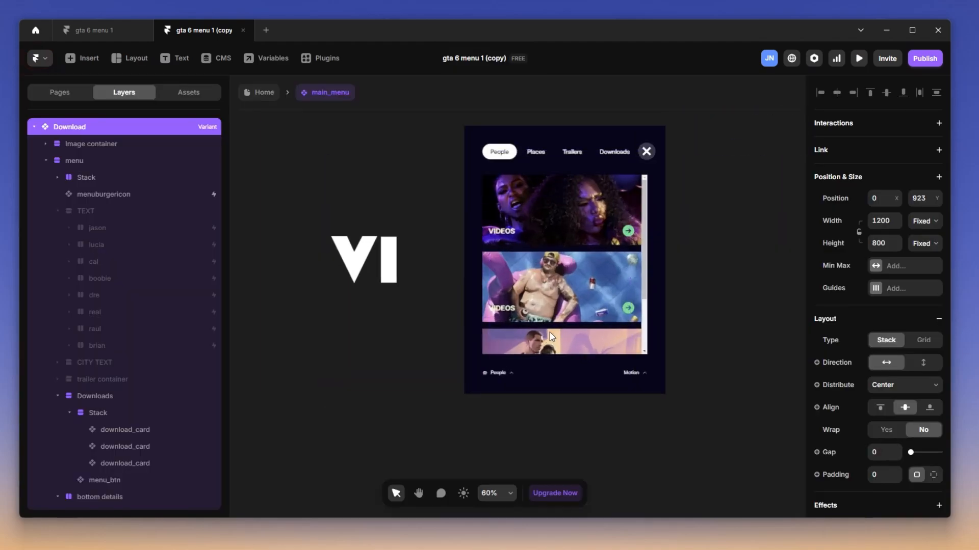
pyautogui.scroll(1, 598, 335)
pyautogui.click(577, 355)
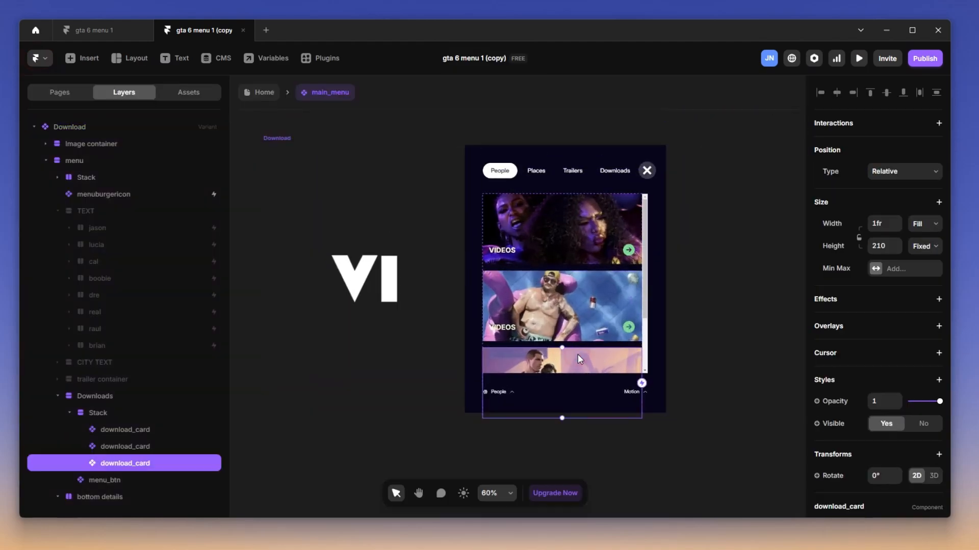
pyautogui.click(102, 414)
pyautogui.click(105, 395)
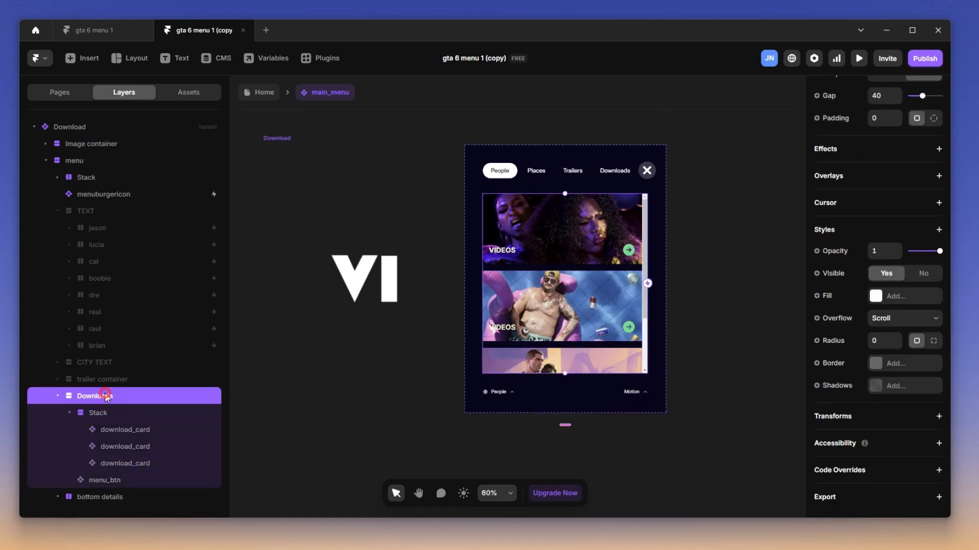
pyautogui.scroll(7, 890, 242)
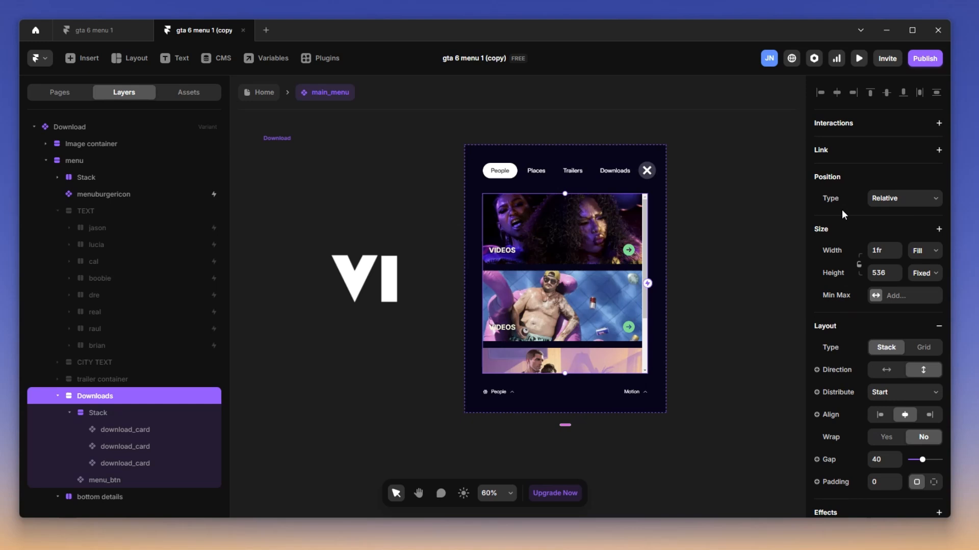
pyautogui.click(912, 199)
pyautogui.click(897, 211)
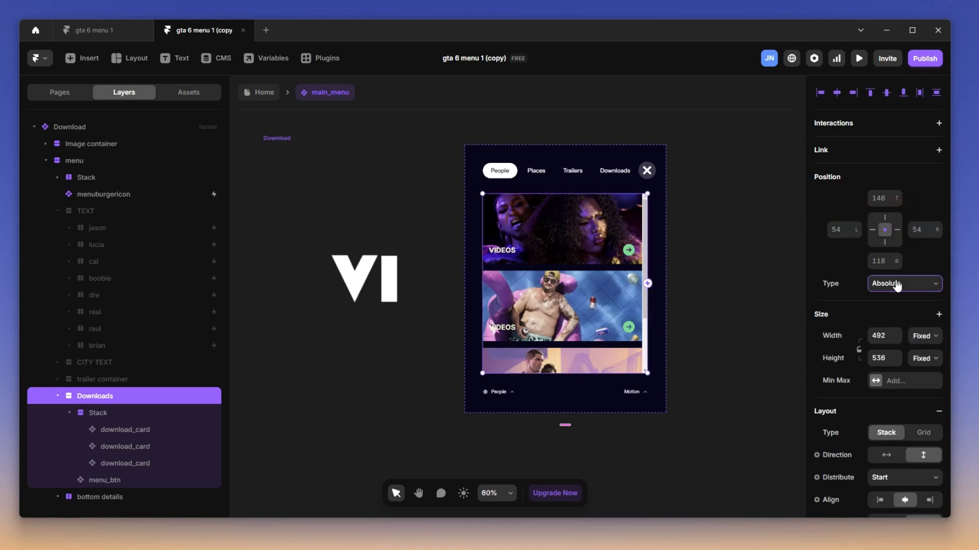
pyautogui.scroll(5, 548, 184)
pyautogui.scroll(-5, 549, 182)
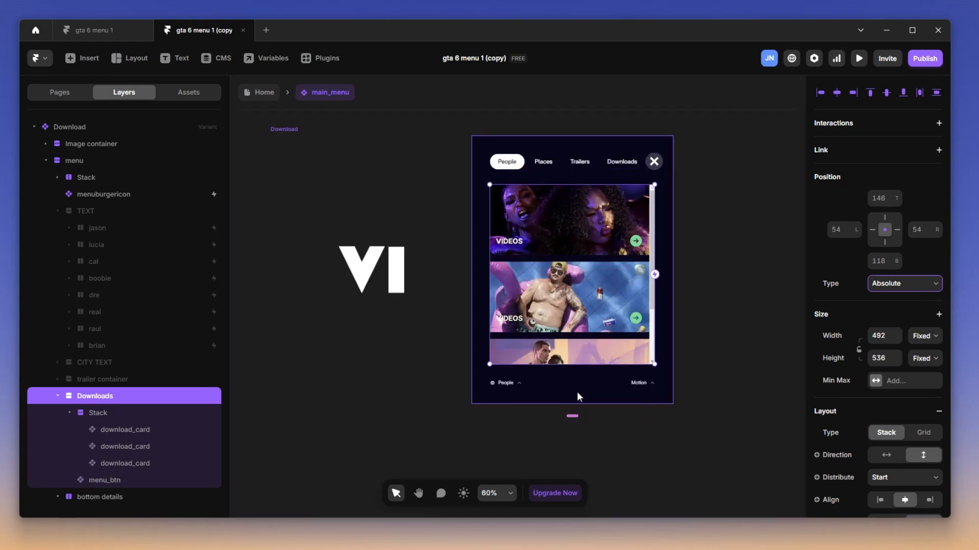
# Pin the Downloads container to the menu's left edge at an offset of 54, and check the padding of the menu.
pyautogui.click(872, 230)
pyautogui.click(840, 229)
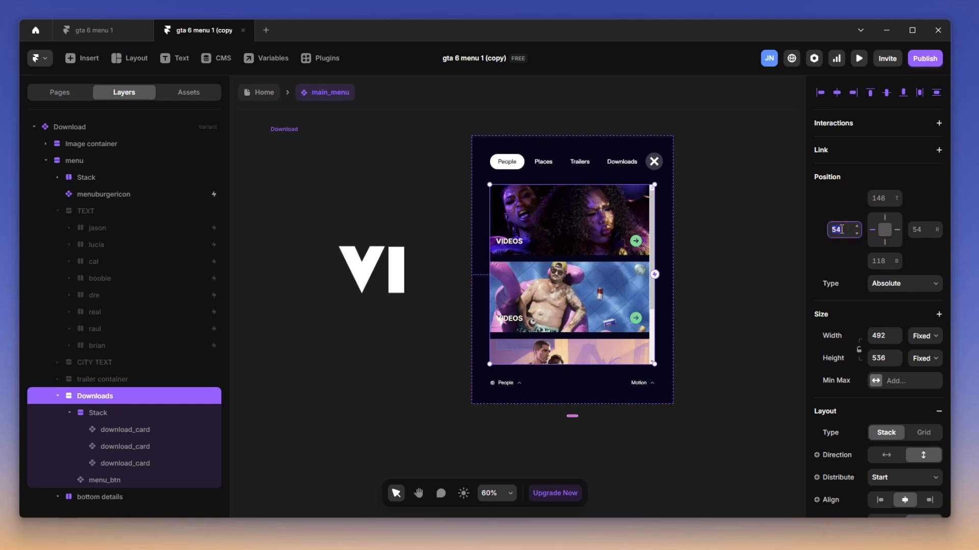
pyautogui.click(525, 393)
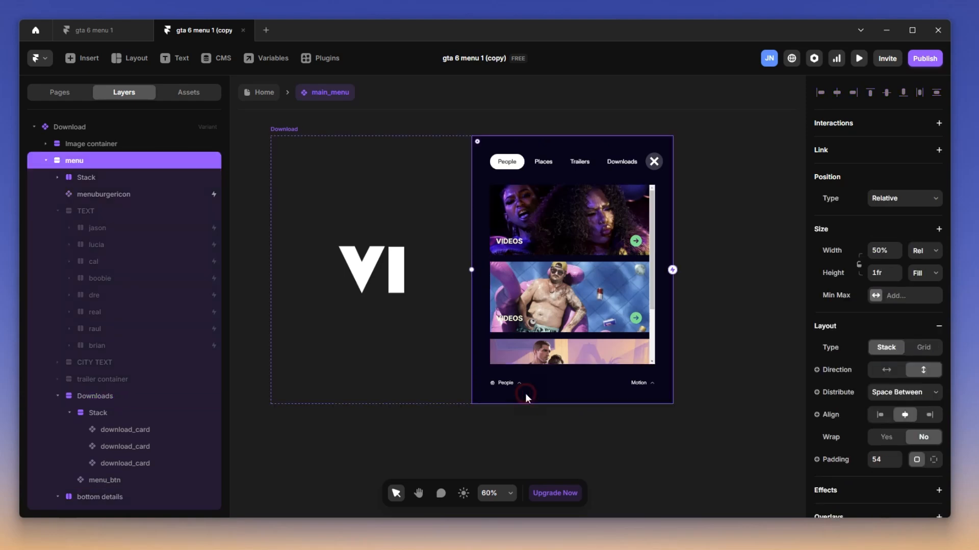
pyautogui.scroll(-3, 856, 333)
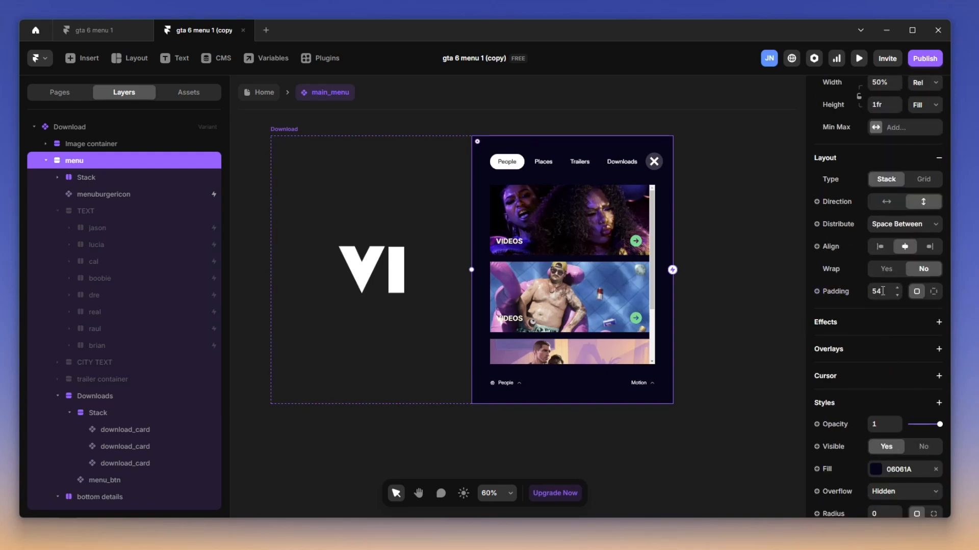
pyautogui.click(555, 259)
pyautogui.click(170, 397)
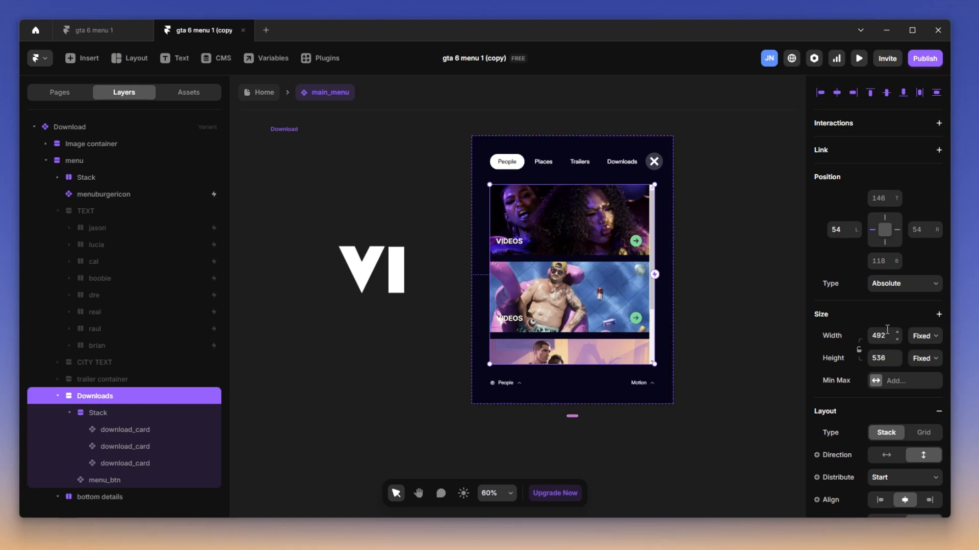
# Make the Downloads container's width relative and resize it to 91% so it ends flush with the menu's right edge.
pyautogui.click(924, 335)
pyautogui.click(919, 362)
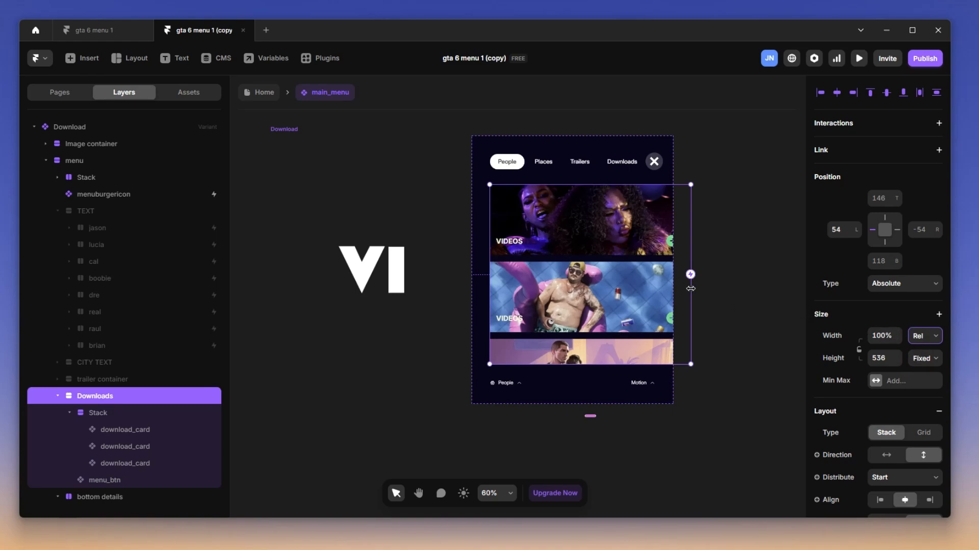
pyautogui.click(692, 285)
pyautogui.moveTo(688, 284); pyautogui.dragTo(674, 285)
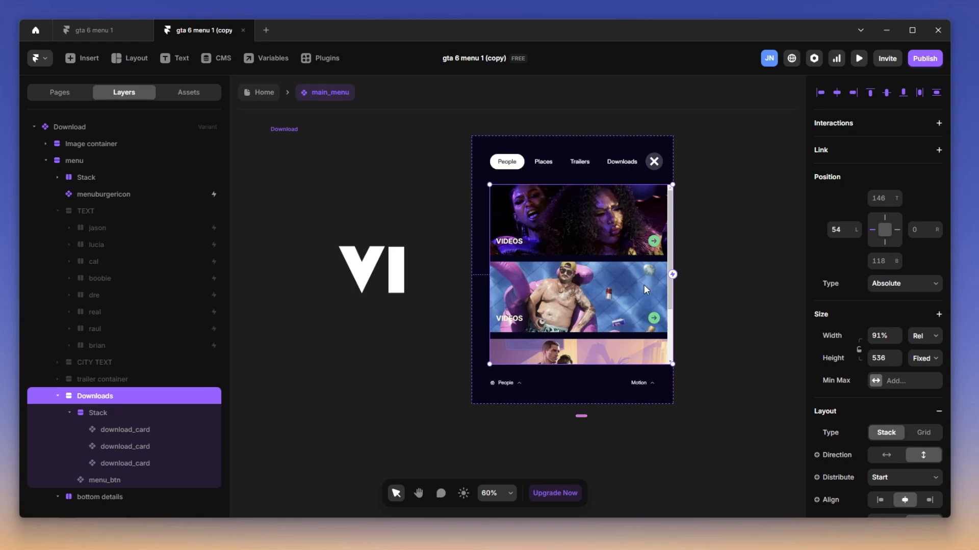
pyautogui.scroll(3, 633, 283)
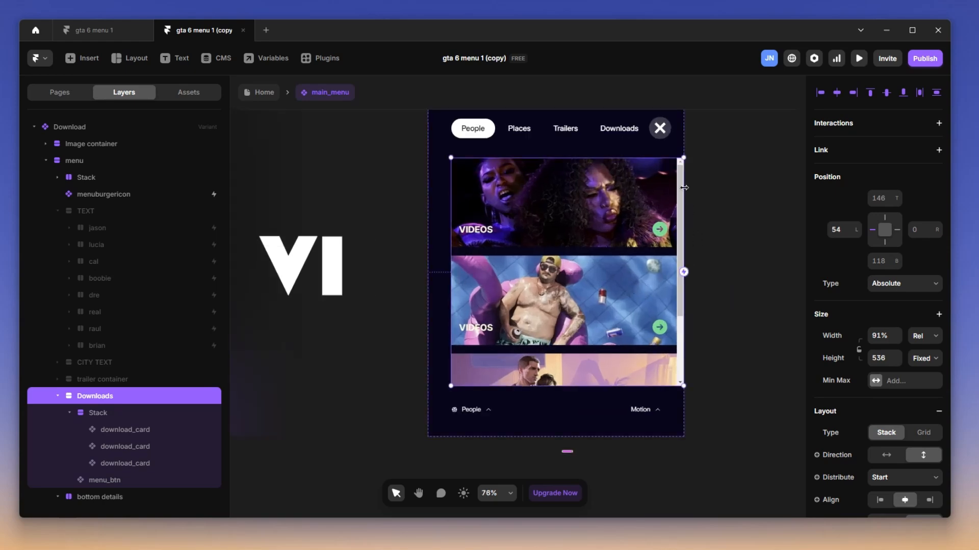
pyautogui.scroll(2, 670, 160)
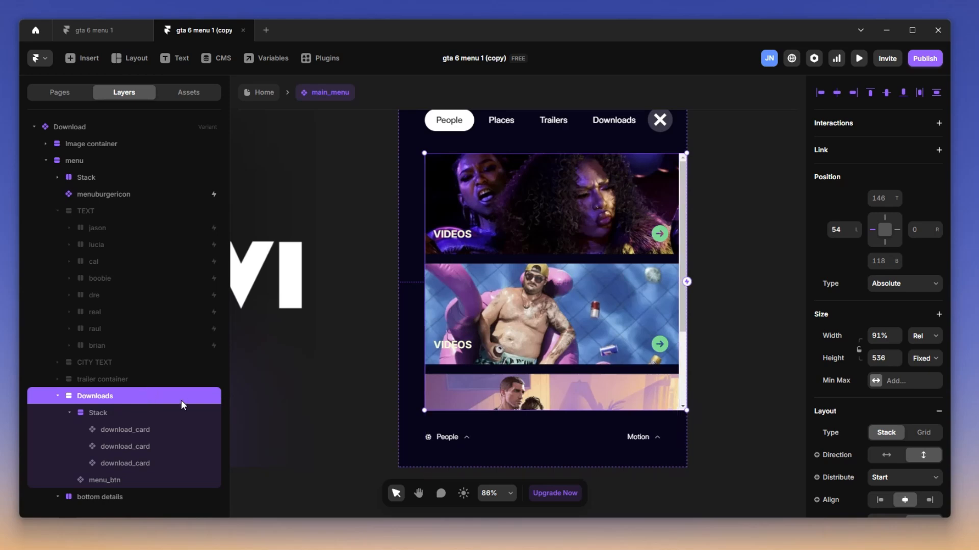
# Give the Downloads container individual side paddings with 54 on the right only.
pyautogui.scroll(-5, 913, 349)
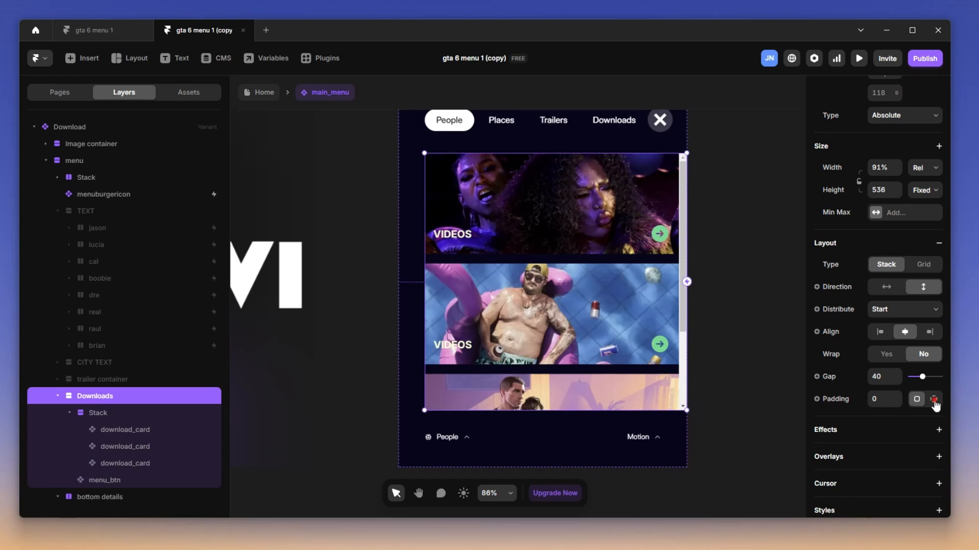
pyautogui.click(934, 399)
pyautogui.click(896, 421)
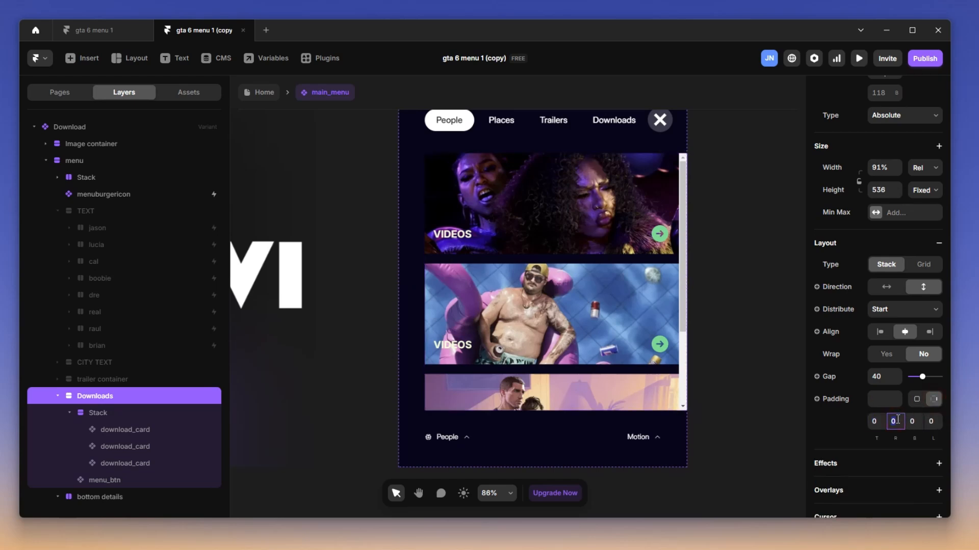
pyautogui.press('Return')
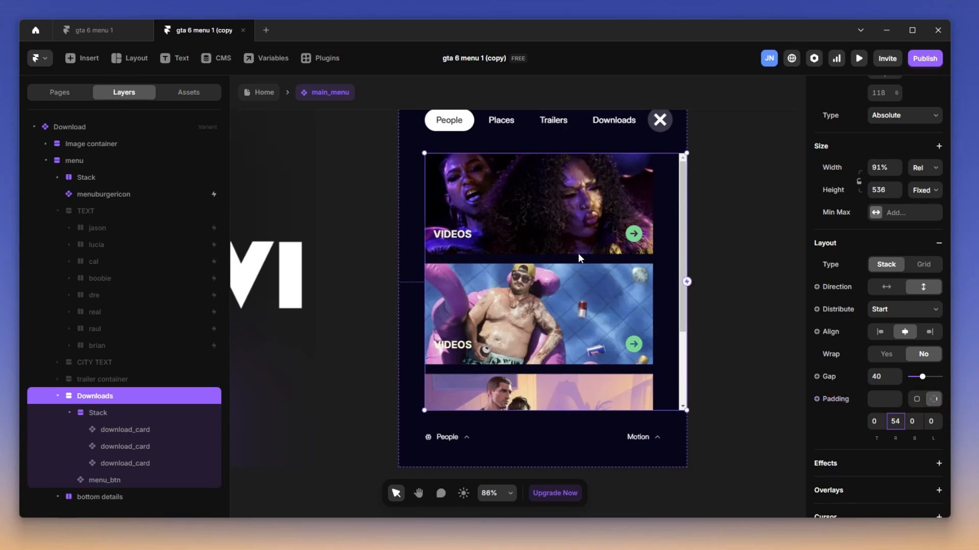
pyautogui.scroll(2, 525, 273)
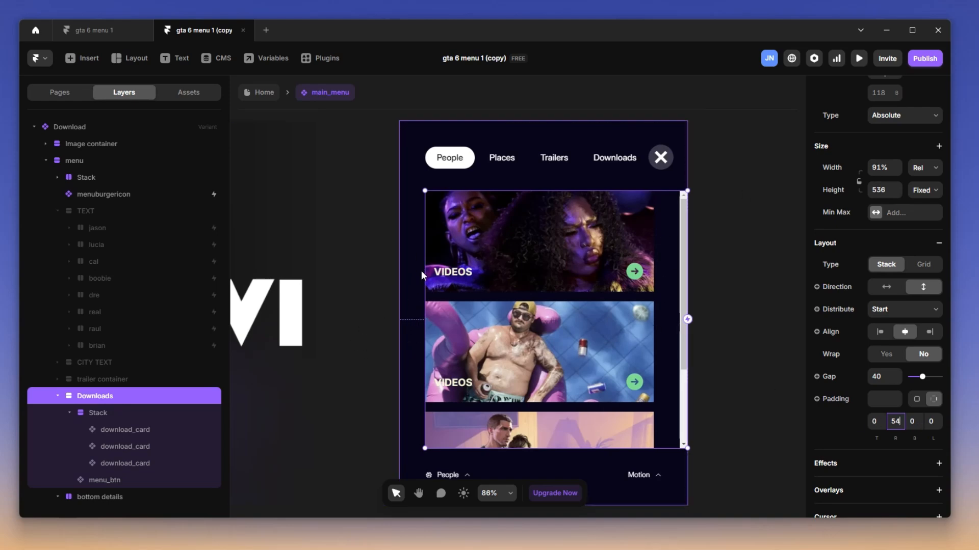
pyautogui.scroll(-1, 421, 275)
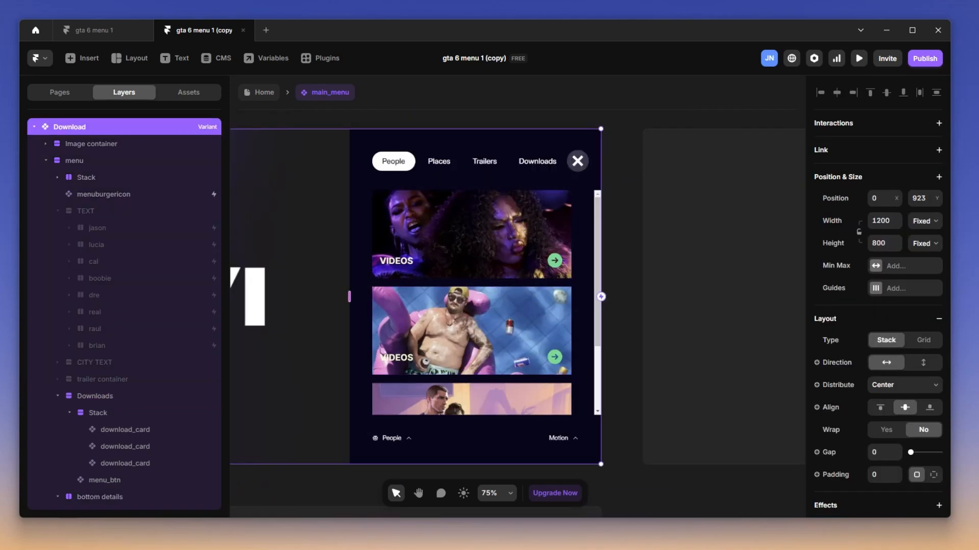
# Re-examine the card list and its faded lower edge on the reference site's Downloads menu, and return to Framer.
pyautogui.moveTo(478, 549)
pyautogui.click(479, 505)
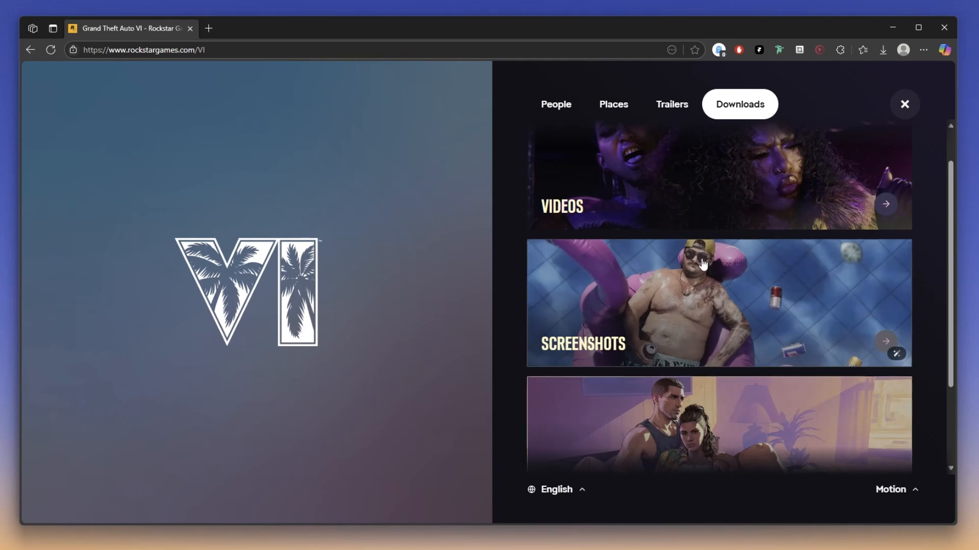
pyautogui.scroll(1, 708, 306)
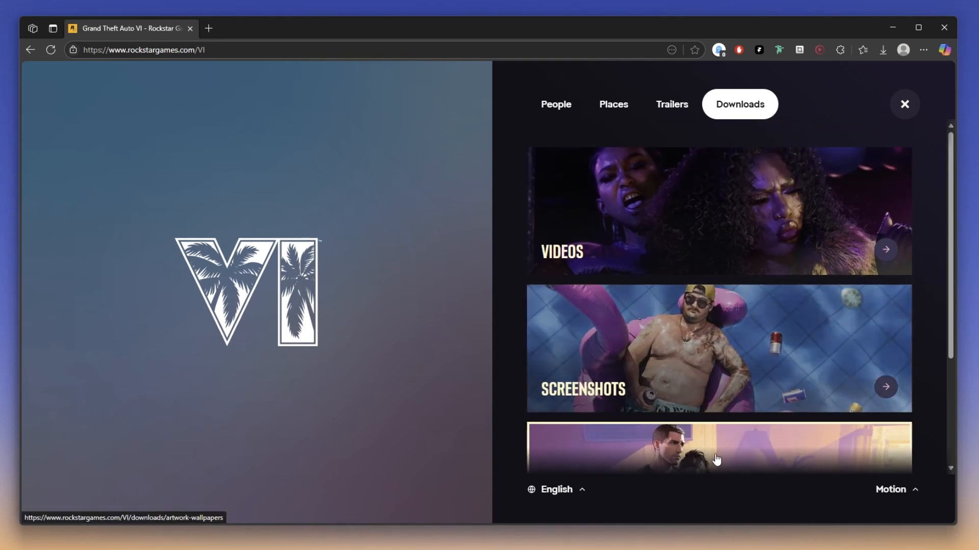
pyautogui.click(892, 28)
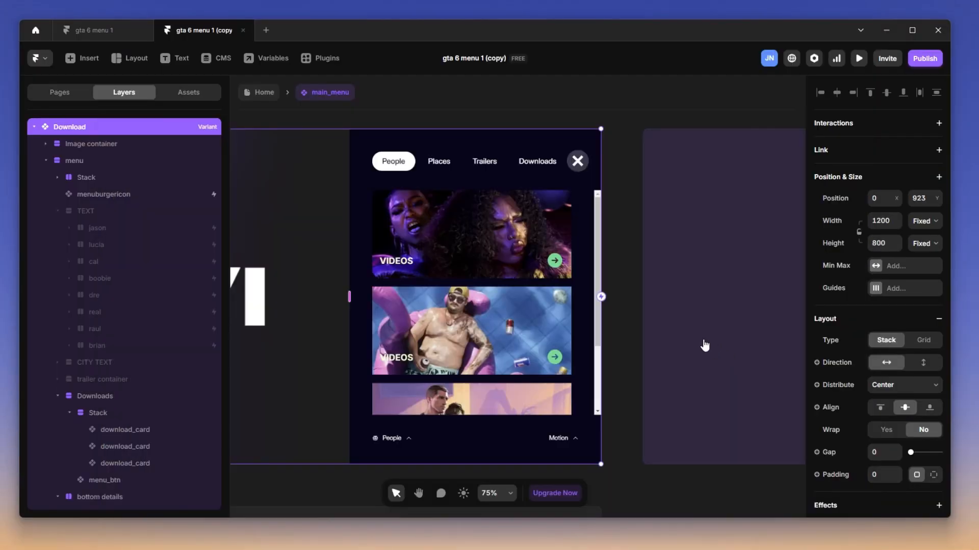
# Insert a Slideshow component on the empty canvas beside the Download variant.
pyautogui.scroll(-5, 559, 259)
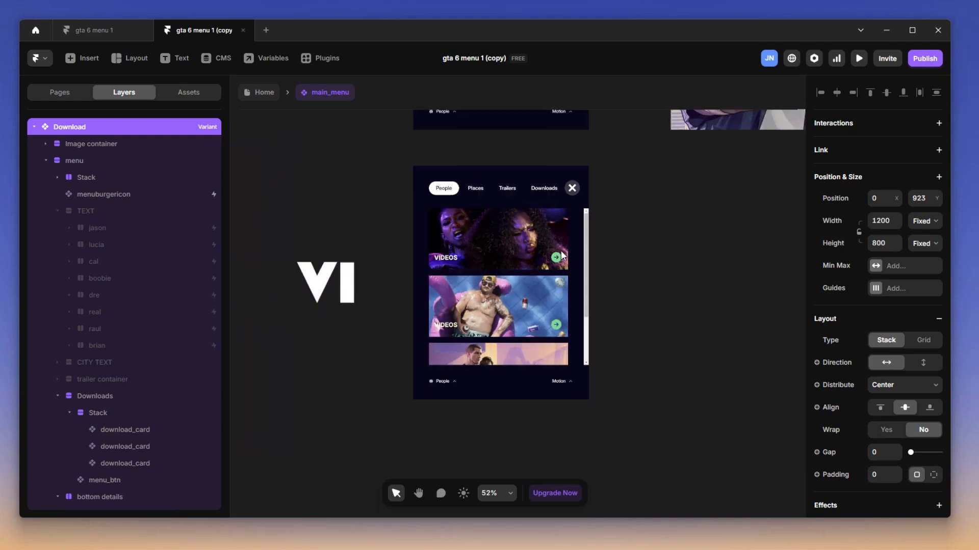
pyautogui.click(84, 58)
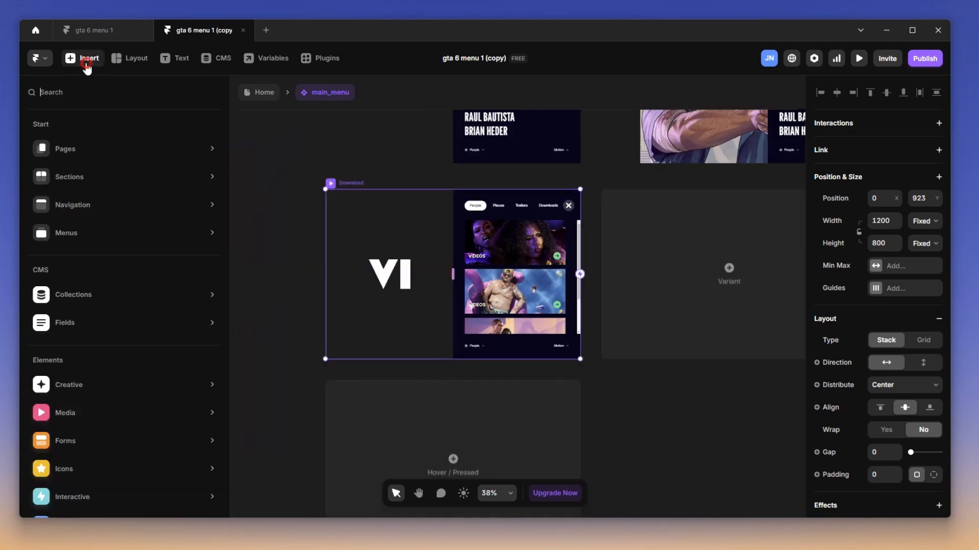
pyautogui.scroll(-2, 133, 363)
pyautogui.moveTo(179, 435)
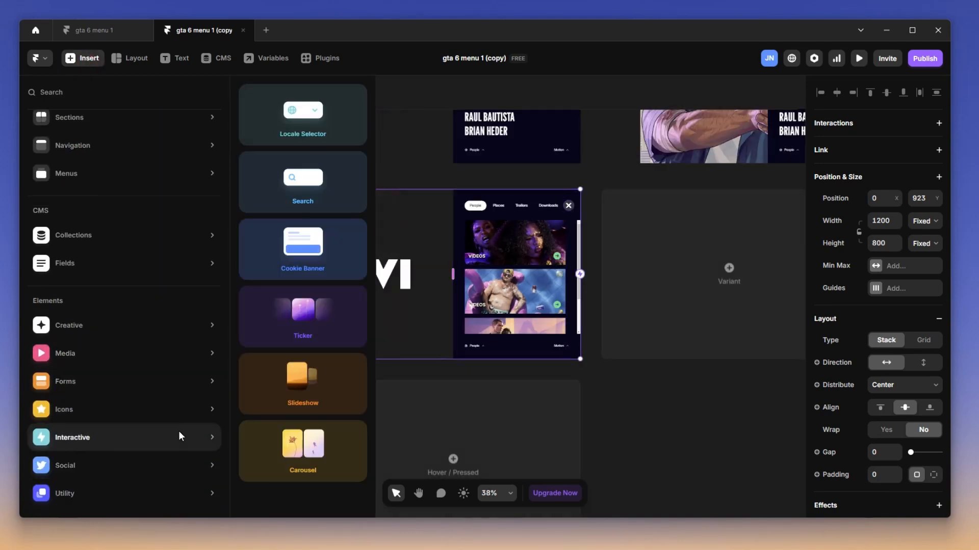
pyautogui.moveTo(290, 387); pyautogui.dragTo(674, 399)
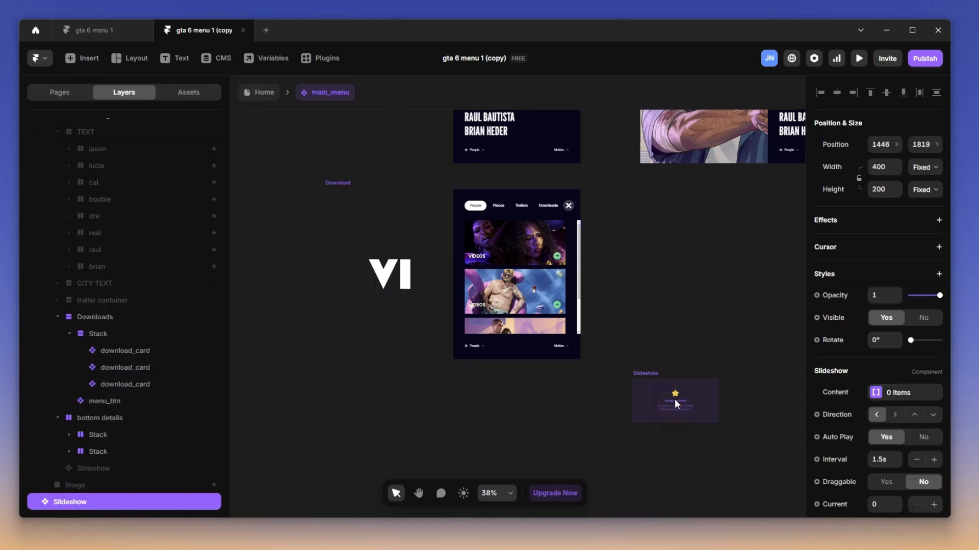
# Move the Downloads container out of the menu onto the empty canvas, at about X 1300, Y 1134.
pyautogui.click(568, 292)
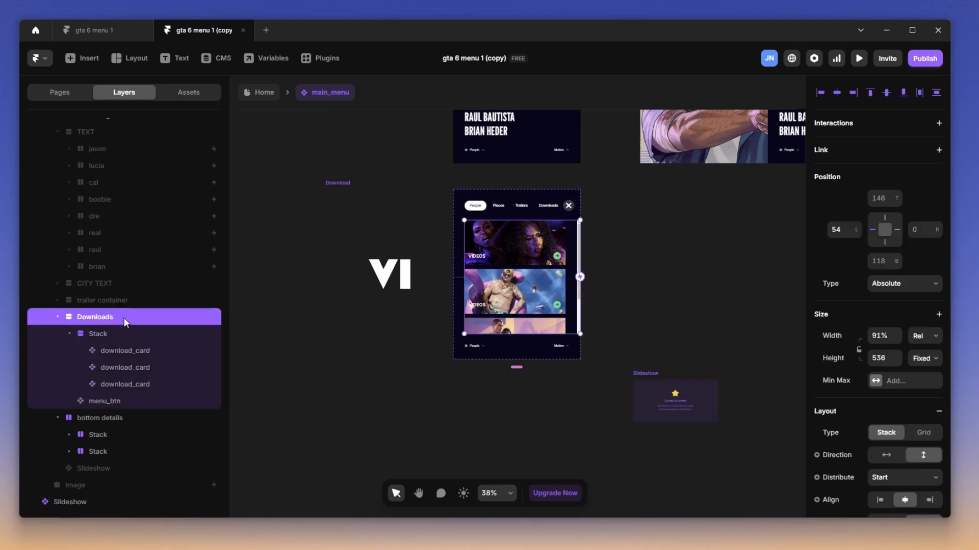
pyautogui.press('Delete')
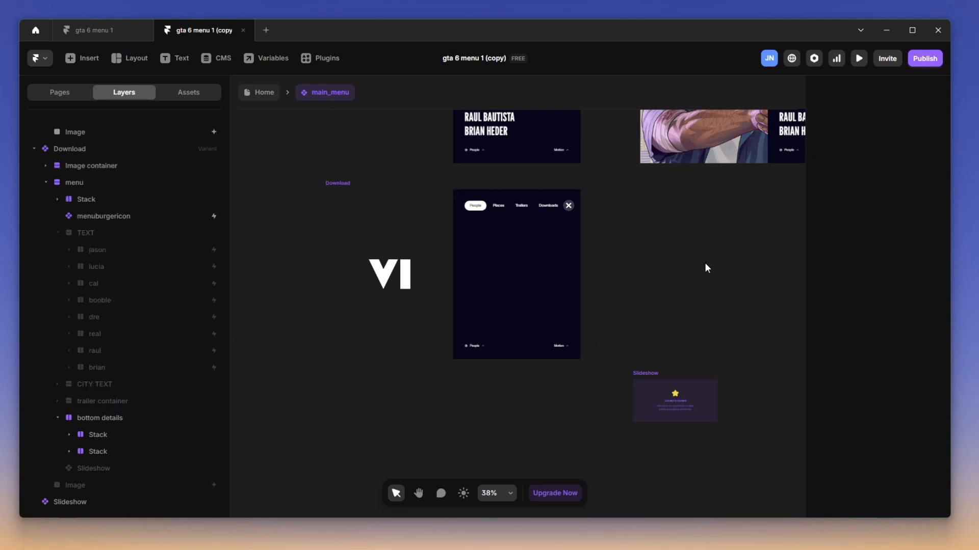
pyautogui.scroll(5, 705, 262)
pyautogui.hotkey('ctrl', 'z')
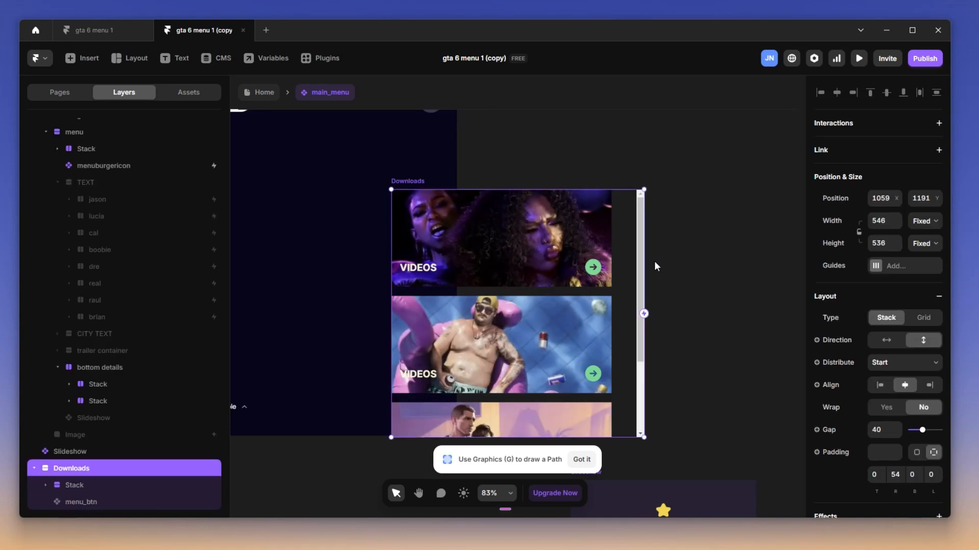
pyautogui.moveTo(518, 264); pyautogui.dragTo(647, 236)
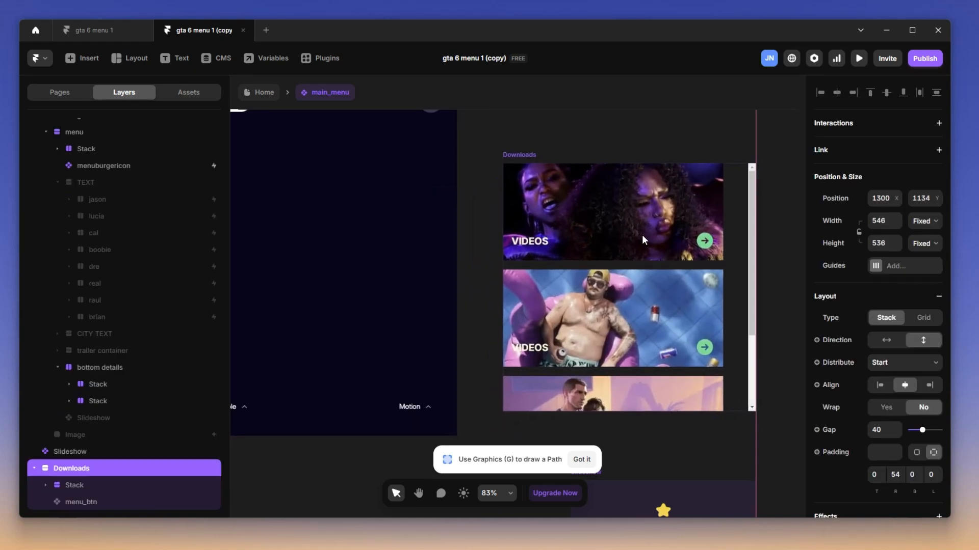
# Move the Slideshow below the Downloads container, at X 1300, Y 1780, and connect the Downloads container as its content.
pyautogui.scroll(-3, 644, 255)
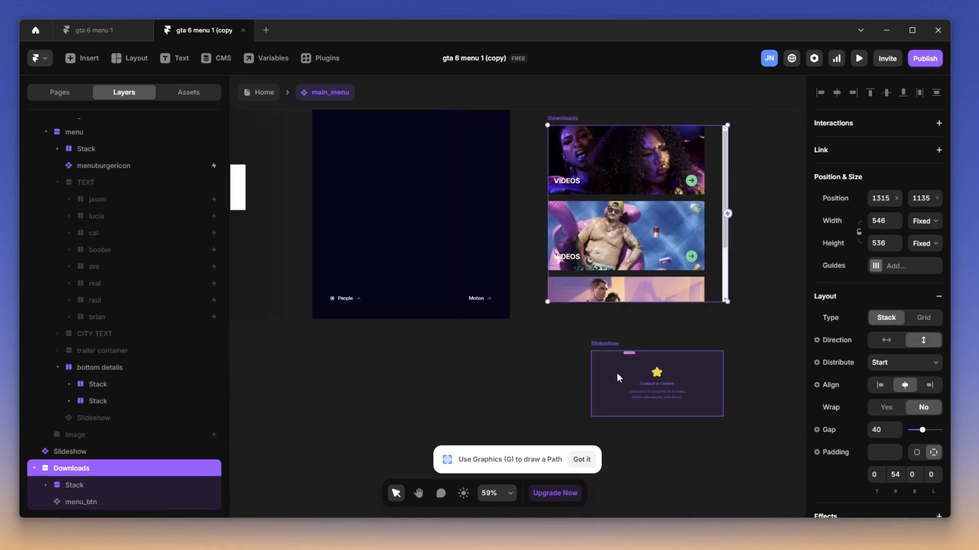
pyautogui.moveTo(615, 378); pyautogui.dragTo(567, 364)
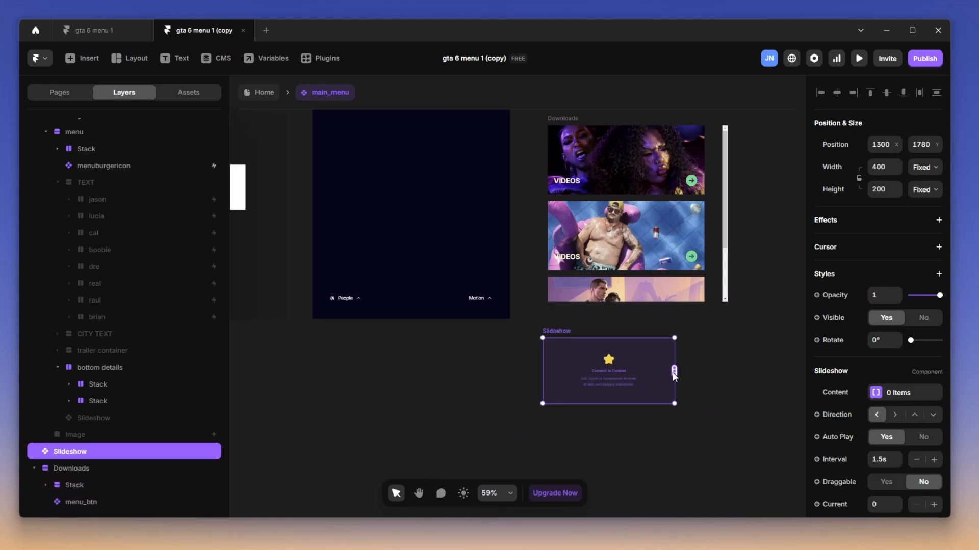
pyautogui.click(680, 366)
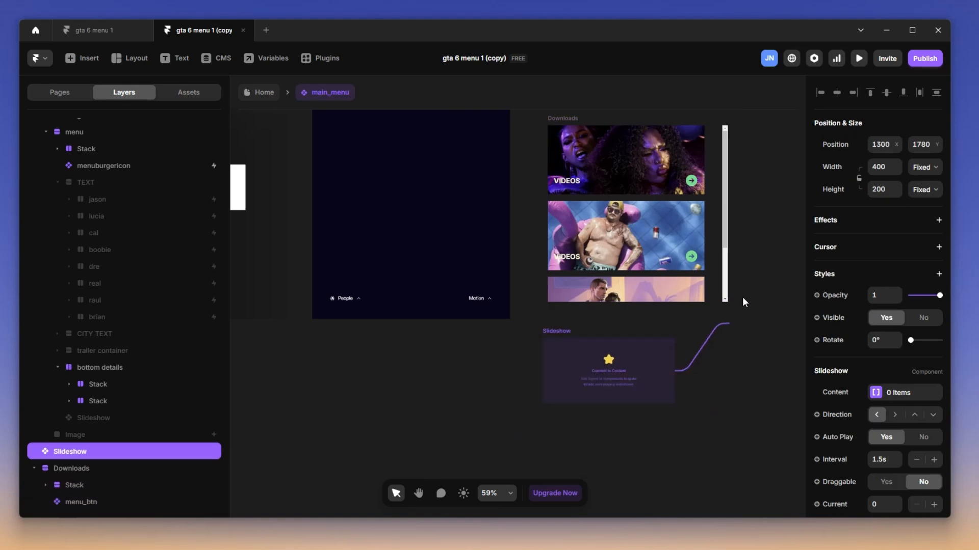
pyautogui.moveTo(742, 302); pyautogui.dragTo(721, 298)
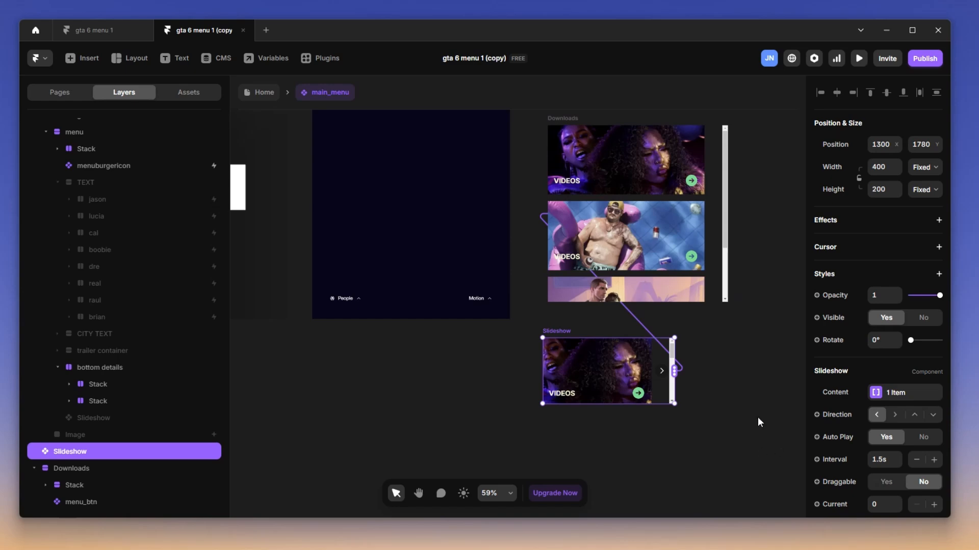
# Cut the connected Slideshow from the canvas and paste it into the Download variant's menu, placing it above the bottom details.
pyautogui.scroll(-3, 568, 377)
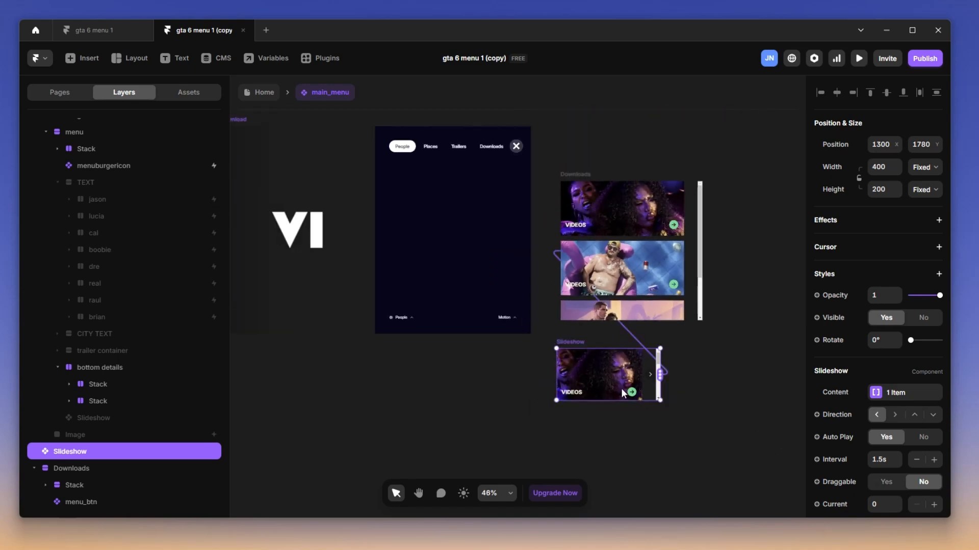
pyautogui.press('Delete')
pyautogui.click(458, 228)
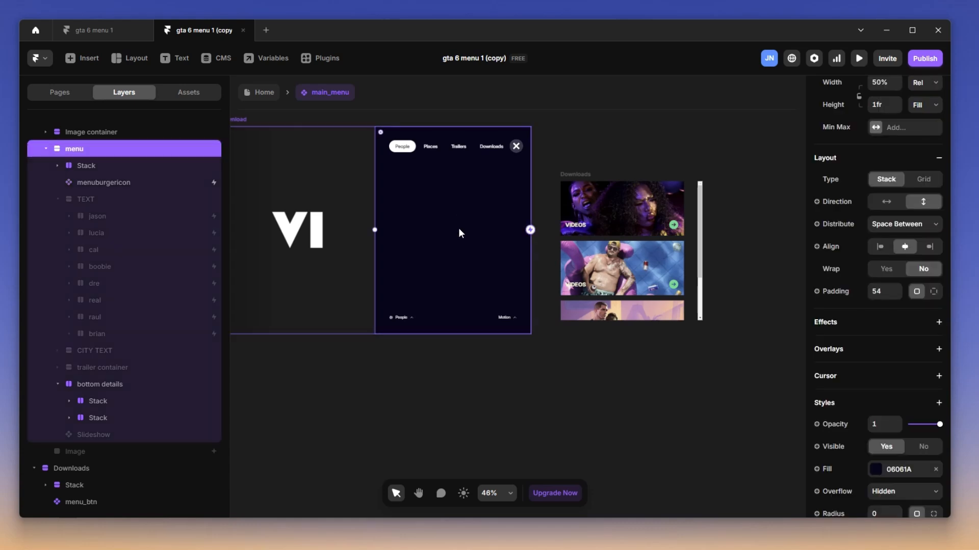
pyautogui.hotkey('ctrl', 'v')
pyautogui.press('Up')
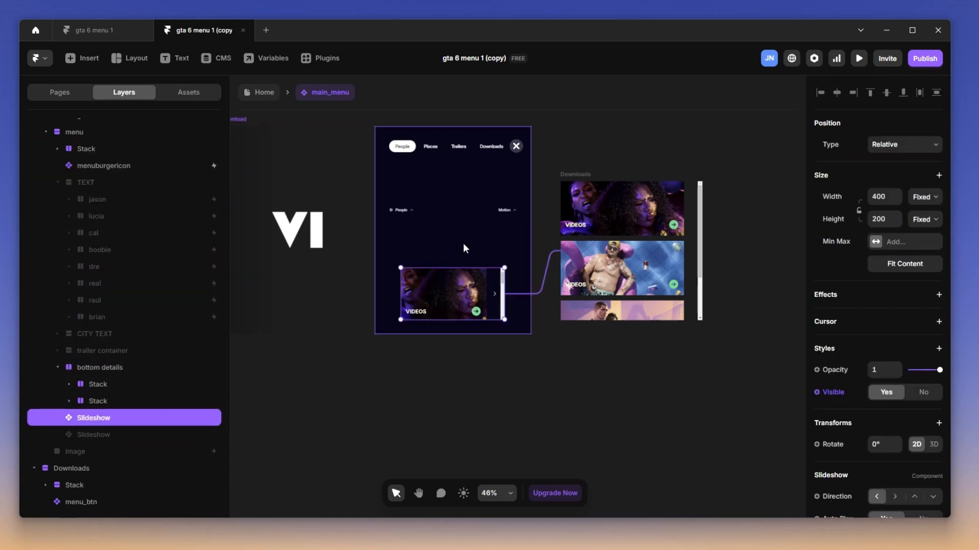
pyautogui.press('Up')
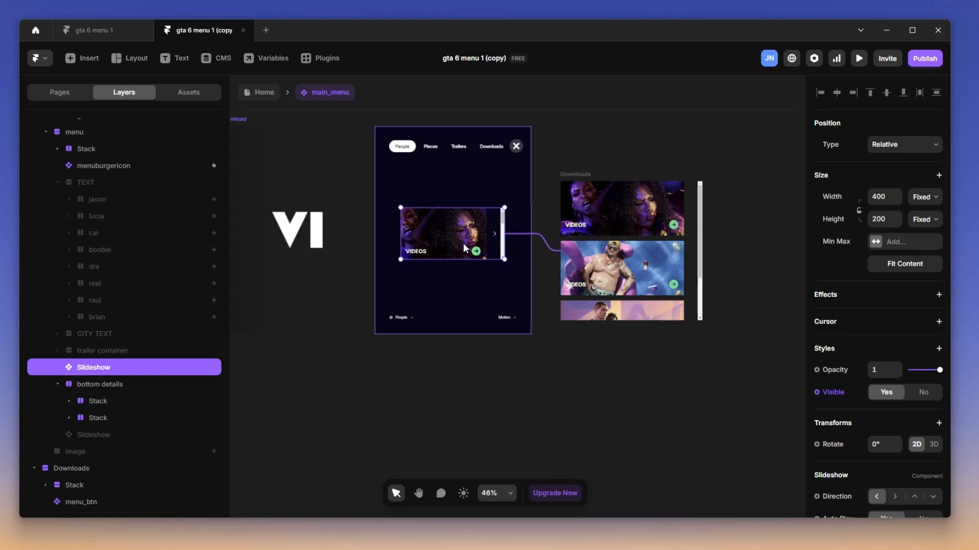
# Make the Slideshow's width relative to the menu and set it to 100%.
pyautogui.scroll(6, 462, 222)
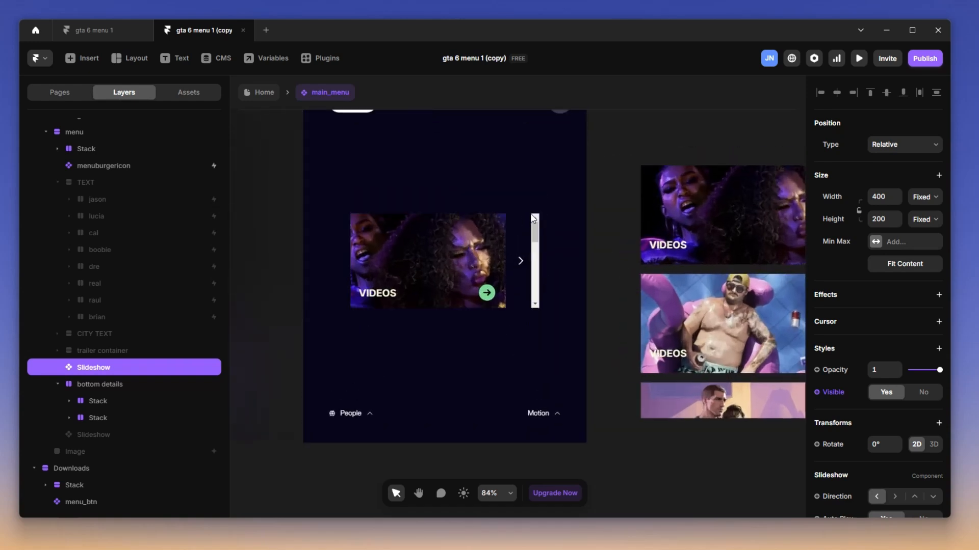
pyautogui.scroll(2, 533, 218)
pyautogui.click(934, 203)
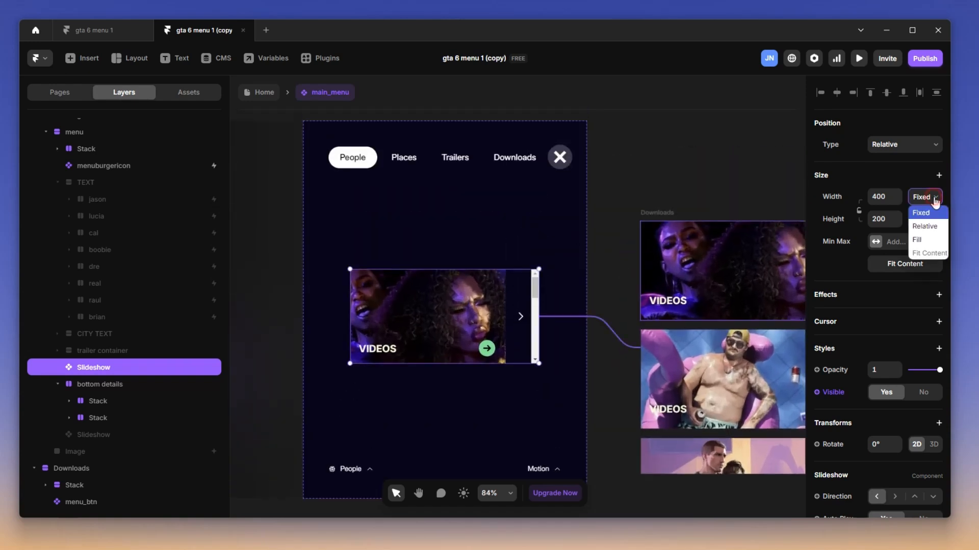
pyautogui.click(930, 226)
pyautogui.click(884, 193)
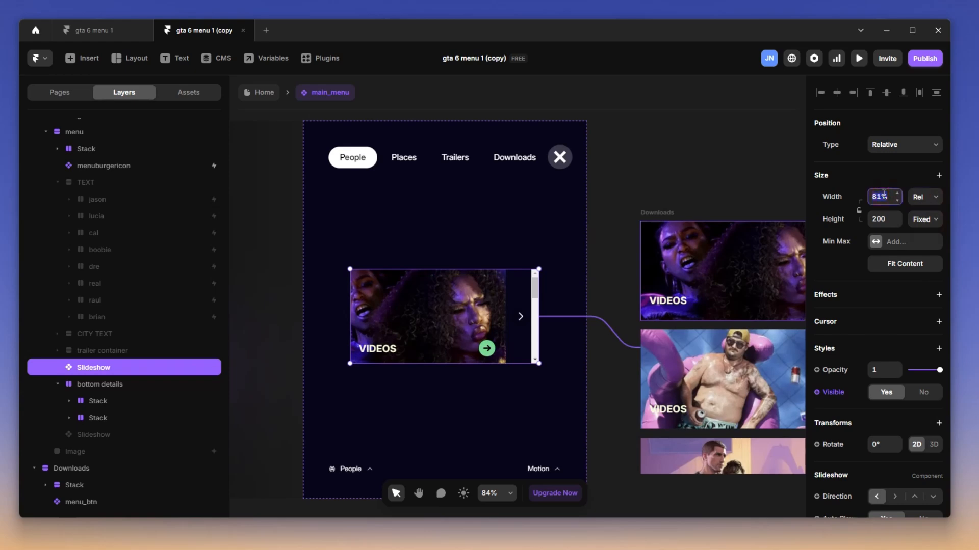
pyautogui.write('100')
pyautogui.press('Return')
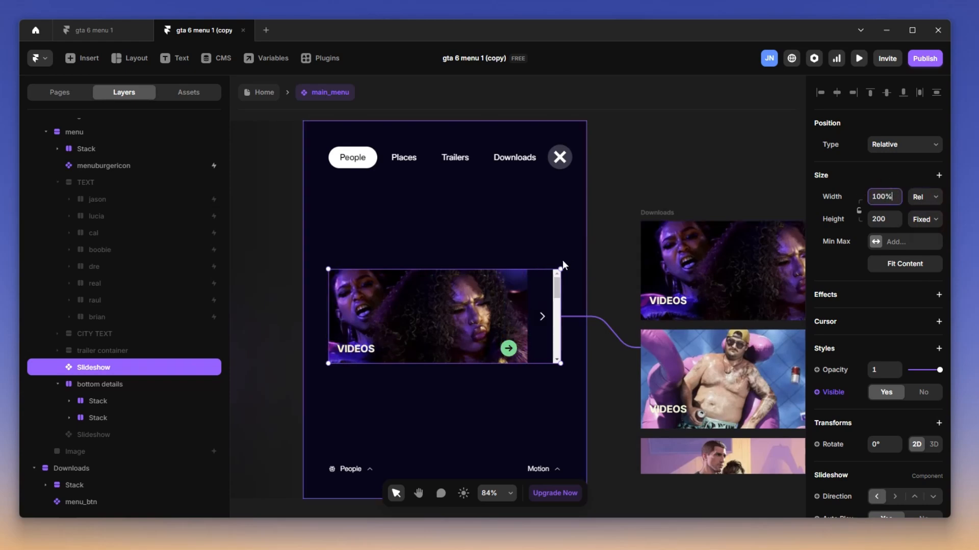
# Set the Slideshow's fixed height to 594.
pyautogui.scroll(-2, 555, 306)
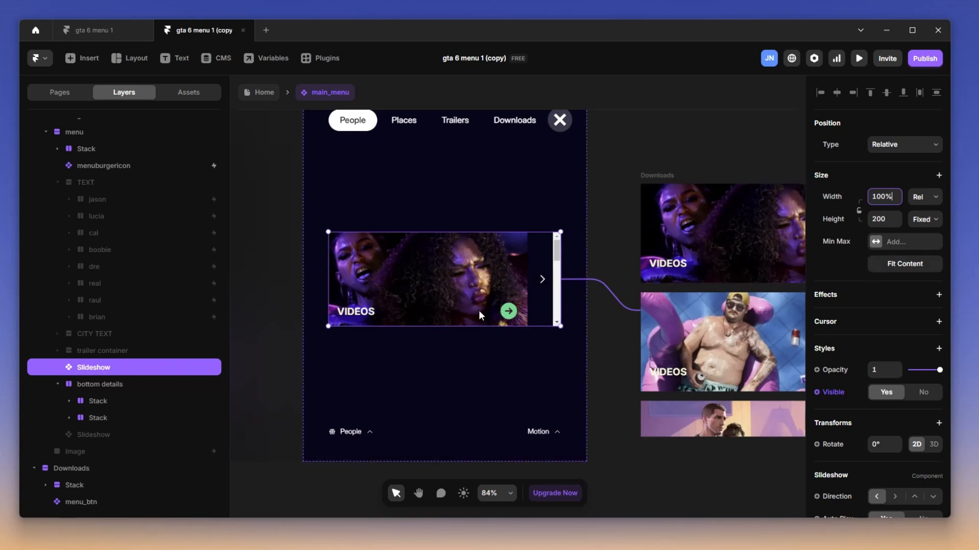
pyautogui.click(885, 220)
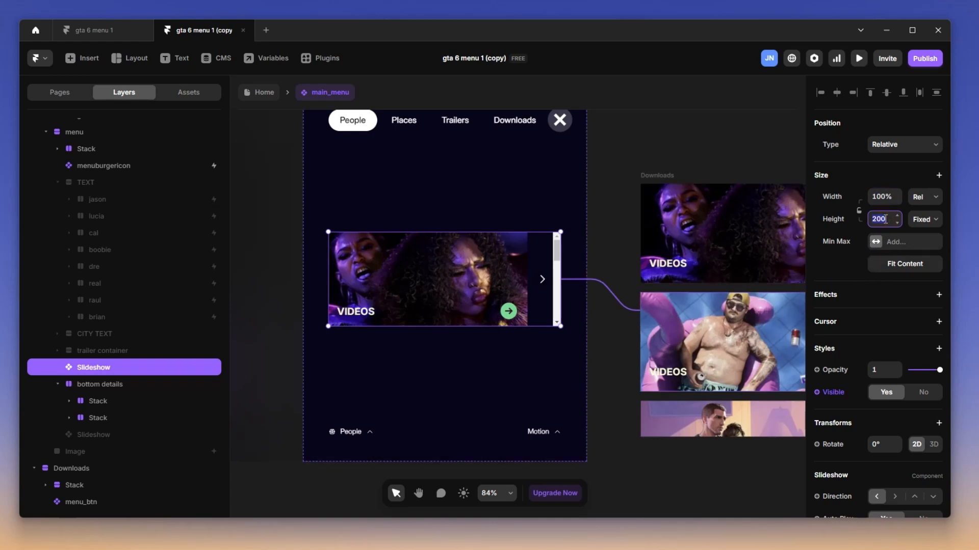
pyautogui.write('594')
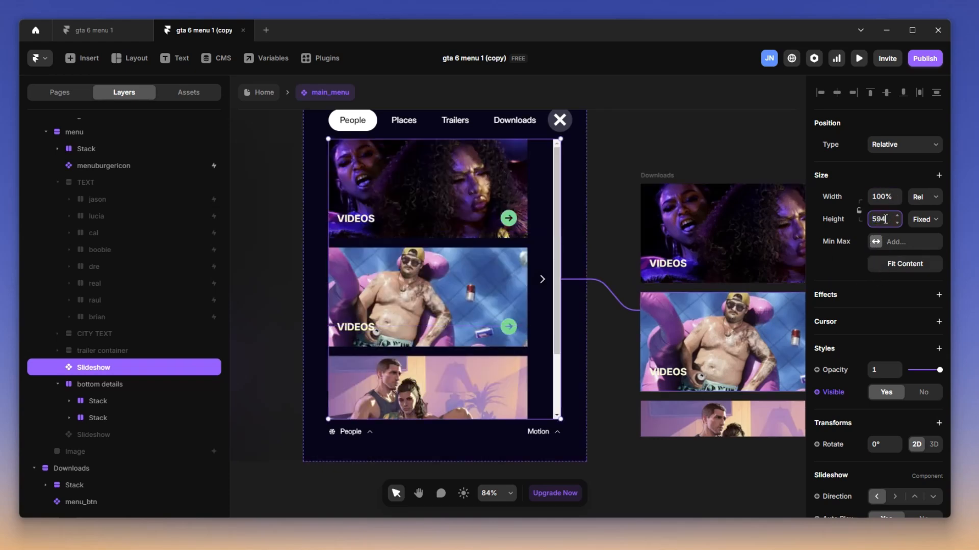
pyautogui.scroll(-3, 540, 278)
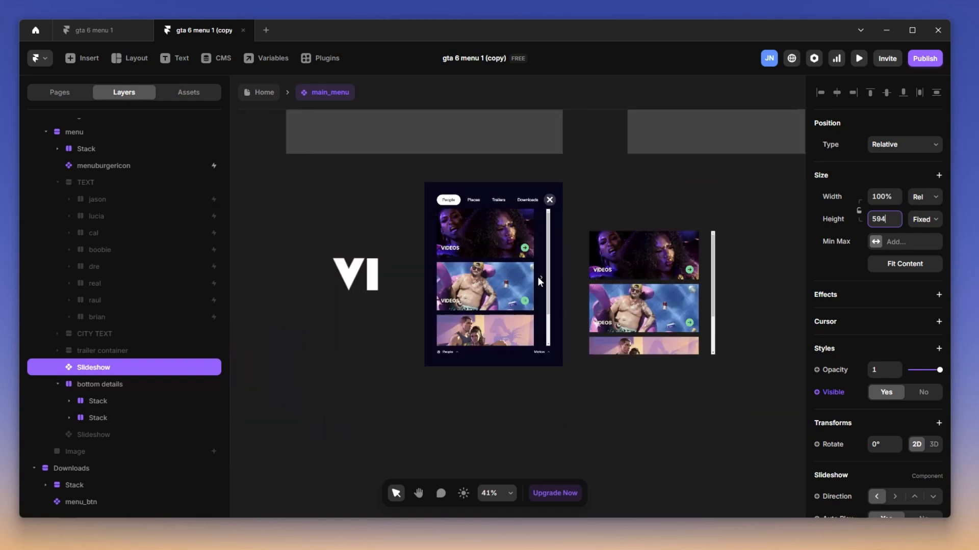
pyautogui.scroll(3, 520, 280)
pyautogui.scroll(2, 516, 283)
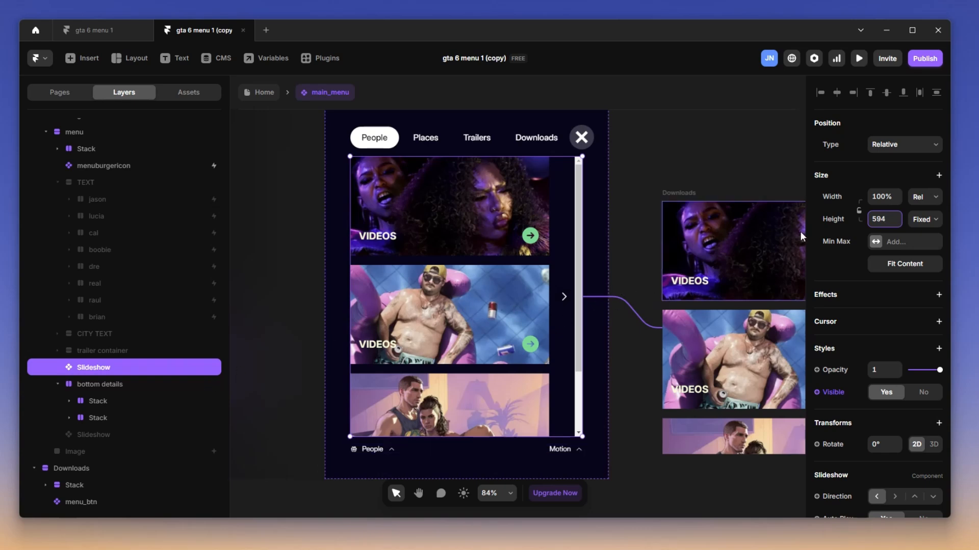
# Give the Slideshow absolute positioning and pin it to the menu's left side only.
pyautogui.click(911, 153)
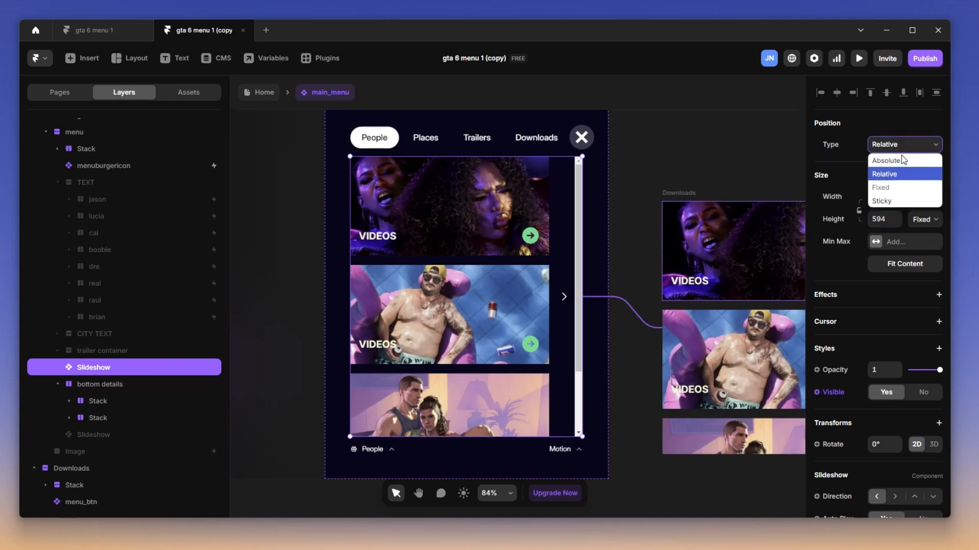
pyautogui.click(897, 172)
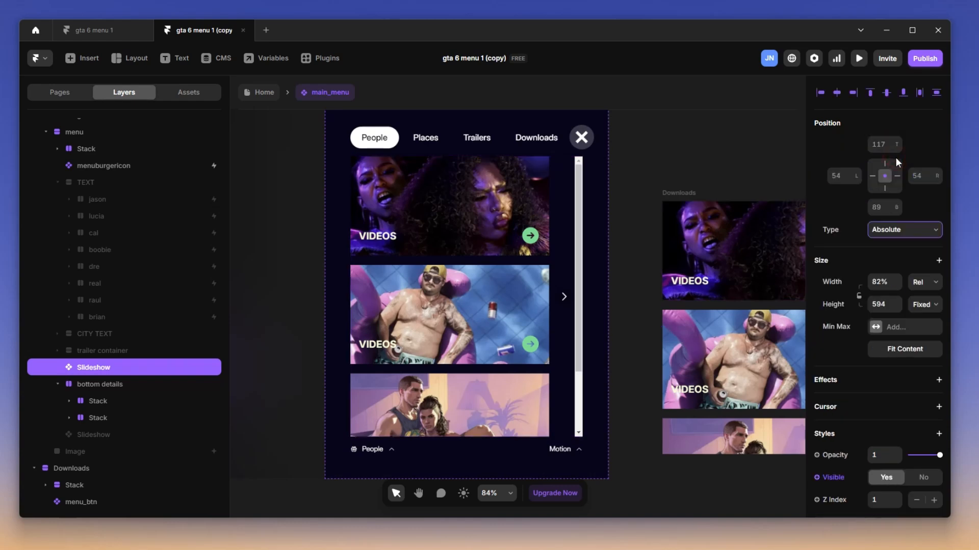
pyautogui.click(873, 177)
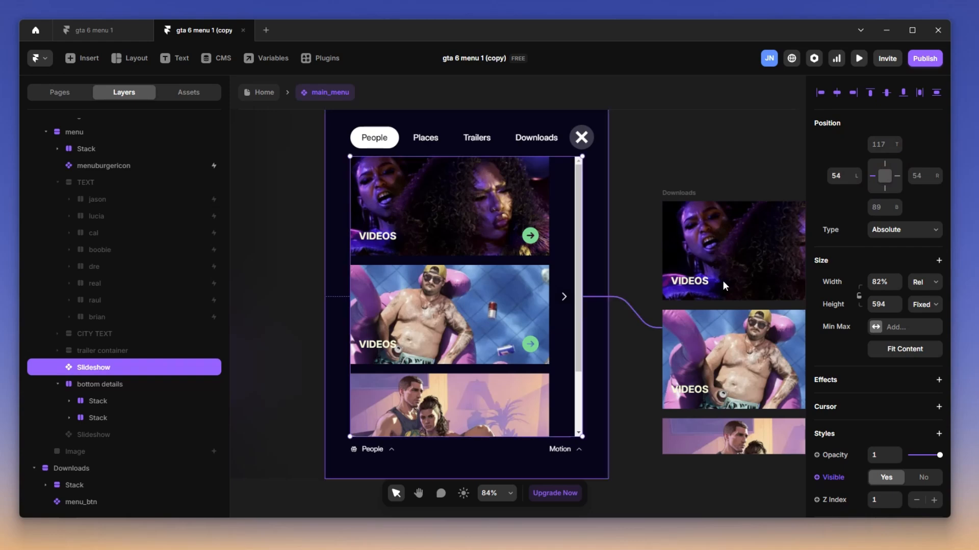
# Widen the Slideshow to 91% so its right edge meets the menu's right edge, keeping the left edge in place.
pyautogui.click(676, 193)
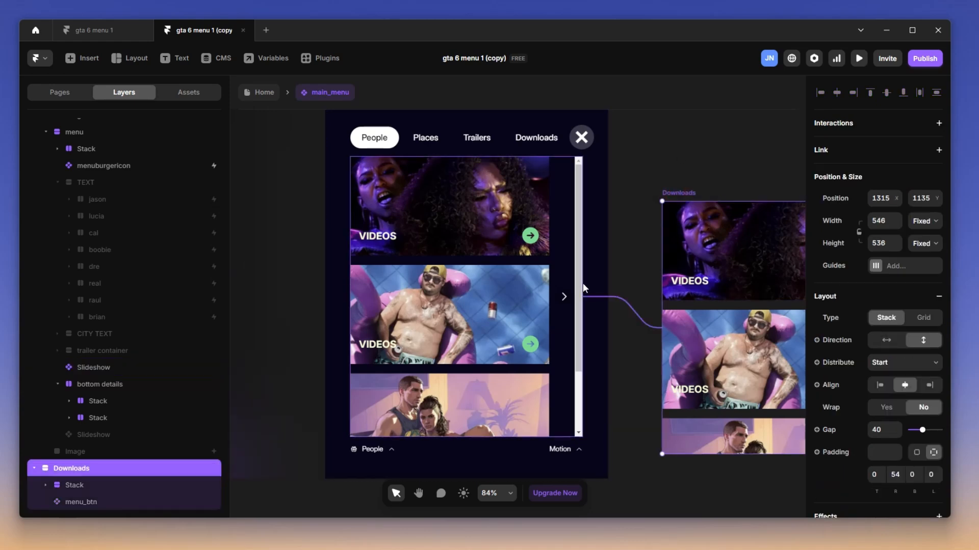
pyautogui.click(563, 229)
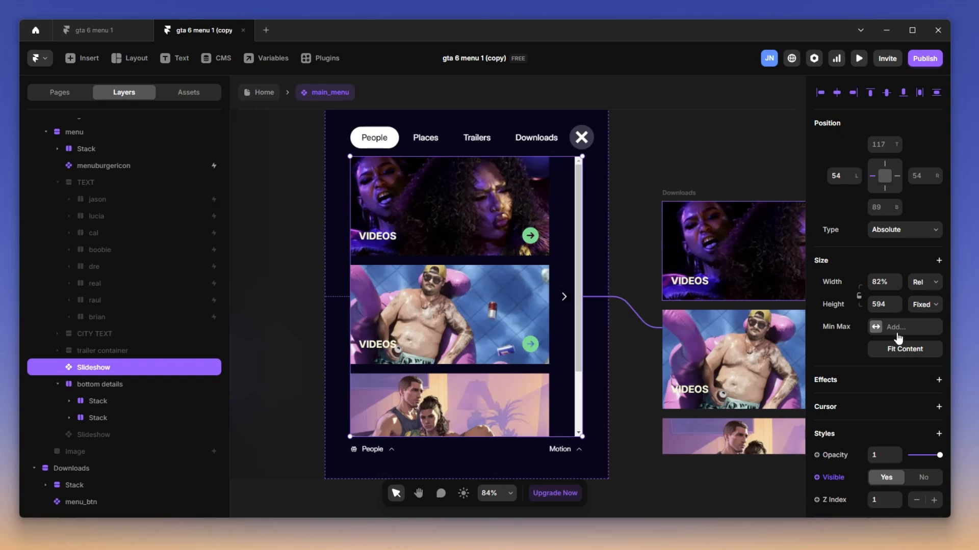
pyautogui.scroll(-2, 899, 338)
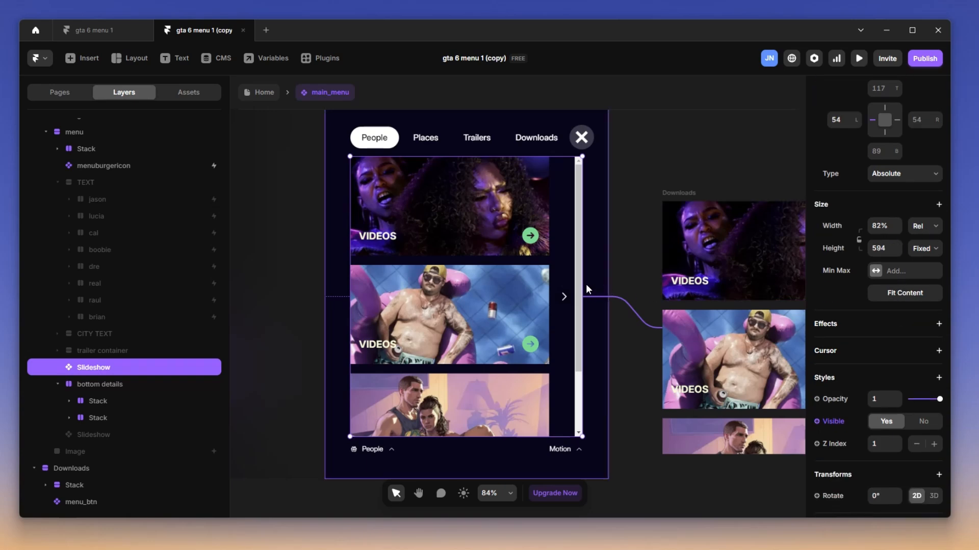
pyautogui.moveTo(581, 283); pyautogui.dragTo(606, 283)
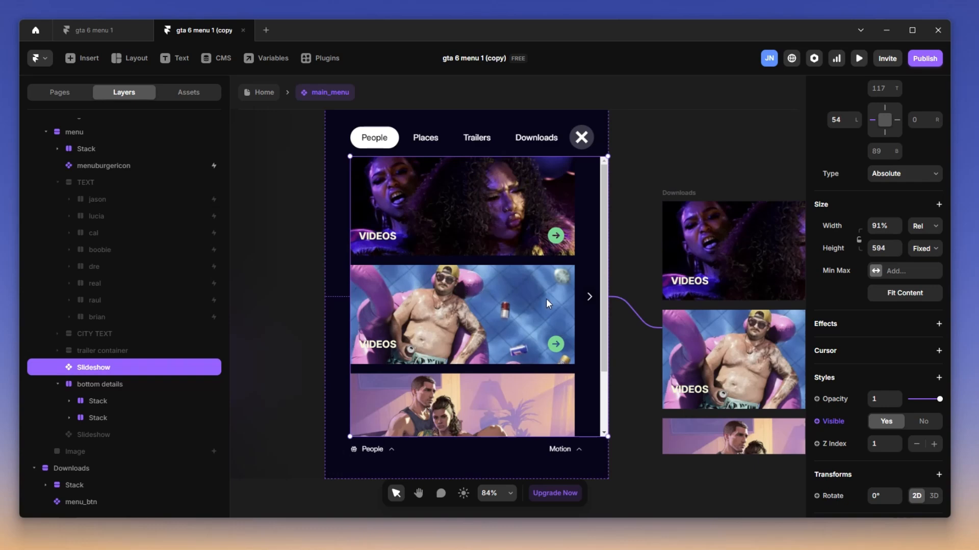
# Set the Slideshow's slide direction to up.
pyautogui.scroll(-3, 907, 355)
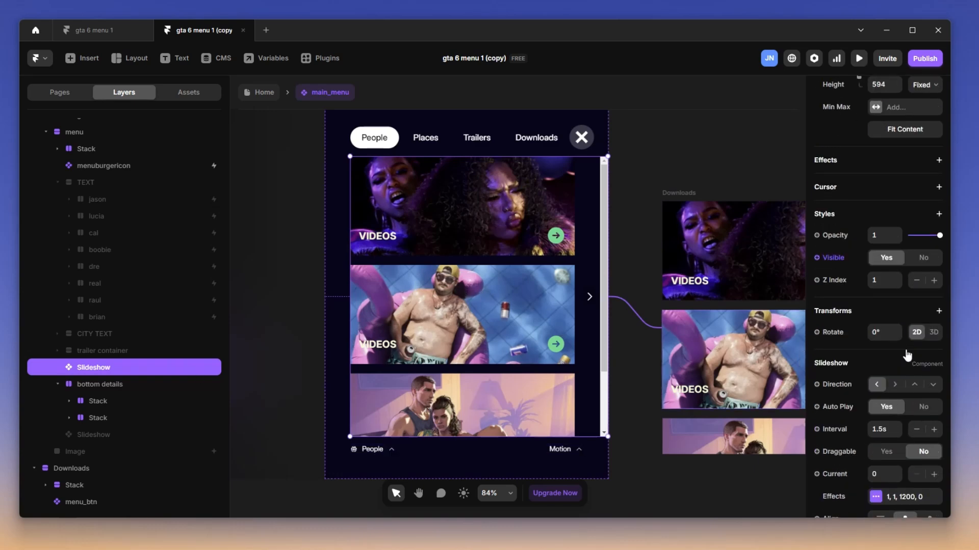
pyautogui.scroll(-3, 907, 355)
pyautogui.scroll(-2, 897, 351)
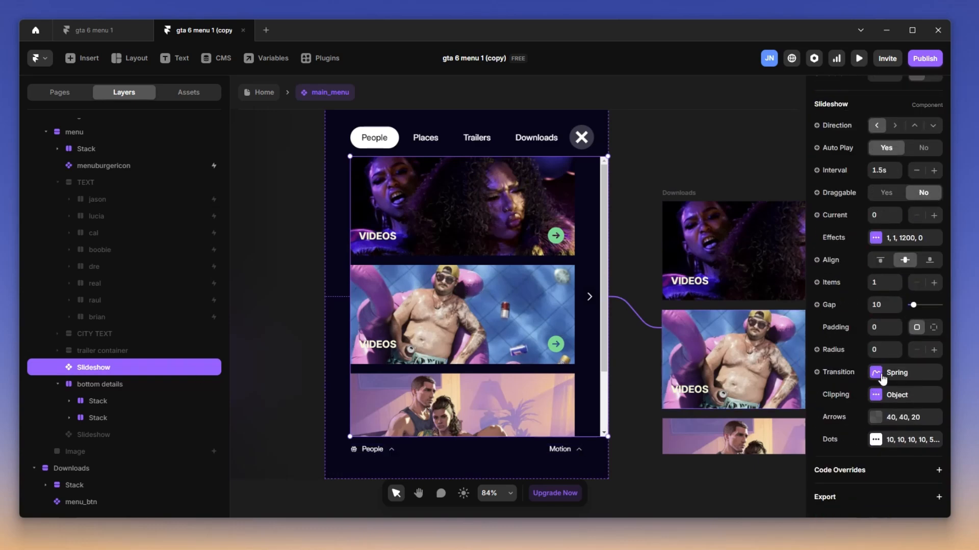
pyautogui.scroll(4, 909, 202)
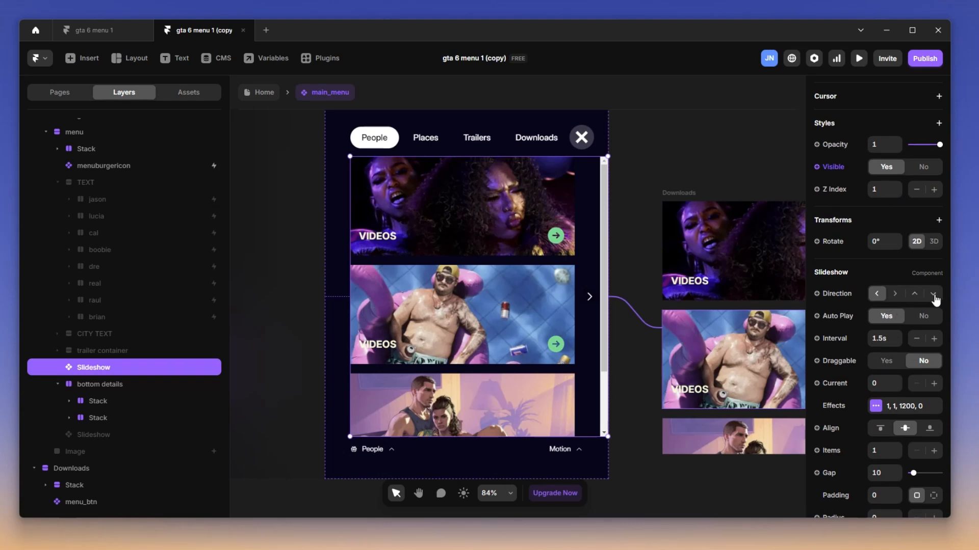
pyautogui.click(913, 294)
# Hide the Slideshow's arrows and turn on the fade in its clipping settings.
pyautogui.scroll(-3, 898, 305)
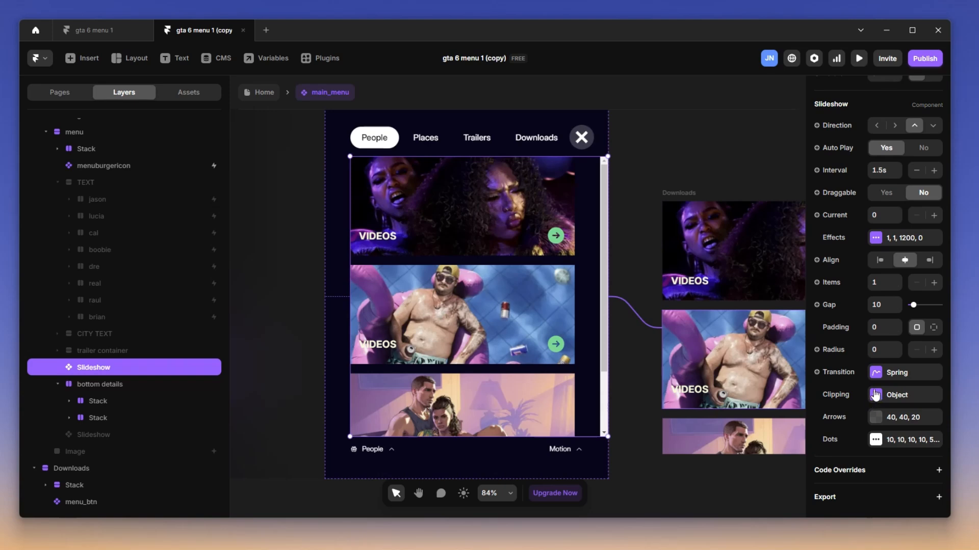
pyautogui.click(876, 417)
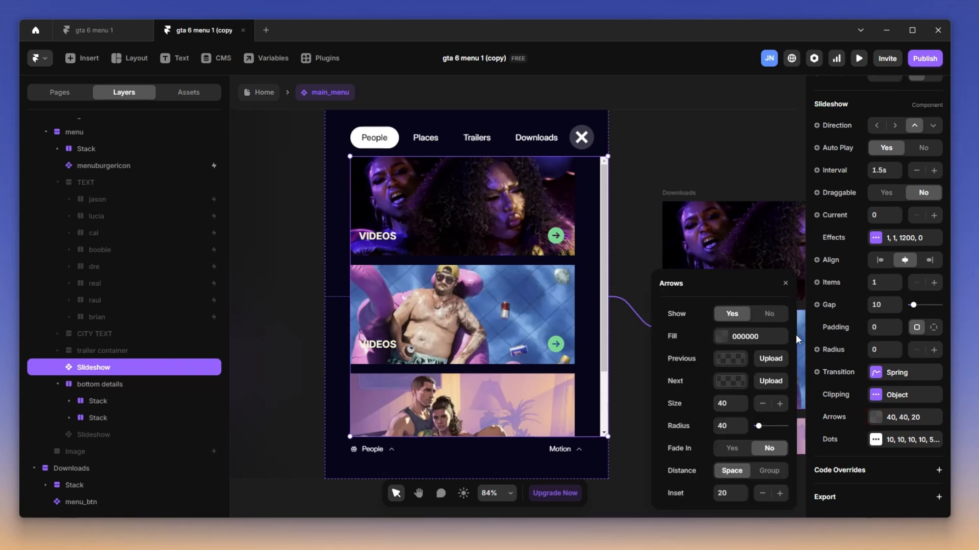
pyautogui.click(771, 314)
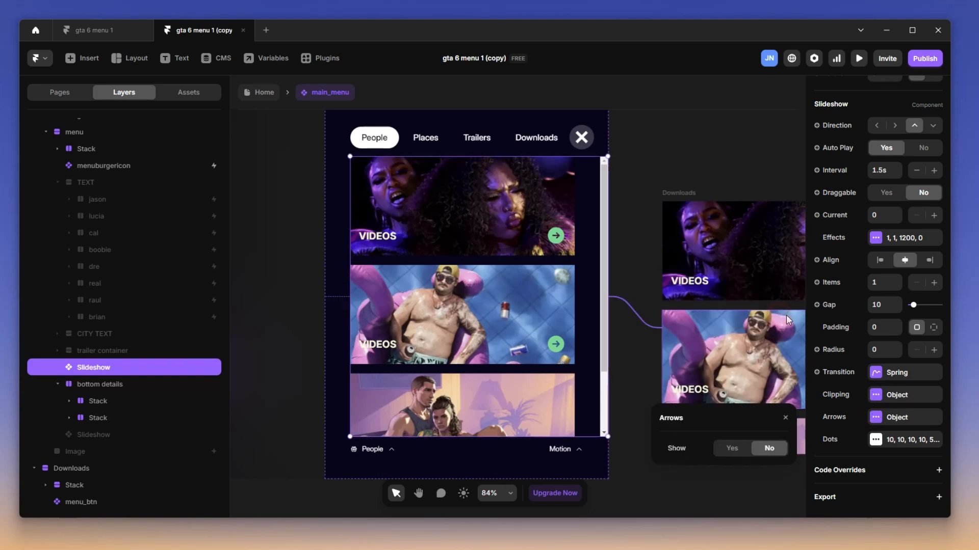
pyautogui.click(875, 395)
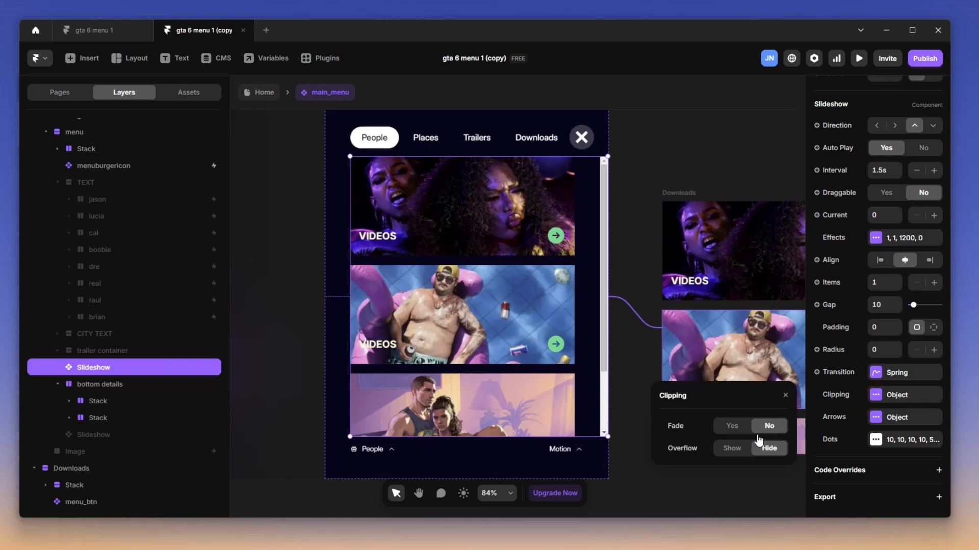
pyautogui.click(733, 431)
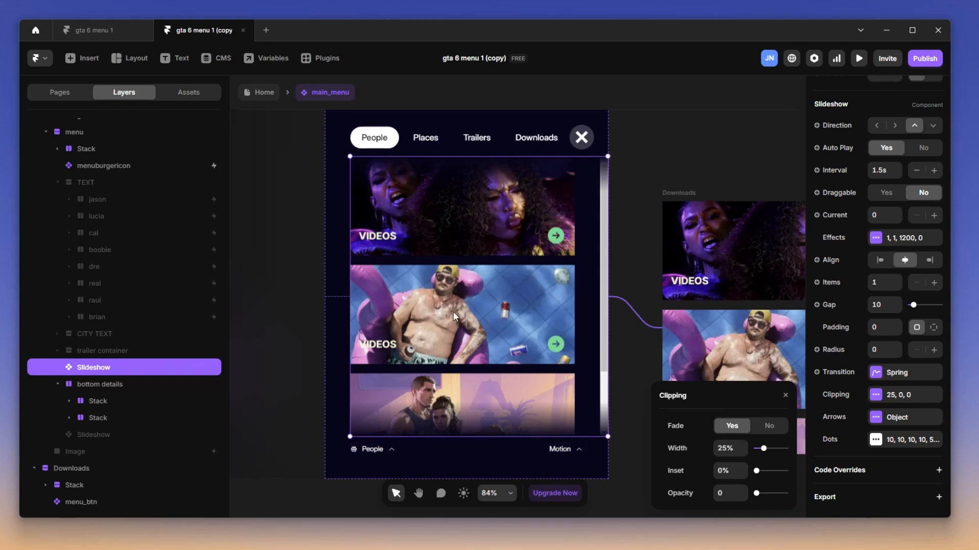
# Hide the Slideshow's navigation dots and deselect it.
pyautogui.click(875, 417)
pyautogui.click(876, 439)
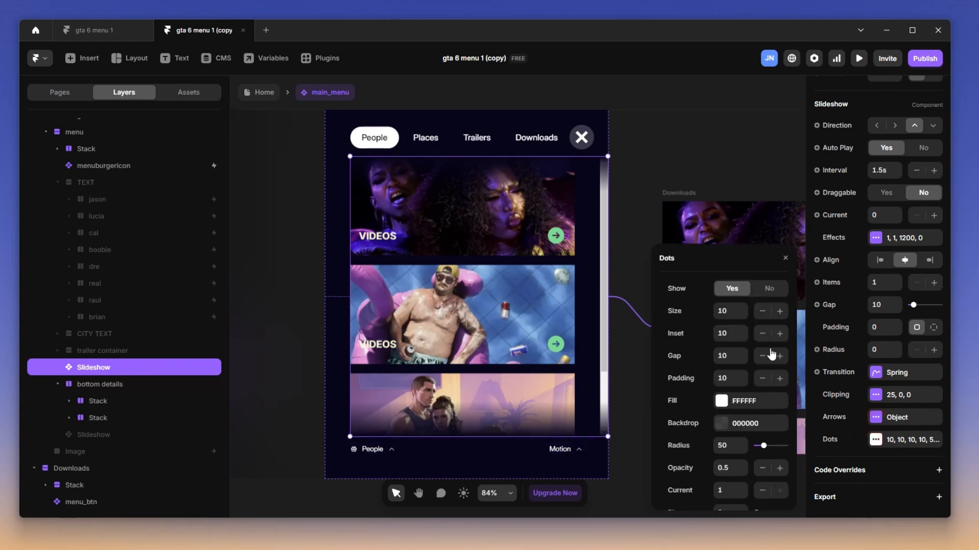
pyautogui.click(768, 289)
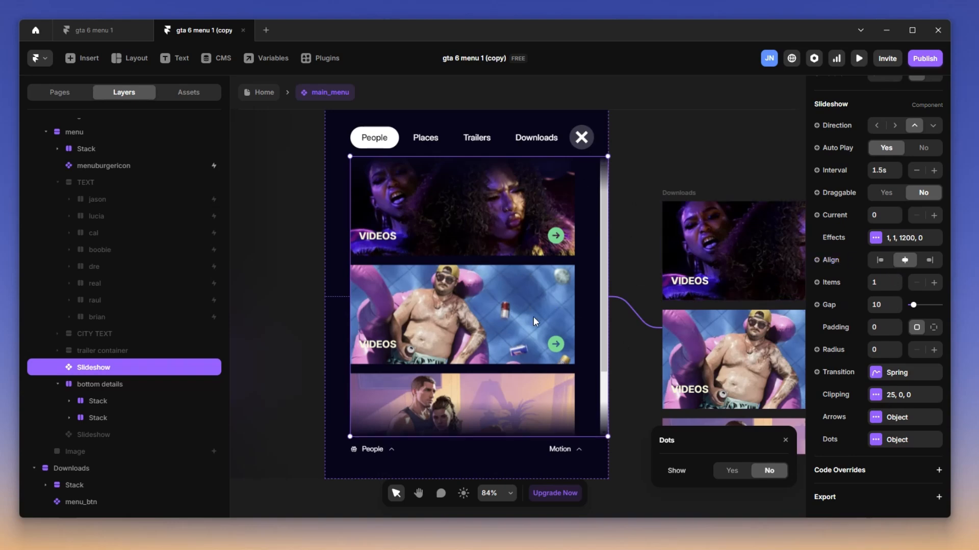
pyautogui.moveTo(517, 434); pyautogui.dragTo(517, 433)
pyautogui.click(656, 149)
pyautogui.scroll(-5, 571, 222)
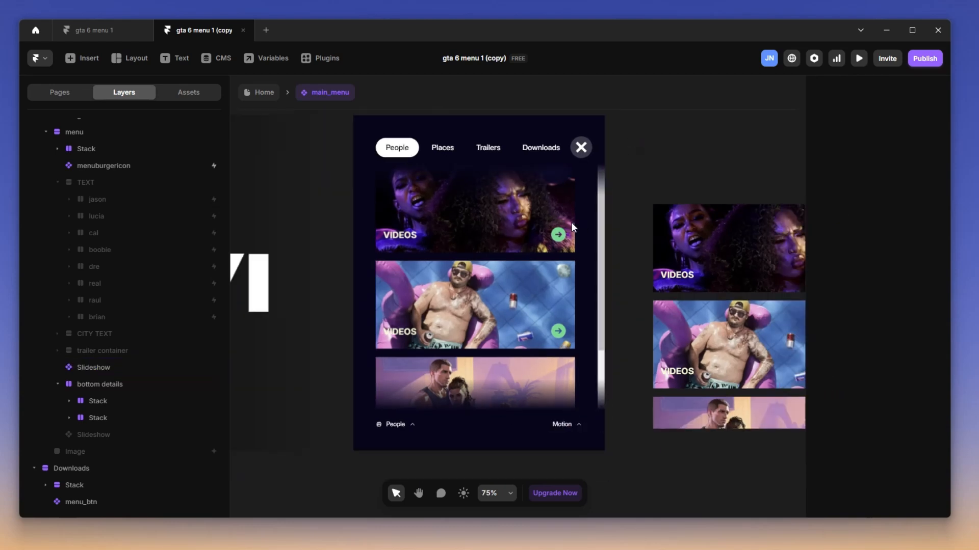
# Preview the Download variant on its own and scroll through its card list down to See All Downloads and back.
pyautogui.press('h')
pyautogui.moveTo(654, 143); pyautogui.dragTo(692, 148)
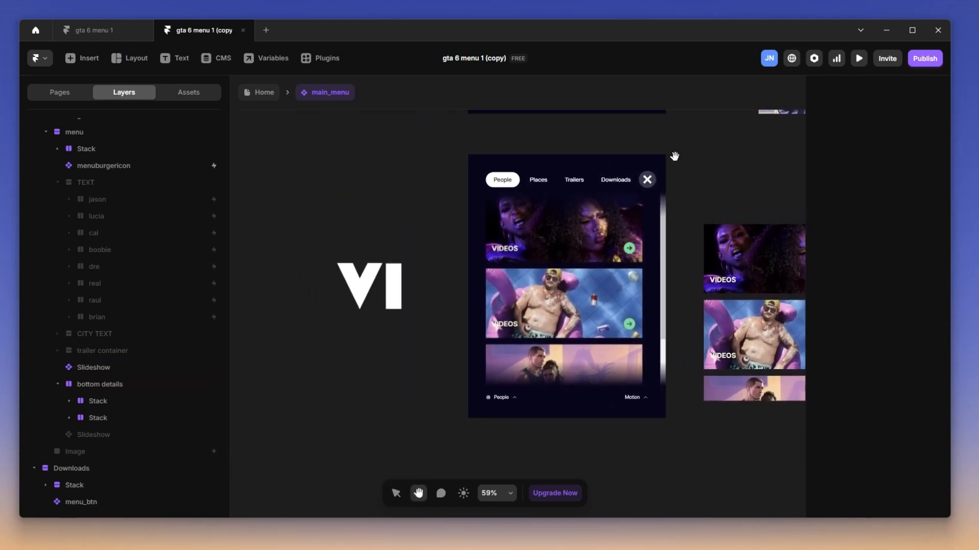
pyautogui.moveTo(525, 142); pyautogui.dragTo(562, 165)
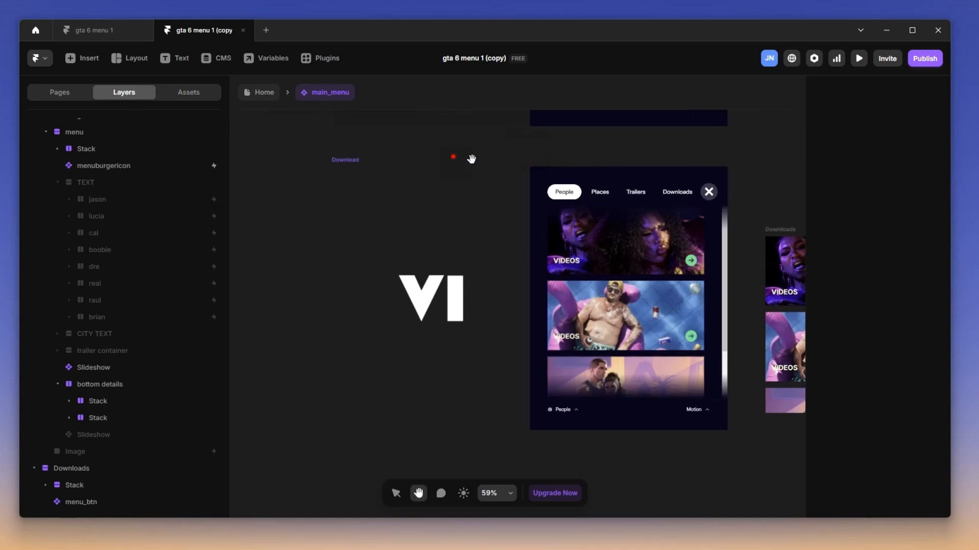
pyautogui.moveTo(470, 157); pyautogui.dragTo(568, 176)
pyautogui.press('v')
pyautogui.scroll(2, 666, 188)
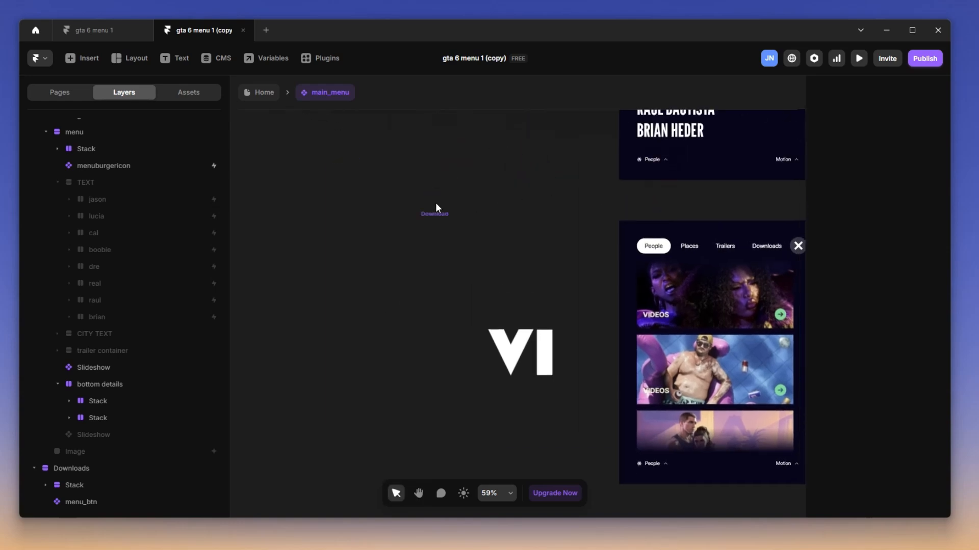
pyautogui.click(432, 213)
pyautogui.hotkey('ctrl', 'p')
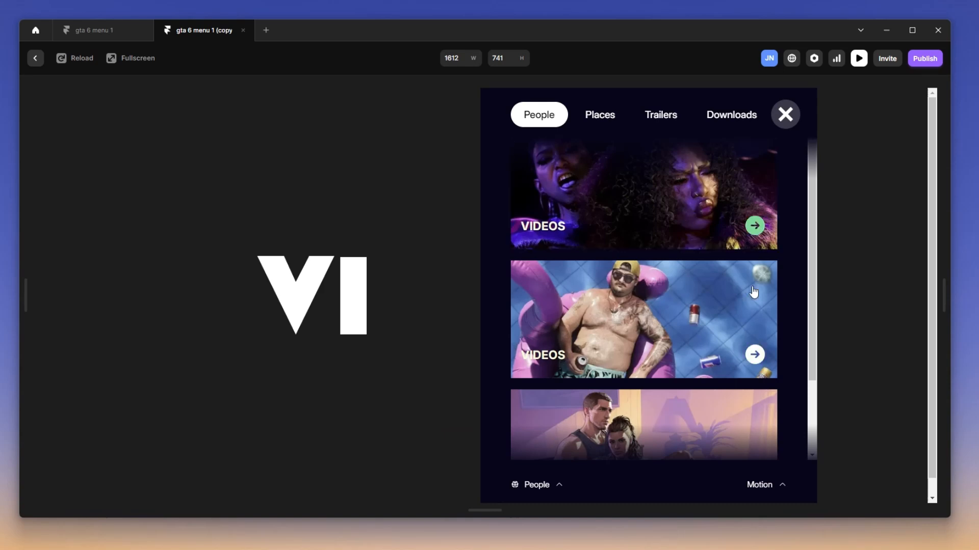
pyautogui.scroll(-2, 711, 297)
pyautogui.scroll(-1, 714, 413)
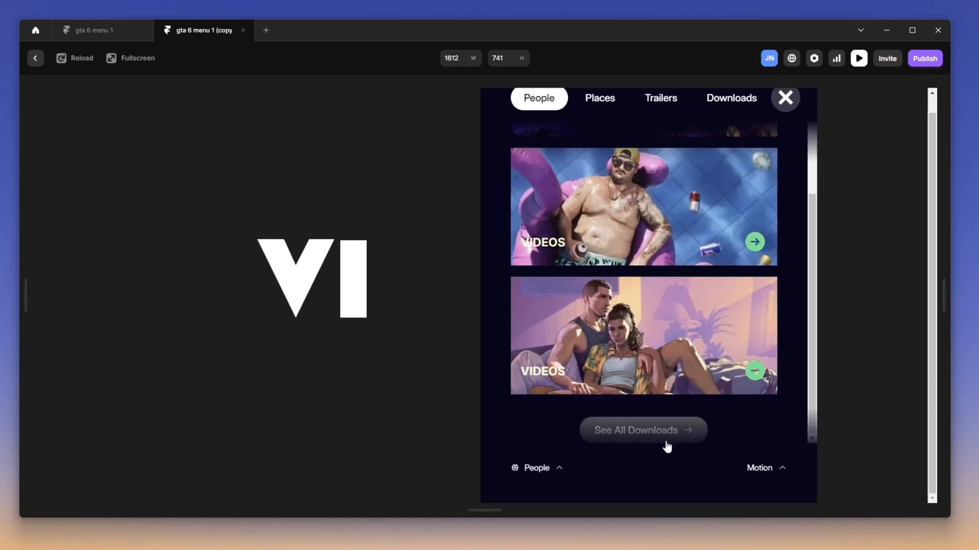
pyautogui.scroll(2, 723, 273)
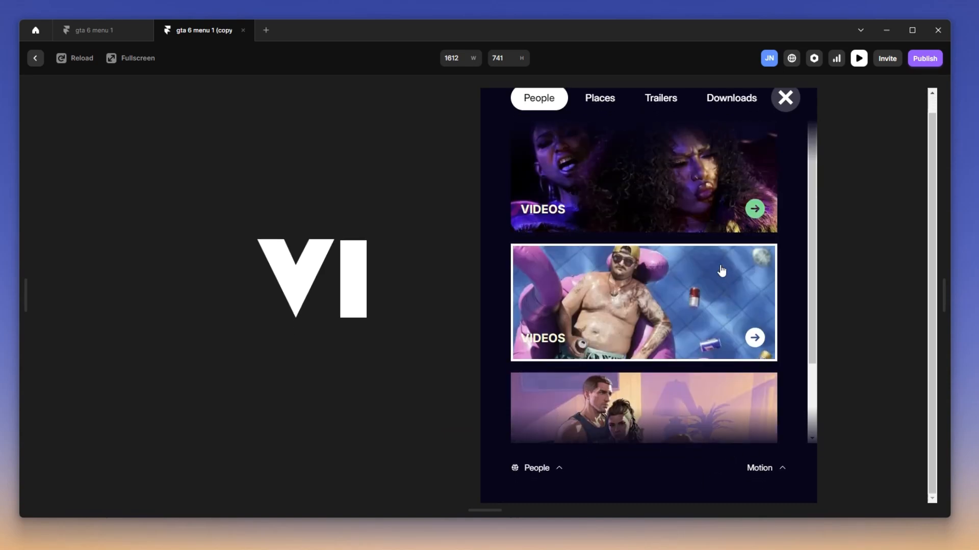
pyautogui.scroll(1, 688, 183)
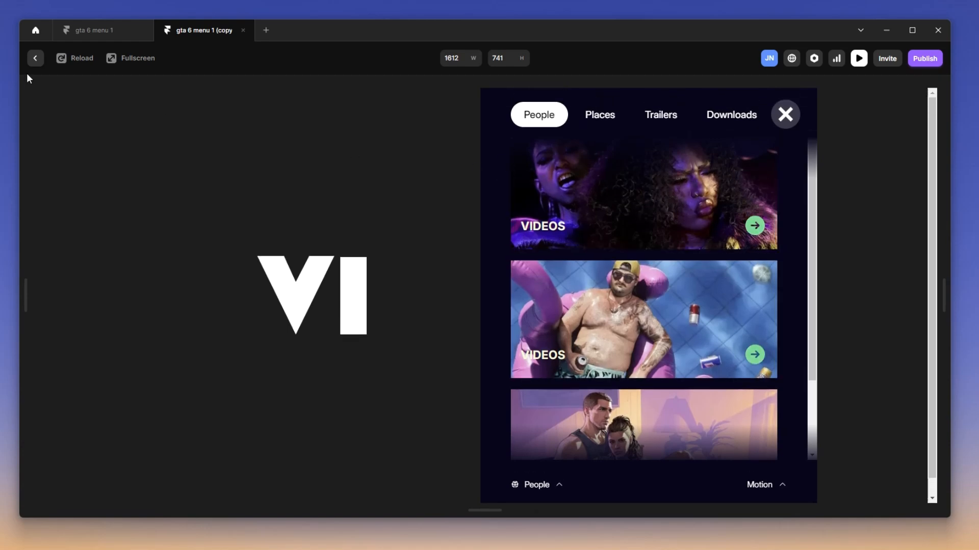
pyautogui.click(36, 59)
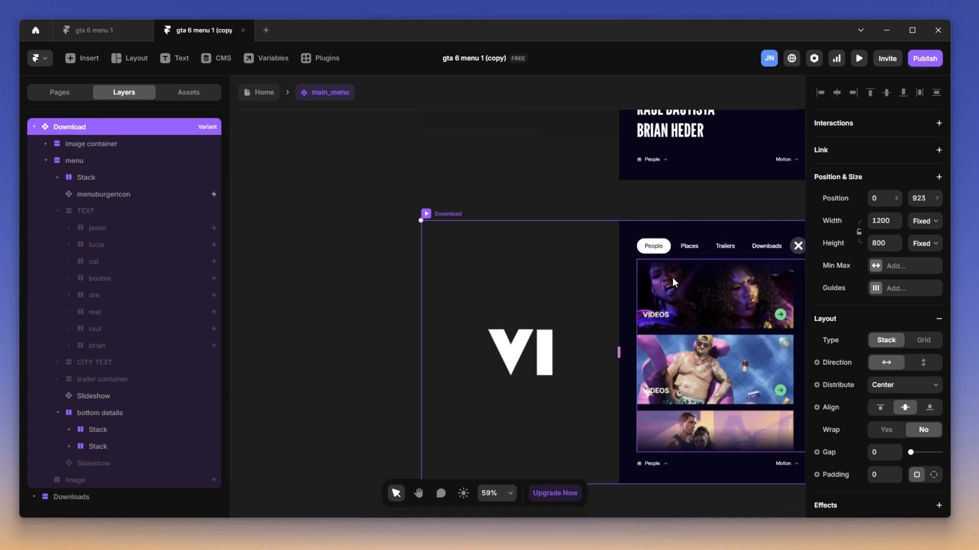
# Set the People button in the Download variant's top navigation to the Non-active variant.
pyautogui.scroll(-3, 688, 207)
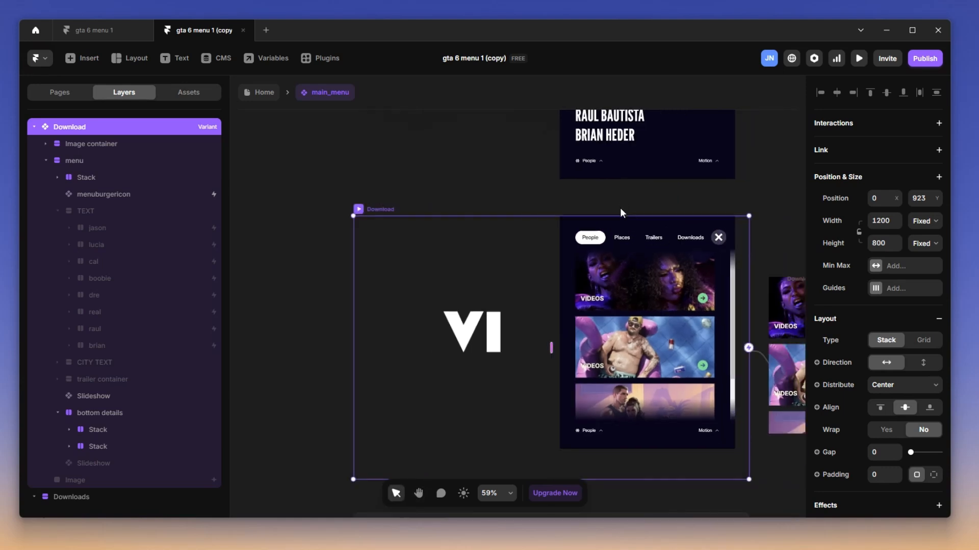
pyautogui.scroll(4, 708, 241)
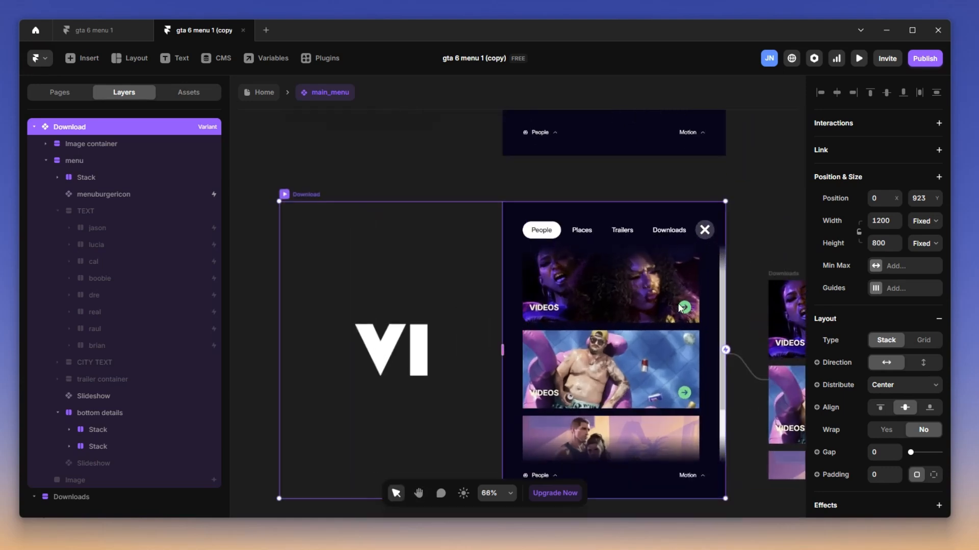
pyautogui.scroll(3, 550, 237)
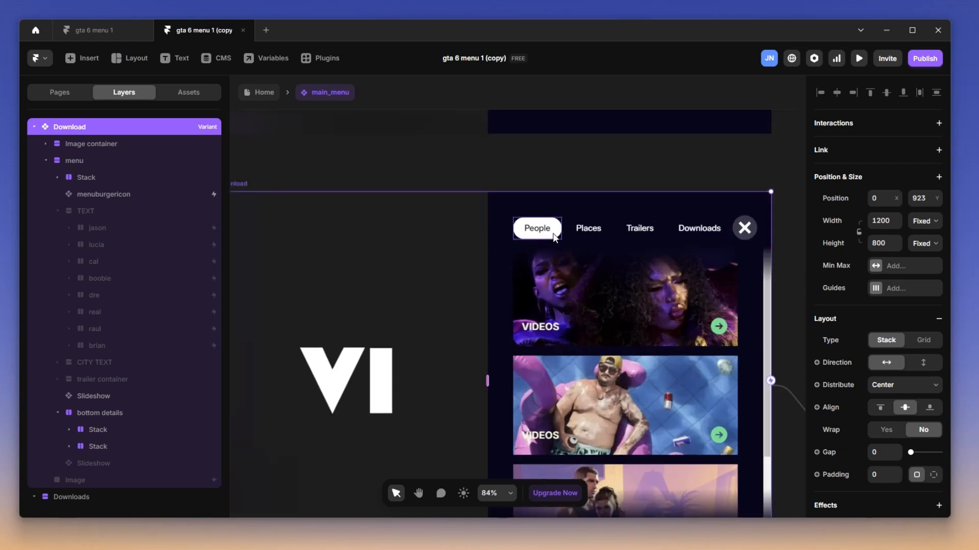
pyautogui.click(553, 234)
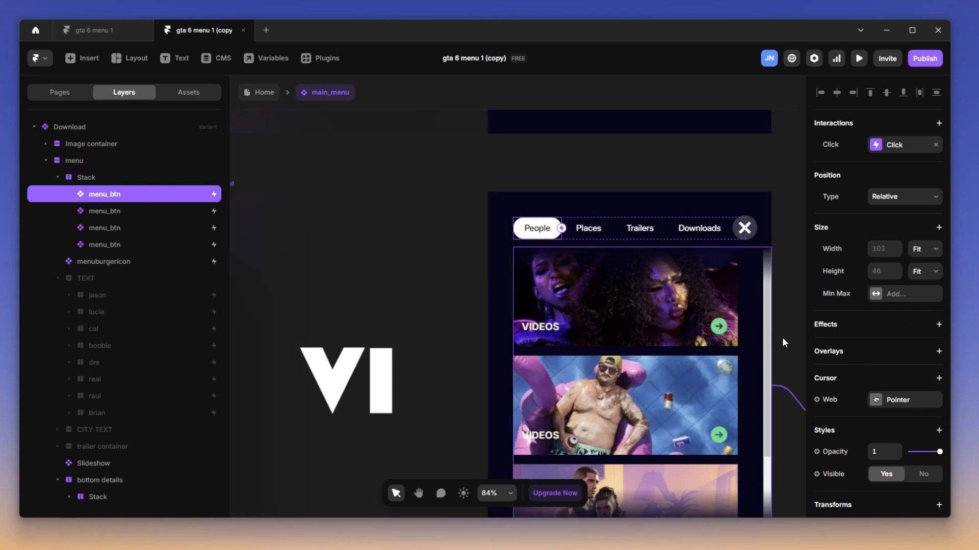
pyautogui.scroll(-3, 889, 392)
pyautogui.click(897, 402)
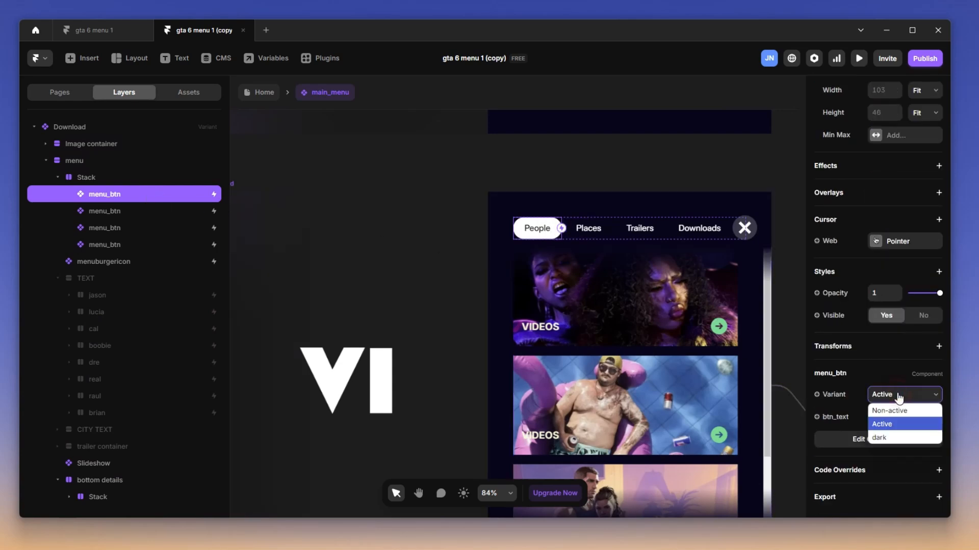
pyautogui.click(896, 409)
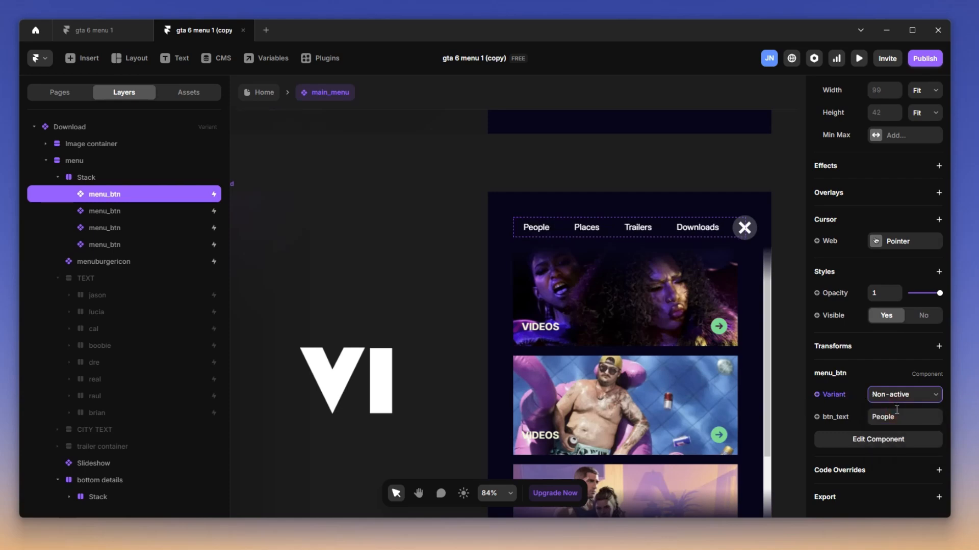
# Set the Downloads button in the Download variant's top navigation to the Active variant.
pyautogui.click(705, 229)
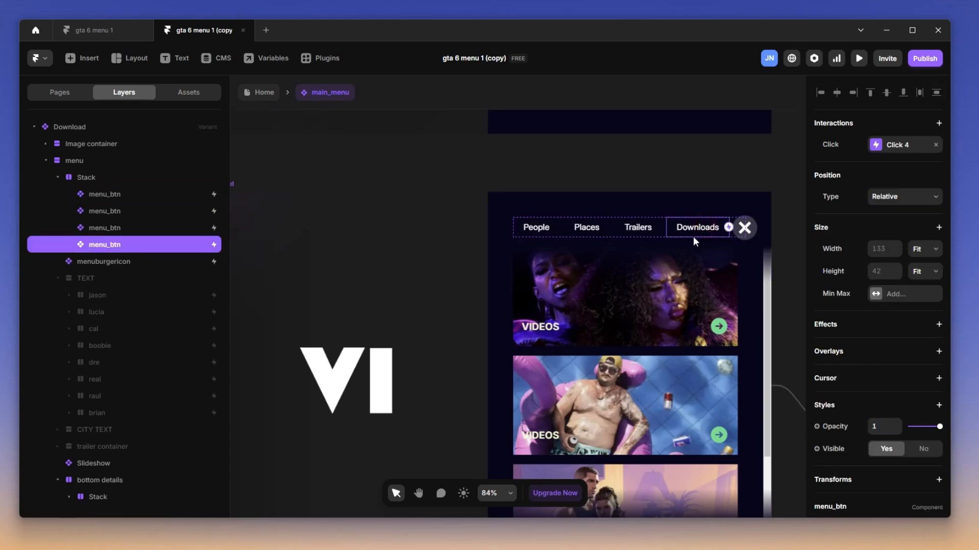
pyautogui.scroll(-3, 887, 352)
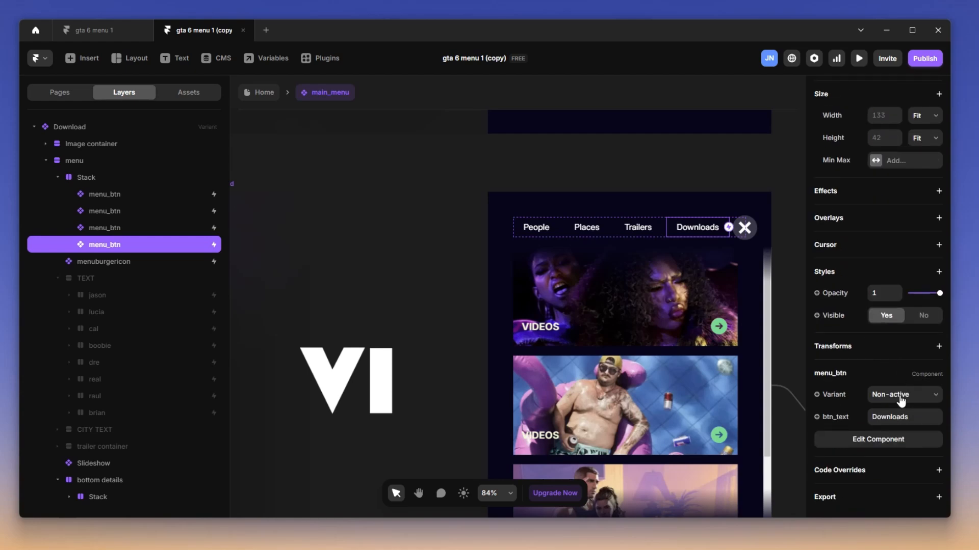
pyautogui.click(901, 402)
pyautogui.click(884, 423)
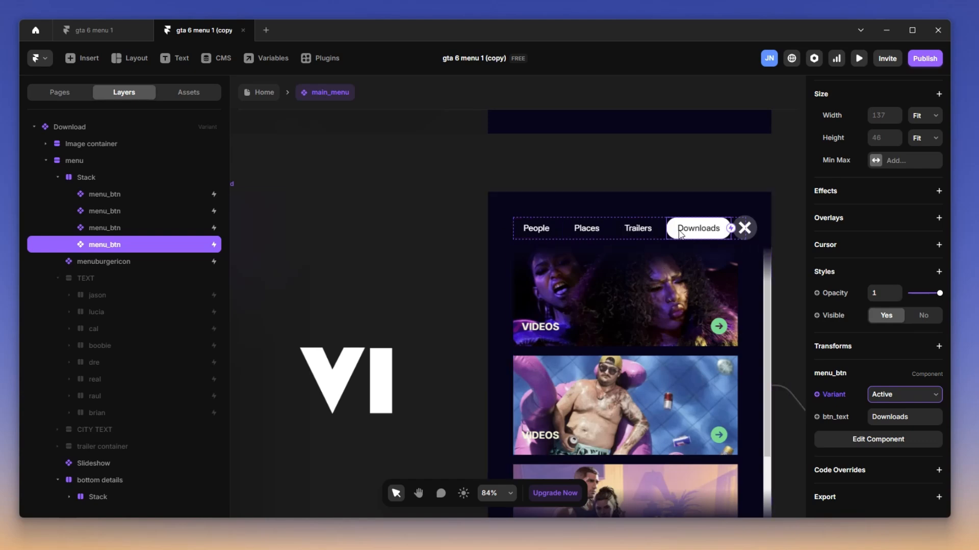
# Connect the Downloads button in Variant 1 to the Download variant with a click interaction and deselect it.
pyautogui.scroll(-4, 694, 241)
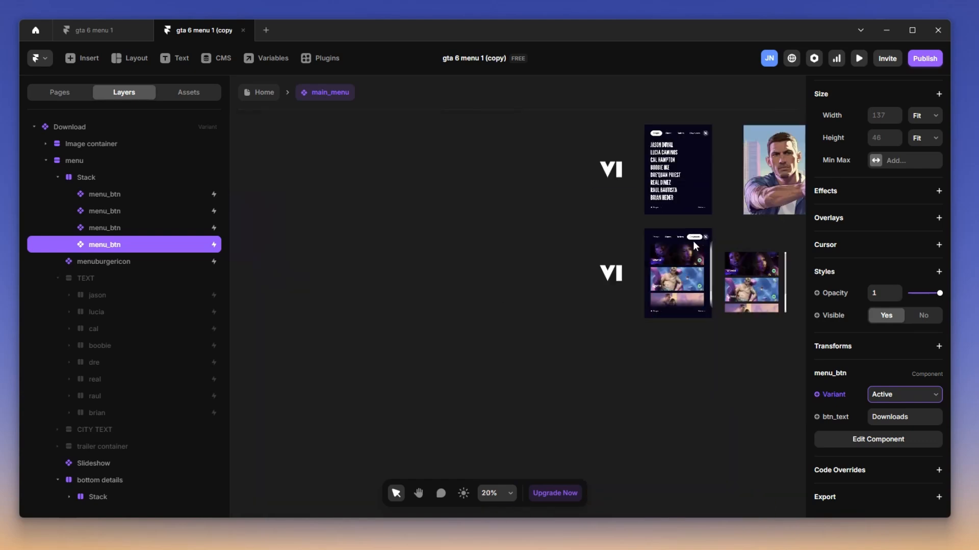
pyautogui.scroll(4, 693, 241)
pyautogui.scroll(5, 680, 233)
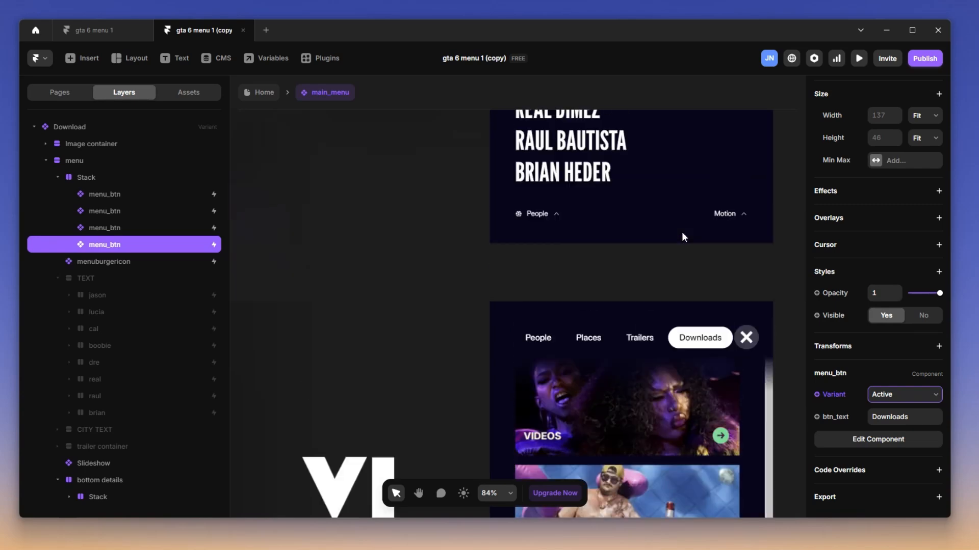
pyautogui.scroll(-5, 681, 232)
pyautogui.scroll(3, 684, 192)
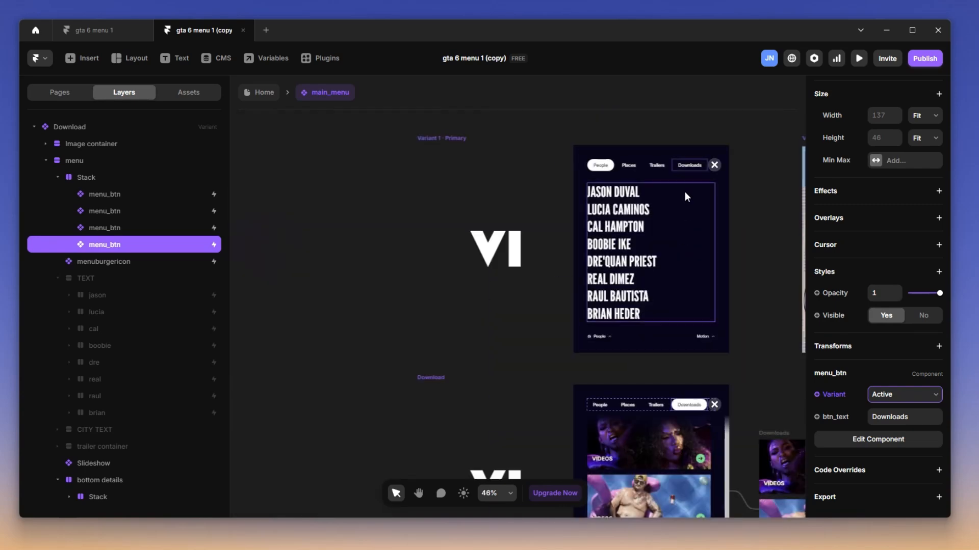
pyautogui.click(689, 166)
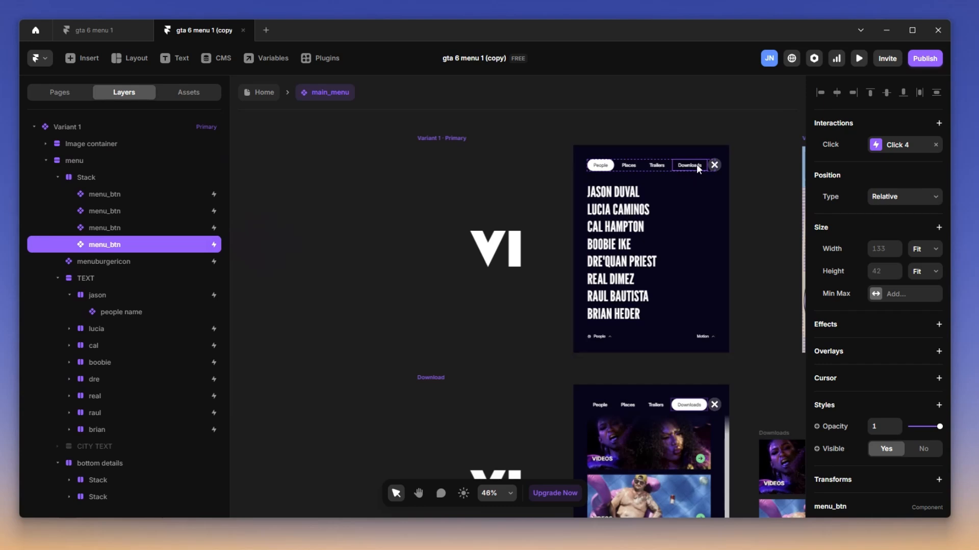
pyautogui.moveTo(696, 161); pyautogui.dragTo(701, 387)
pyautogui.moveTo(574, 384)
pyautogui.mouseDown()
pyautogui.moveTo(559, 389)
pyautogui.moveTo(576, 400)
pyautogui.mouseUp()
pyautogui.scroll(-2, 592, 390)
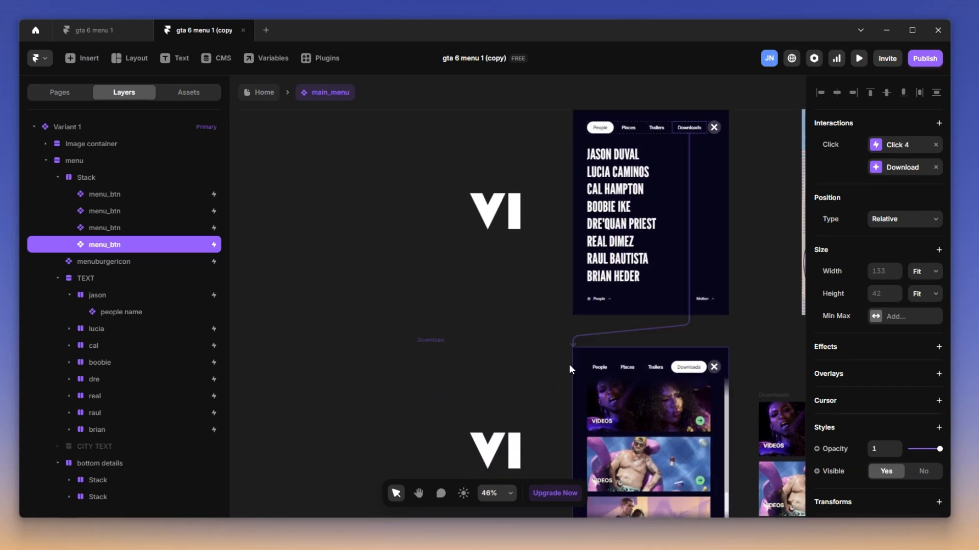
pyautogui.scroll(-2, 709, 395)
pyautogui.scroll(-2, 675, 362)
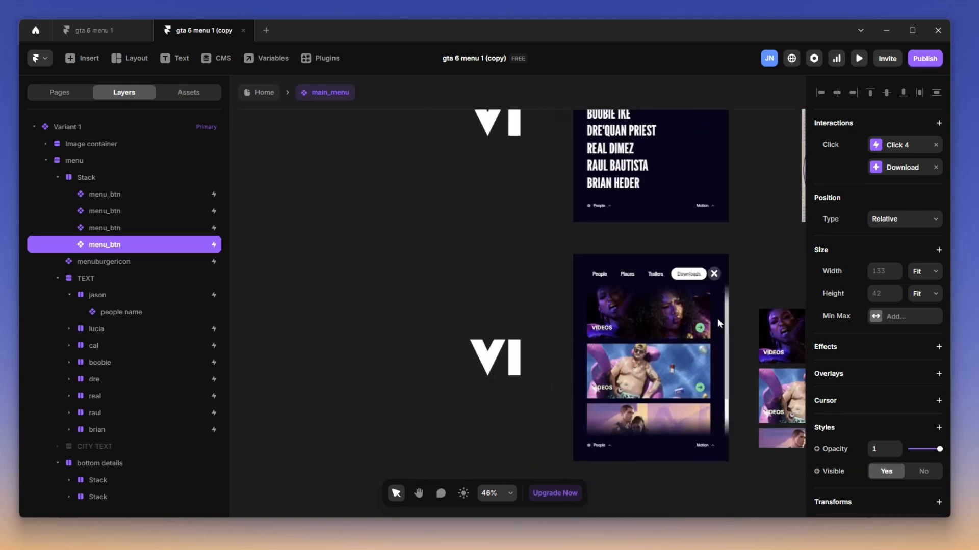
pyautogui.click(765, 264)
# Preview the Home page full screen and test the menu's Downloads button, its scrolling card list and the People button.
pyautogui.click(258, 93)
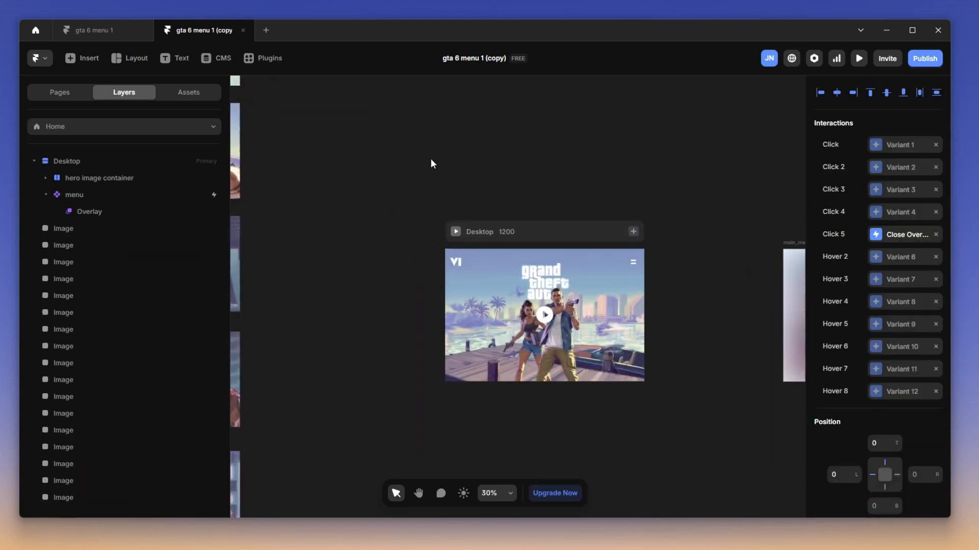
pyautogui.hotkey('ctrl', 'p')
pyautogui.click(135, 57)
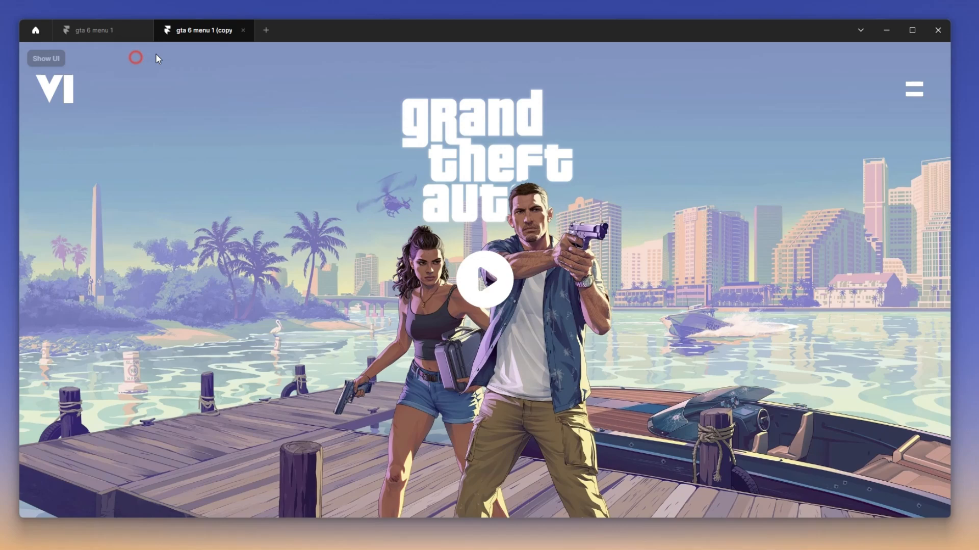
pyautogui.click(913, 91)
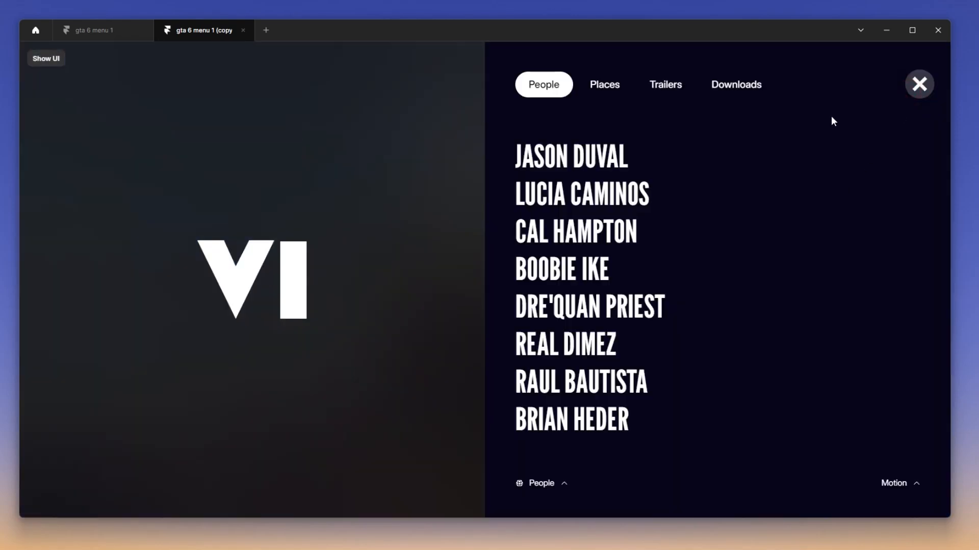
pyautogui.click(742, 87)
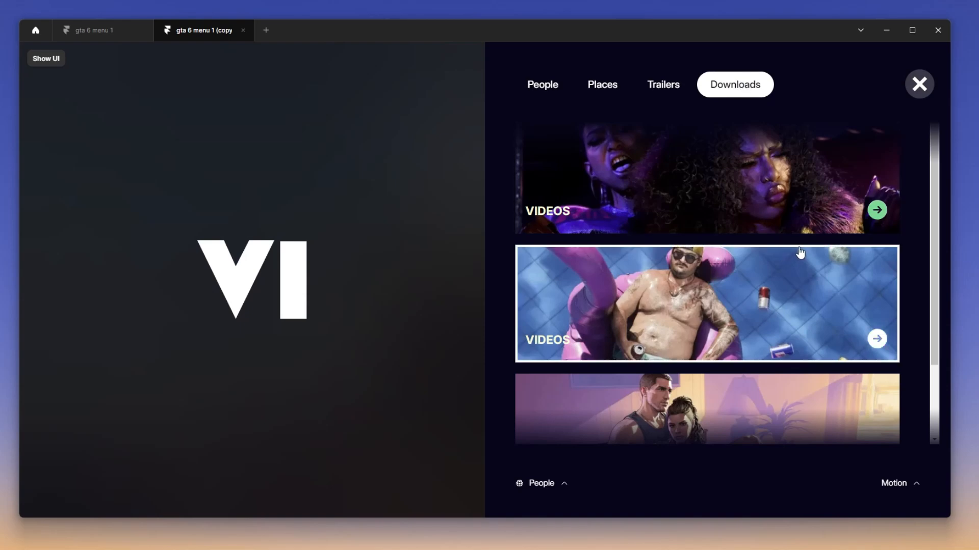
pyautogui.scroll(-2, 794, 252)
pyautogui.scroll(2, 794, 252)
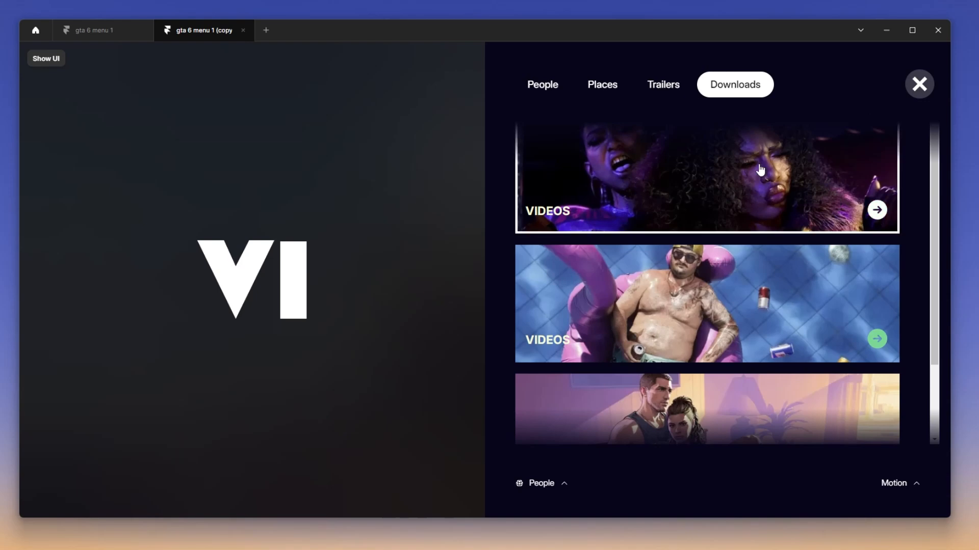
pyautogui.scroll(-2, 733, 322)
pyautogui.scroll(2, 724, 285)
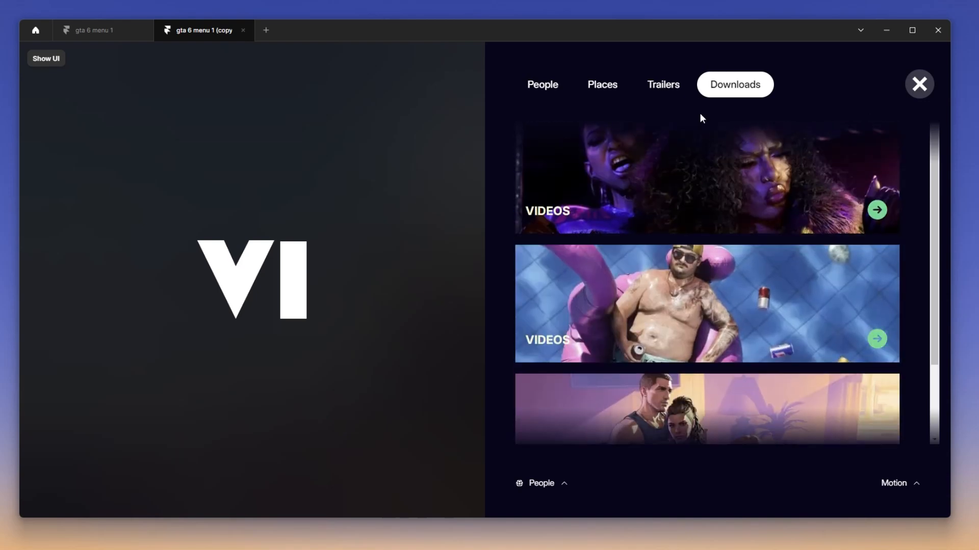
pyautogui.doubleClick(544, 87)
pyautogui.click(44, 69)
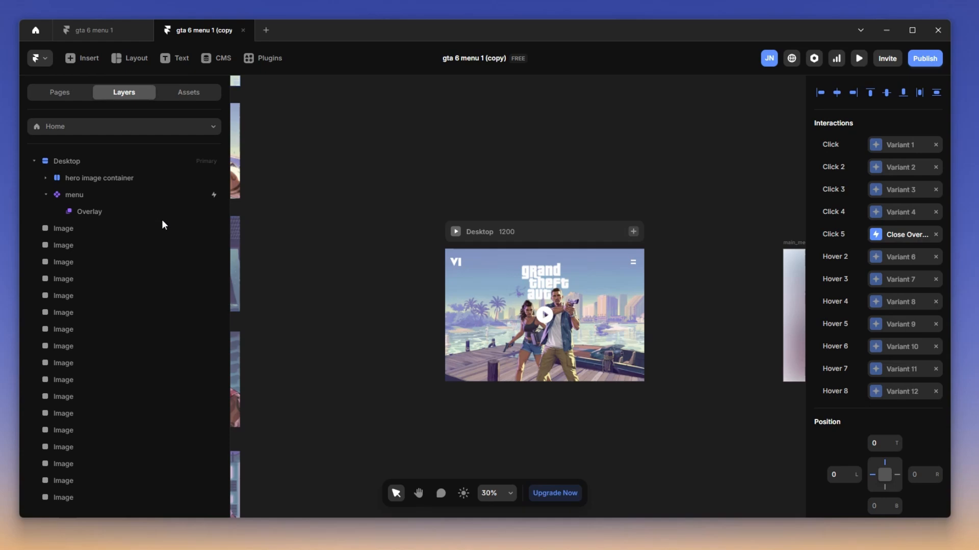
# Reopen the main_menu component and connect the Download variant's People button to Variant 1 with a click interaction.
pyautogui.click(149, 217)
pyautogui.click(583, 326)
pyautogui.doubleClick(584, 322)
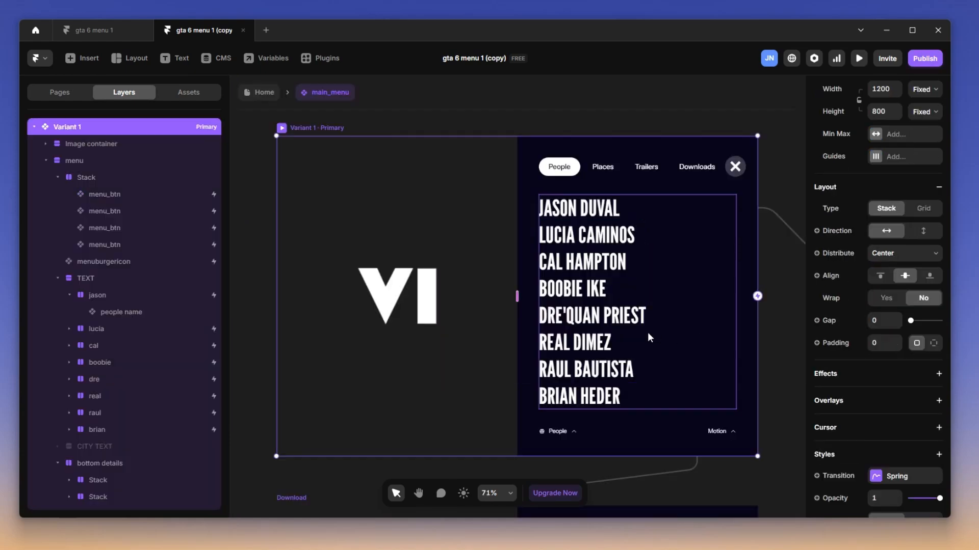
pyautogui.scroll(-6, 649, 316)
pyautogui.click(560, 163)
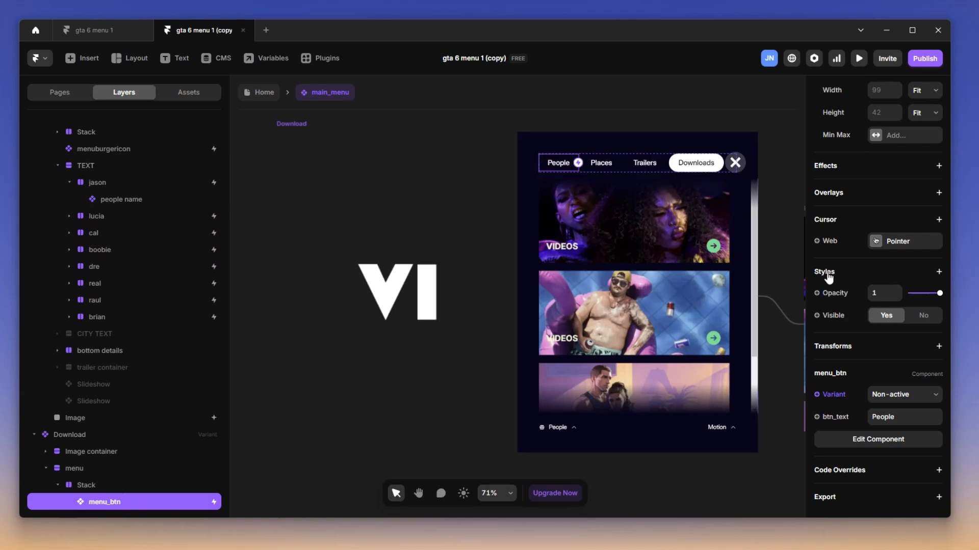
pyautogui.scroll(3, 869, 158)
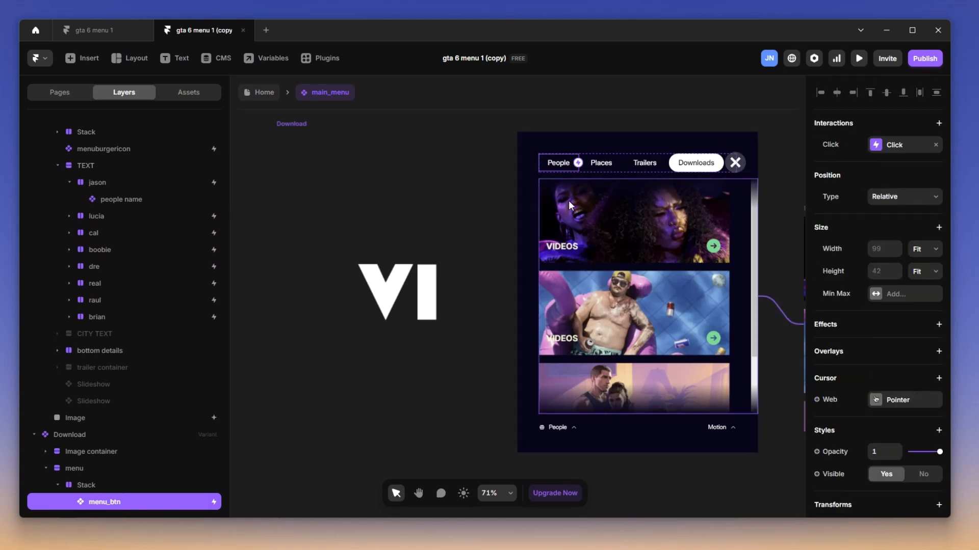
pyautogui.scroll(5, 568, 204)
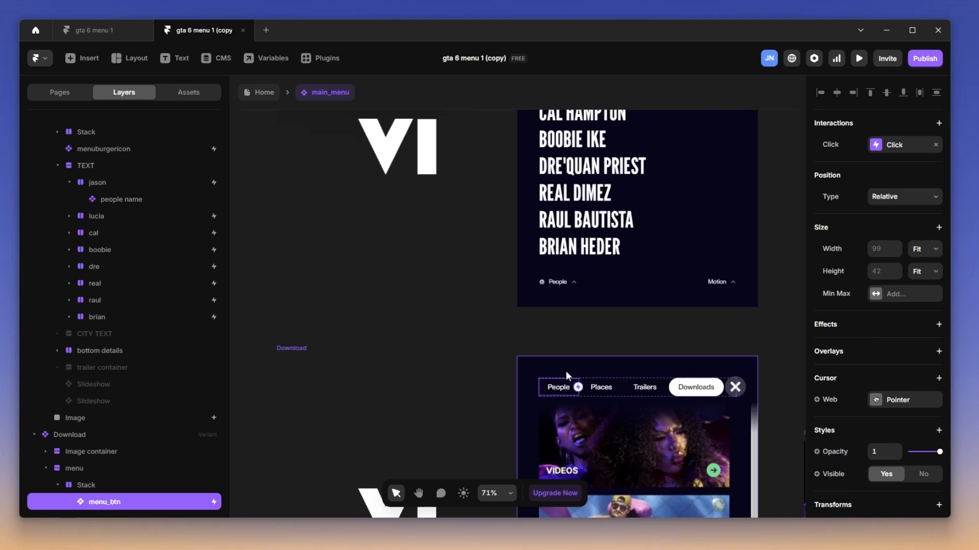
pyautogui.moveTo(567, 370); pyautogui.dragTo(590, 257)
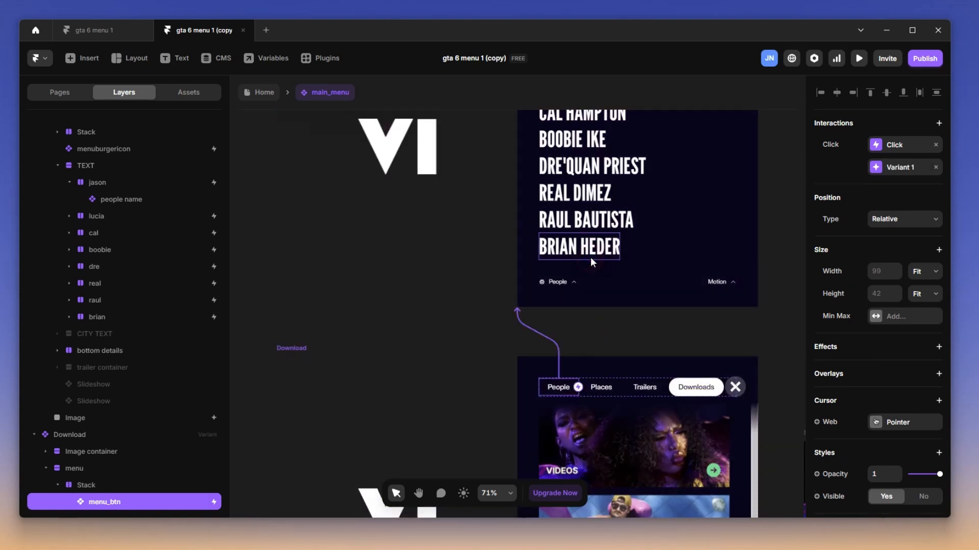
# Preview the Home page full screen, open the menu, test switching between Downloads and People, and leave the preview.
pyautogui.scroll(2, 552, 171)
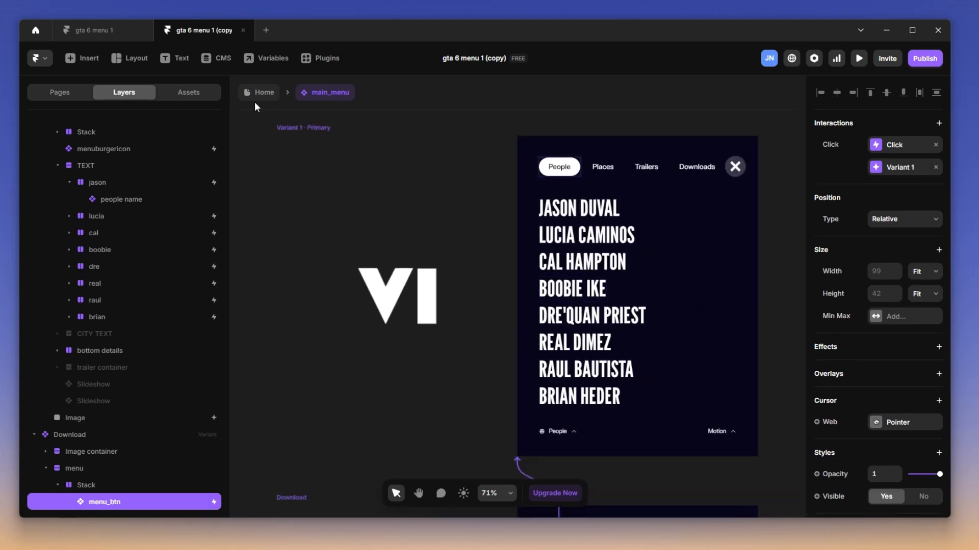
pyautogui.click(249, 94)
pyautogui.hotkey('ctrl', 'p')
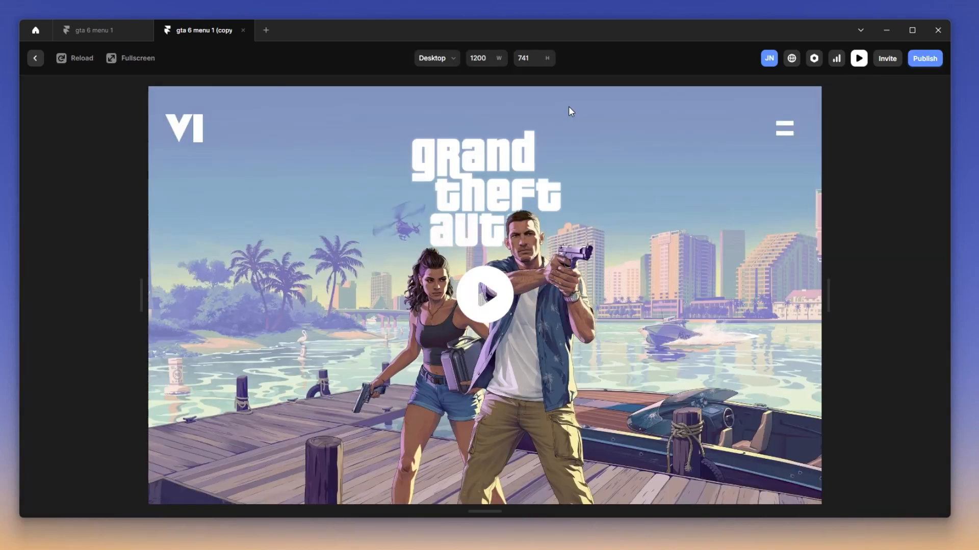
pyautogui.click(773, 130)
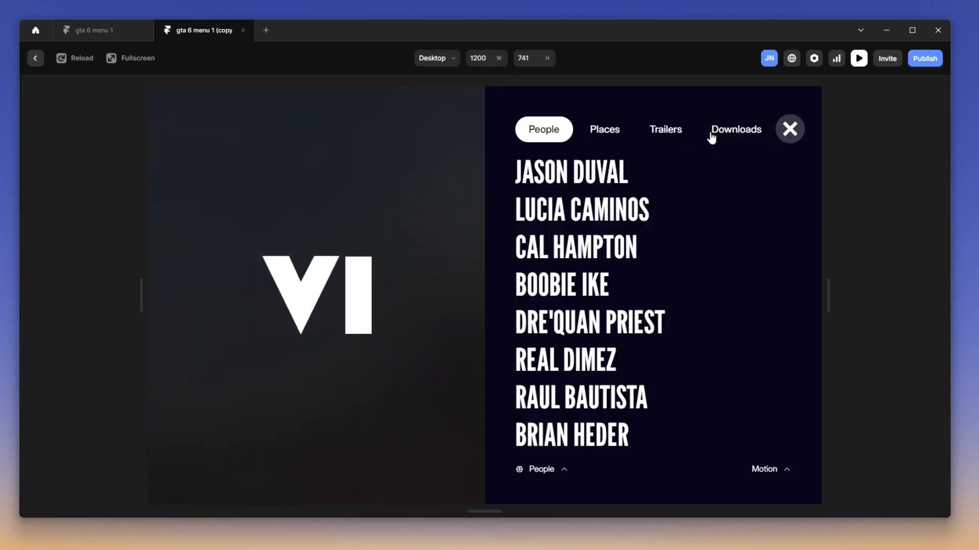
pyautogui.click(92, 62)
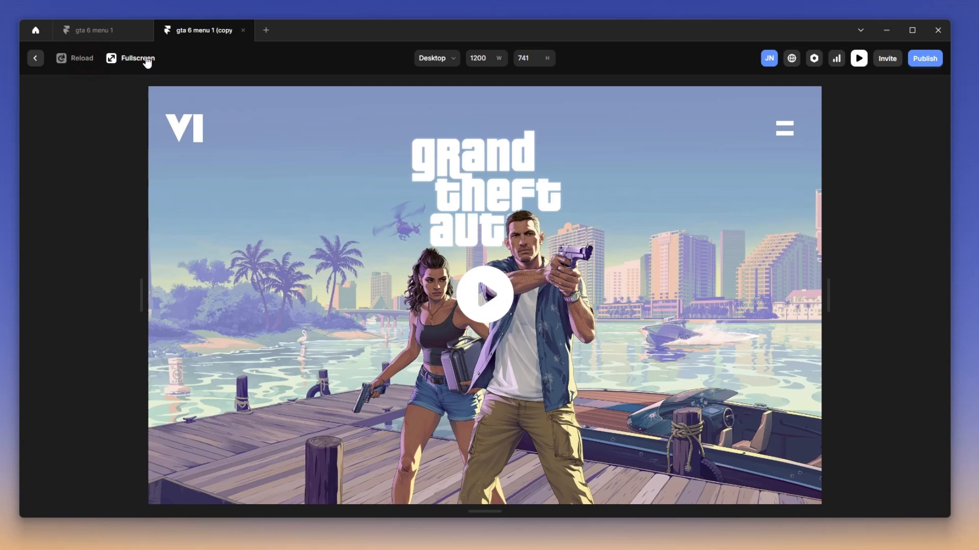
pyautogui.click(113, 59)
pyautogui.click(923, 94)
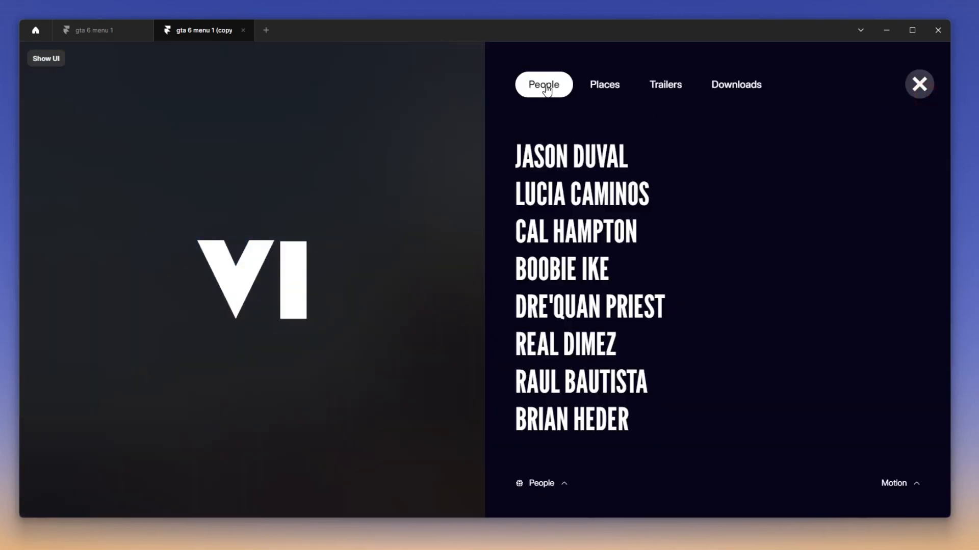
pyautogui.moveTo(585, 160)
pyautogui.click(740, 92)
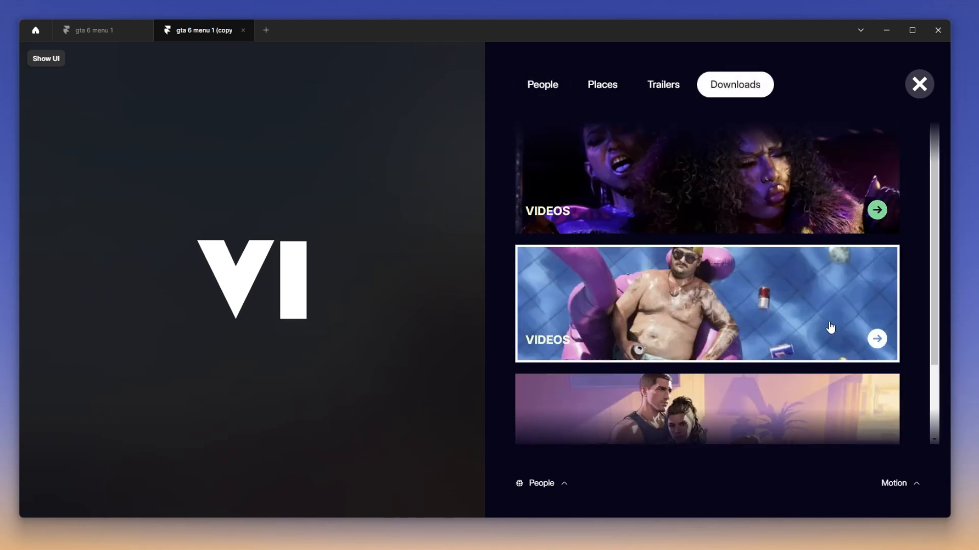
pyautogui.click(554, 85)
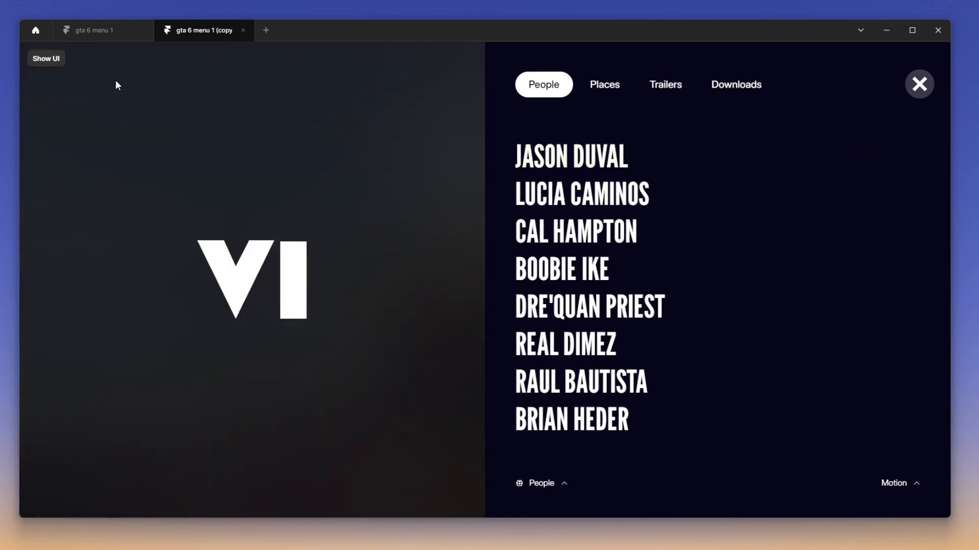
pyautogui.click(46, 59)
pyautogui.click(38, 57)
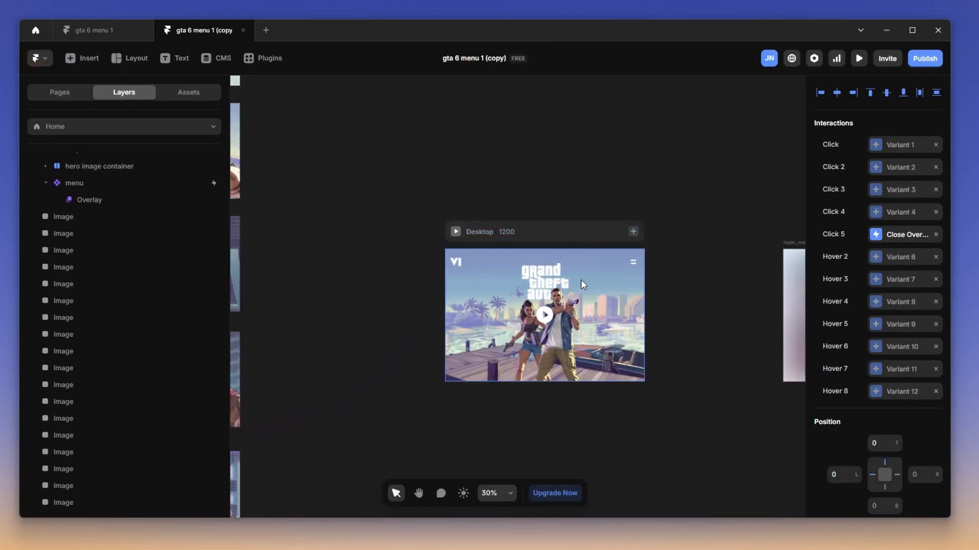
# Open the main_menu component for editing from the menu's overlay on the Home page.
pyautogui.click(512, 270)
pyautogui.click(148, 203)
pyautogui.click(155, 218)
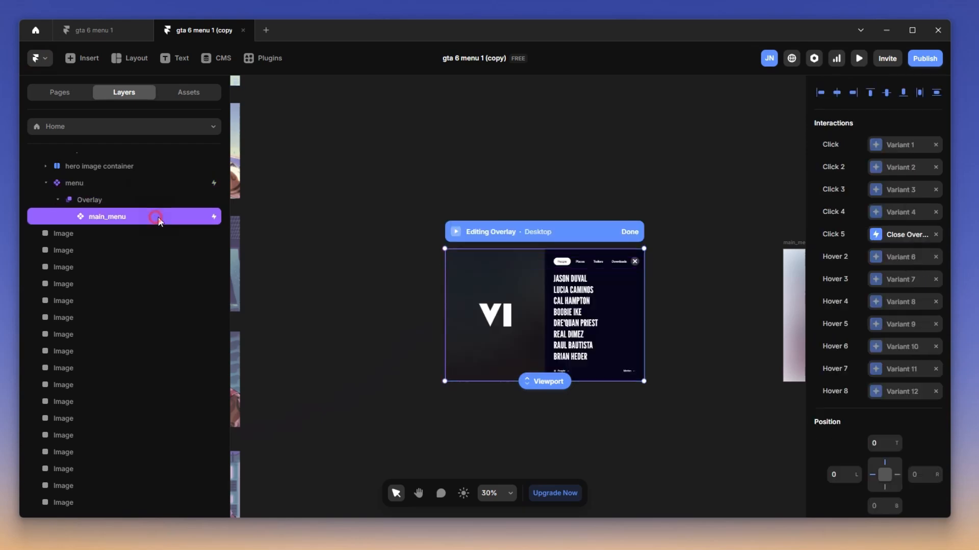
pyautogui.doubleClick(535, 301)
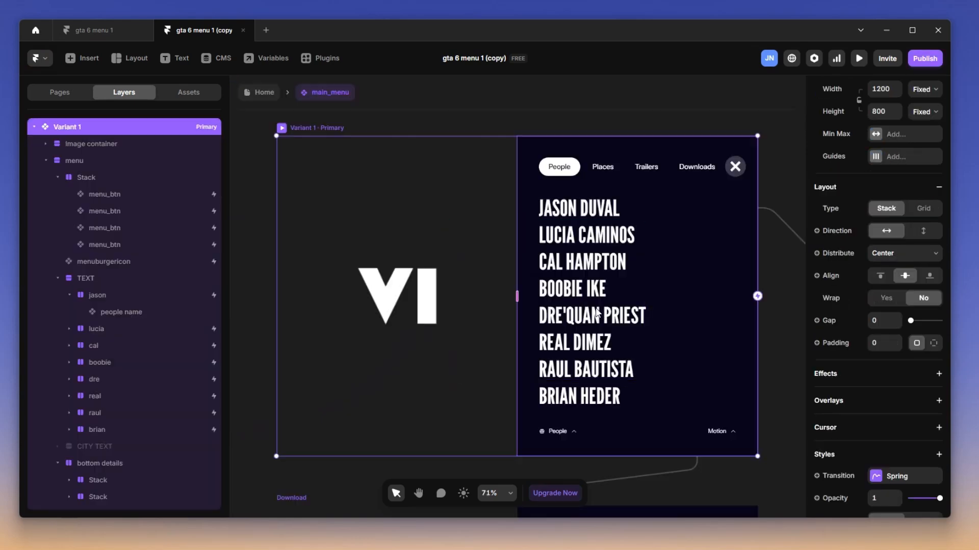
# Pin the character image in Variant 2 to the top edge and set its top offset to 0.
pyautogui.scroll(-8, 538, 302)
pyautogui.scroll(-5, 537, 308)
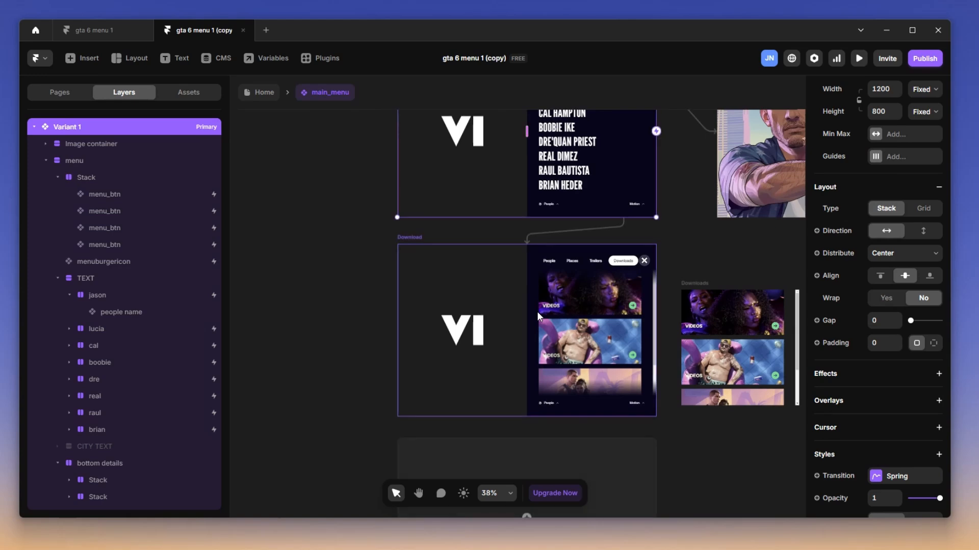
pyautogui.click(690, 226)
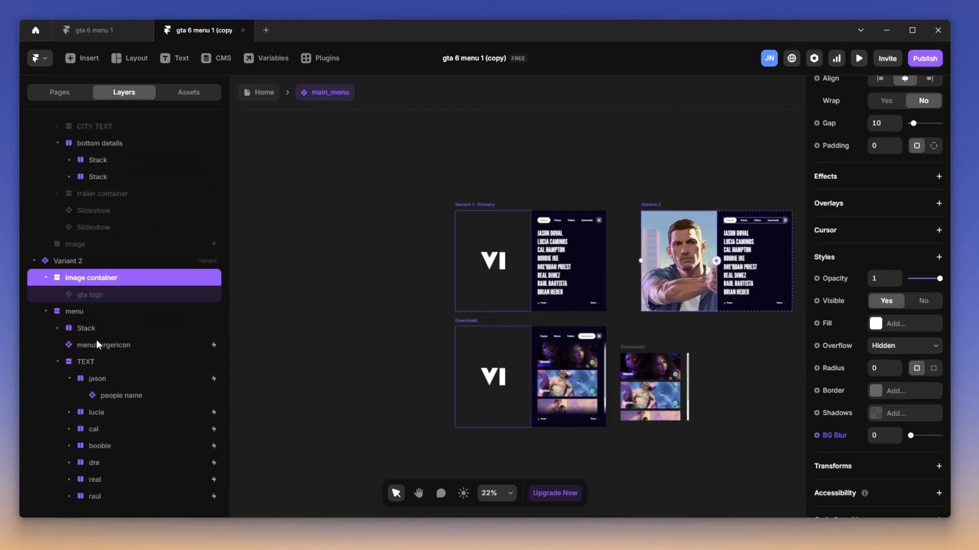
pyautogui.scroll(-4, 76, 280)
pyautogui.click(95, 391)
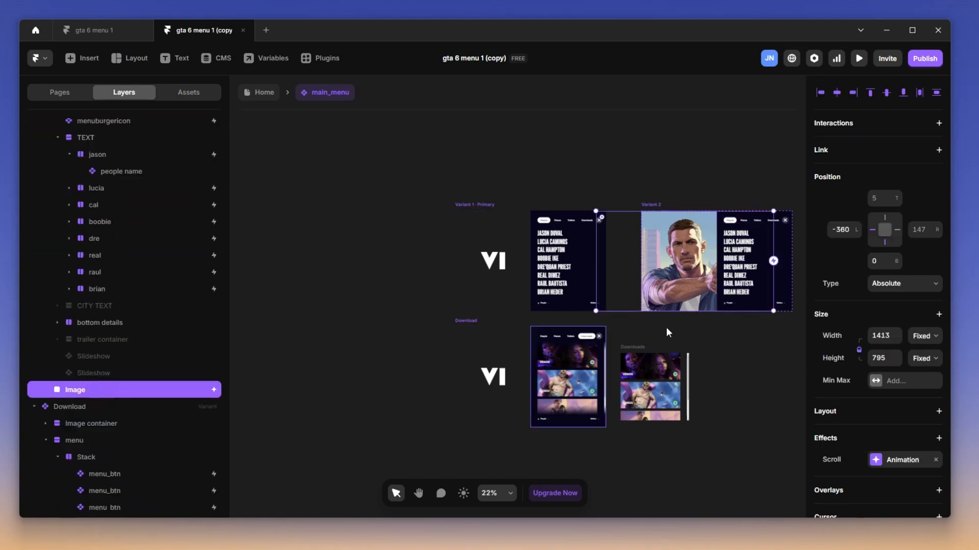
pyautogui.scroll(1, 724, 259)
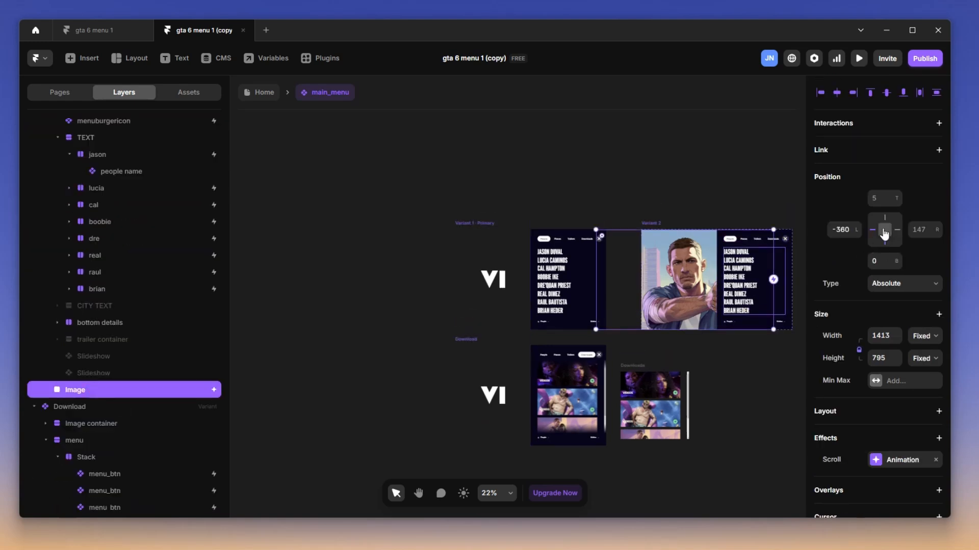
pyautogui.scroll(3, 735, 257)
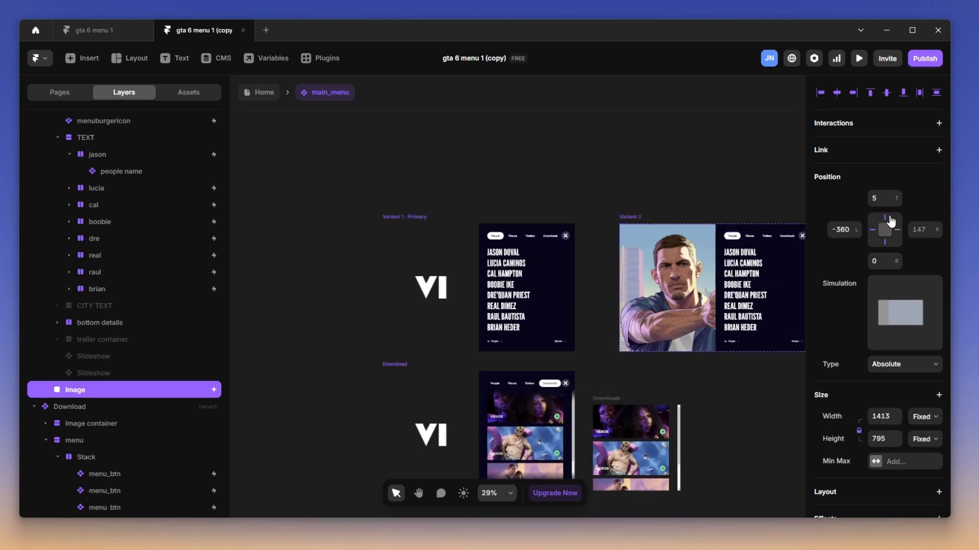
pyautogui.click(881, 201)
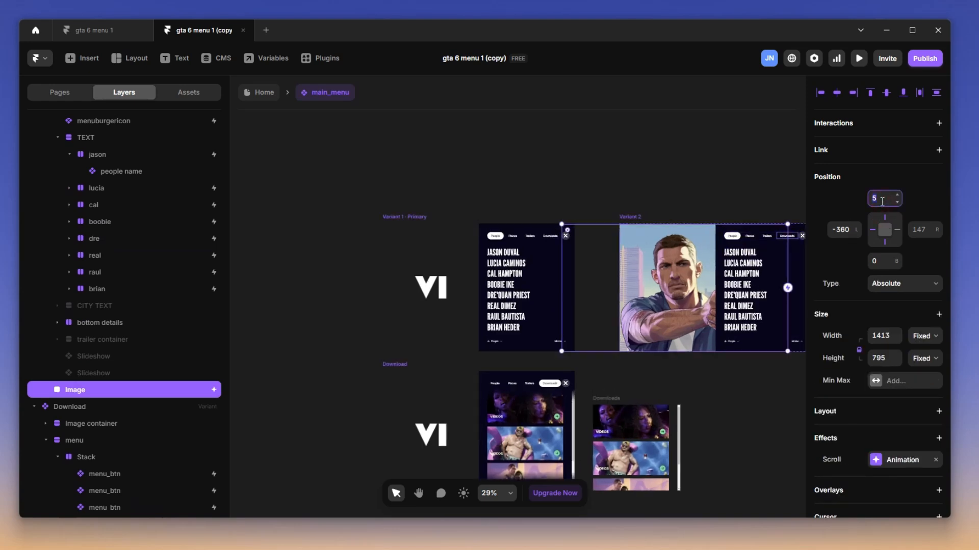
pyautogui.write('0')
pyautogui.press('Return')
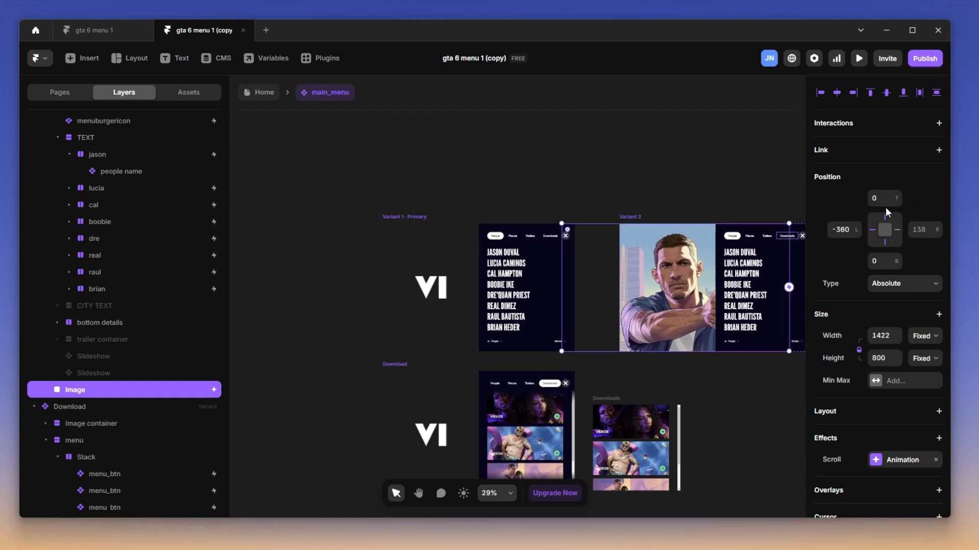
pyautogui.scroll(5, 708, 251)
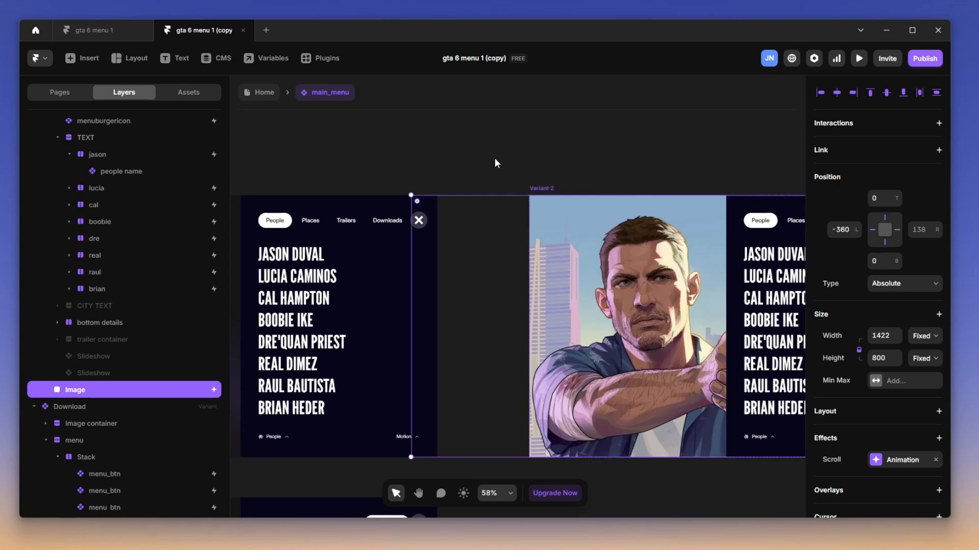
# Preview the Home page full screen, check the Downloads card list's scrolling and scrollbar position, and exit the preview.
pyautogui.click(259, 92)
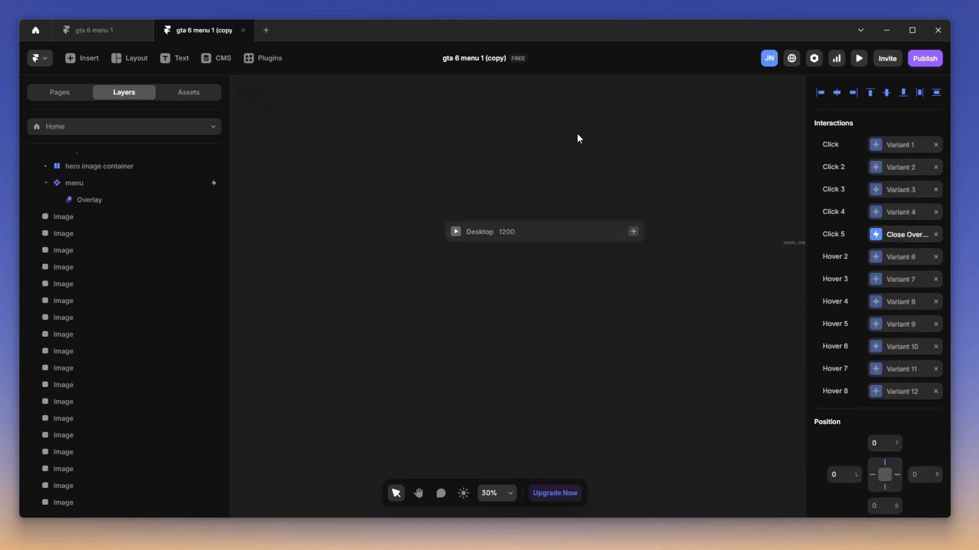
pyautogui.click(453, 232)
pyautogui.click(134, 58)
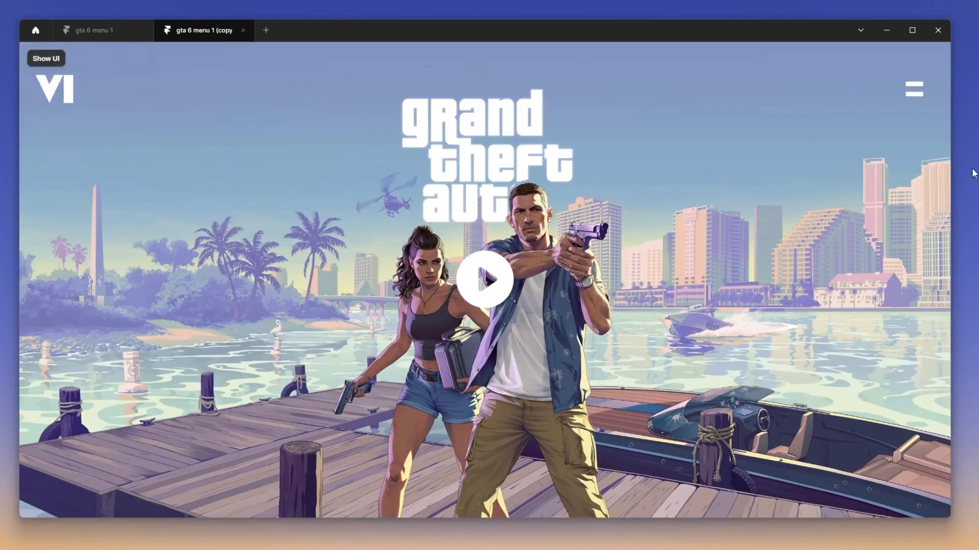
pyautogui.click(912, 93)
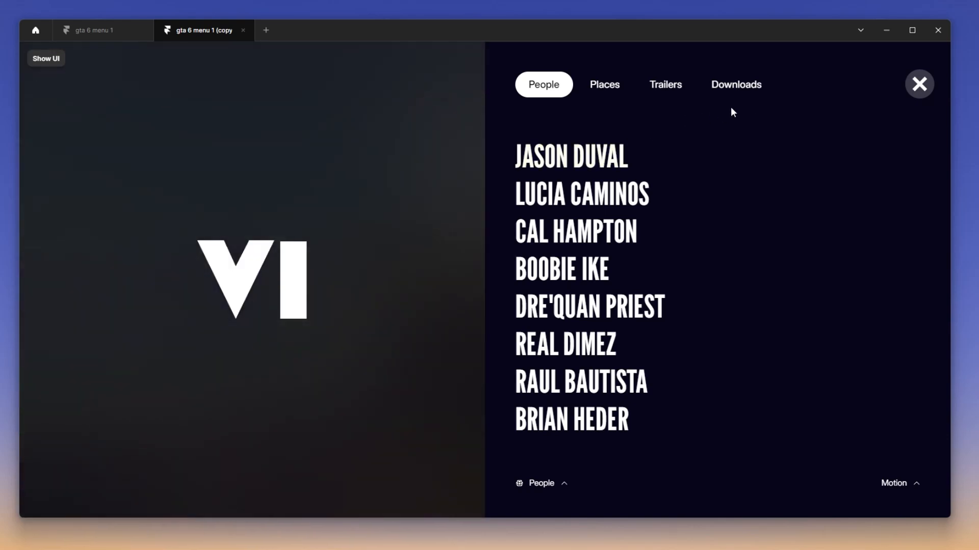
pyautogui.click(742, 86)
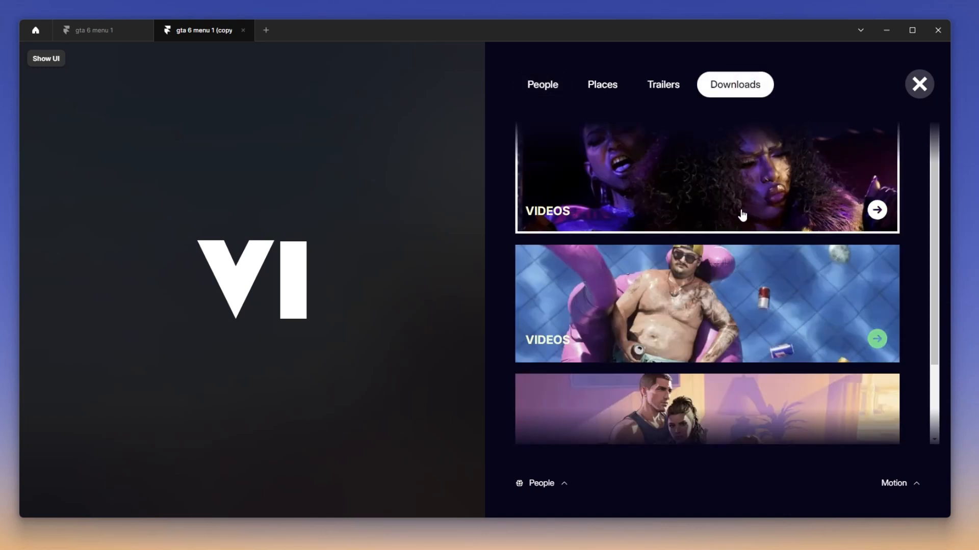
pyautogui.scroll(-2, 742, 216)
pyautogui.scroll(2, 743, 225)
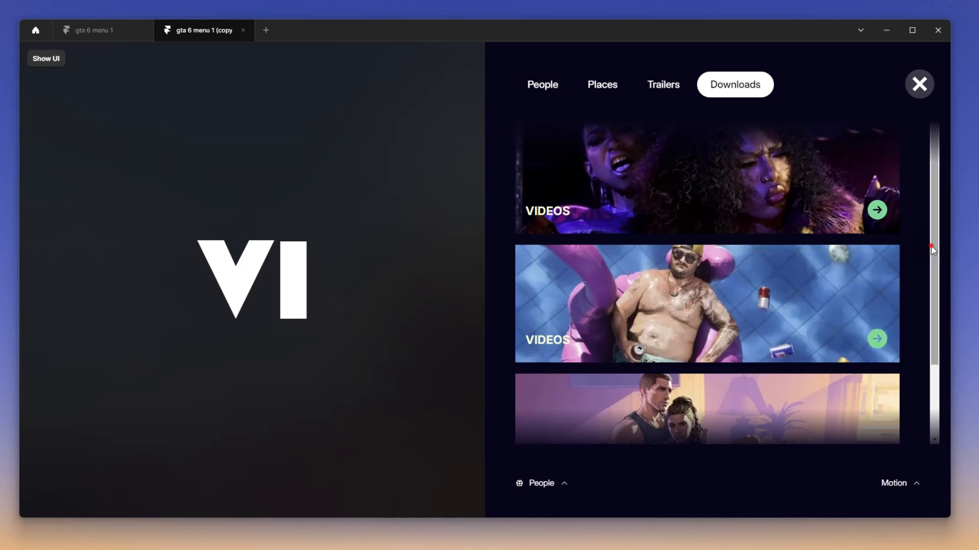
pyautogui.moveTo(933, 247); pyautogui.dragTo(952, 156)
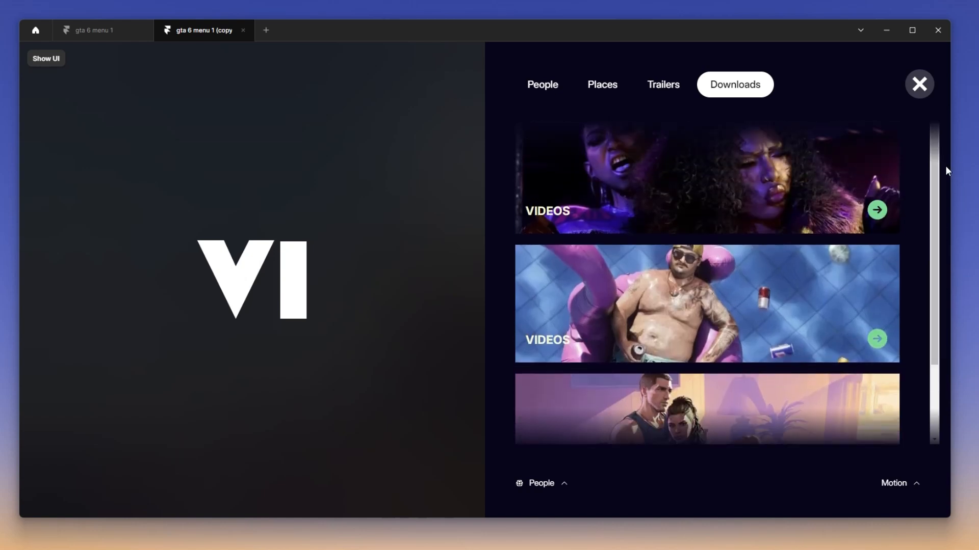
pyautogui.click(61, 59)
pyautogui.press('Escape')
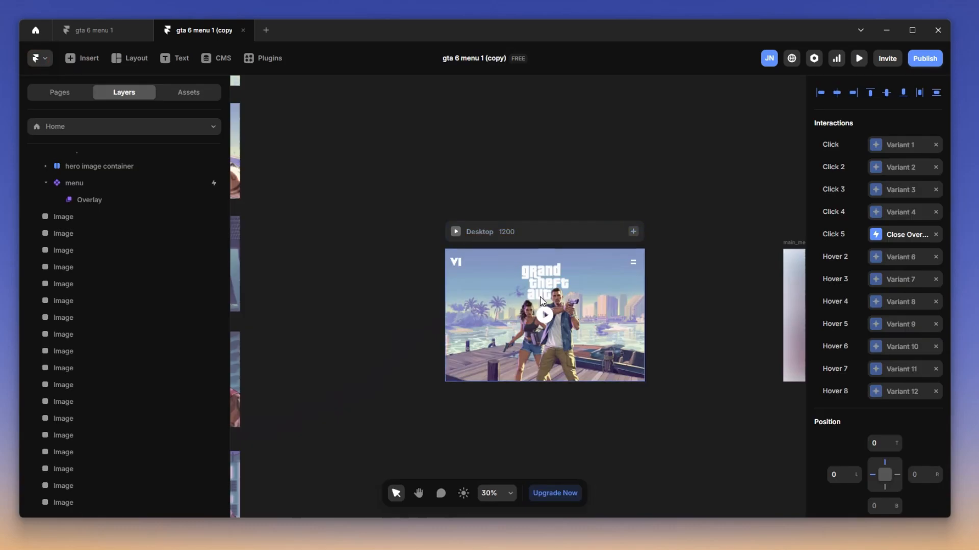
# Reopen the main_menu component through the Home page menu's overlay.
pyautogui.click(537, 265)
pyautogui.click(113, 199)
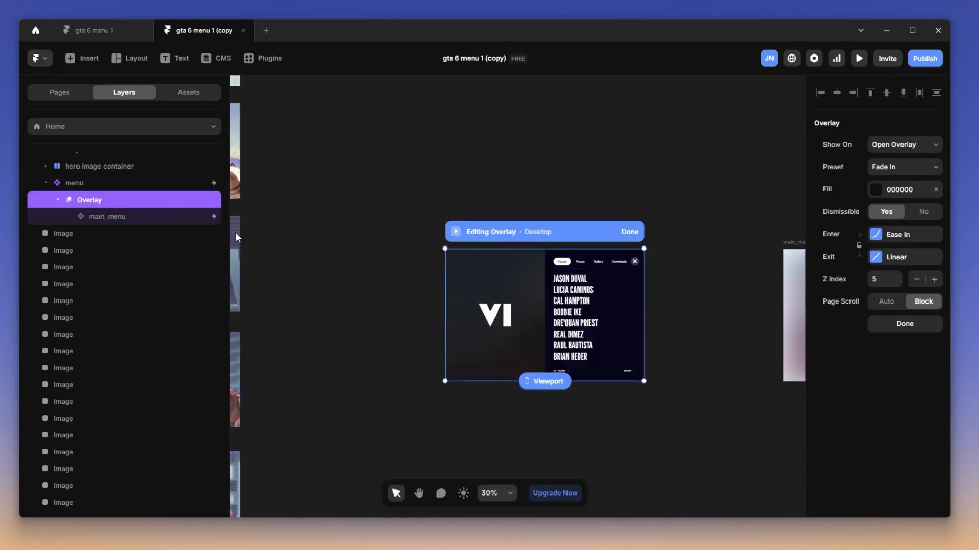
pyautogui.click(157, 223)
pyautogui.doubleClick(578, 317)
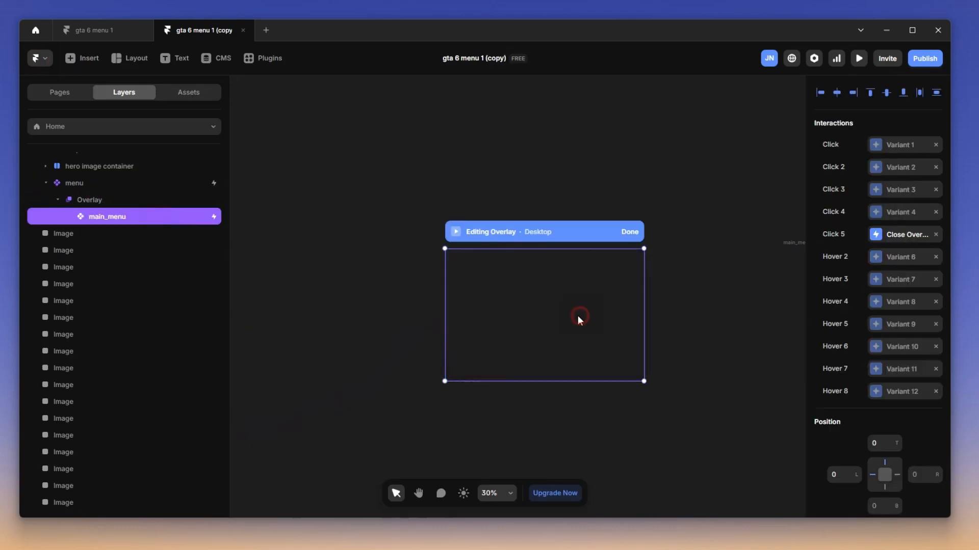
# Pin the Download variant's card Slideshow to the right edge of the menu container and deselect it.
pyautogui.scroll(-4, 642, 353)
pyautogui.scroll(-5, 643, 353)
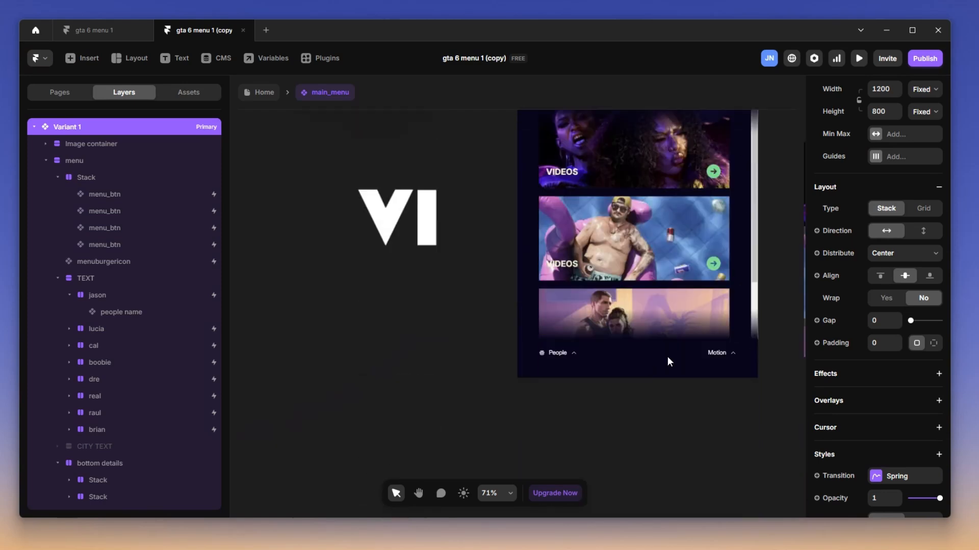
pyautogui.click(742, 268)
pyautogui.scroll(1, 742, 268)
pyautogui.scroll(1, 743, 268)
pyautogui.scroll(5, 908, 249)
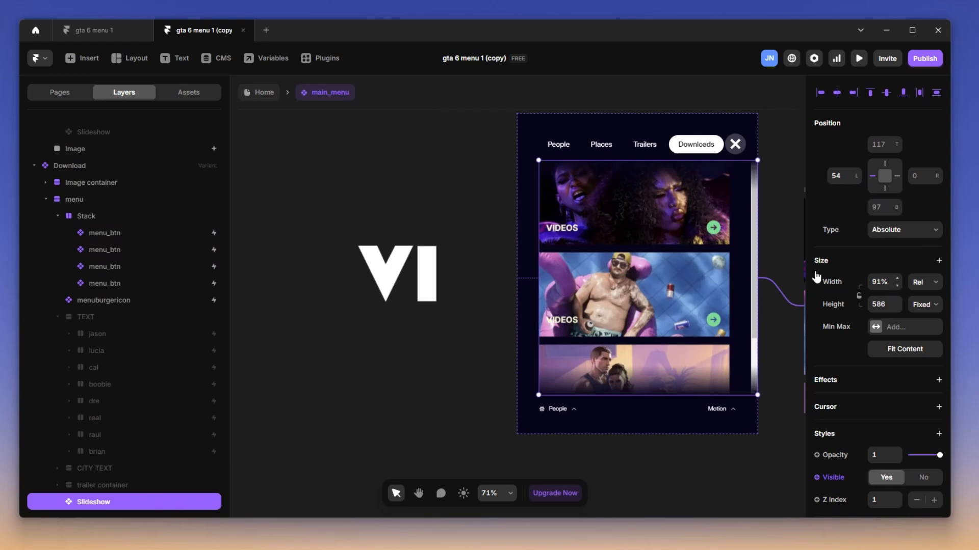
pyautogui.moveTo(757, 270)
pyautogui.mouseDown()
pyautogui.moveTo(737, 271)
pyautogui.moveTo(757, 271)
pyautogui.mouseUp()
pyautogui.click(896, 177)
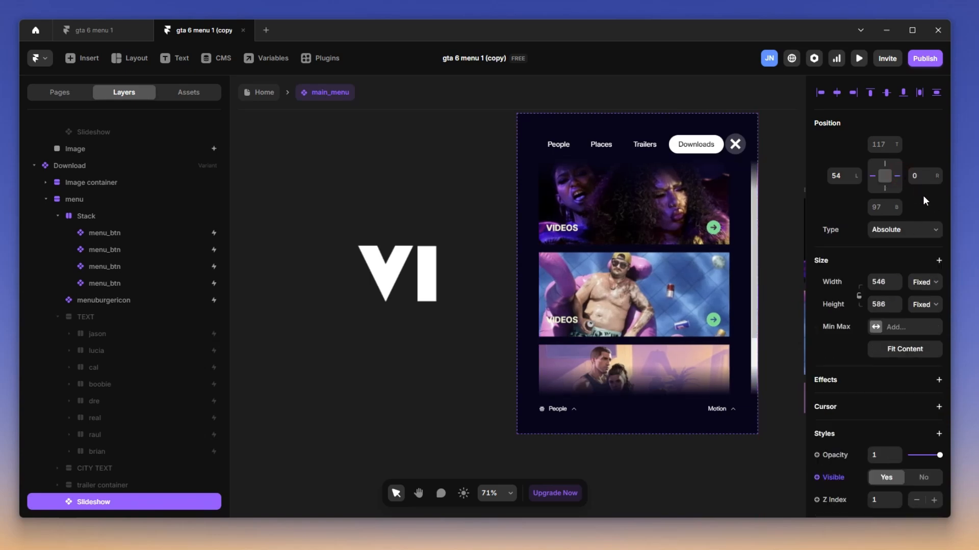
pyautogui.click(775, 208)
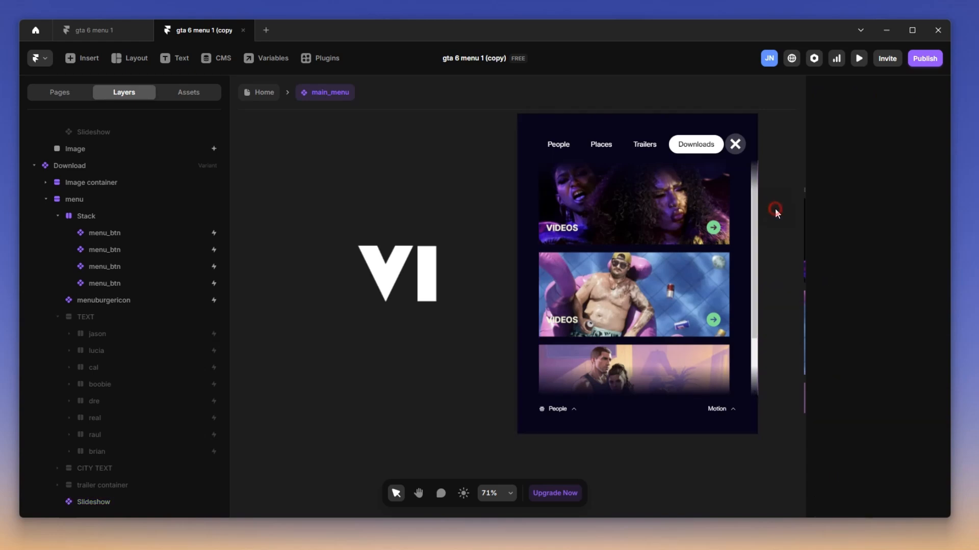
# Preview the Home page full screen again and check how the Downloads card list aligns and scrolls at full width.
pyautogui.click(261, 94)
pyautogui.click(454, 231)
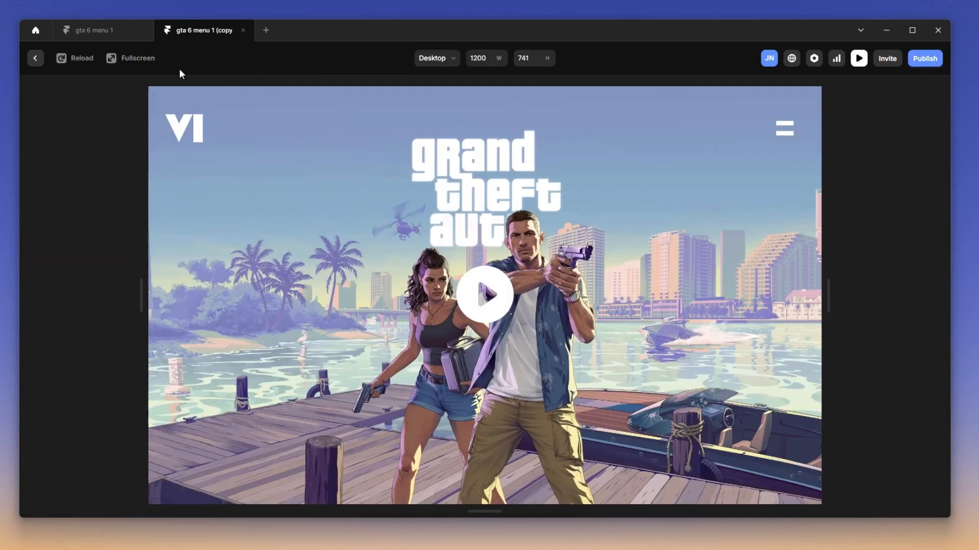
pyautogui.click(149, 59)
pyautogui.click(914, 90)
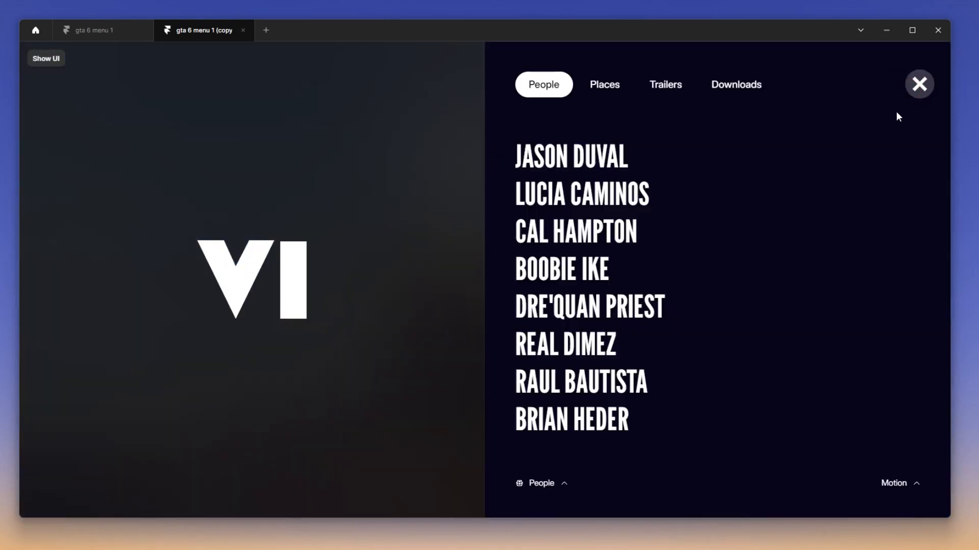
pyautogui.click(738, 85)
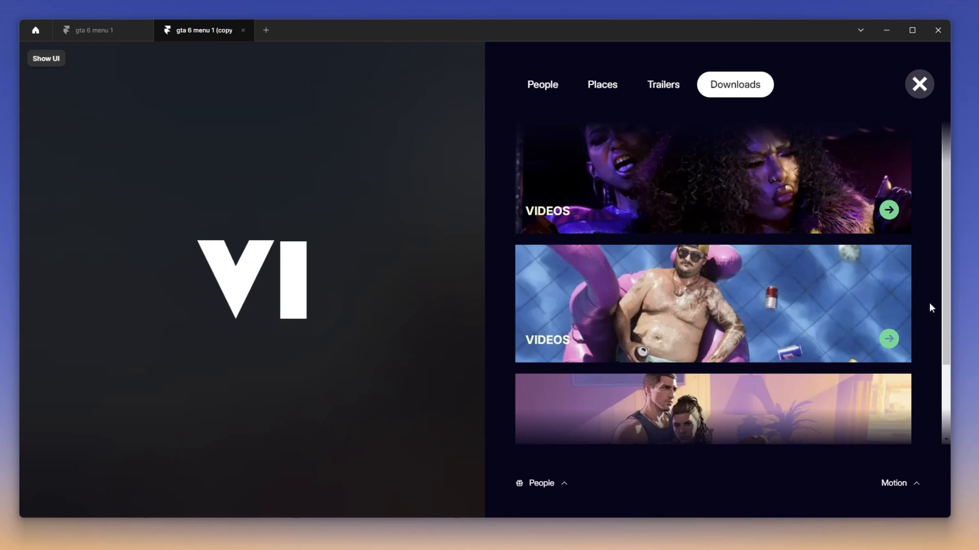
pyautogui.scroll(-3, 923, 321)
pyautogui.scroll(3, 867, 351)
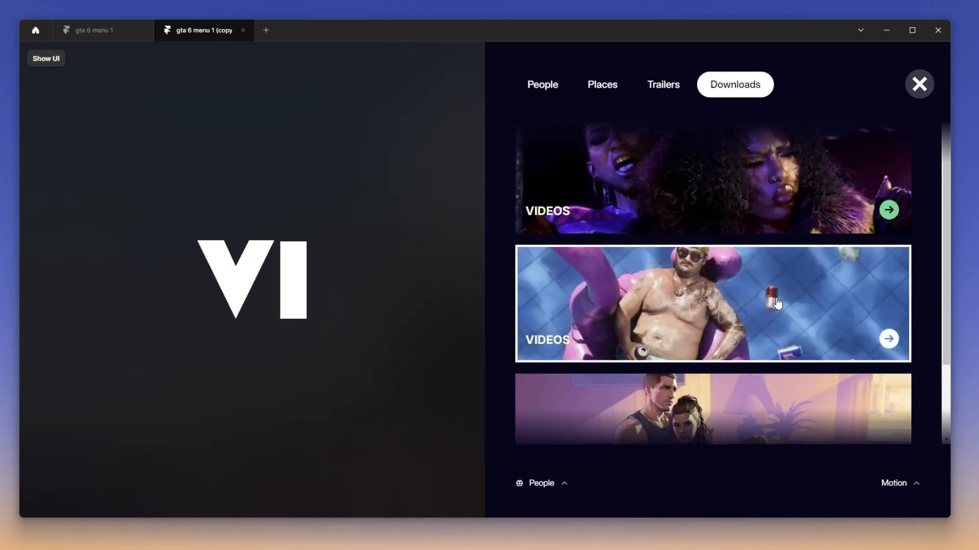
# Compare the People and Downloads tabs in the full-screen preview, scroll through the Downloads cards, and exit the preview.
pyautogui.click(537, 84)
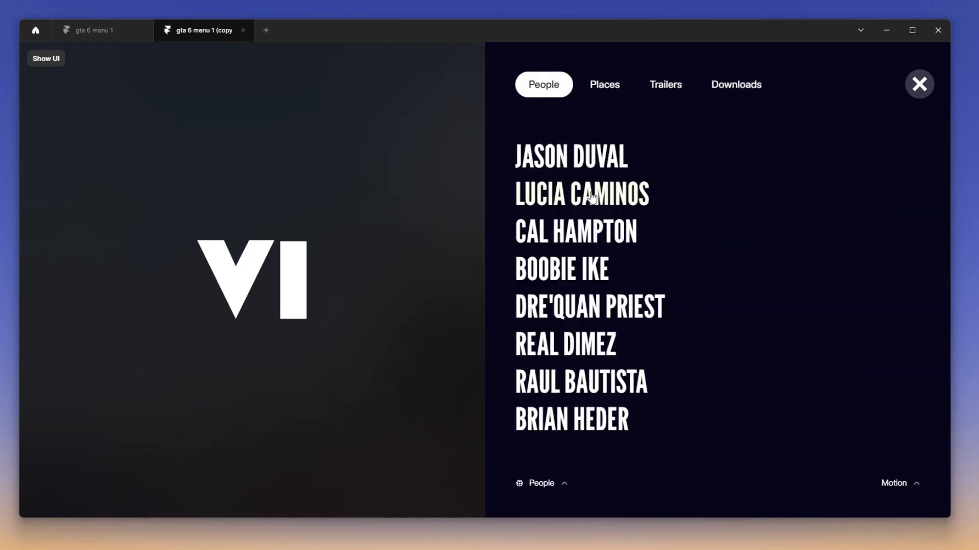
pyautogui.moveTo(581, 156)
pyautogui.click(728, 90)
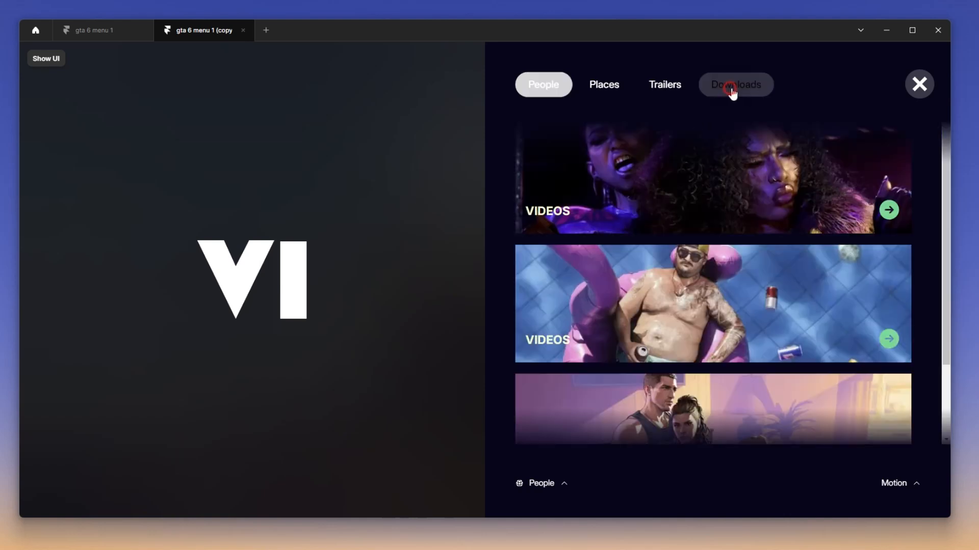
pyautogui.scroll(-3, 725, 234)
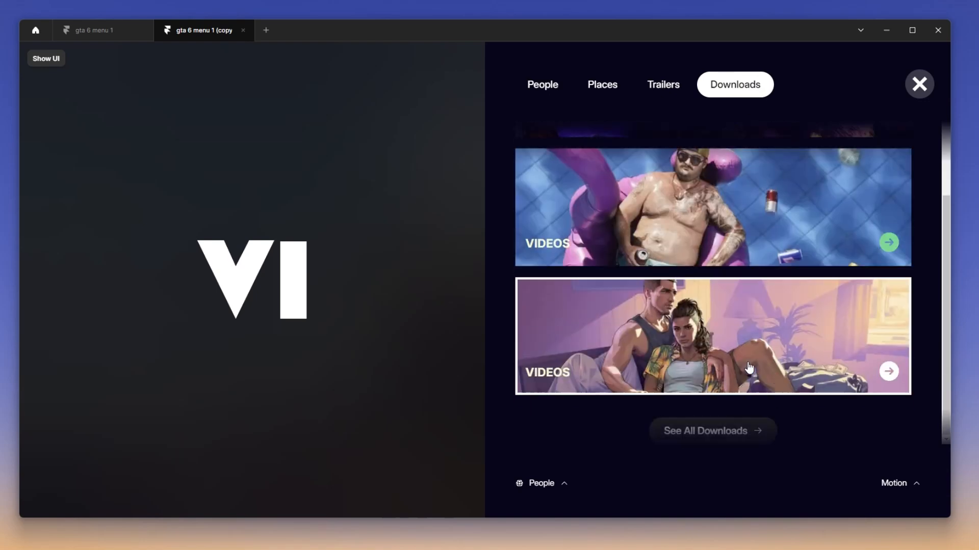
pyautogui.scroll(2, 769, 224)
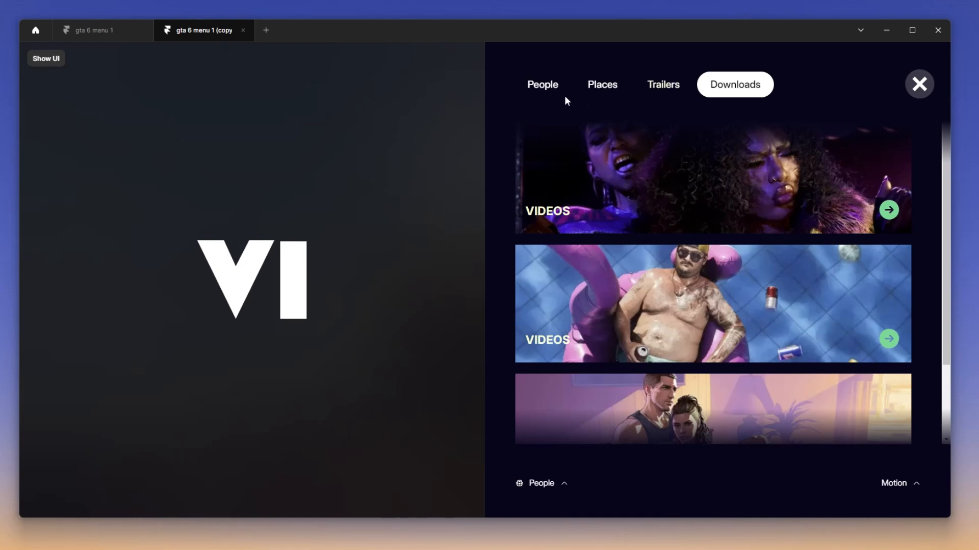
pyautogui.click(542, 89)
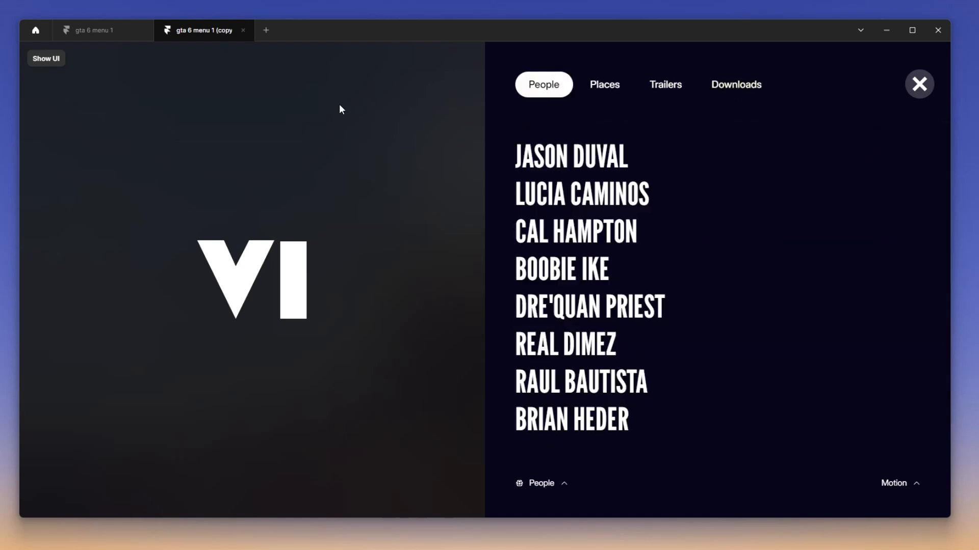
pyautogui.click(46, 59)
pyautogui.click(32, 58)
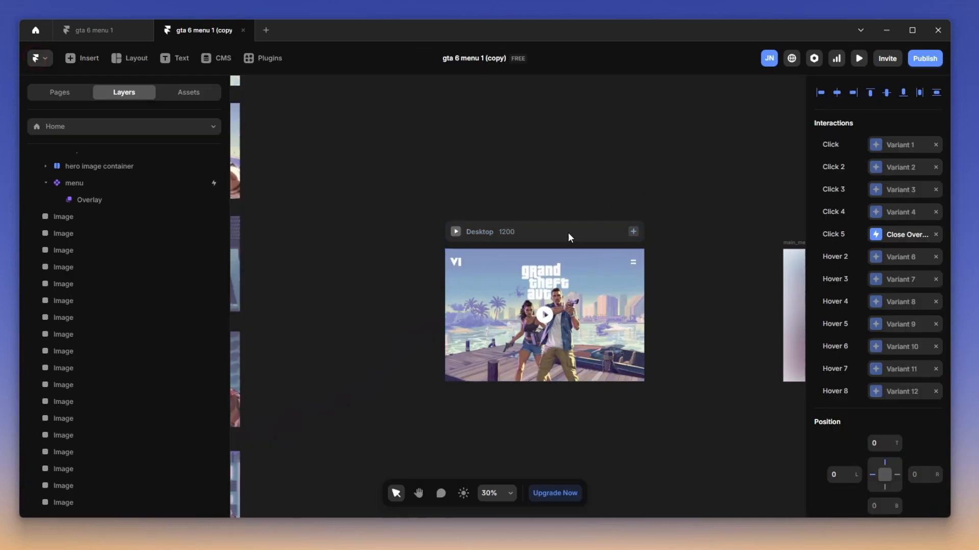
# Open the main_menu component for editing from the overlay of the Home page's menu.
pyautogui.click(502, 264)
pyautogui.click(121, 200)
pyautogui.click(142, 217)
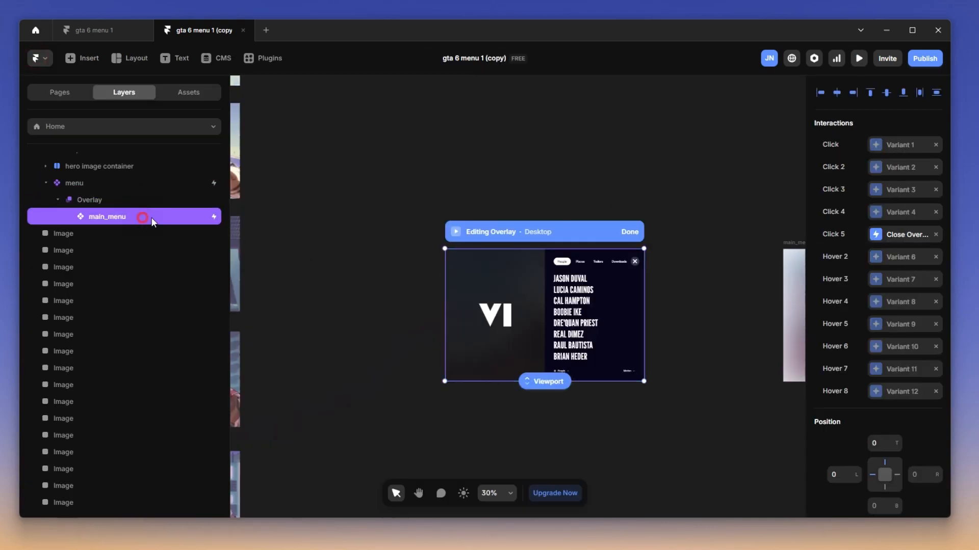
pyautogui.doubleClick(595, 316)
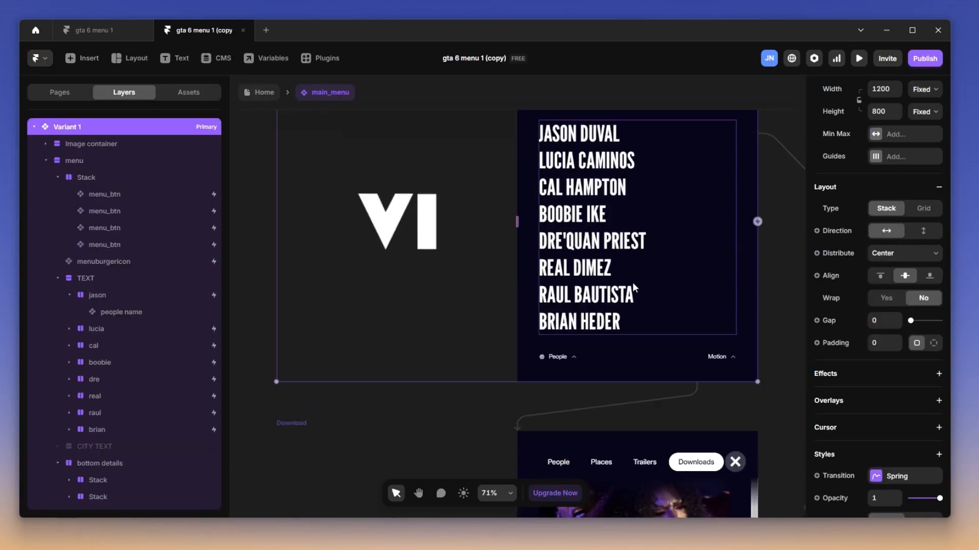
# Examine the Download variant's Slideshow and CITY TEXT layers, and compare its layout with Variant 1 above.
pyautogui.keyDown('ctrl'); pyautogui.scroll(-5, 626, 301); pyautogui.keyUp('ctrl')
pyautogui.scroll(-3, 650, 308)
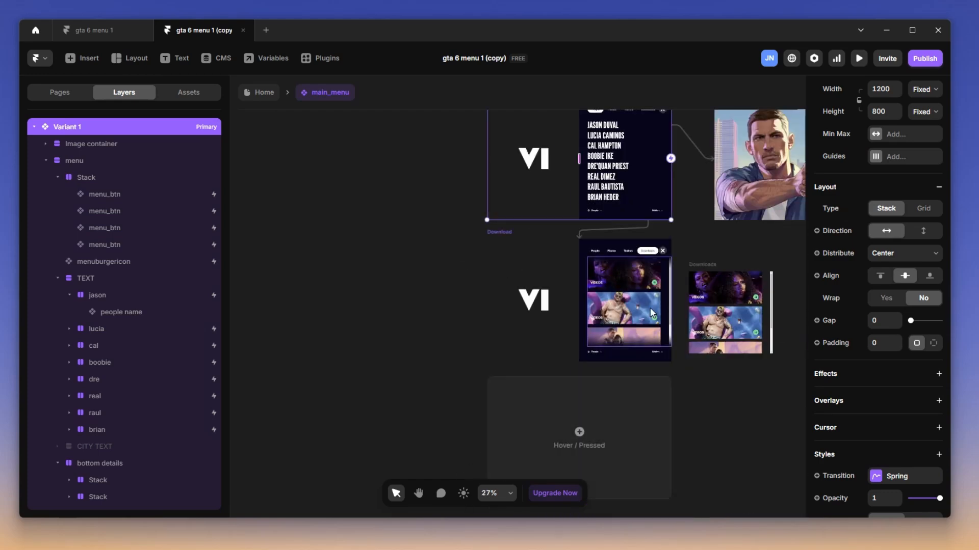
pyautogui.scroll(1, 637, 295)
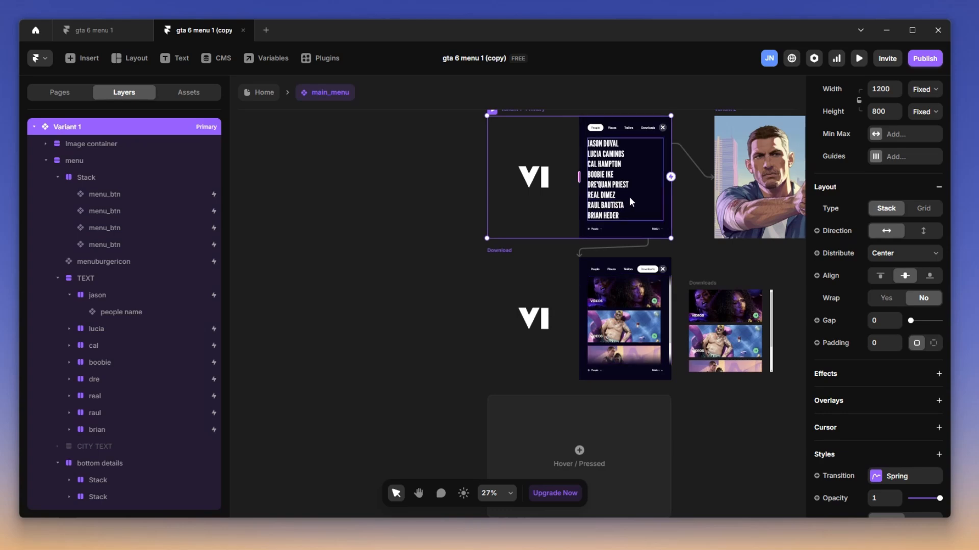
pyautogui.click(645, 311)
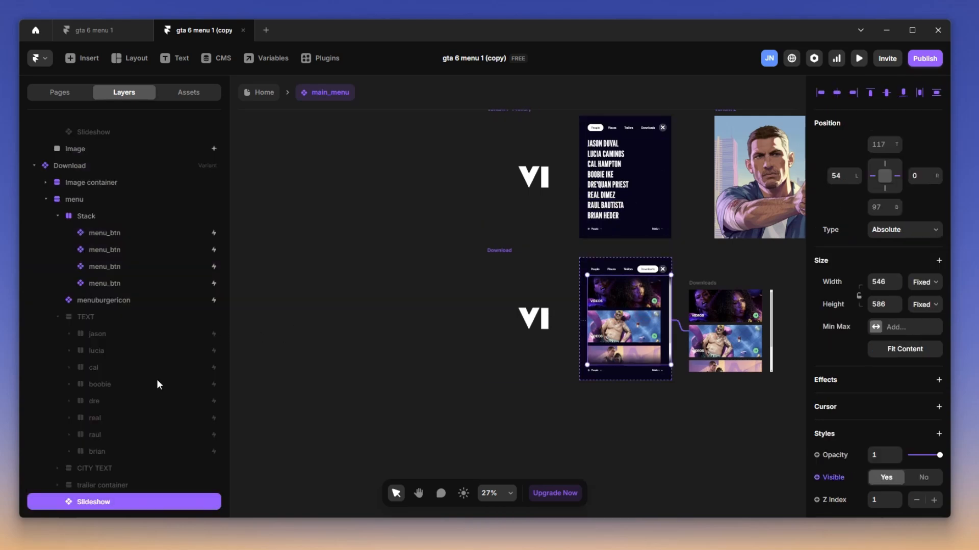
pyautogui.scroll(-5, 121, 317)
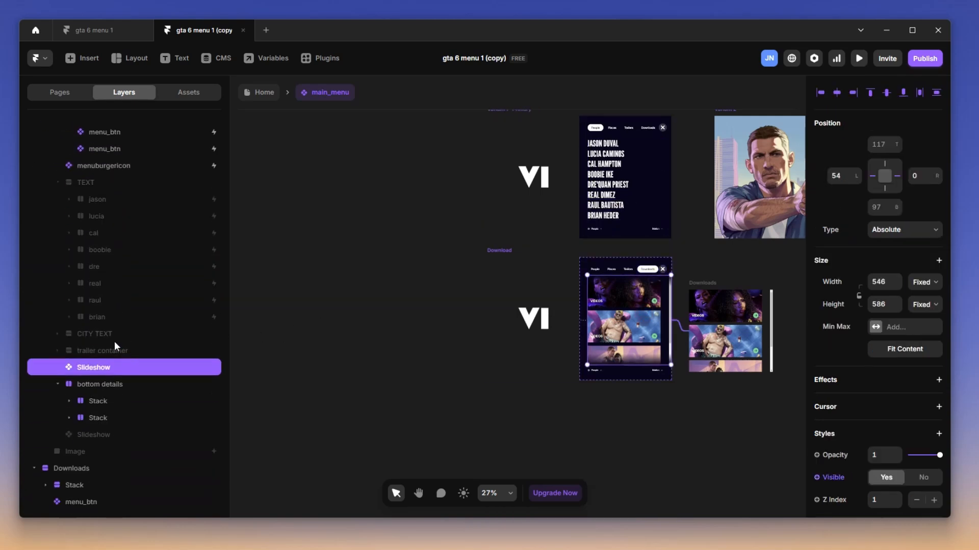
pyautogui.click(79, 336)
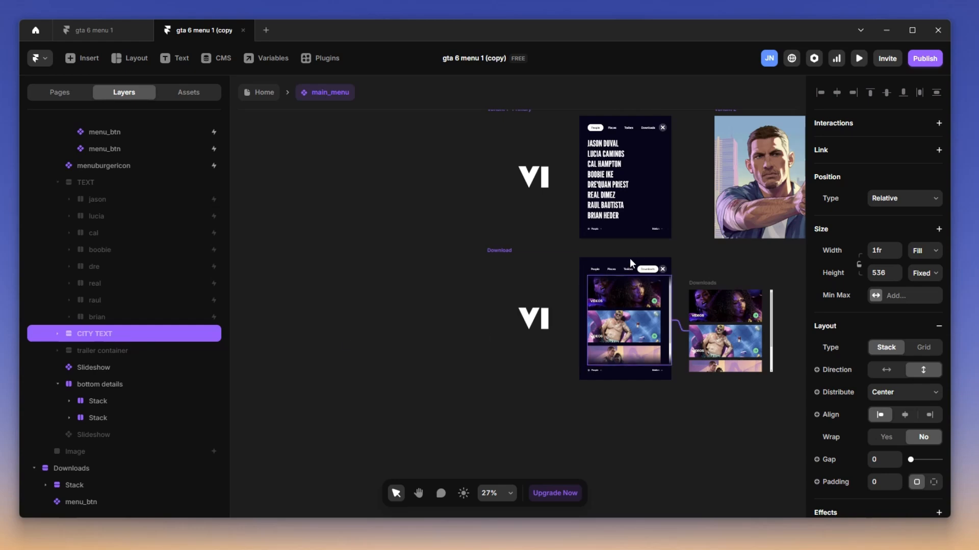
pyautogui.keyDown('ctrl'); pyautogui.scroll(4, 633, 302); pyautogui.keyUp('ctrl')
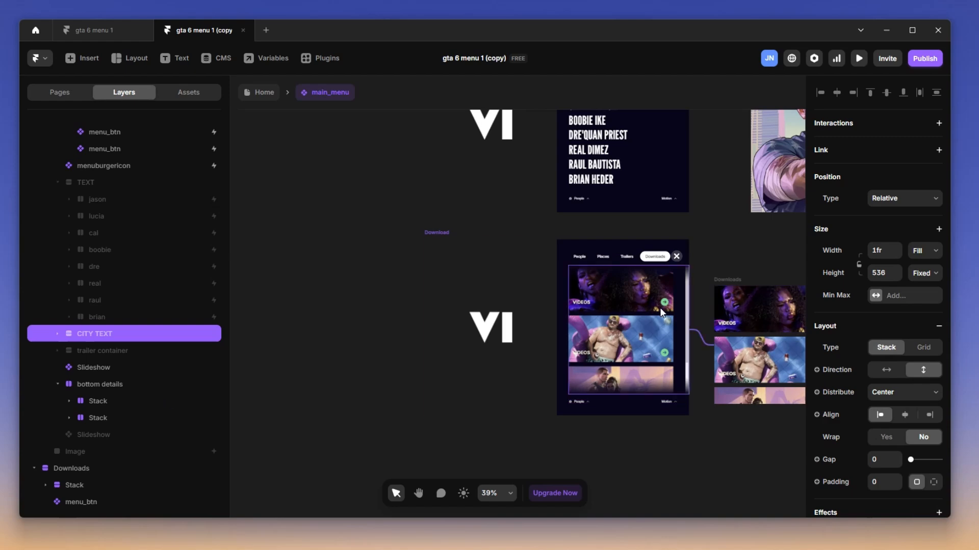
pyautogui.scroll(-1, 603, 295)
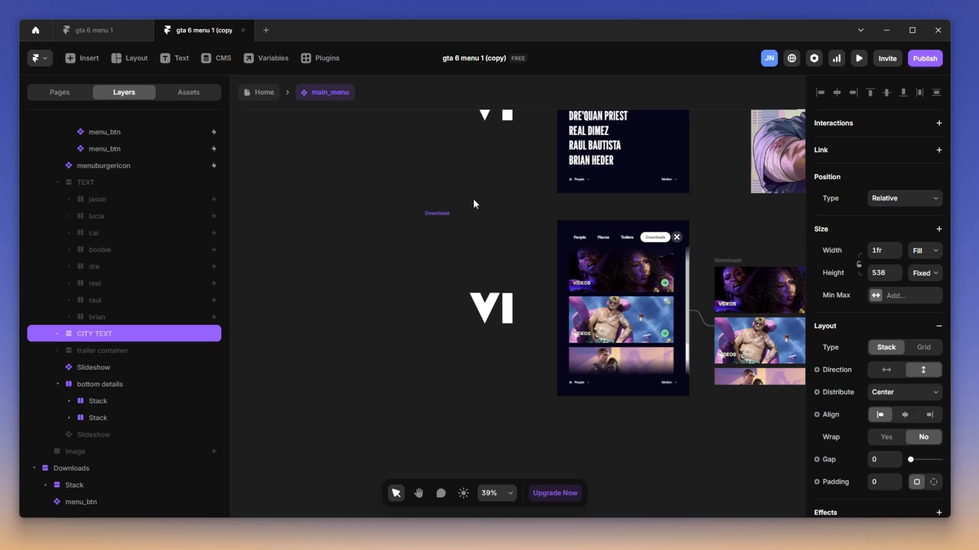
pyautogui.scroll(2, 504, 209)
pyautogui.scroll(3, 662, 263)
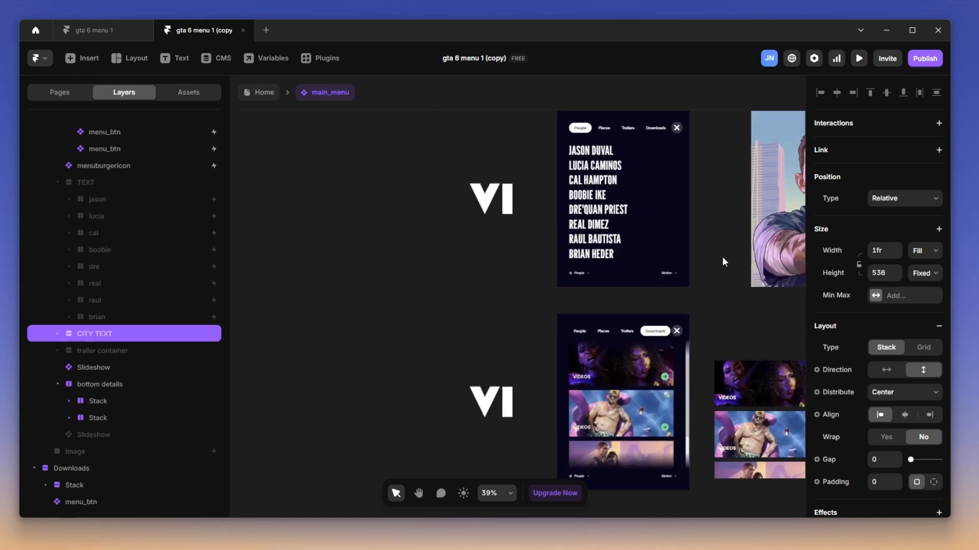
# Return to the Home page, preview the Desktop layout full screen, and test opening and closing the menu overlay.
pyautogui.click(263, 98)
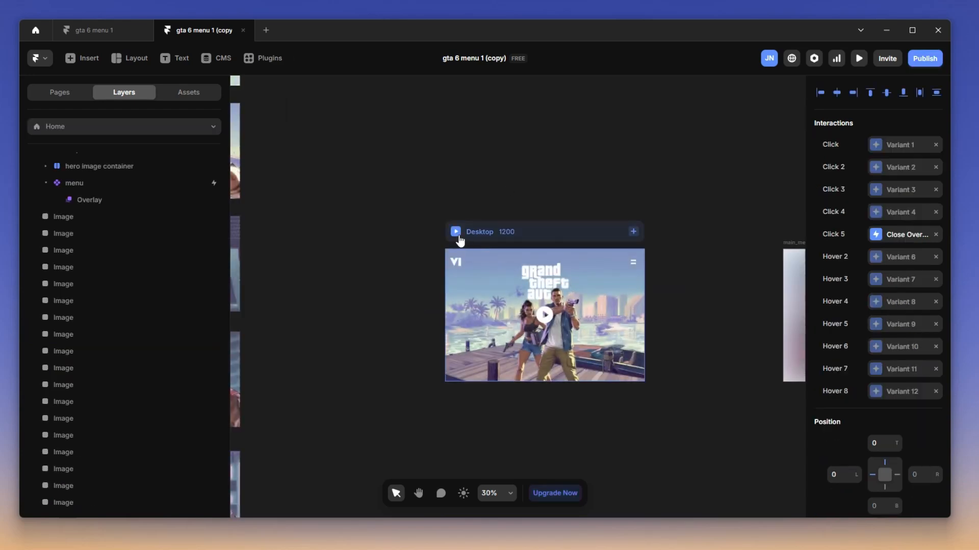
pyautogui.click(455, 236)
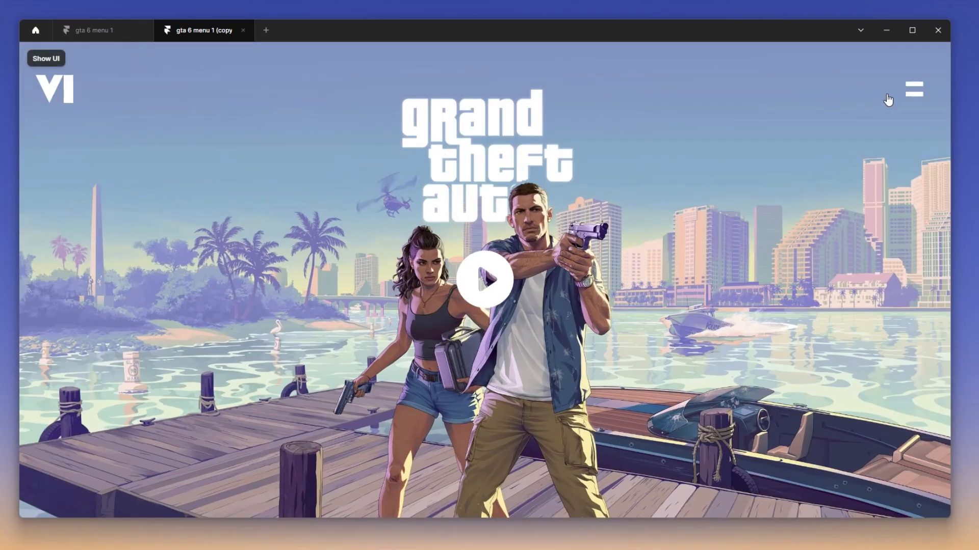
pyautogui.click(916, 90)
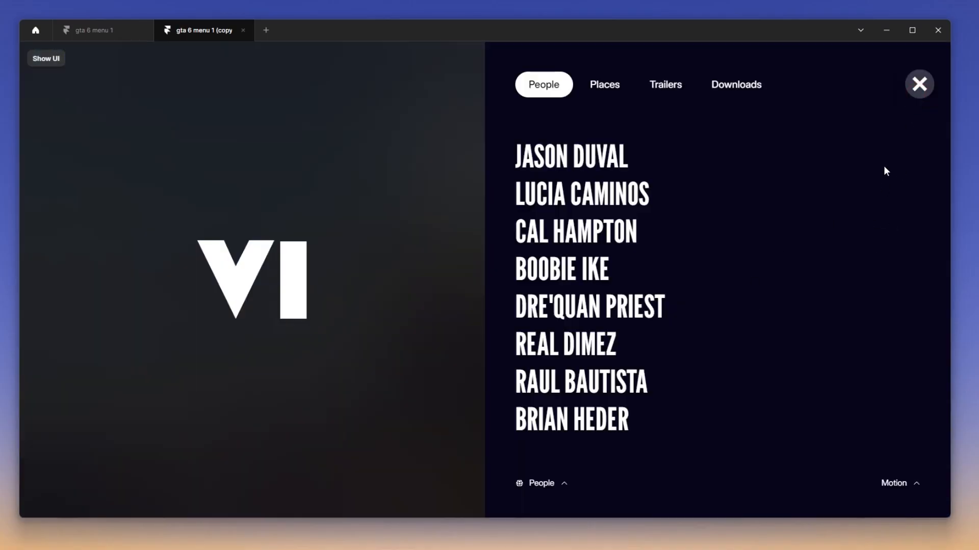
pyautogui.click(913, 91)
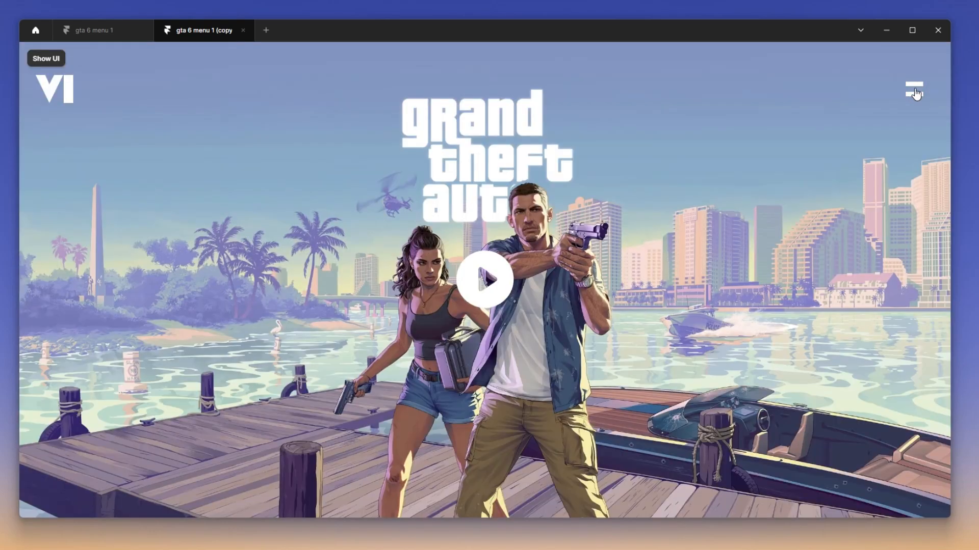
pyautogui.click(913, 90)
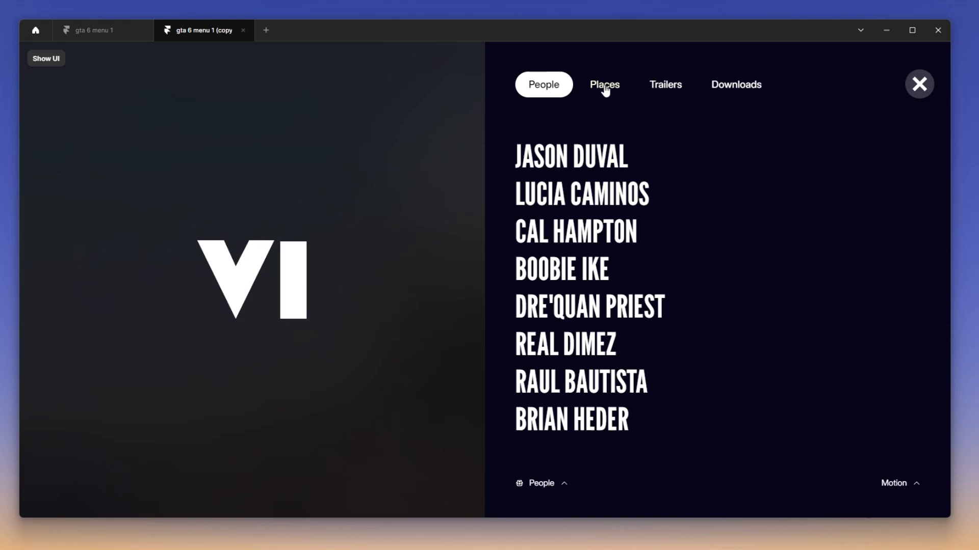
# Check the Downloads tab's card scrolling in the preview, close the menu overlay, and exit back to the canvas.
pyautogui.click(743, 93)
pyautogui.scroll(-2, 770, 255)
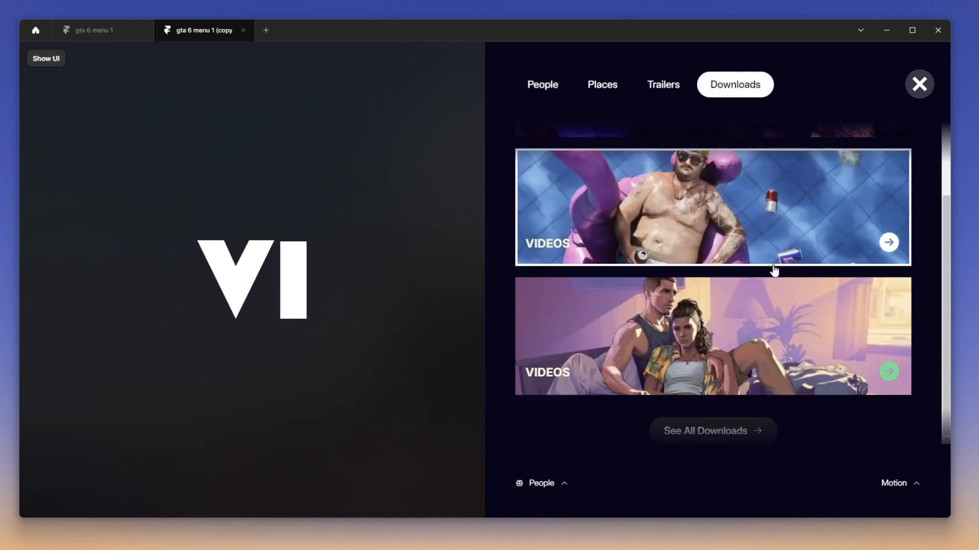
pyautogui.scroll(2, 775, 270)
pyautogui.click(920, 84)
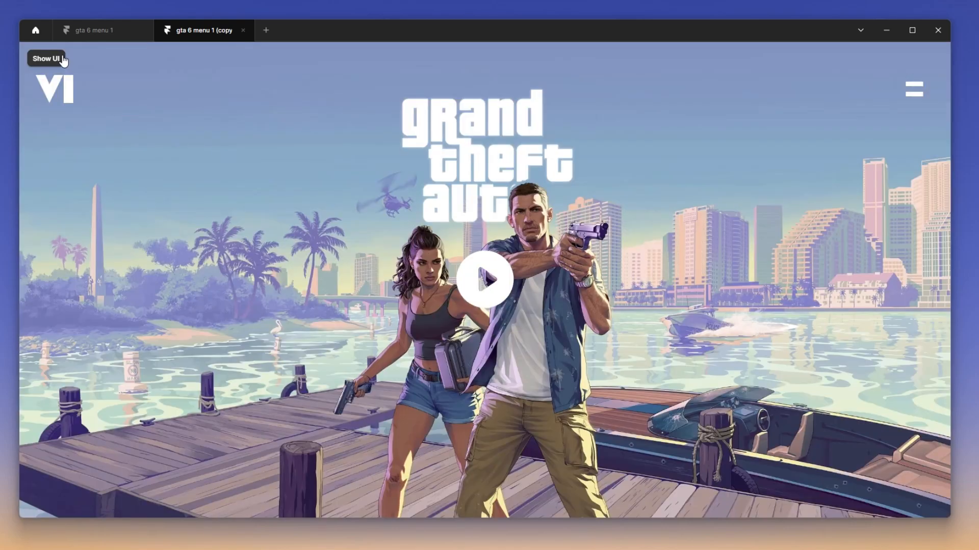
pyautogui.click(62, 58)
pyautogui.click(35, 59)
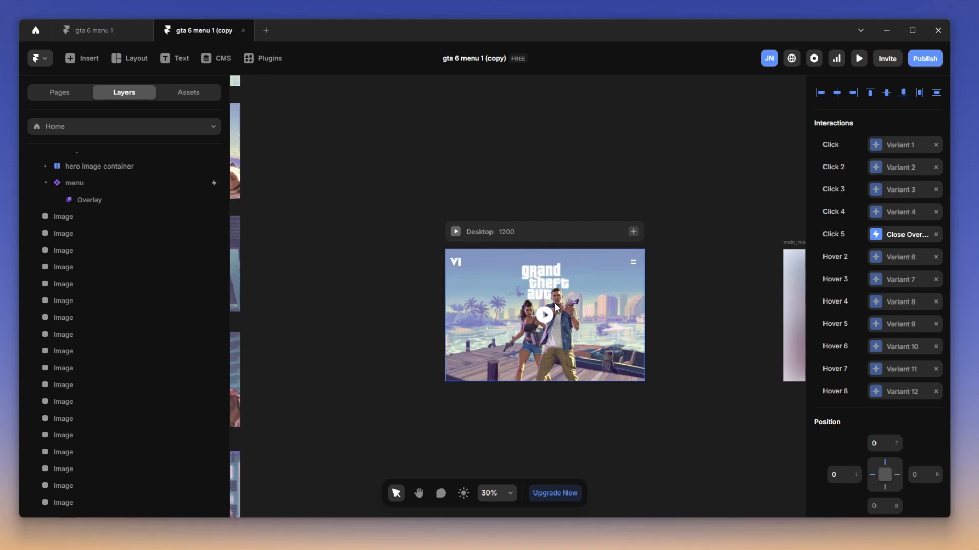
pyautogui.press('Down')
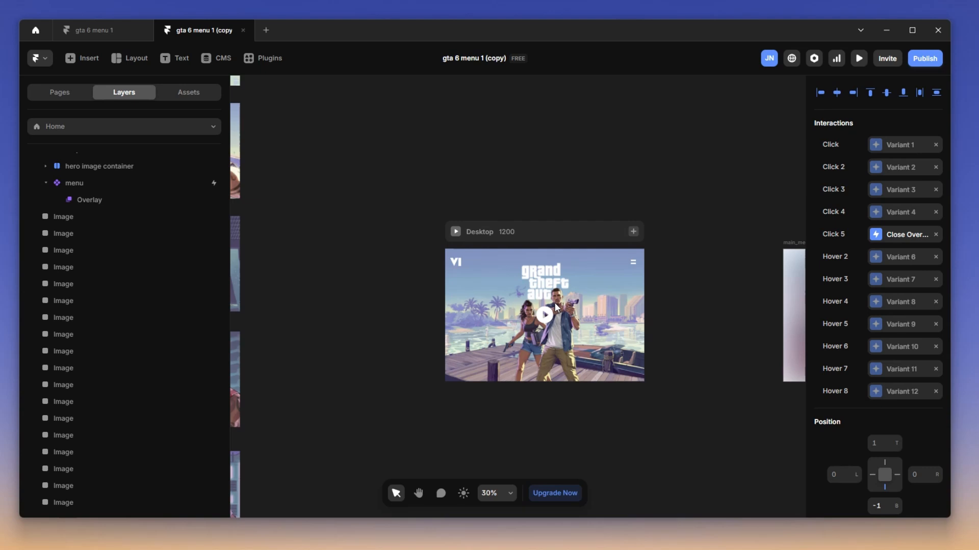